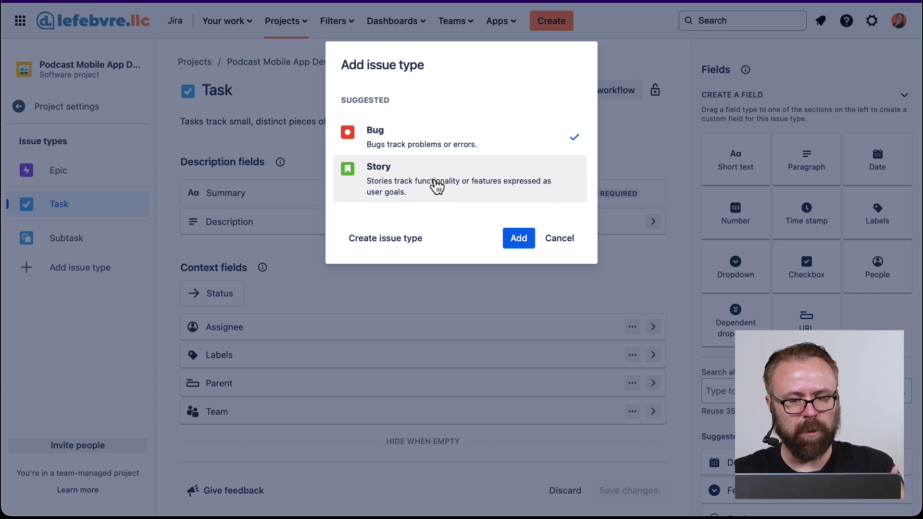
Step: Add the suggested Story issue type to the Podcast Mobile App Development project
click(532, 243)
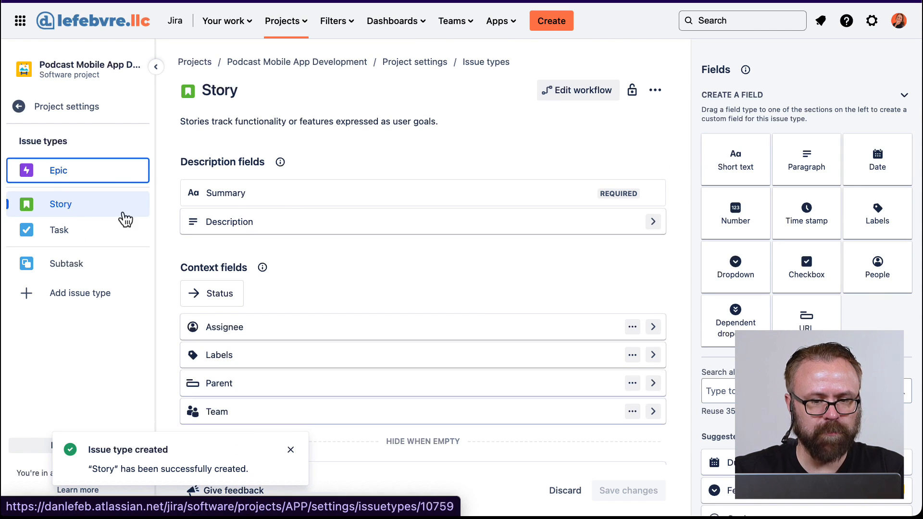
Step: Review which fields the new-issue form offers for the Story issue type, and close the form without creating anything
click(553, 22)
click(426, 206)
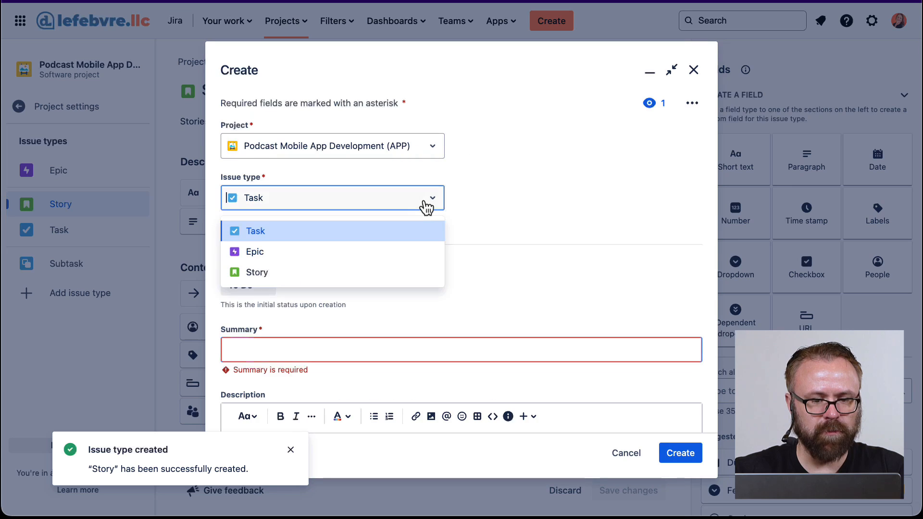
click(335, 272)
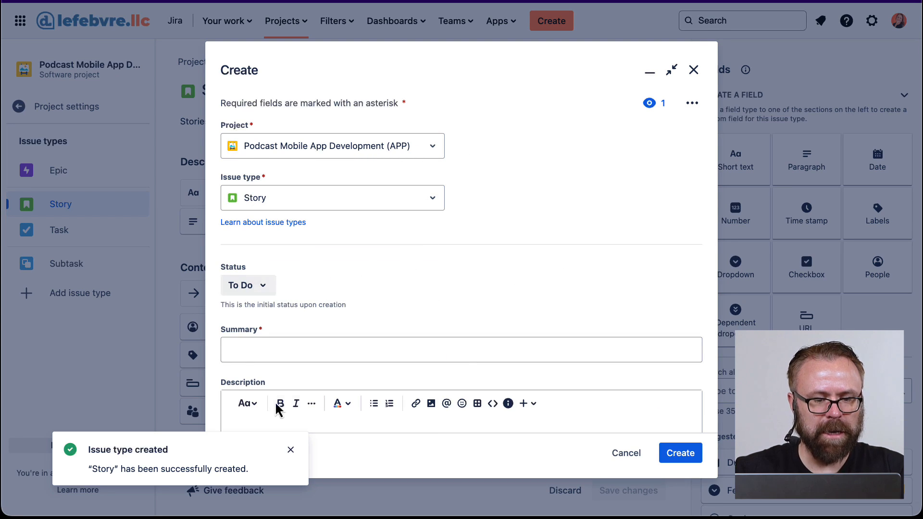
scroll(573, 314, down, 3)
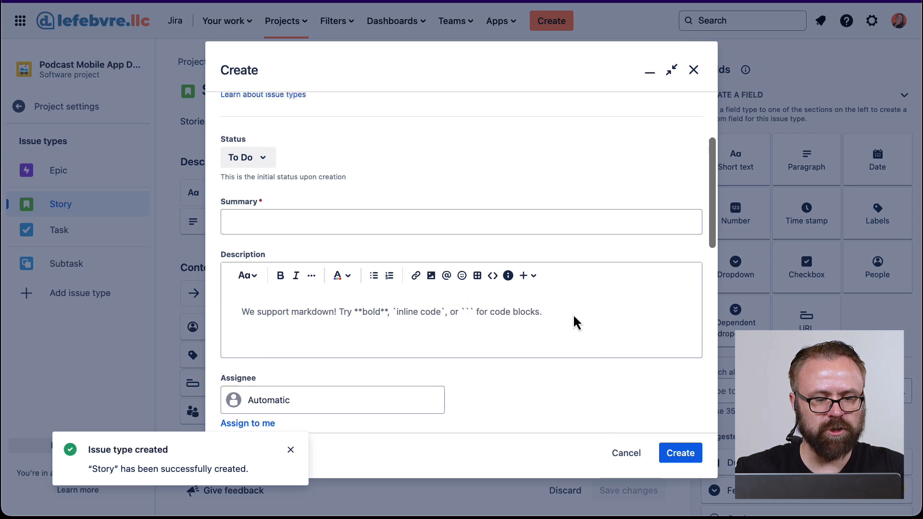
scroll(573, 313, up, 3)
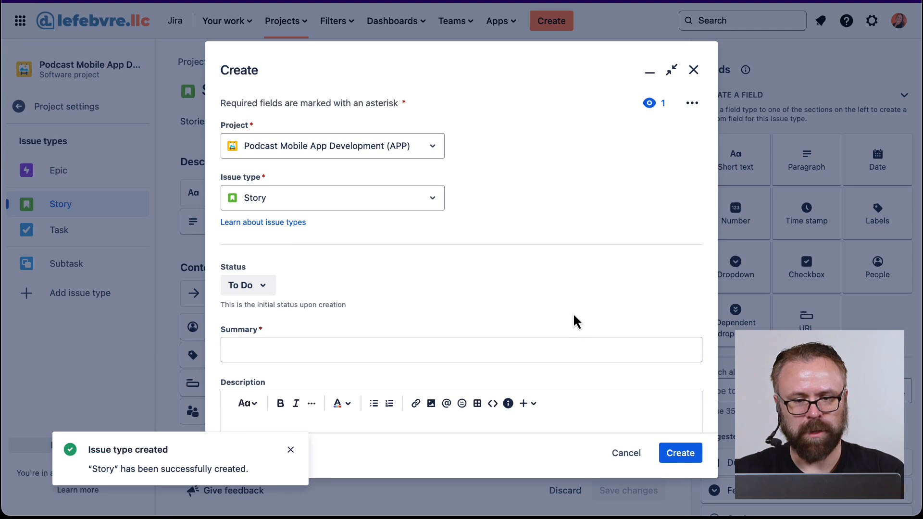
click(694, 70)
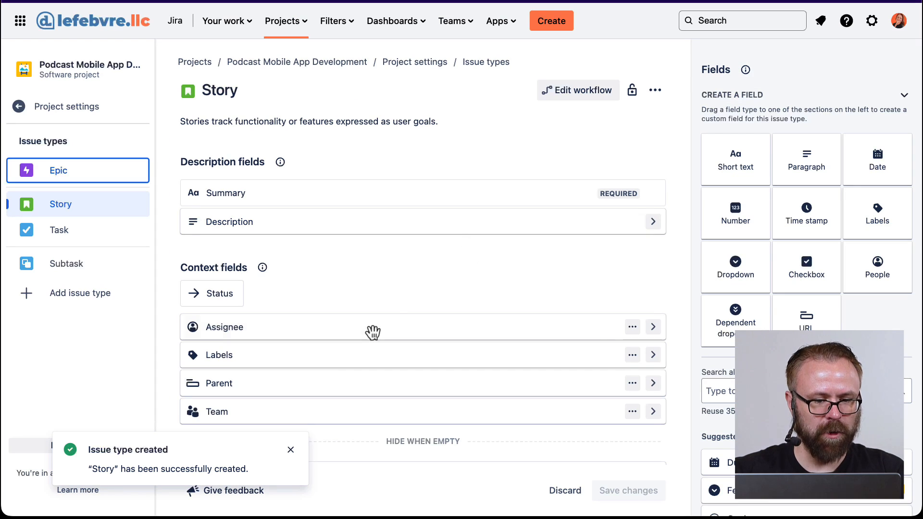
click(290, 450)
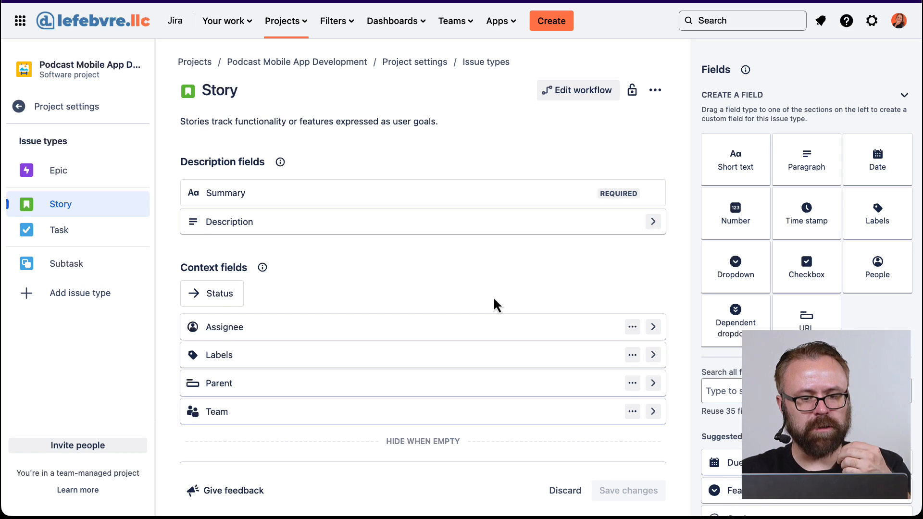
Step: Add the suggested Due date field below Description in the Story issue type's description fields and save the changes
scroll(779, 321, down, 2)
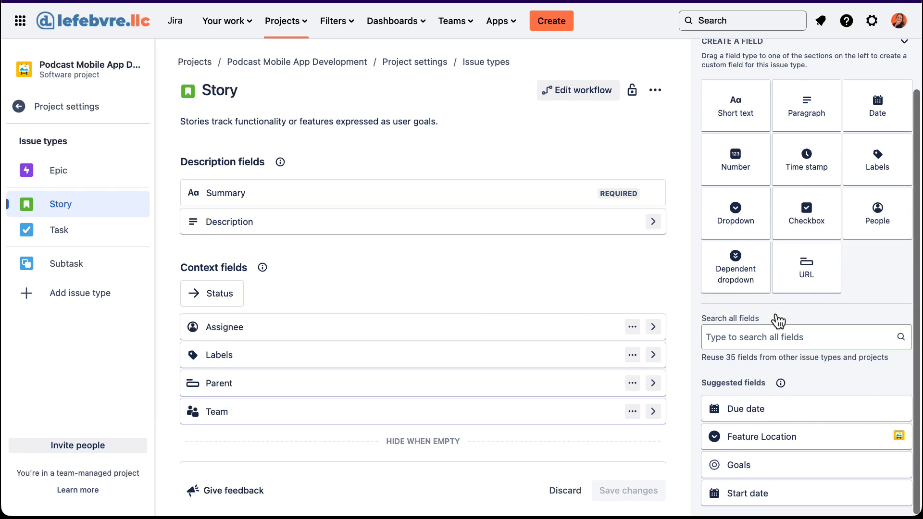
scroll(779, 322, up, 2)
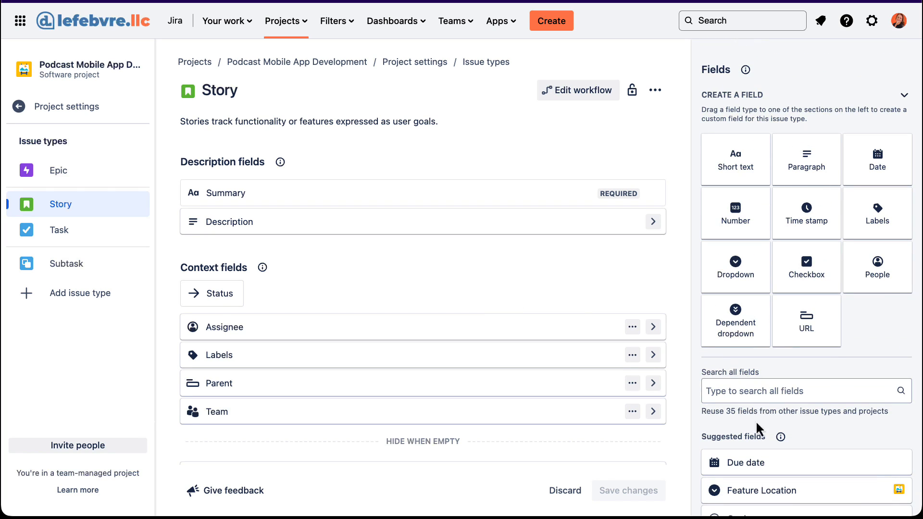
drag(743, 462, 377, 253)
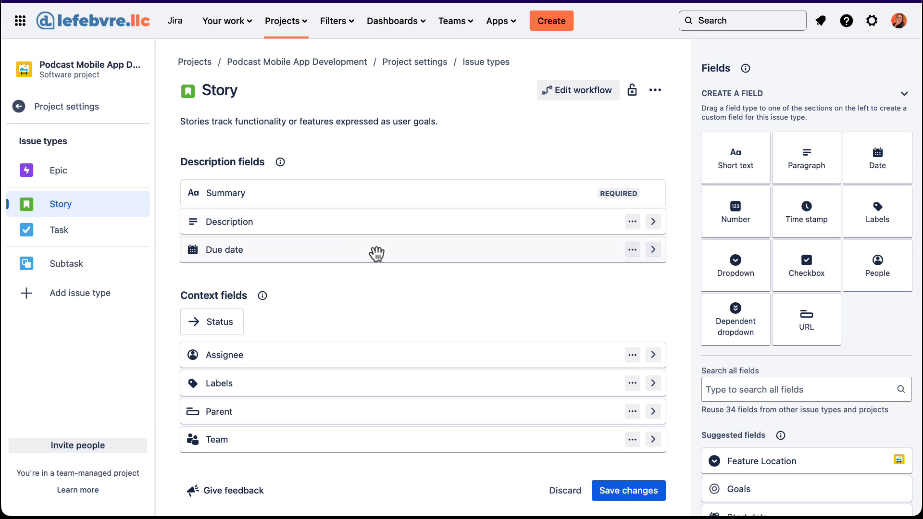
click(605, 490)
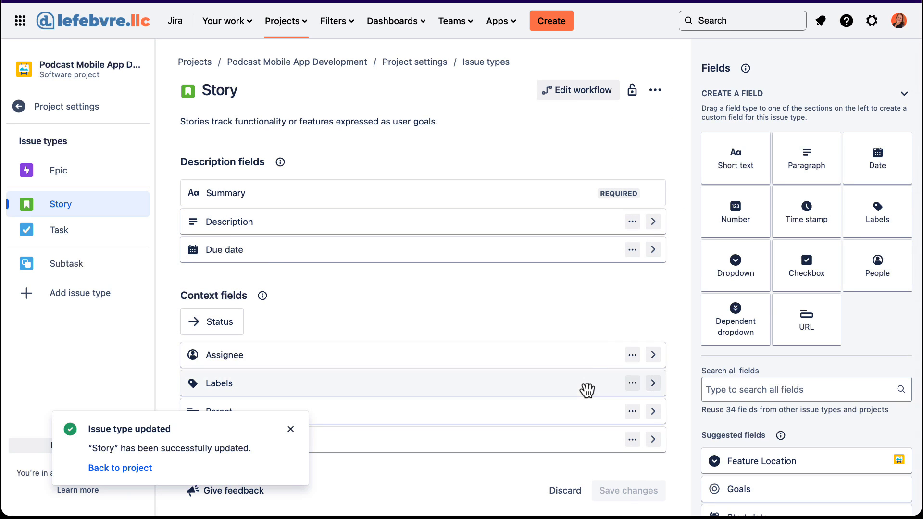
Step: Check the new-issue form for the Story type's Due date field, and cancel the form
click(553, 21)
click(430, 202)
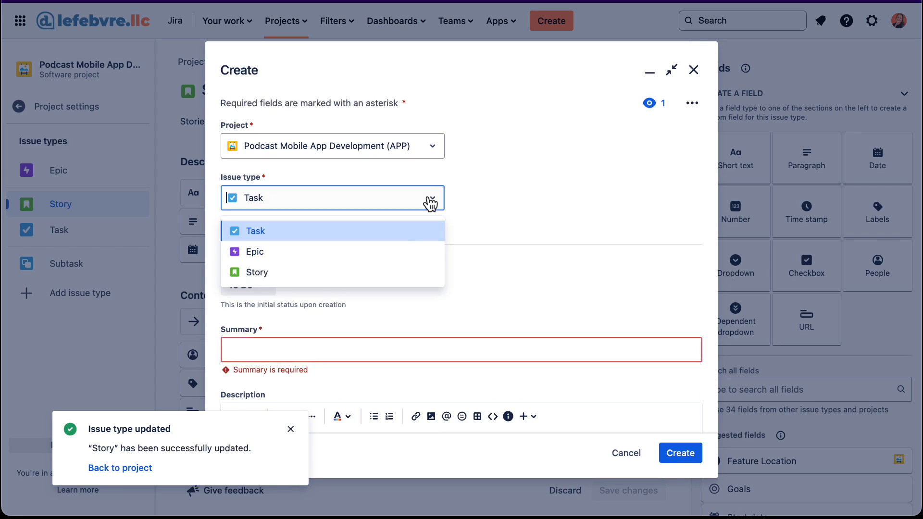
click(382, 271)
scroll(382, 270, down, 5)
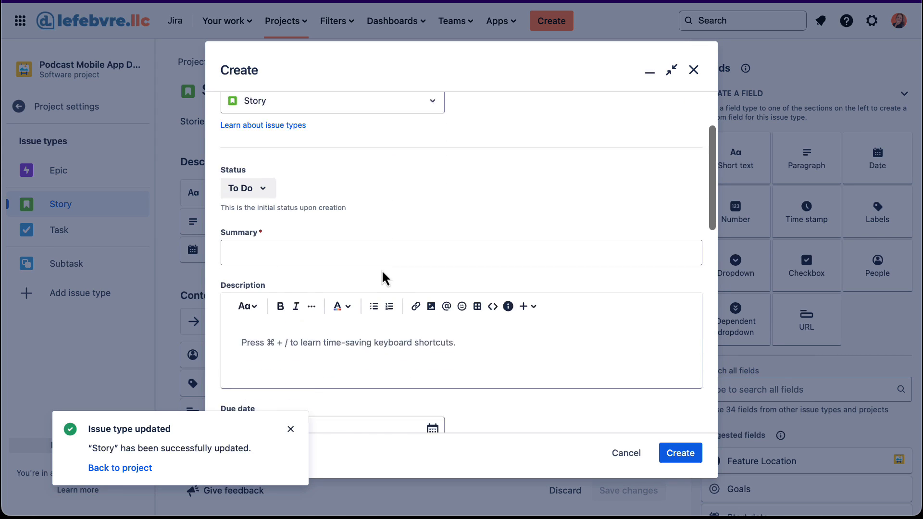
scroll(382, 270, down, 2)
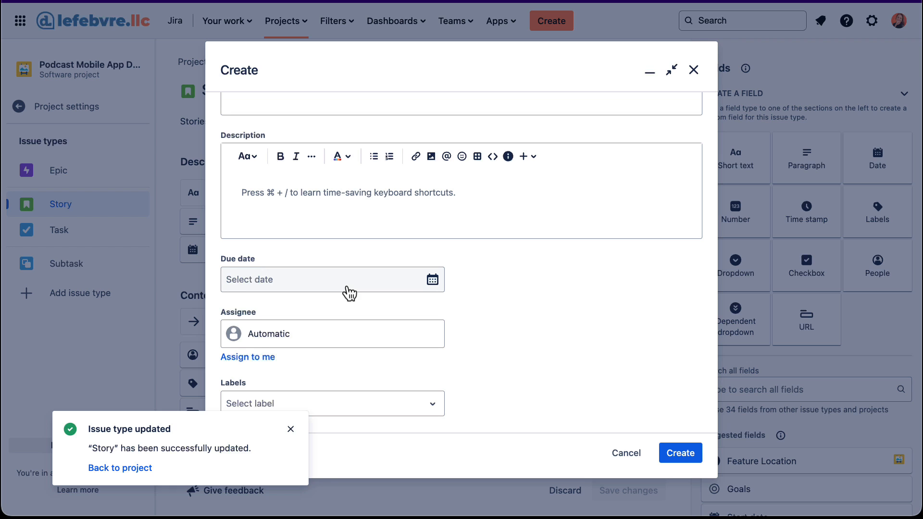
click(626, 454)
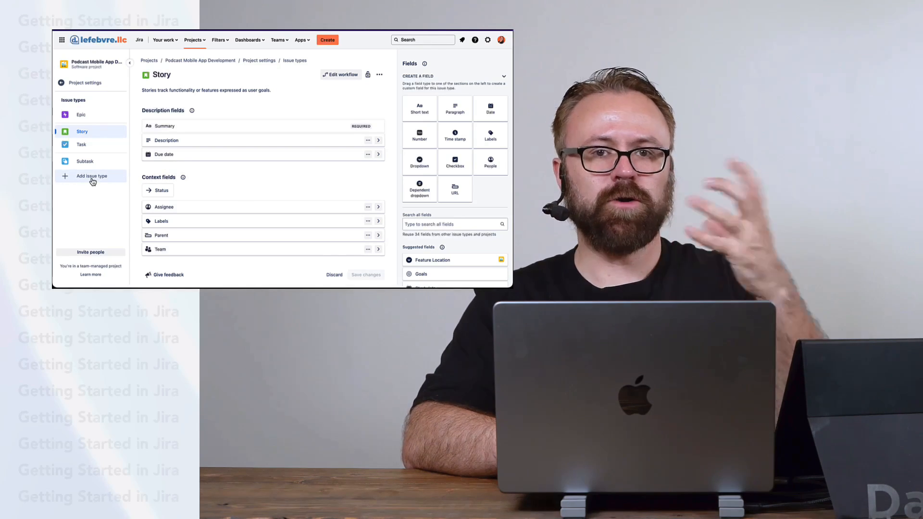
Step: Start a custom issue type named "New Feature" with the description "Add in requests for new features in the app"
click(92, 179)
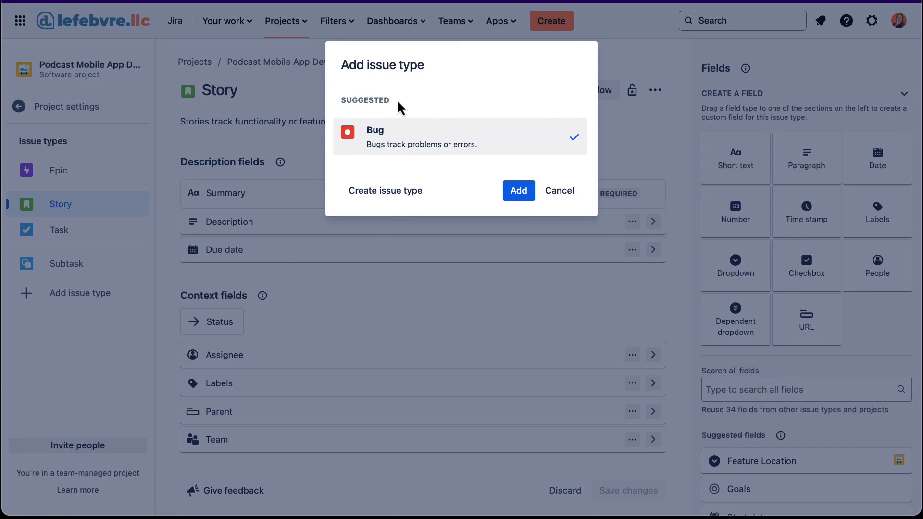
click(392, 190)
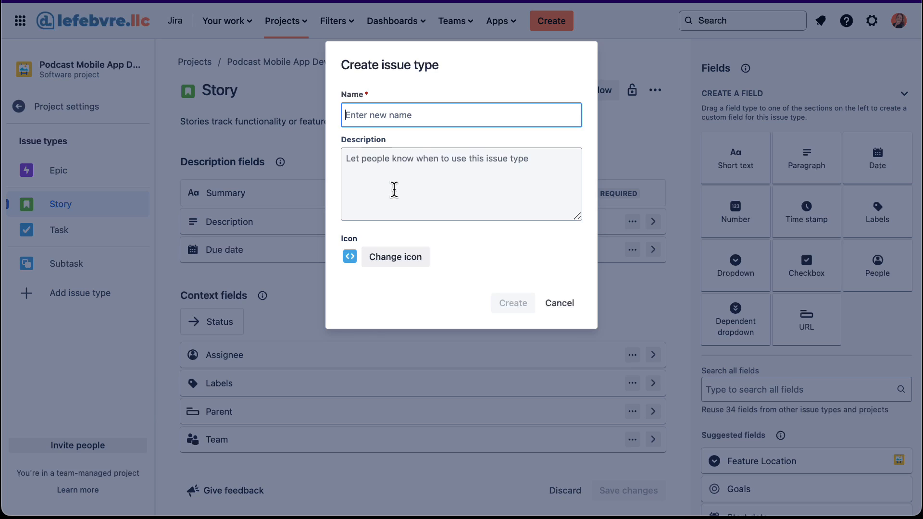
text(New Feature)
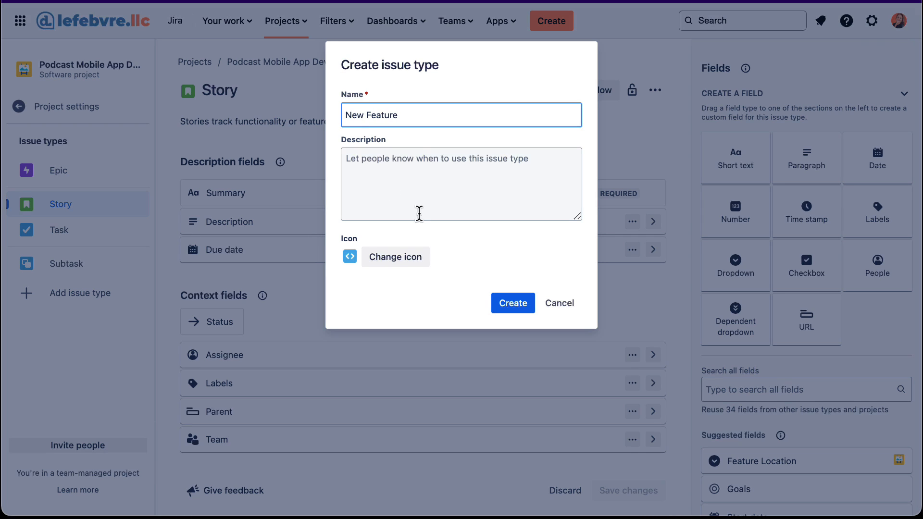
click(424, 201)
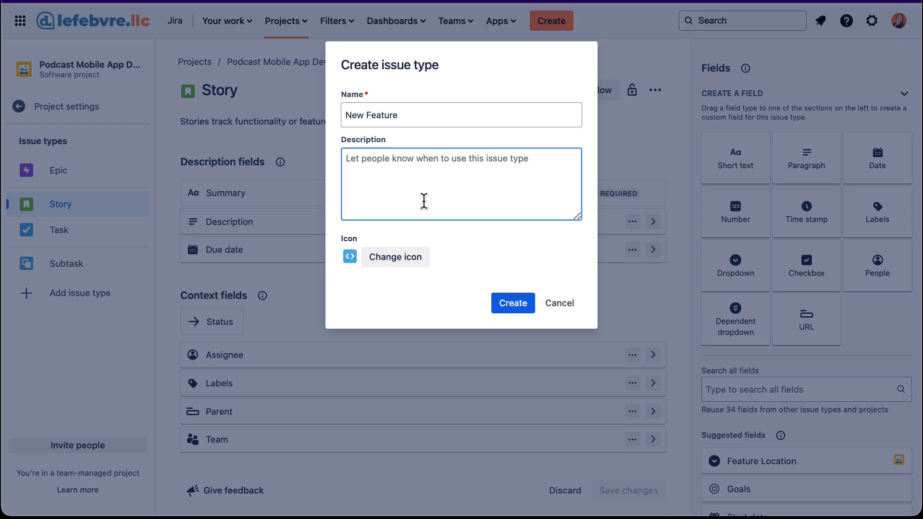
text(A)
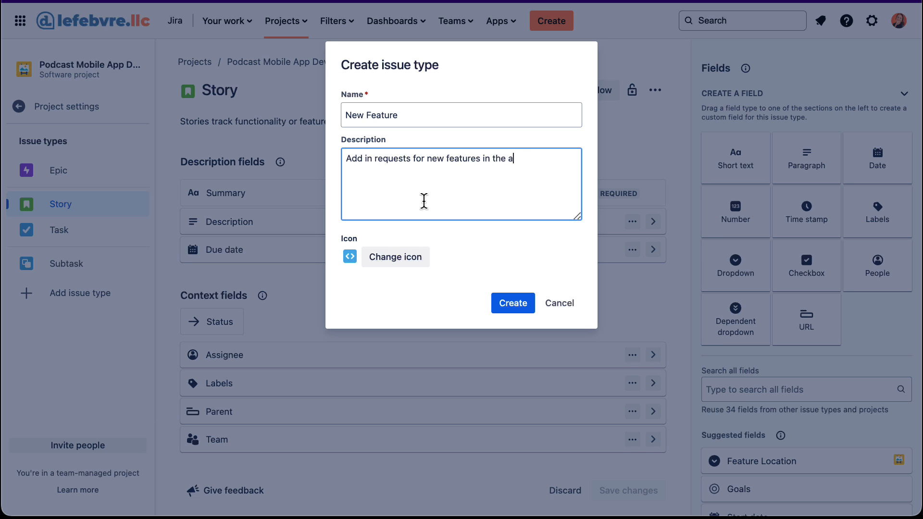
Step: Give the New Feature issue type the orange lightbulb icon and create it
click(352, 259)
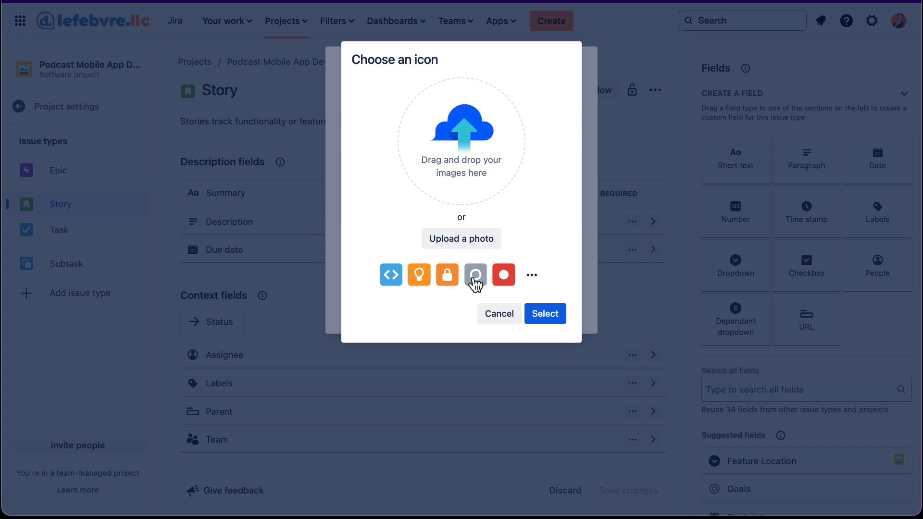
click(533, 279)
scroll(509, 226, down, 3)
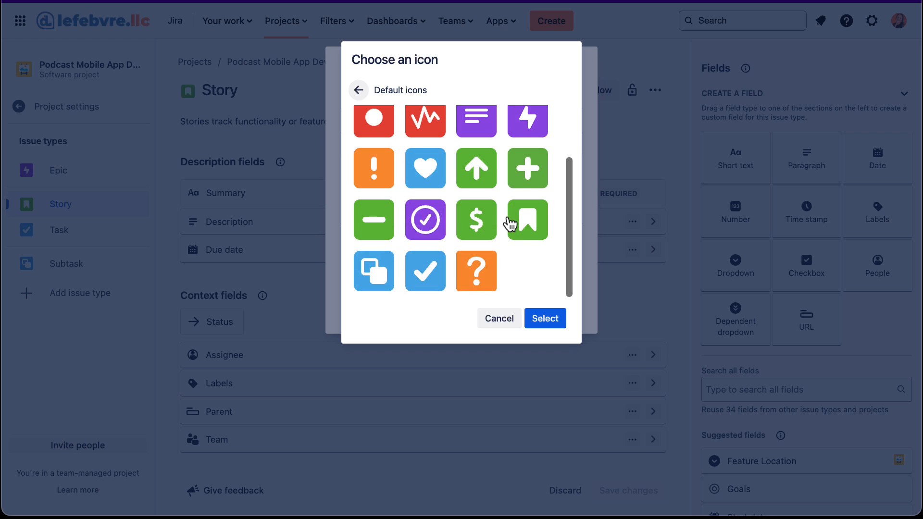
scroll(510, 224, up, 3)
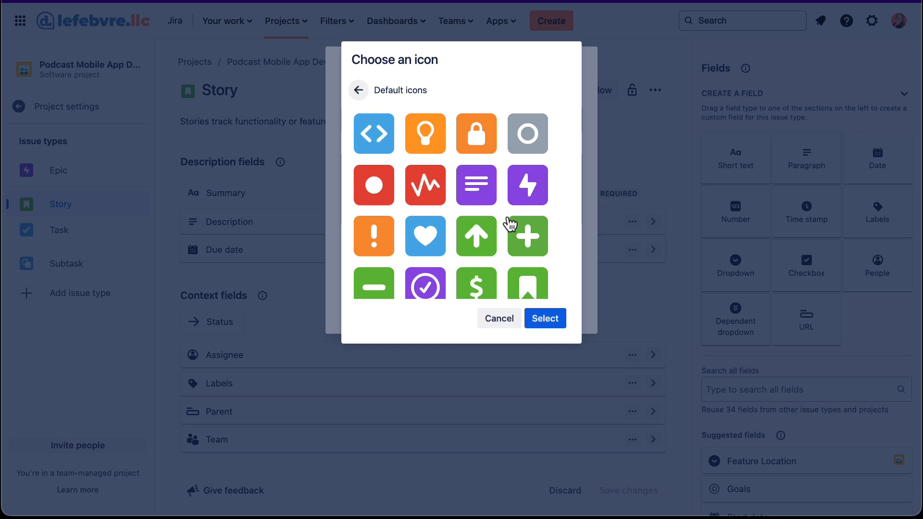
click(429, 149)
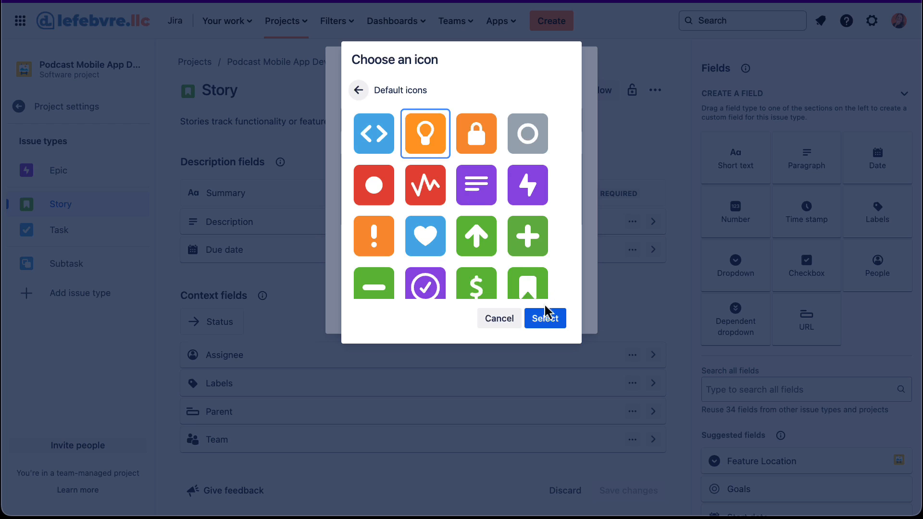
click(546, 320)
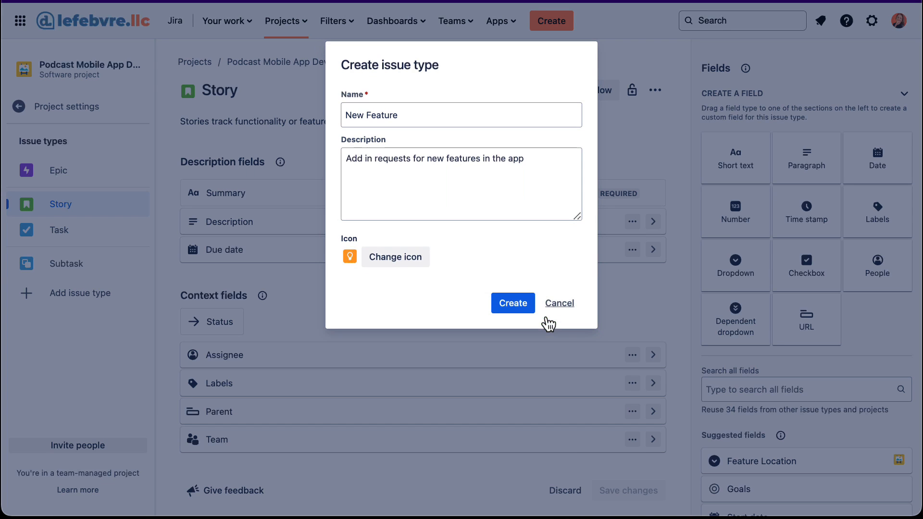
click(508, 307)
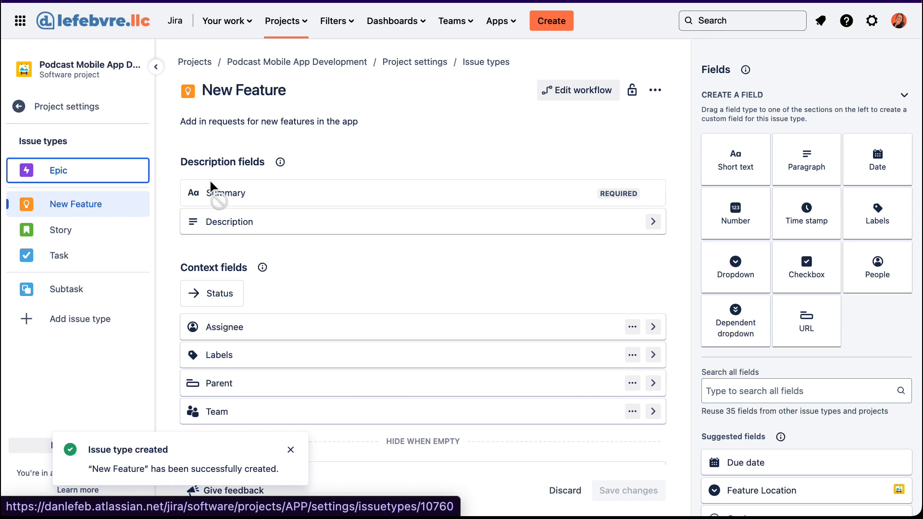
Step: Check the issue types available in the new-issue form for New Feature, and close the form
click(566, 27)
click(412, 204)
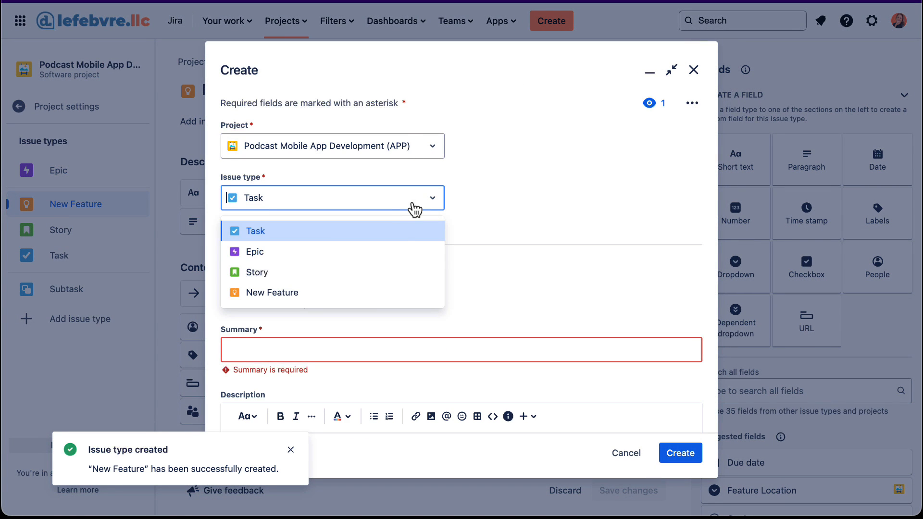
click(694, 71)
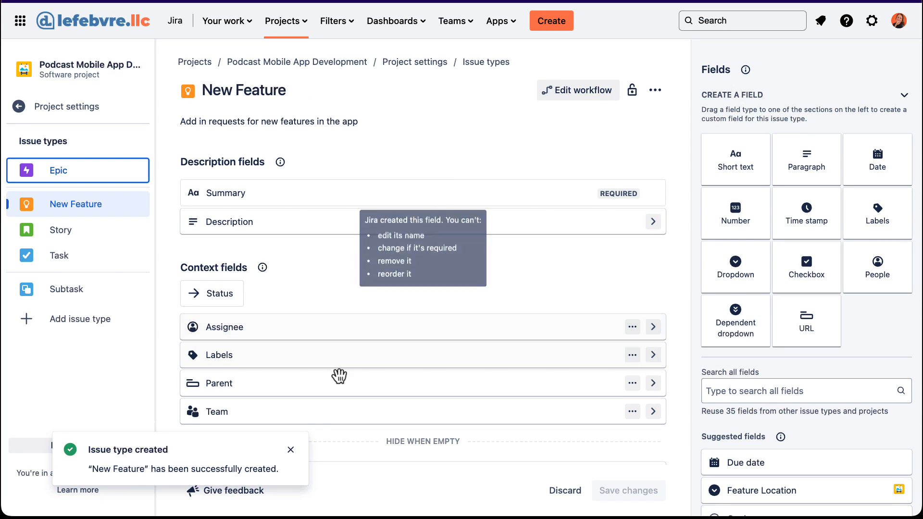
click(291, 450)
Step: Add a dropdown field named "Feature Location" below Description in the New Feature issue type's description fields
scroll(412, 320, down, 2)
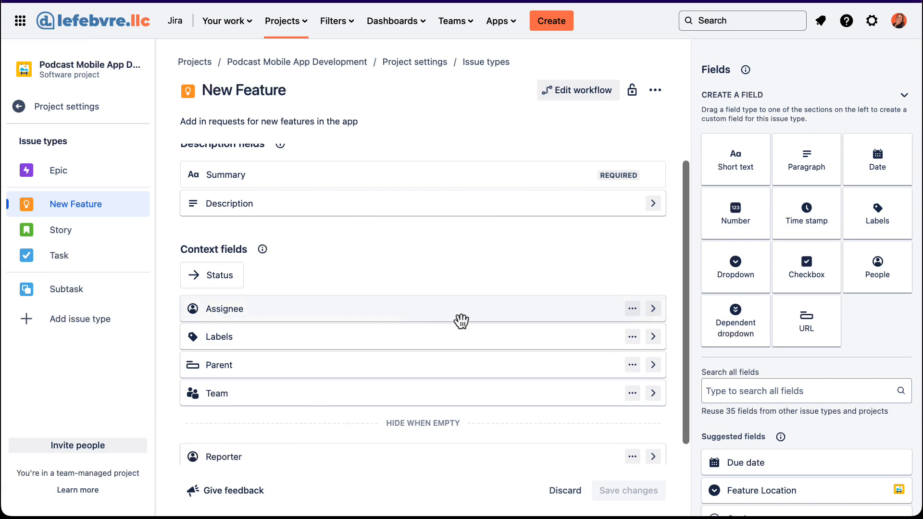
scroll(876, 386, down, 2)
scroll(878, 388, up, 2)
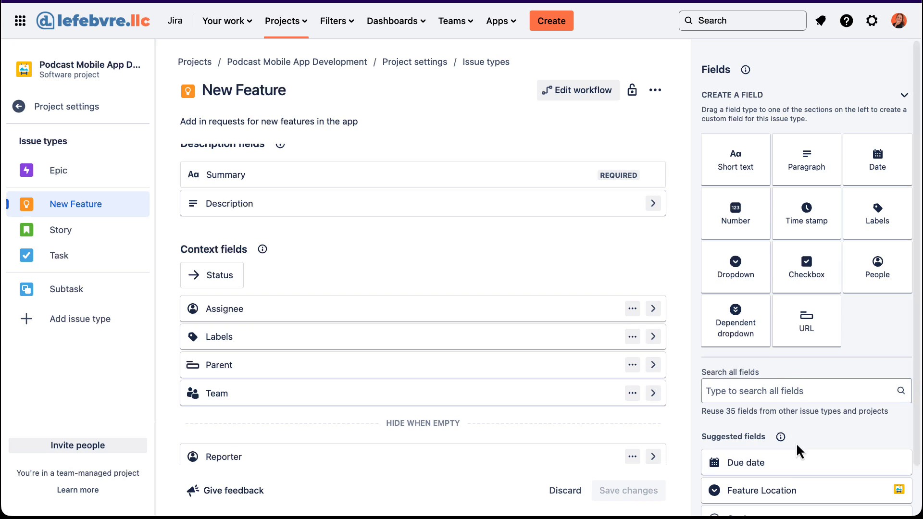
scroll(620, 241, up, 1)
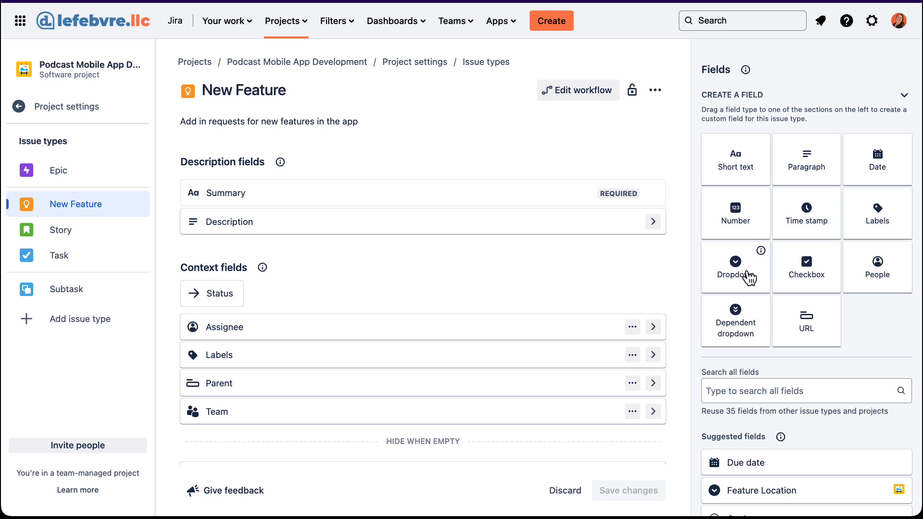
drag(750, 274, 373, 266)
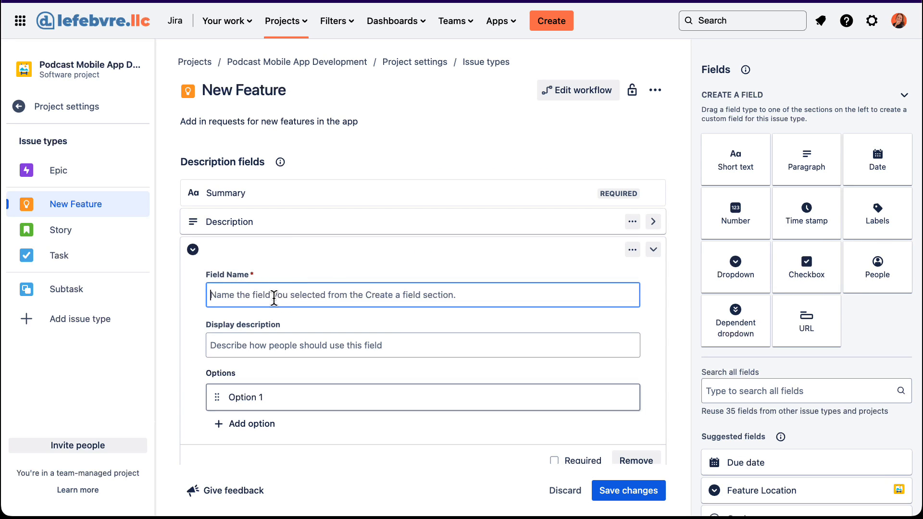
text(Feature Location)
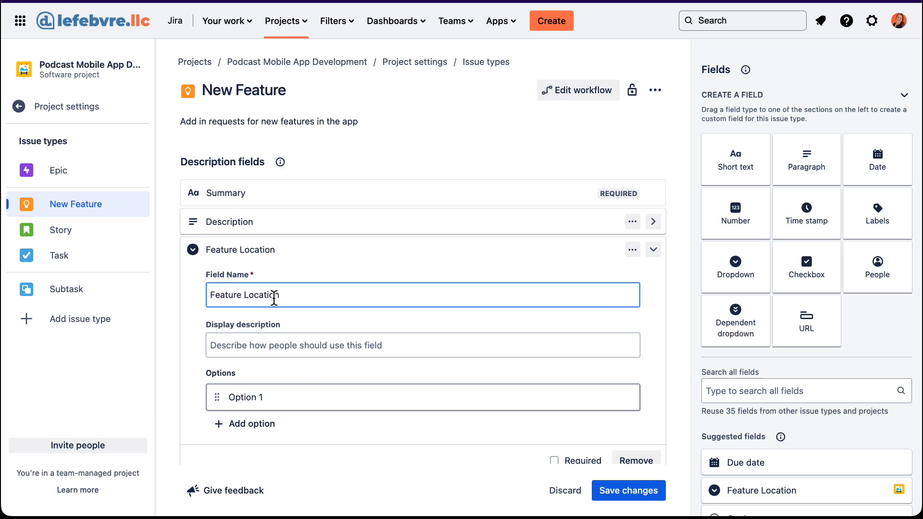
Step: Enter the first Feature Location dropdown options as Now Playing Screen, Podcast Library and Settings Page
click(304, 399)
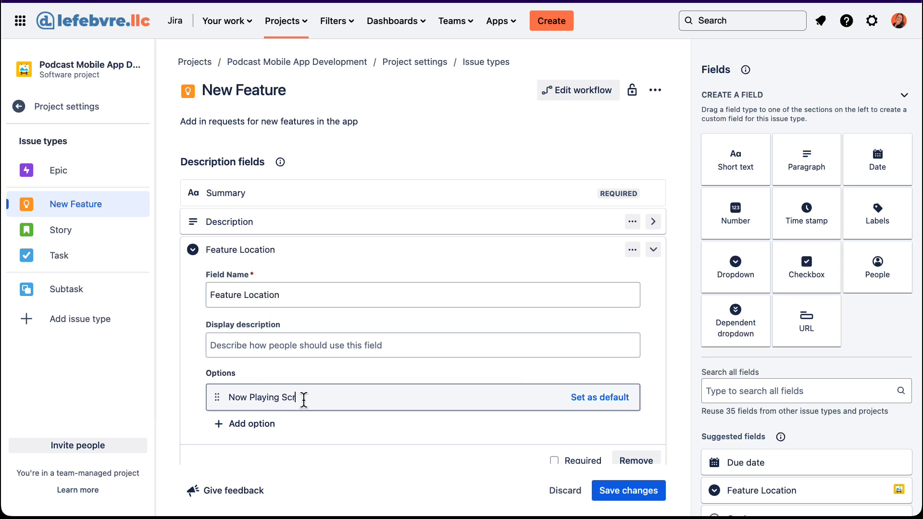
text(Now Playing Screen)
key(Return)
text(Podcast L)
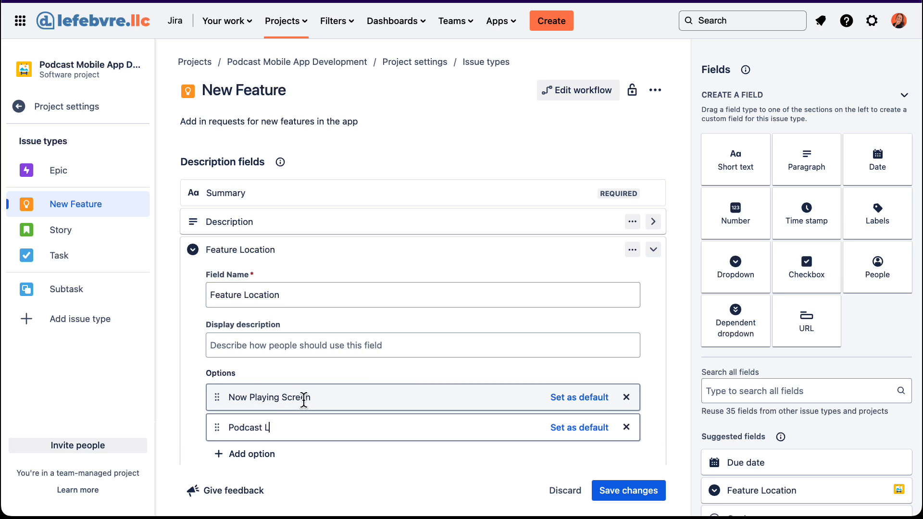
text(ibrary)
key(Return)
text(Se)
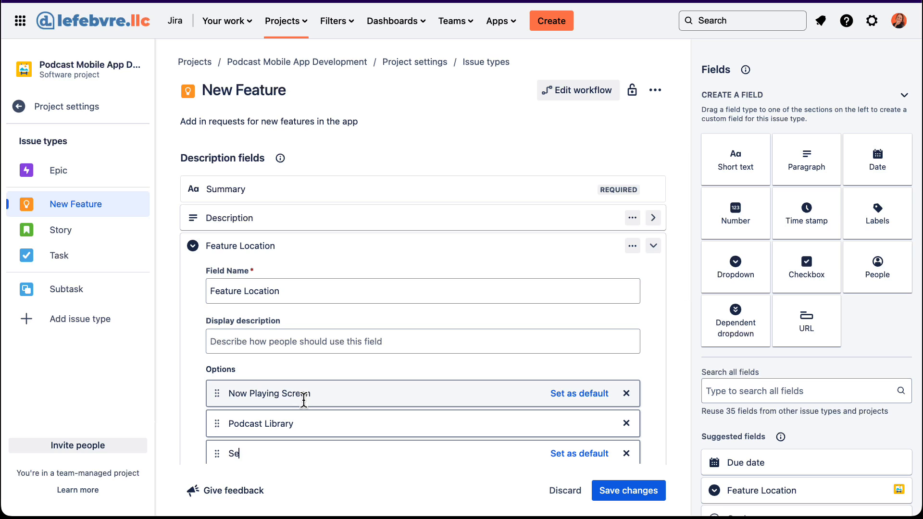
text(ttings Page)
key(Return)
Step: Add Discover Screen and Playlist as the last two options of the Feature Location dropdown
text(Dis)
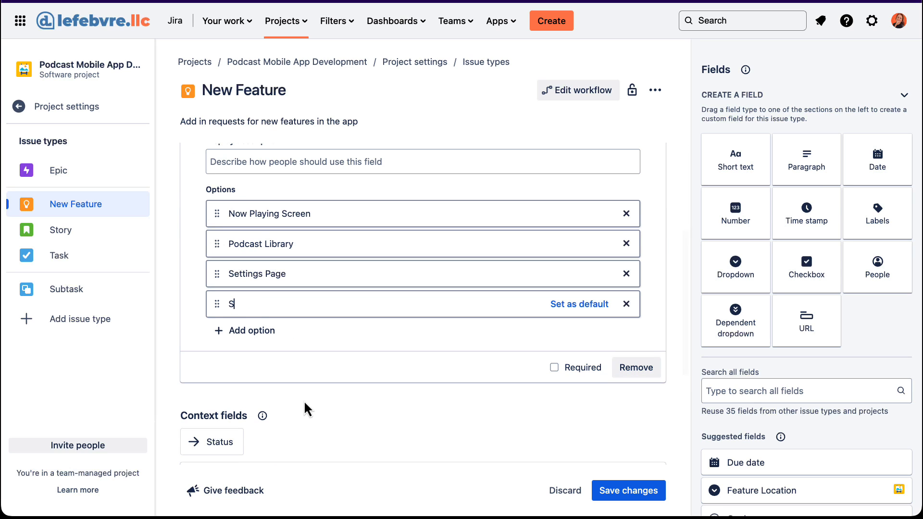
text(cover Screen)
key(Return)
text(Playlist)
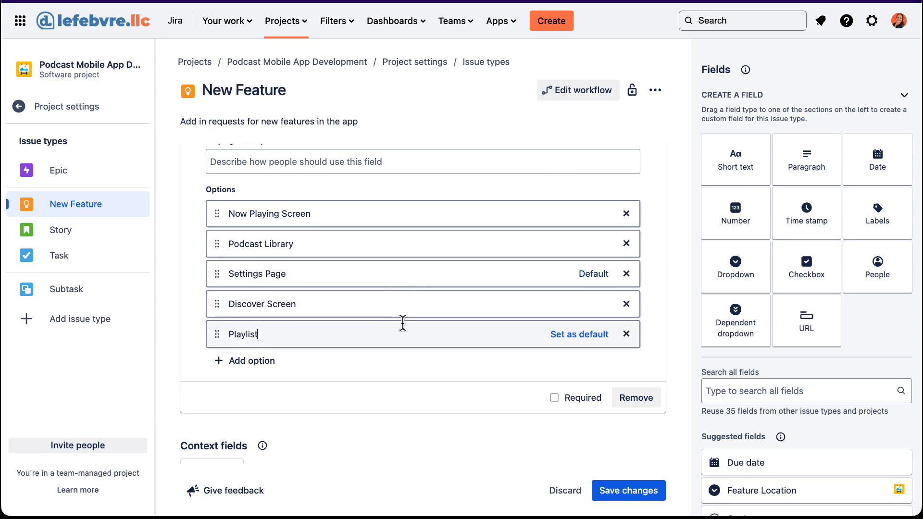
mouse_move(218, 274)
mouse_down()
mouse_move(219, 320)
mouse_move(216, 255)
mouse_move(218, 275)
mouse_up()
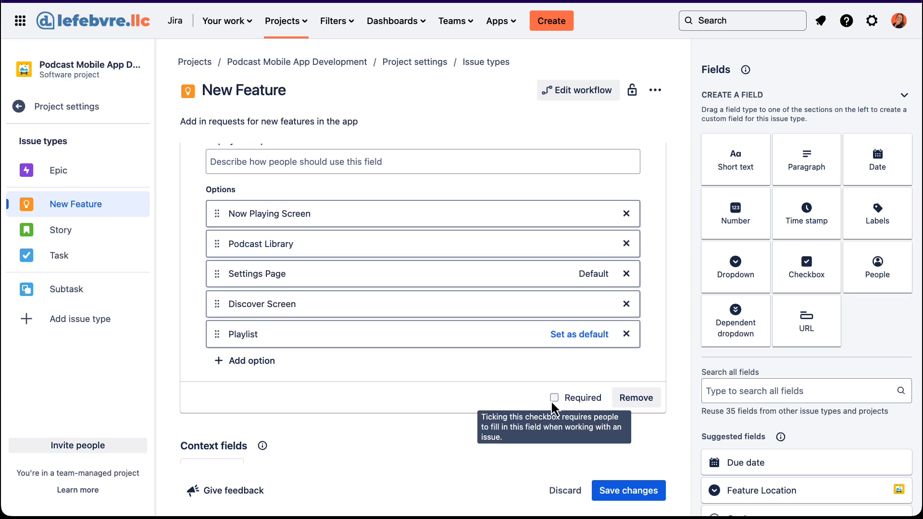
Step: Make the Feature Location field required and save the New Feature issue type
scroll(552, 403, up, 4)
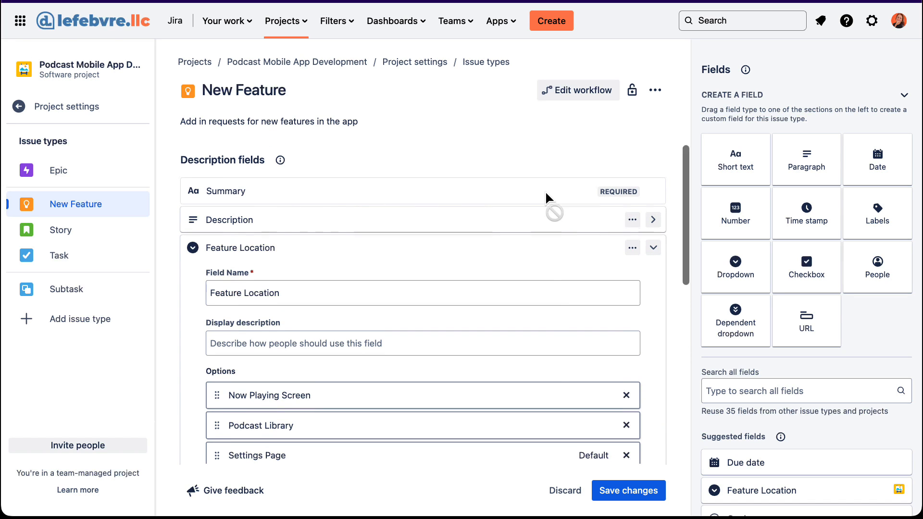
scroll(546, 190, down, 3)
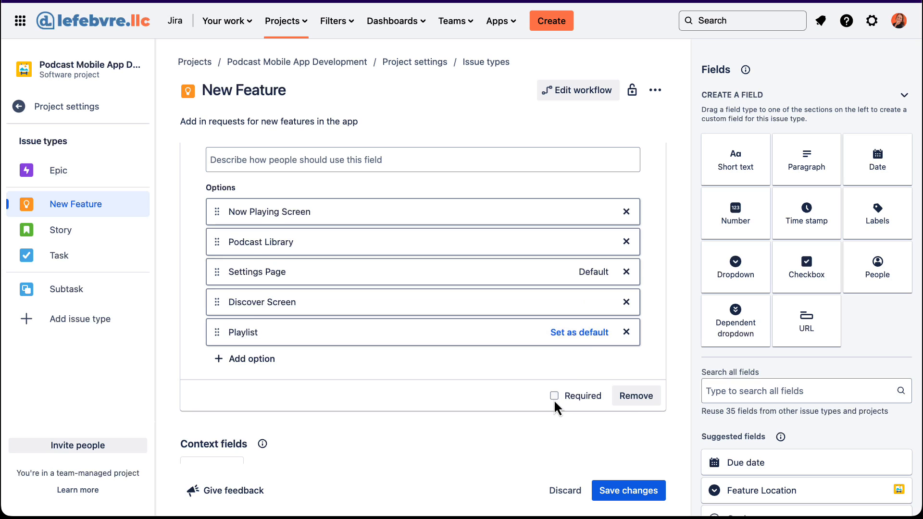
click(555, 397)
click(639, 494)
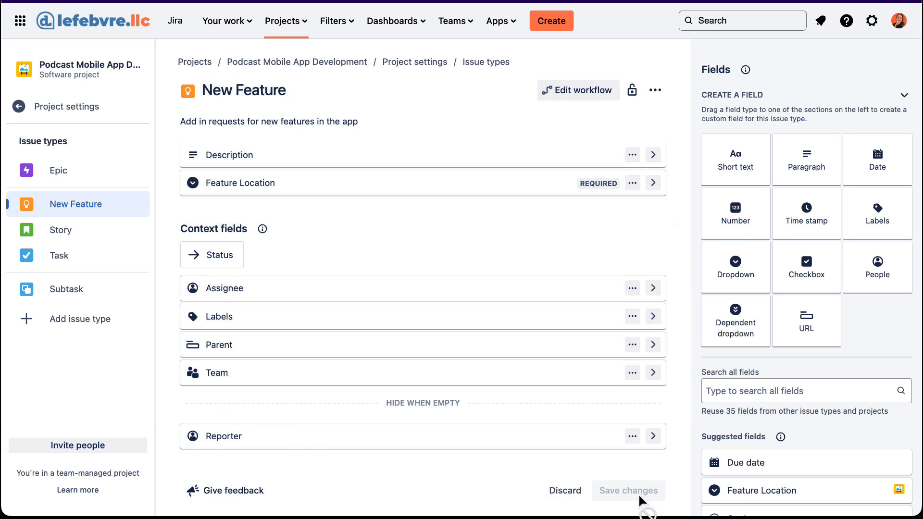
Step: Start a new issue of type New Feature and check the choices offered for its Feature Location
scroll(345, 198, up, 2)
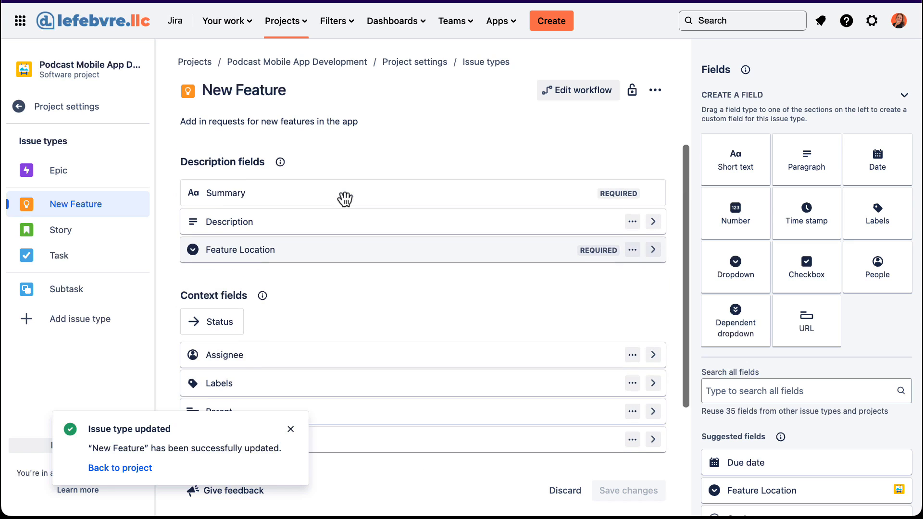
click(561, 21)
click(430, 206)
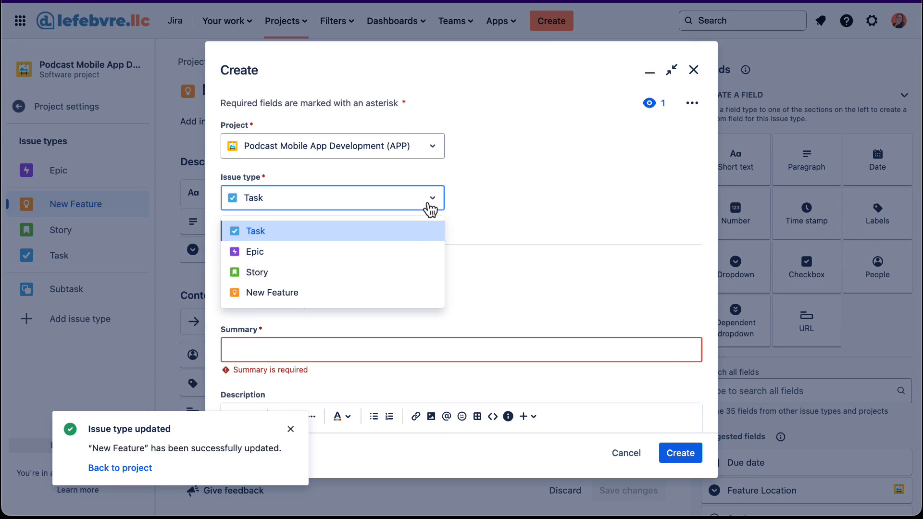
click(398, 288)
scroll(398, 287, down, 2)
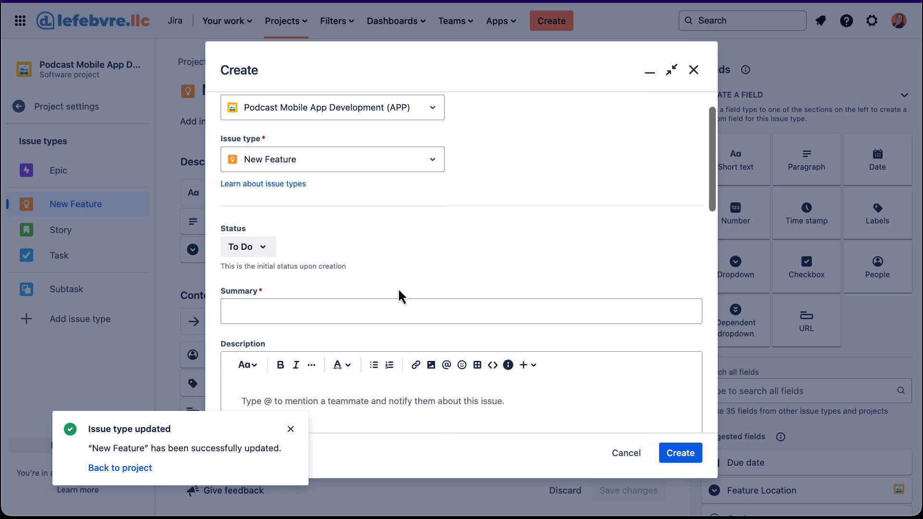
scroll(401, 293, down, 5)
click(331, 212)
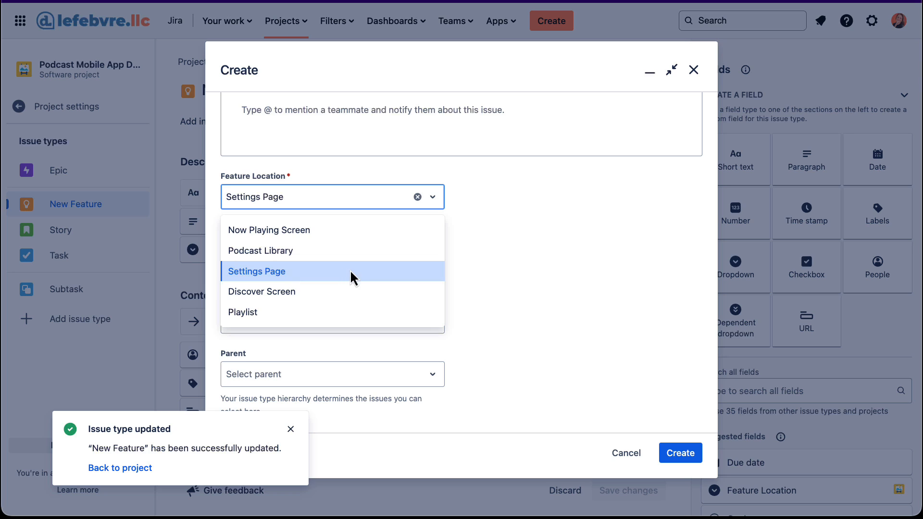
click(488, 249)
Step: Enter the summary "This awesome feature" and create the issue with Settings Page as its Feature Location
scroll(490, 247, up, 7)
scroll(383, 340, down, 2)
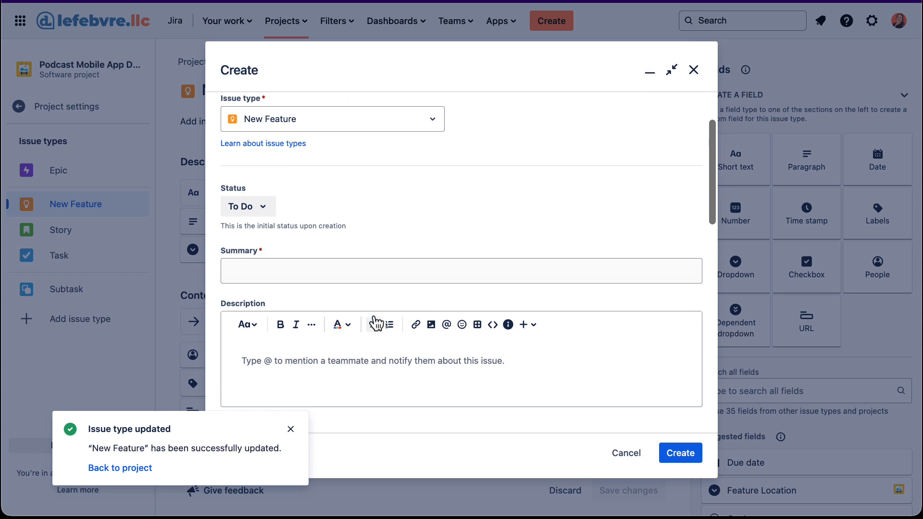
click(364, 270)
text(This aweseo)
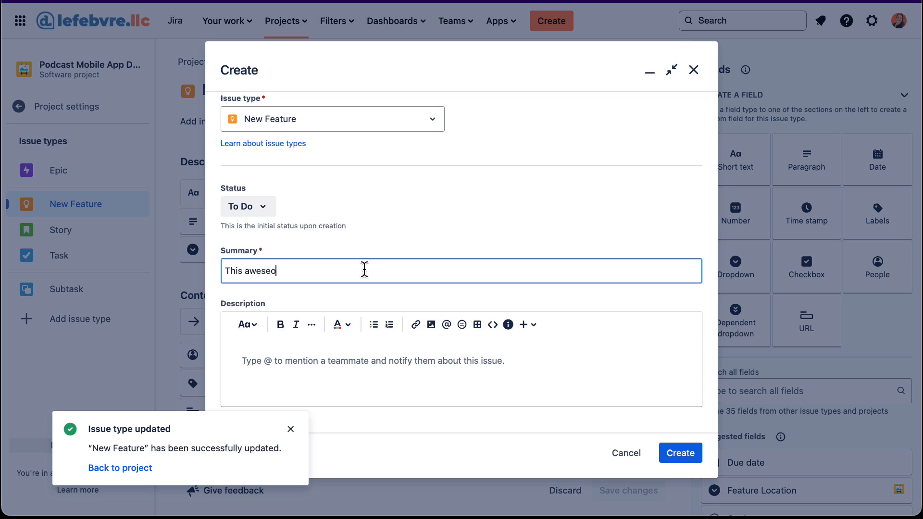
scroll(364, 271, down, 5)
scroll(367, 274, up, 1)
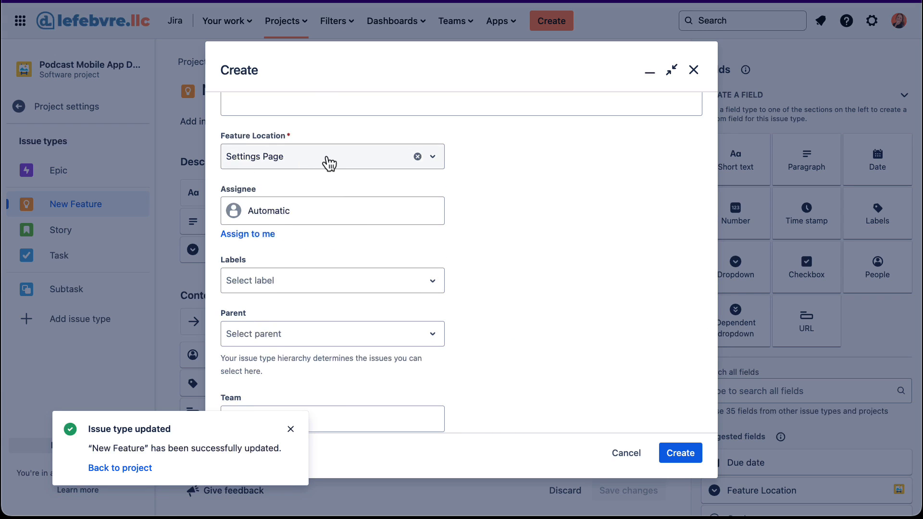
click(680, 453)
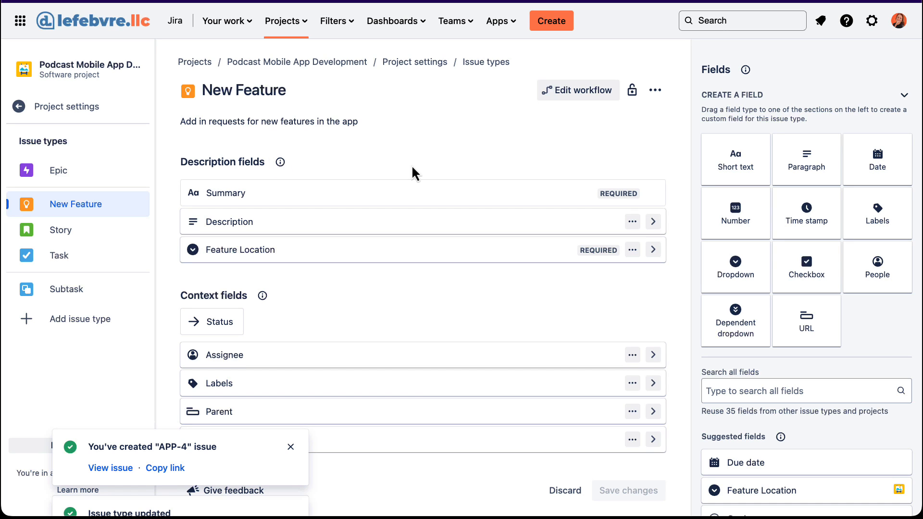
Step: Remove the default from the Settings Page option of the Feature Location field and save the issue type
scroll(481, 269, down, 2)
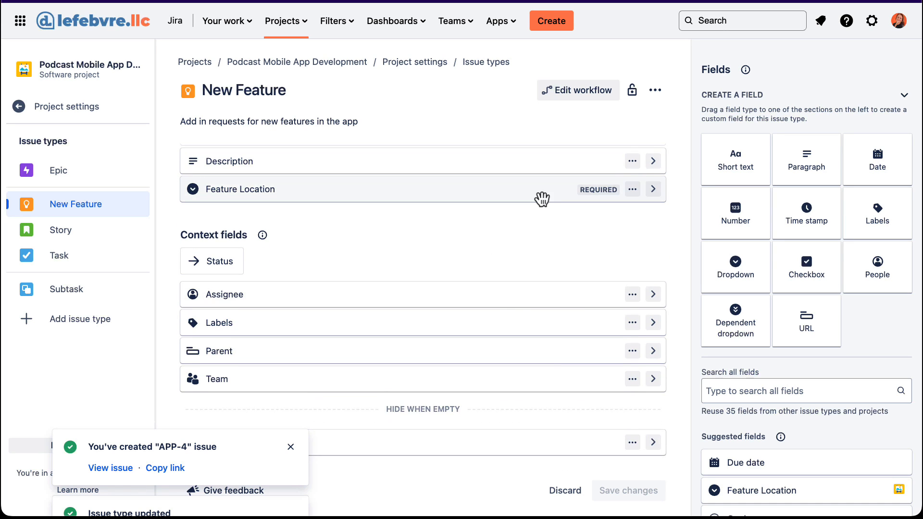
click(653, 189)
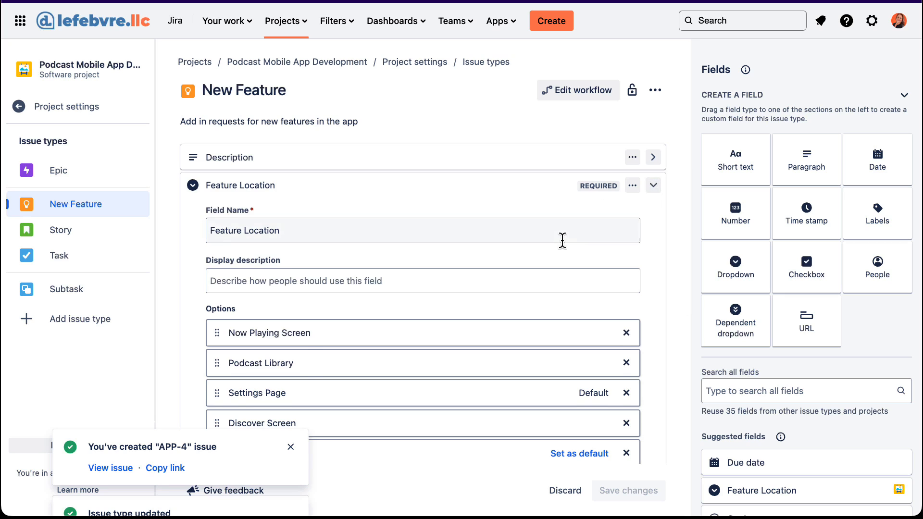
scroll(561, 241, down, 3)
click(593, 302)
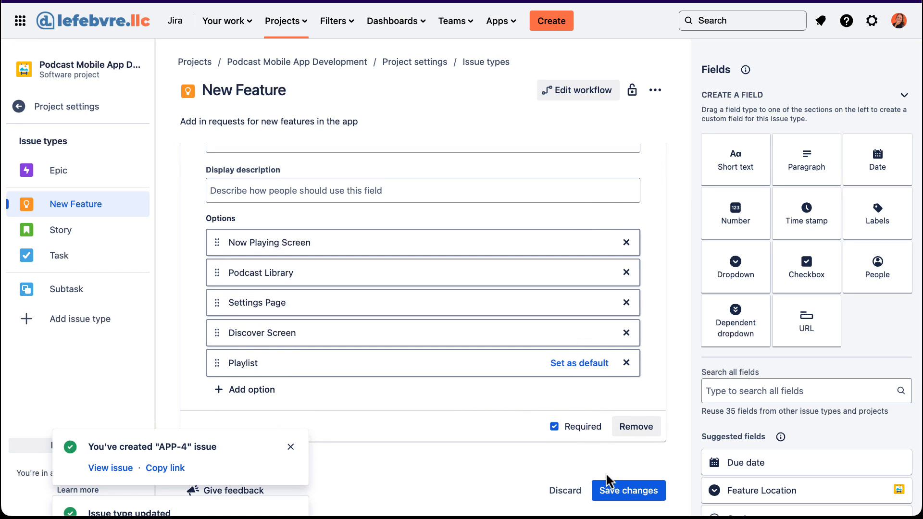
click(613, 492)
Step: Try to create a New Feature issue summarised "Another awesome feature" with Feature Location left empty, and discard the form
click(557, 20)
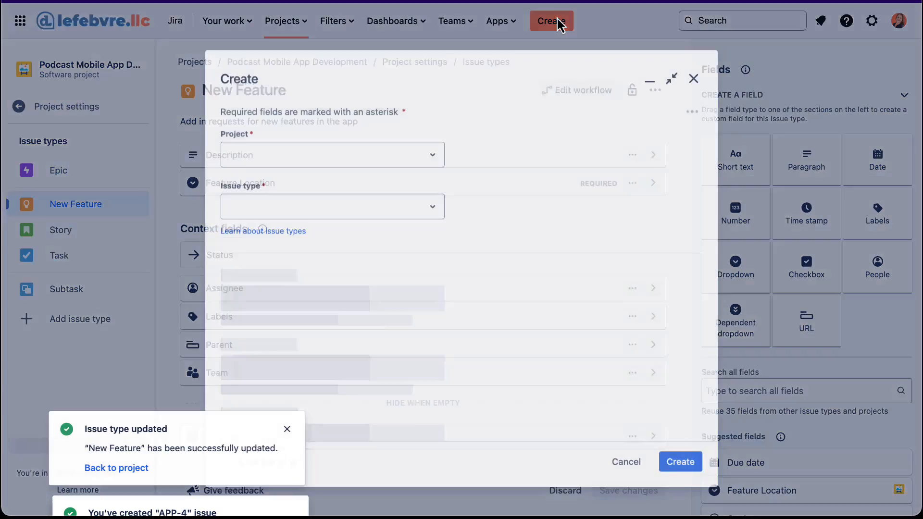
scroll(316, 269, down, 2)
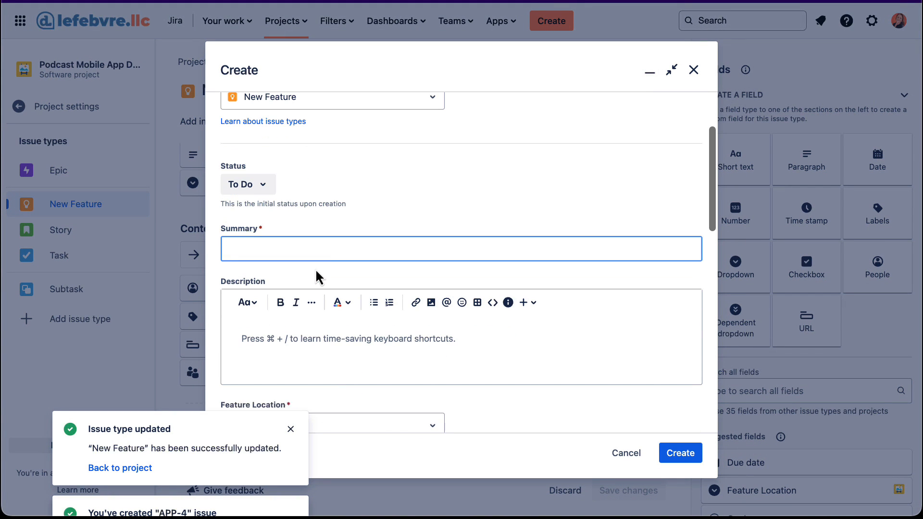
text(Another awe)
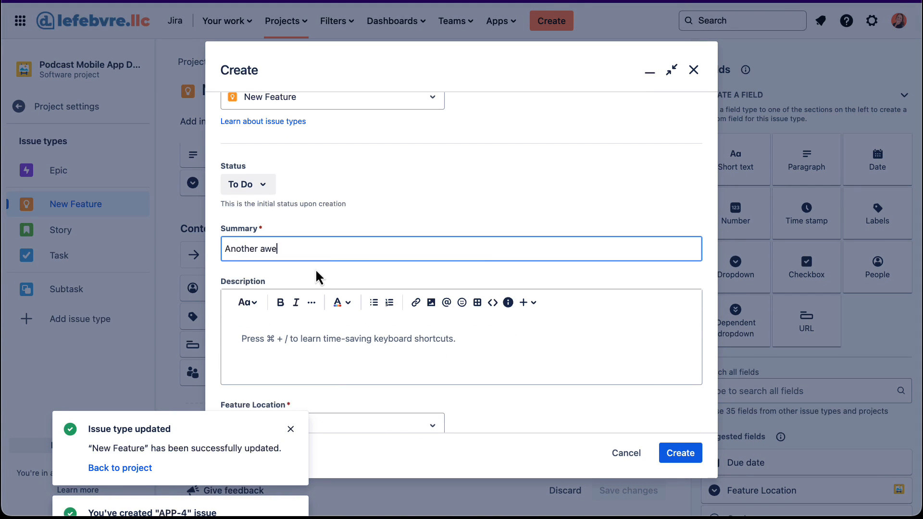
text(some feature)
scroll(316, 269, down, 4)
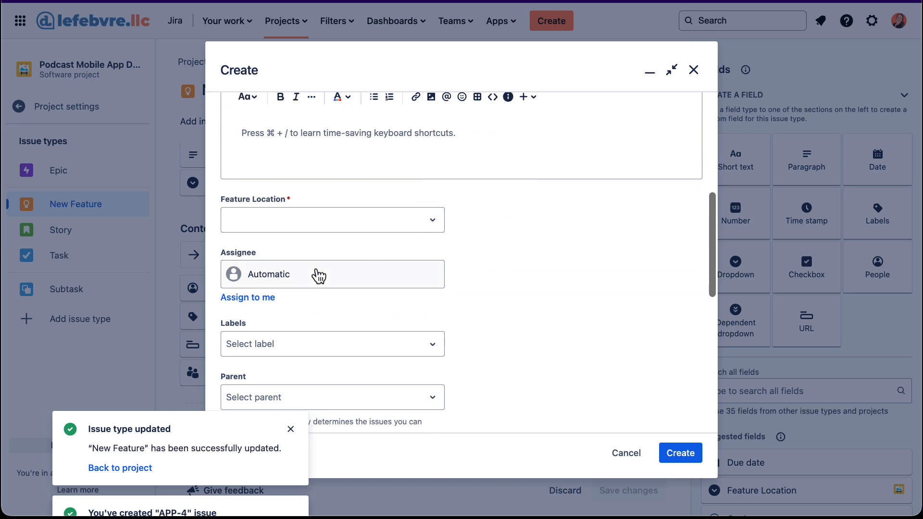
click(676, 454)
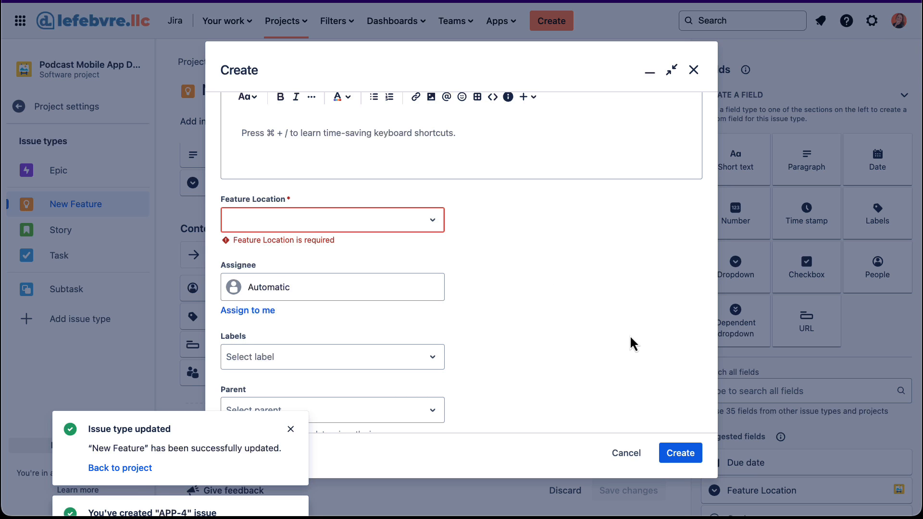
click(694, 70)
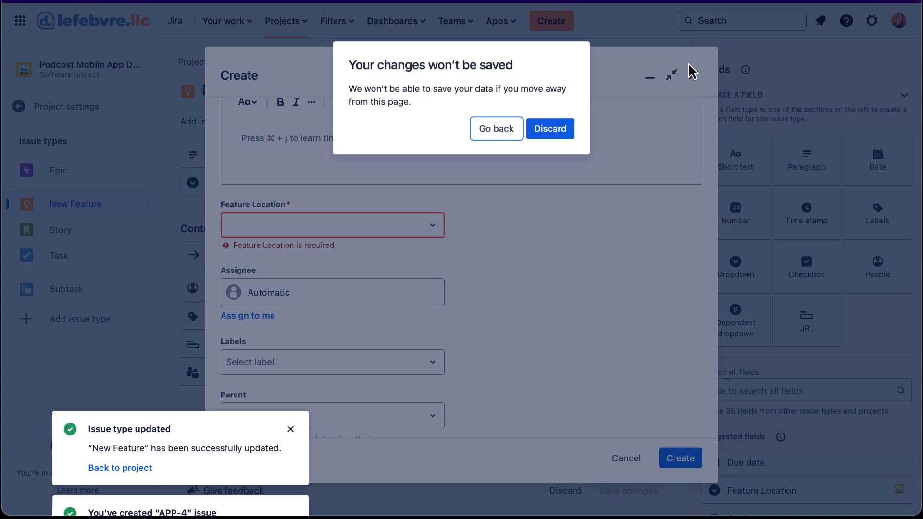
click(568, 136)
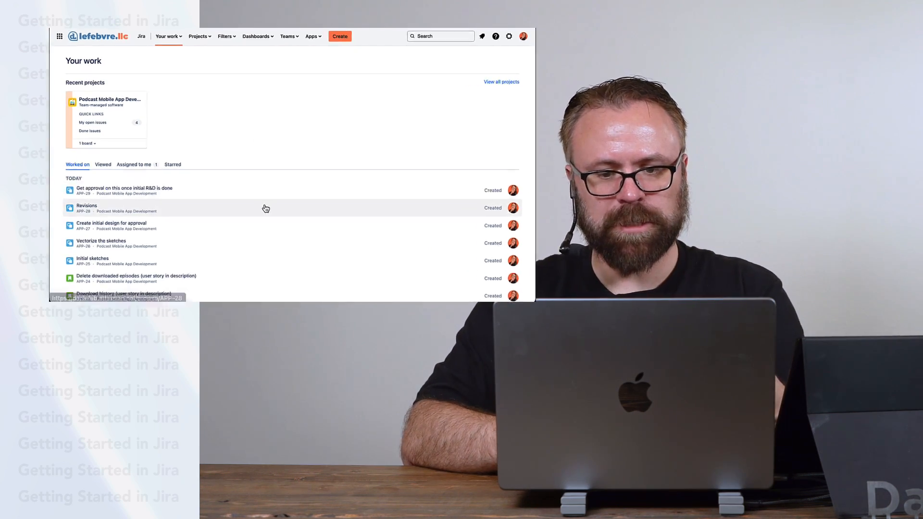
Step: Look through the recently worked-on issues and open the Podcast Mobile App Development project
scroll(262, 202, down, 5)
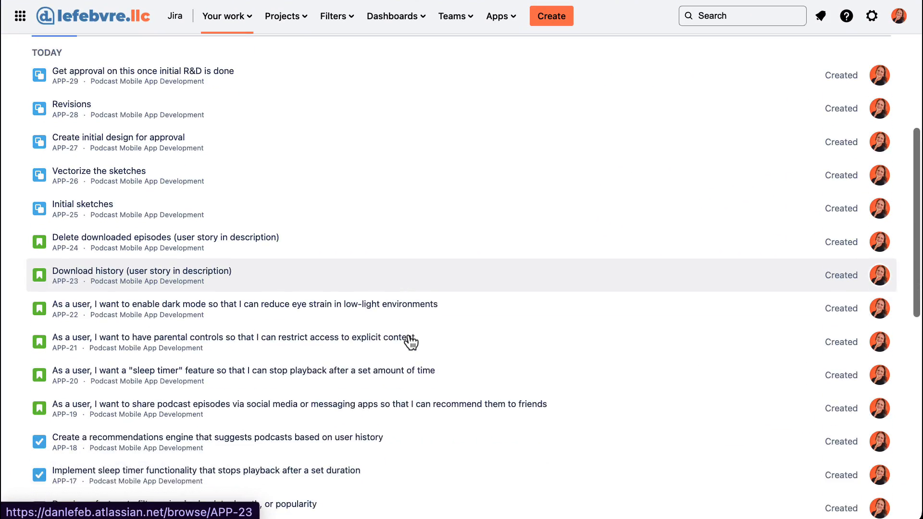
scroll(411, 342, down, 5)
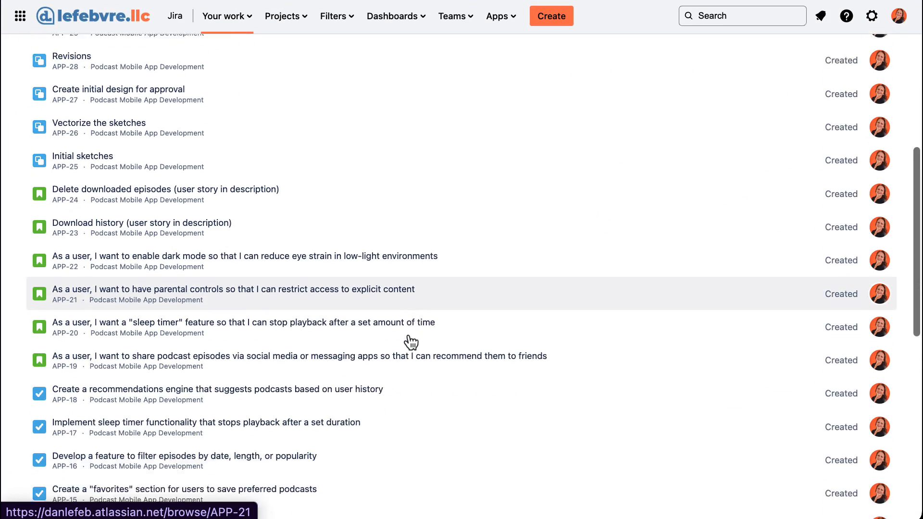
scroll(411, 342, up, 10)
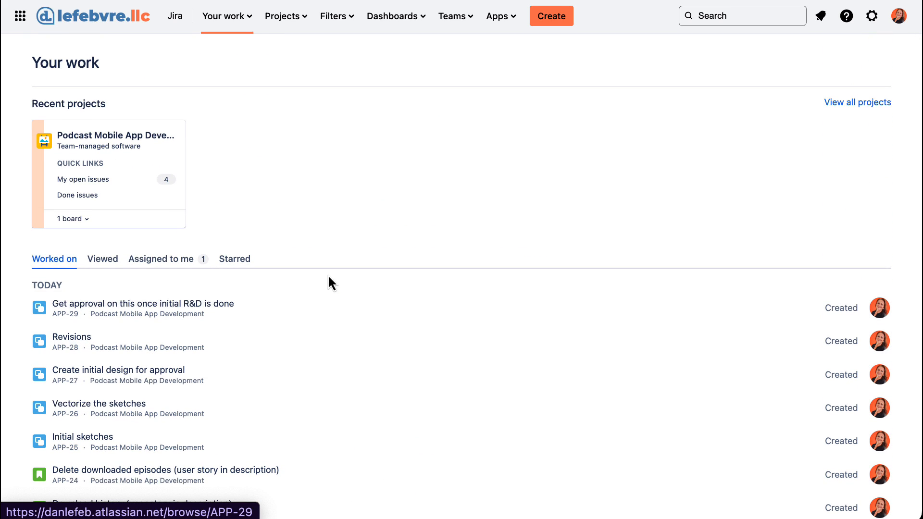
click(119, 144)
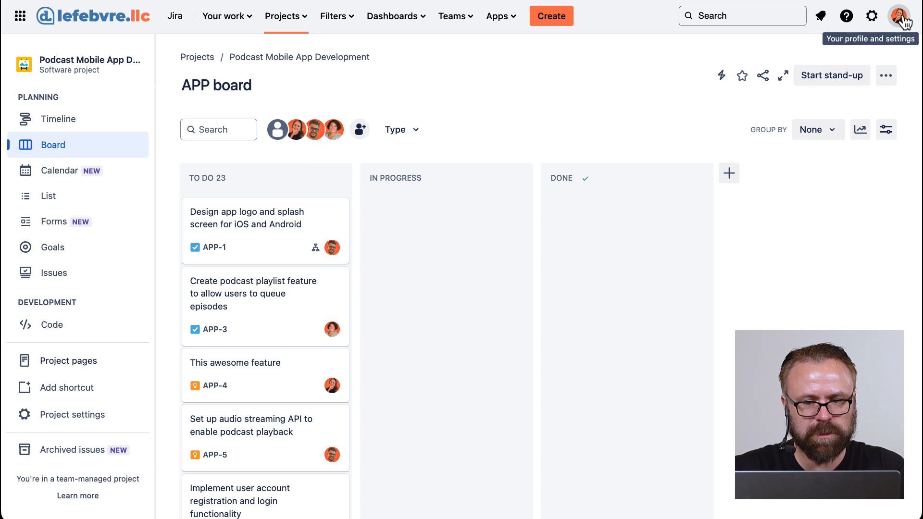
Step: Filter the APP board by two of its assignees, and replace that filter with unassigned issues only
click(296, 139)
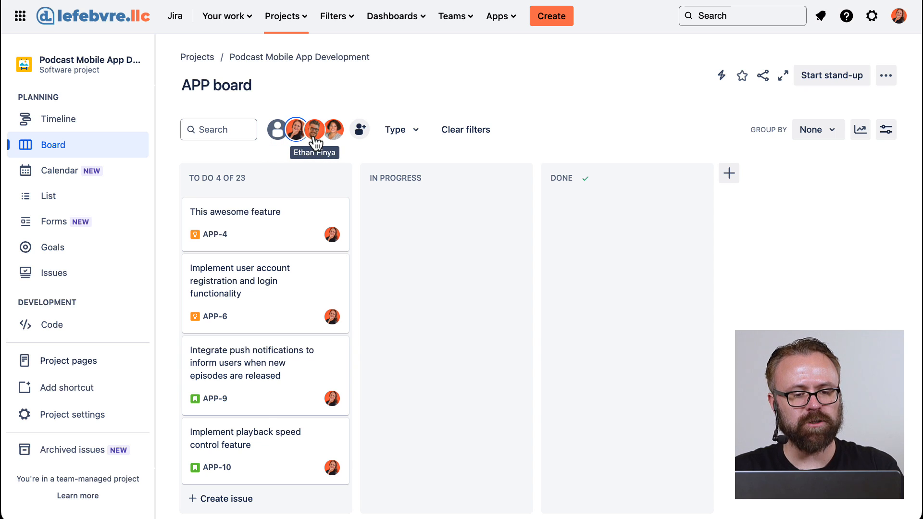
click(314, 140)
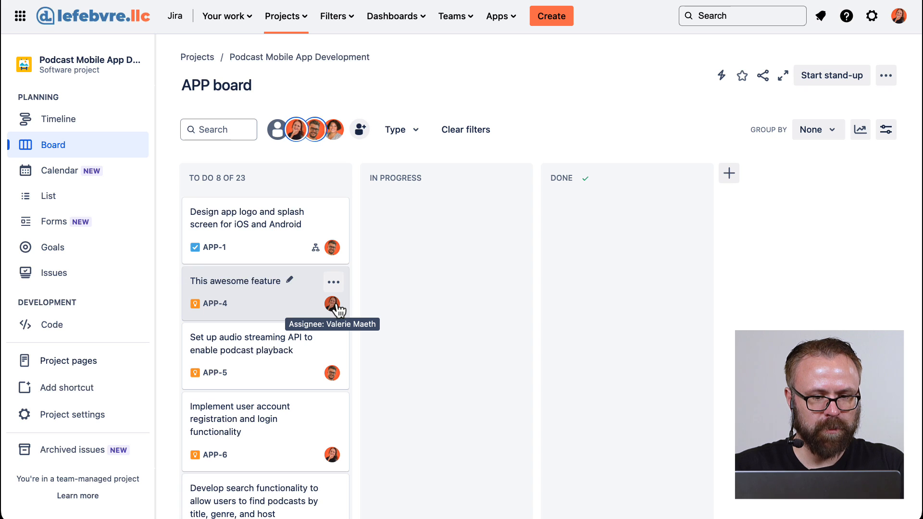
click(313, 134)
click(298, 136)
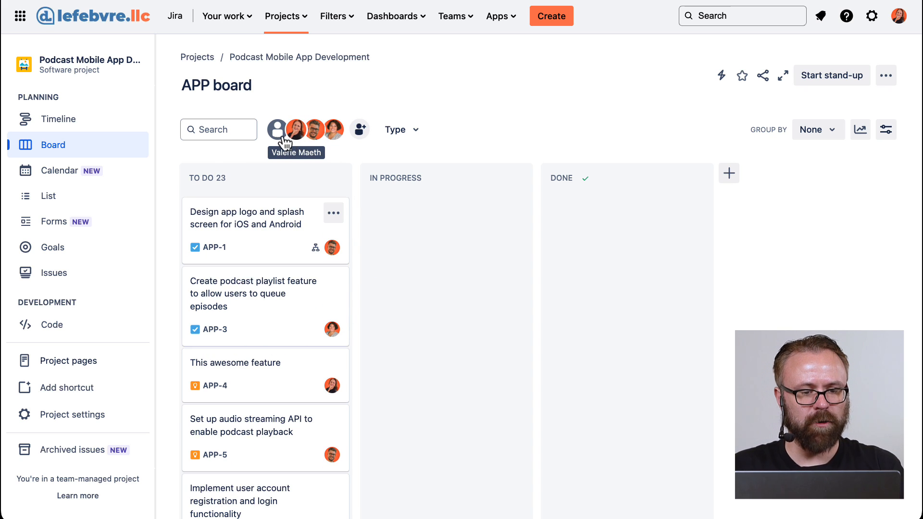
click(279, 137)
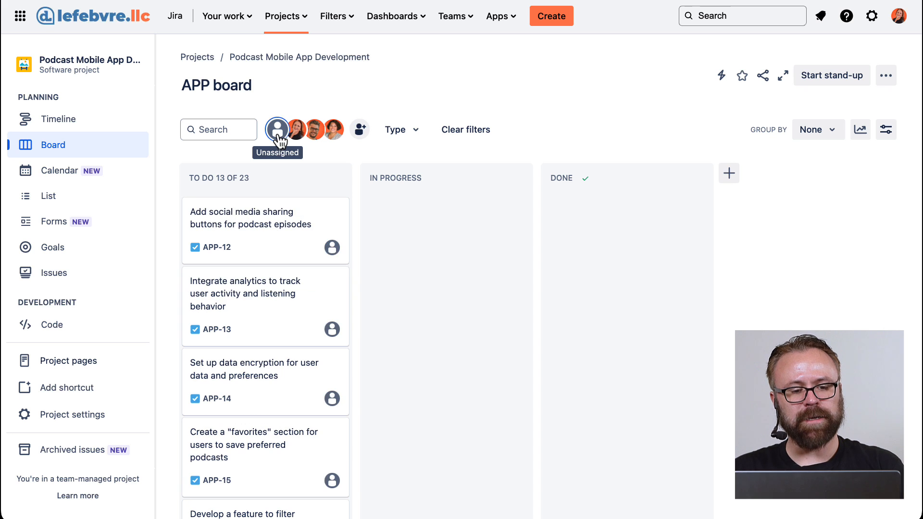
Step: Assign the unassigned issues APP-12 and APP-13 to the current user
click(333, 249)
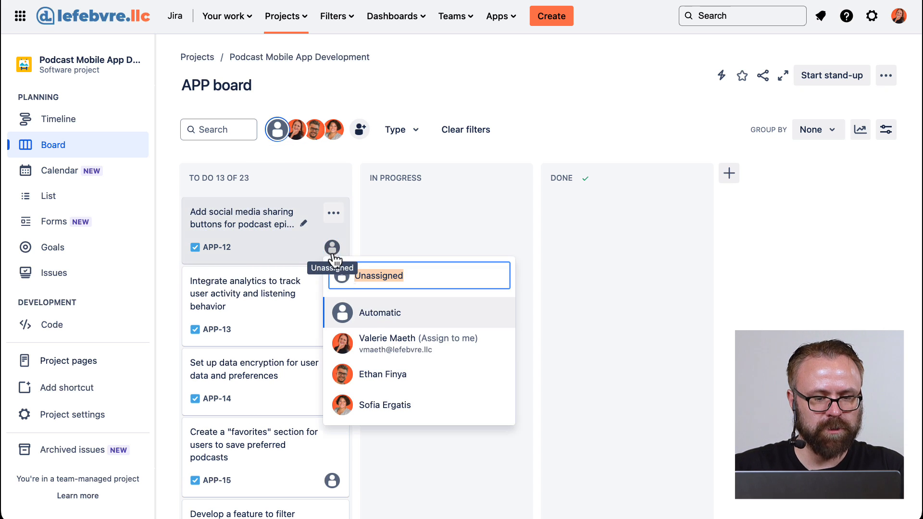
click(376, 344)
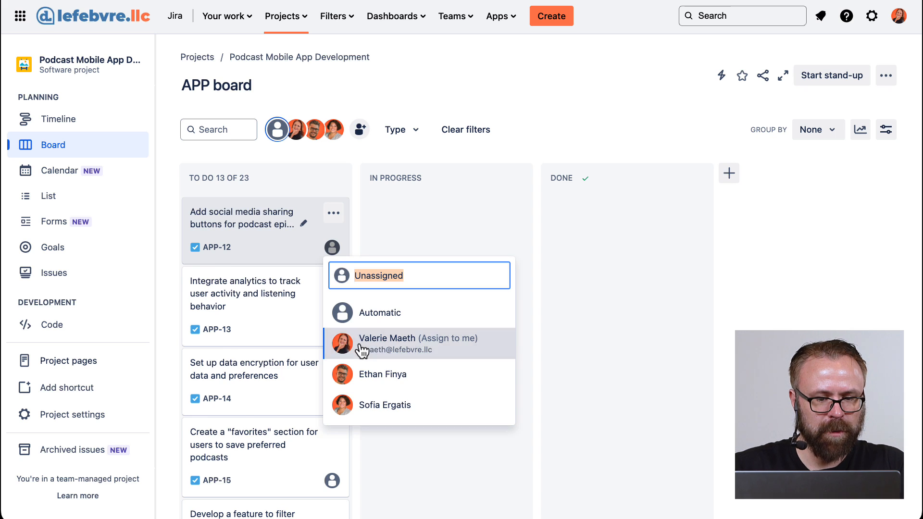
click(332, 261)
click(389, 350)
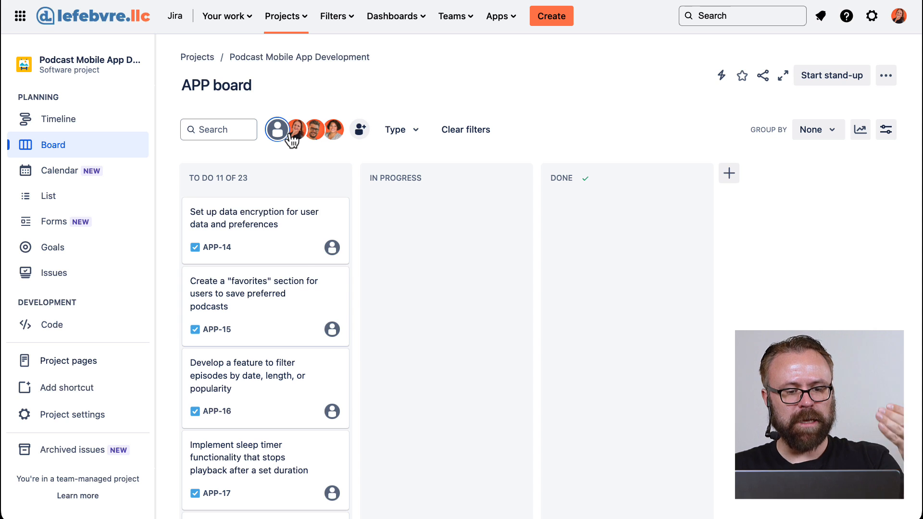
Step: Look through the remaining unassigned issues and remove the Unassigned filter from the board
scroll(301, 264, down, 9)
scroll(298, 259, up, 5)
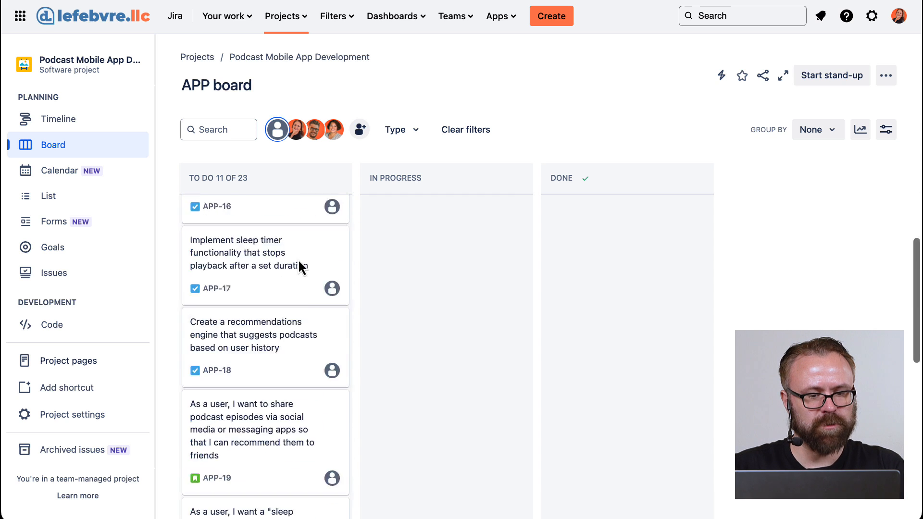
scroll(298, 259, up, 4)
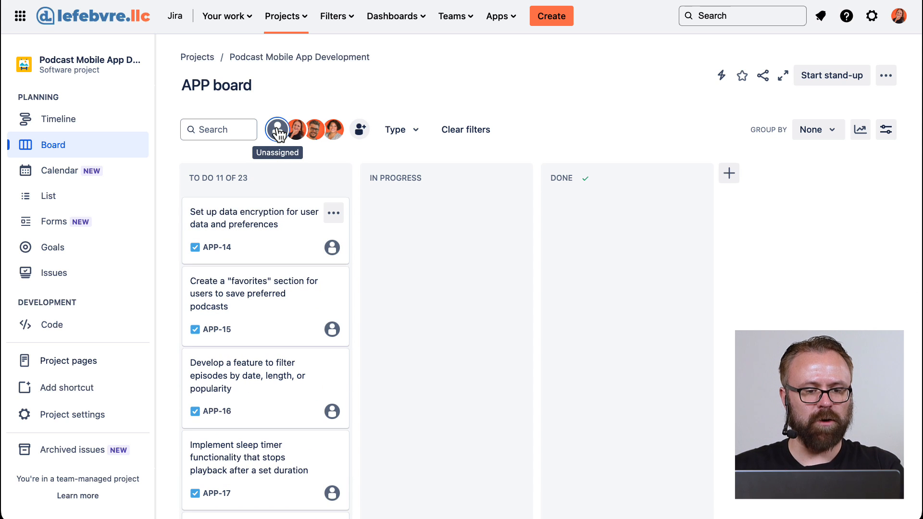
click(277, 131)
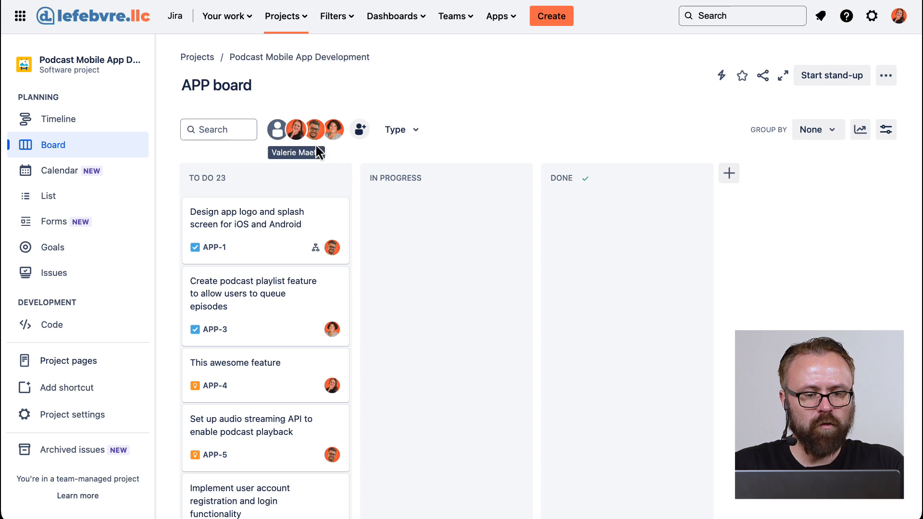
Step: Filter the board by the Story type and the assignee with glasses, and add the Task type to the filter
click(416, 132)
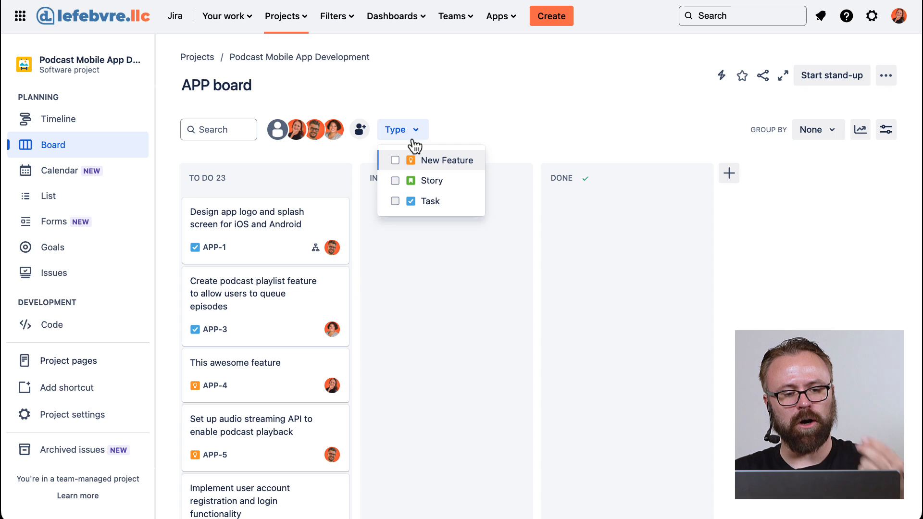
click(393, 183)
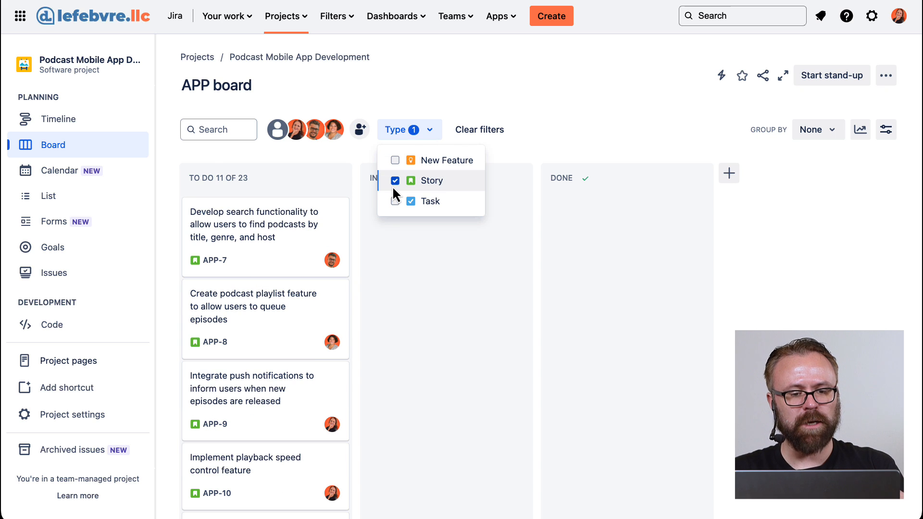
click(316, 136)
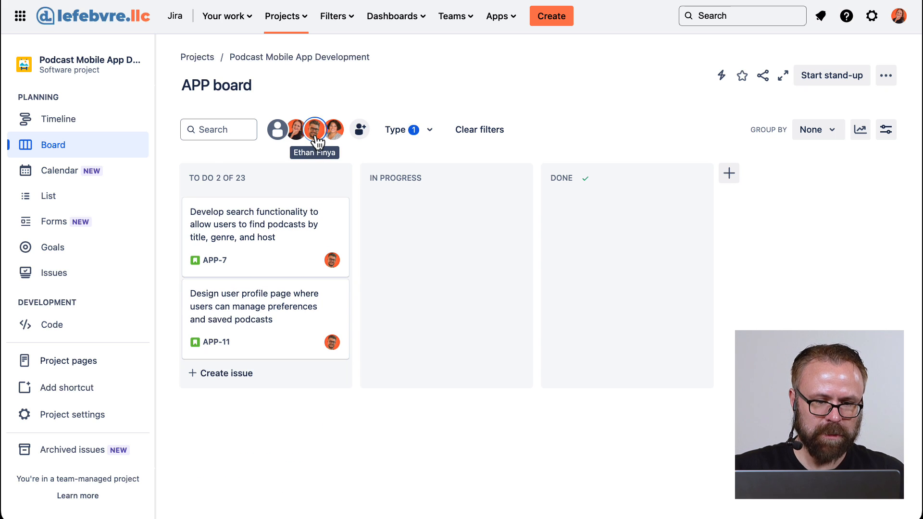
click(396, 134)
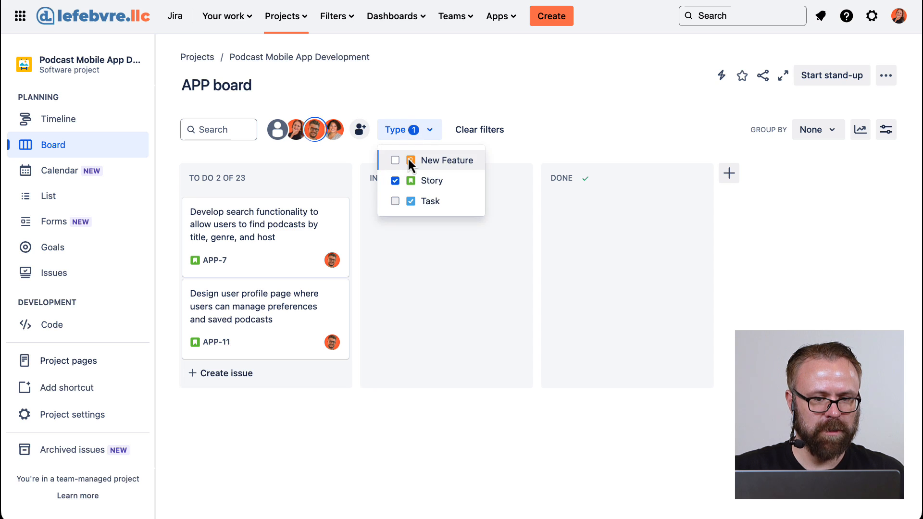
click(426, 204)
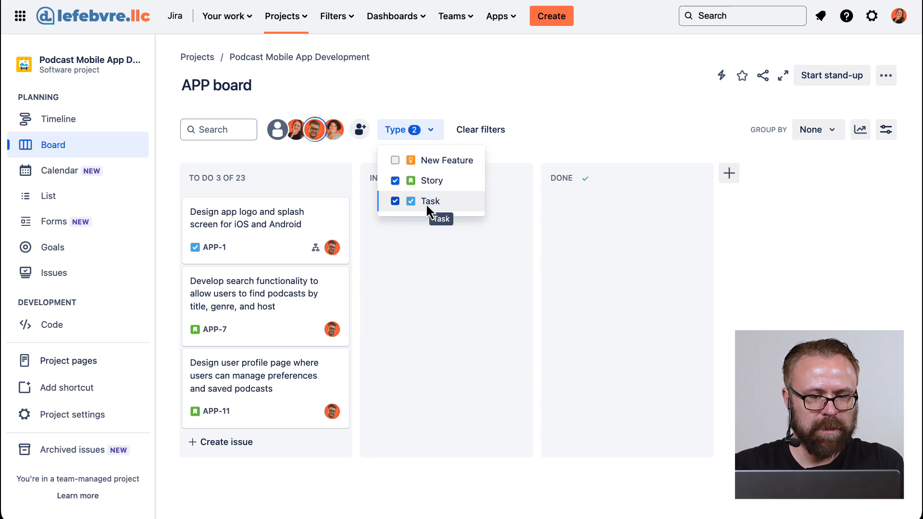
Step: Deselect the Task and Story types and clear the remaining assignee filter
click(426, 202)
click(429, 177)
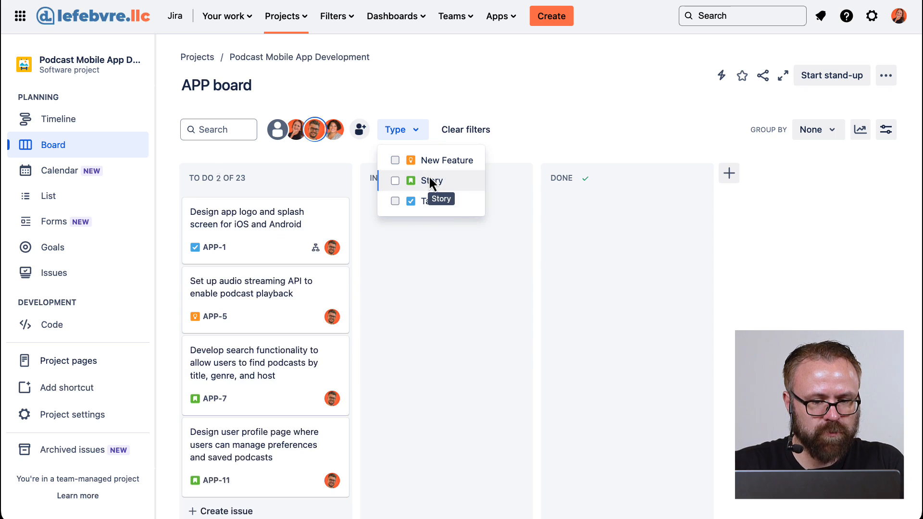
click(471, 129)
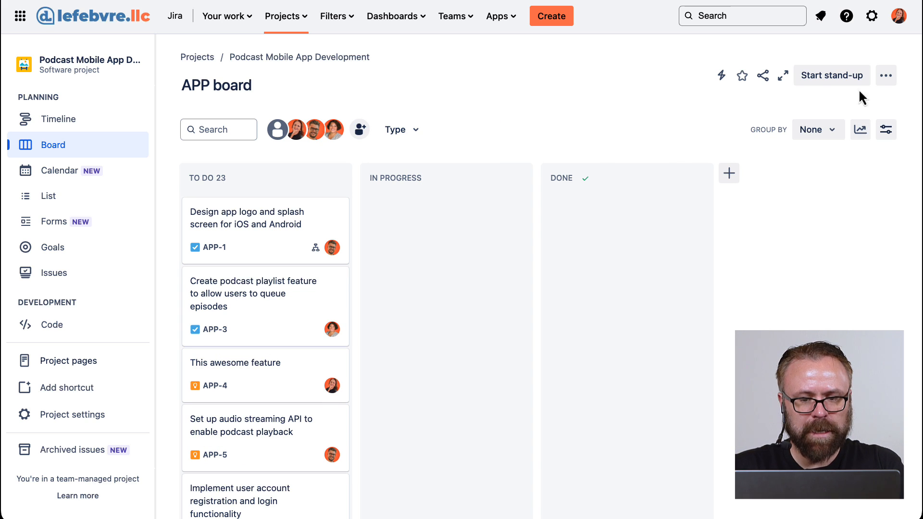
Step: Group the board by Assignee and collapse every assignee group as well as the Unassigned group
click(822, 129)
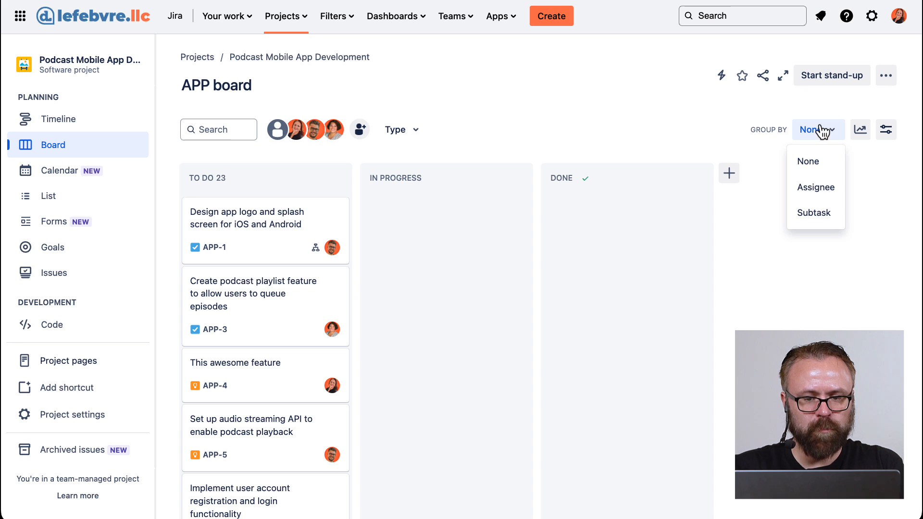
click(831, 193)
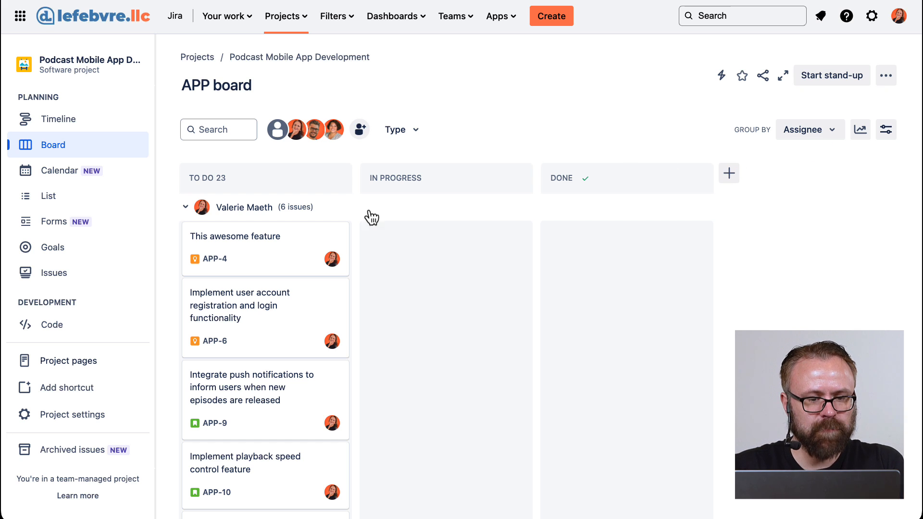
click(187, 208)
click(186, 234)
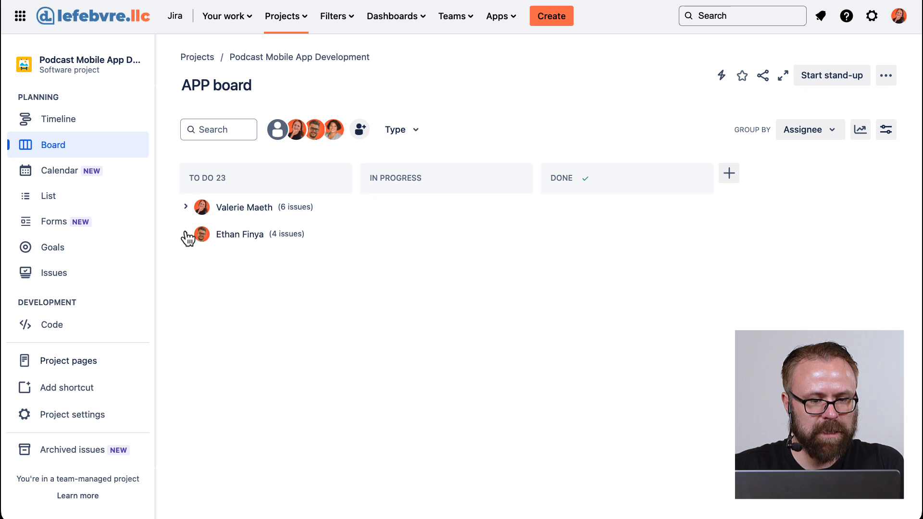
click(186, 261)
click(186, 288)
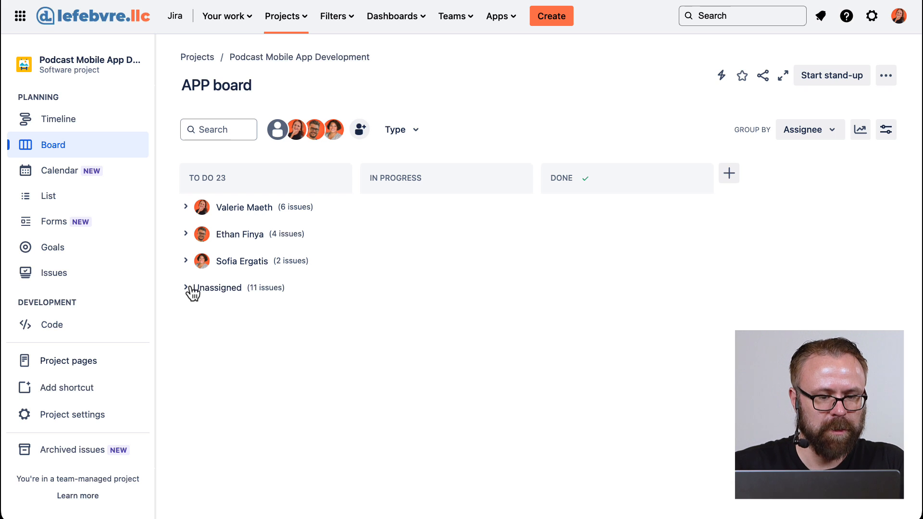
click(191, 288)
click(186, 289)
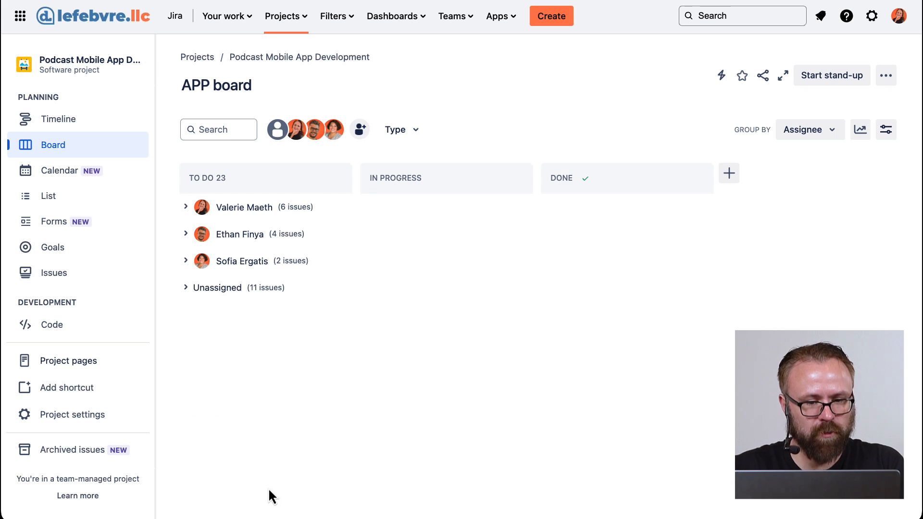
Step: Examine the issues in the Unassigned and assignee groups one at a time, leaving only the first assignee's group expanded
click(186, 288)
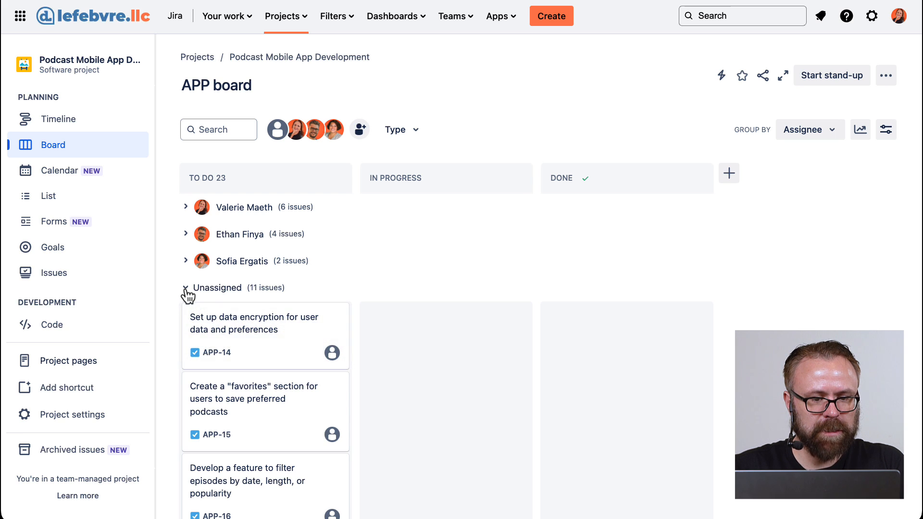
click(187, 289)
click(186, 262)
click(187, 262)
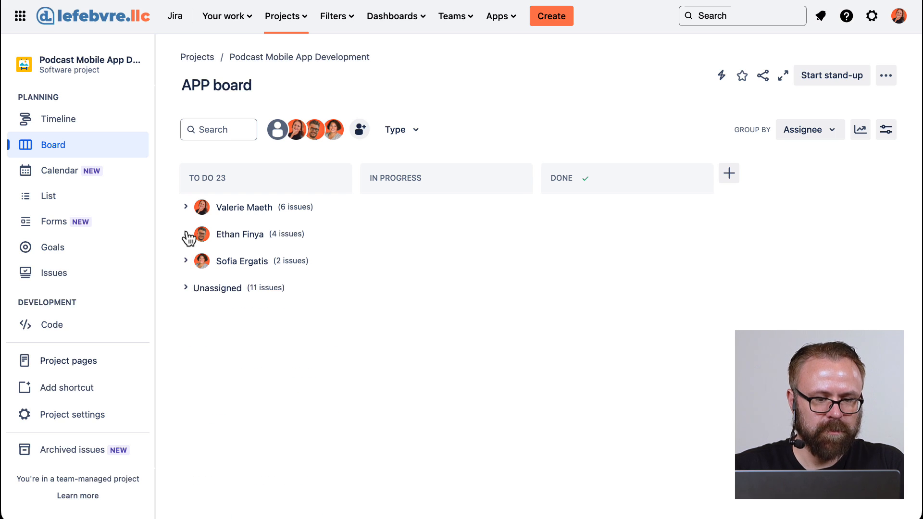
click(186, 236)
click(188, 209)
click(187, 209)
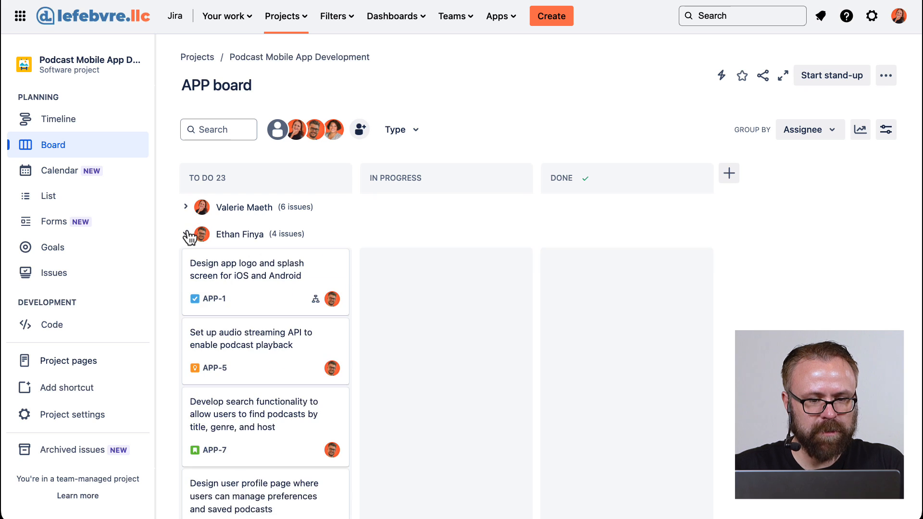
click(190, 234)
click(191, 208)
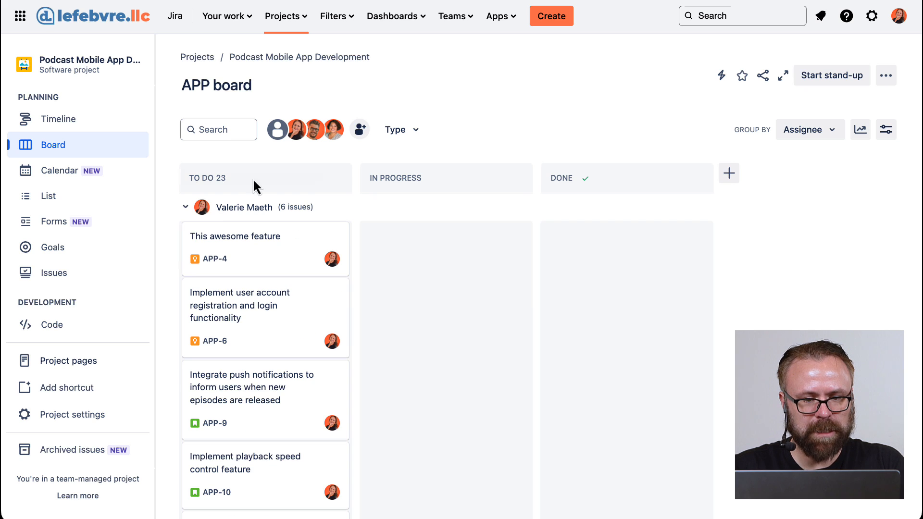
Step: Filter the grouped board by the assignee with glasses and look through that person's issues and the Unassigned group
click(315, 130)
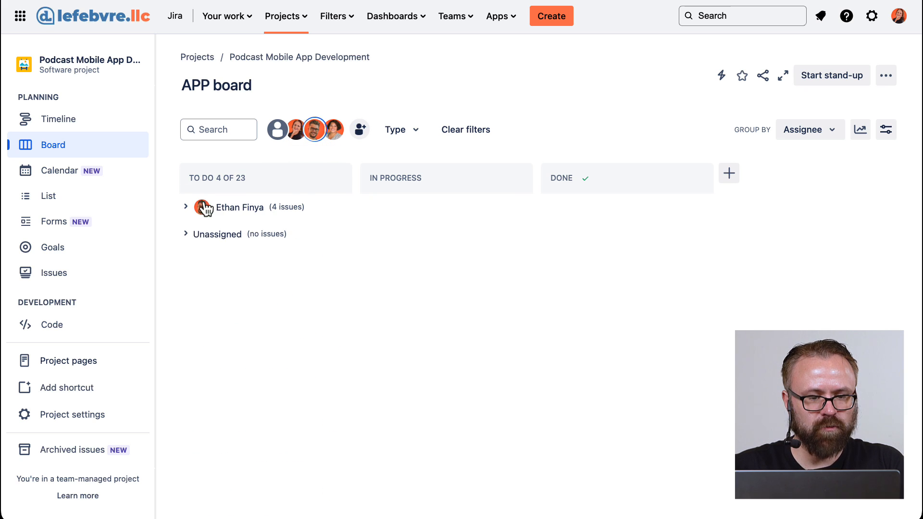
click(188, 209)
scroll(278, 313, down, 2)
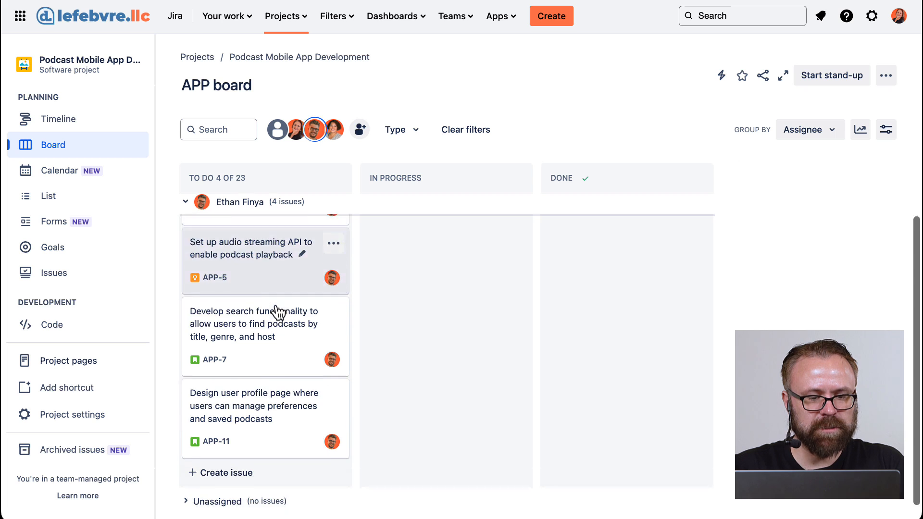
scroll(268, 310, up, 2)
scroll(196, 484, down, 2)
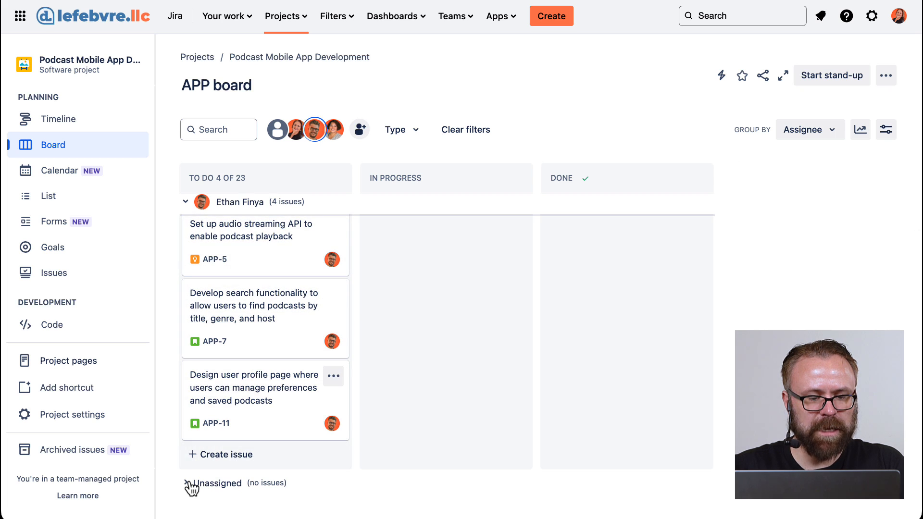
click(186, 483)
scroll(293, 433, down, 1)
scroll(262, 437, up, 3)
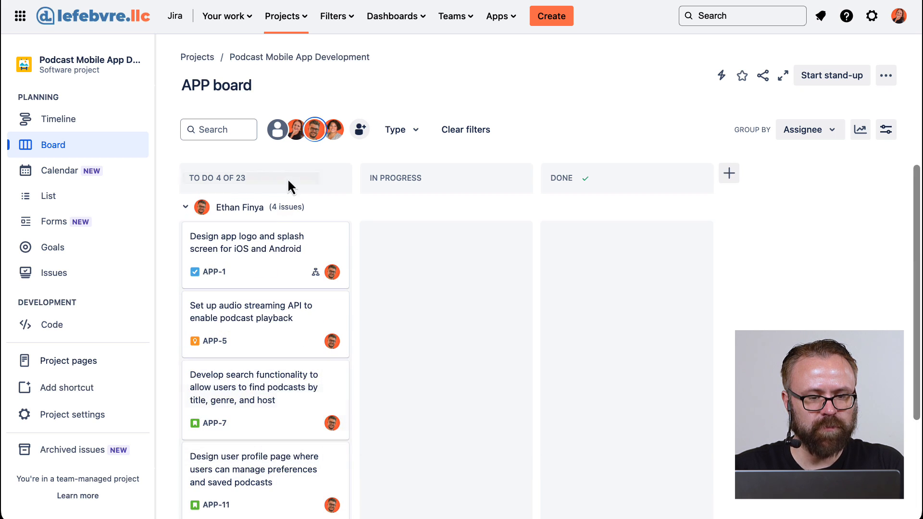
Step: Remove the assignee filter and set the board's grouping back to None
click(317, 134)
click(185, 207)
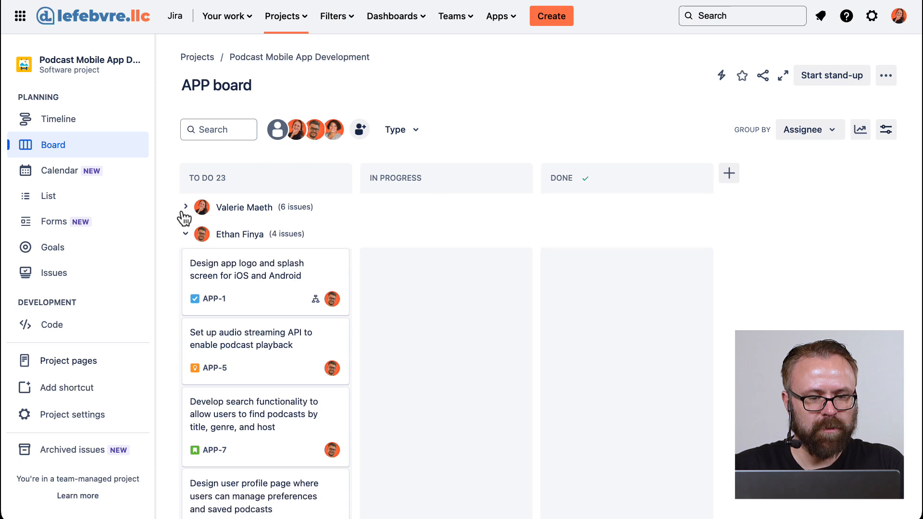
click(802, 130)
click(822, 168)
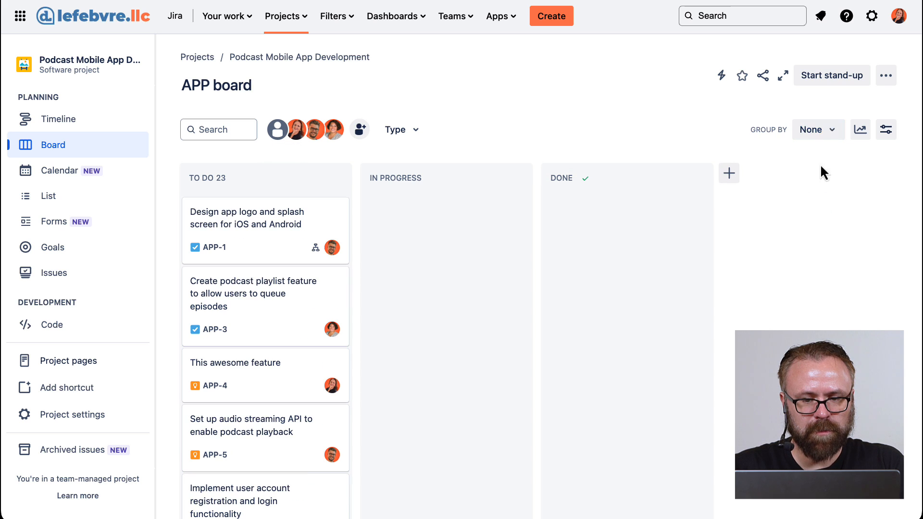
Step: Group the board by Subtask and collapse the APP-1 and APP-18 groups
click(824, 139)
click(820, 213)
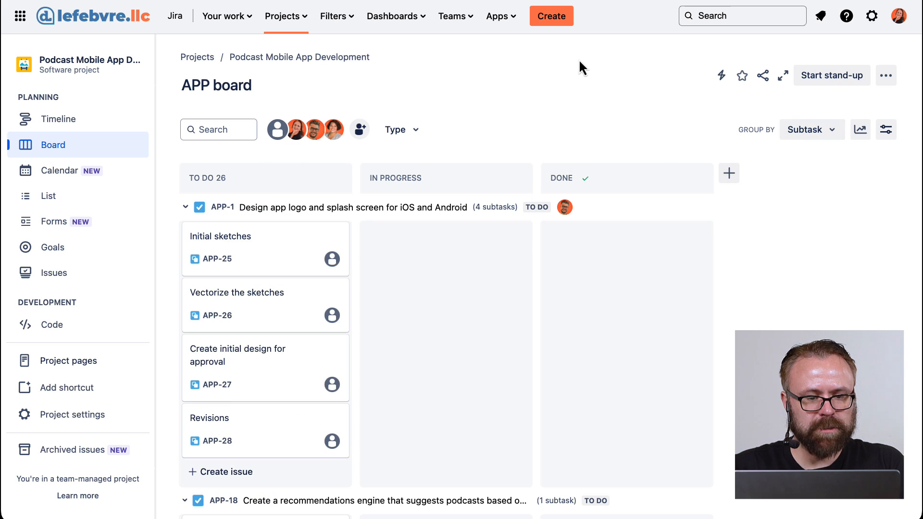
mouse_move(389, 282)
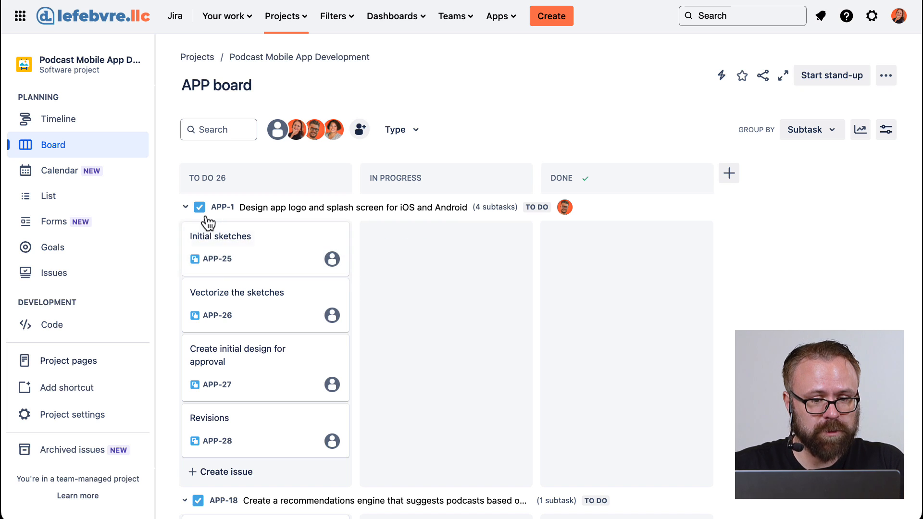
click(185, 207)
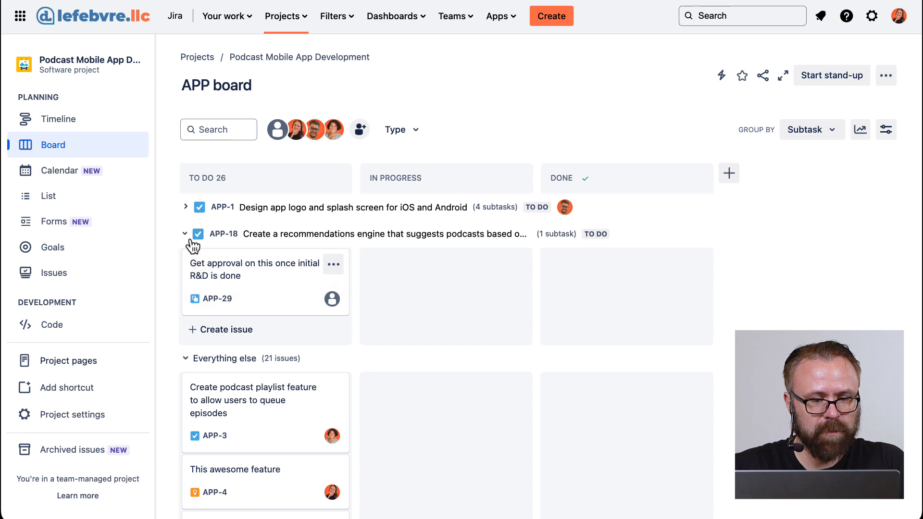
click(185, 234)
click(188, 262)
click(188, 262)
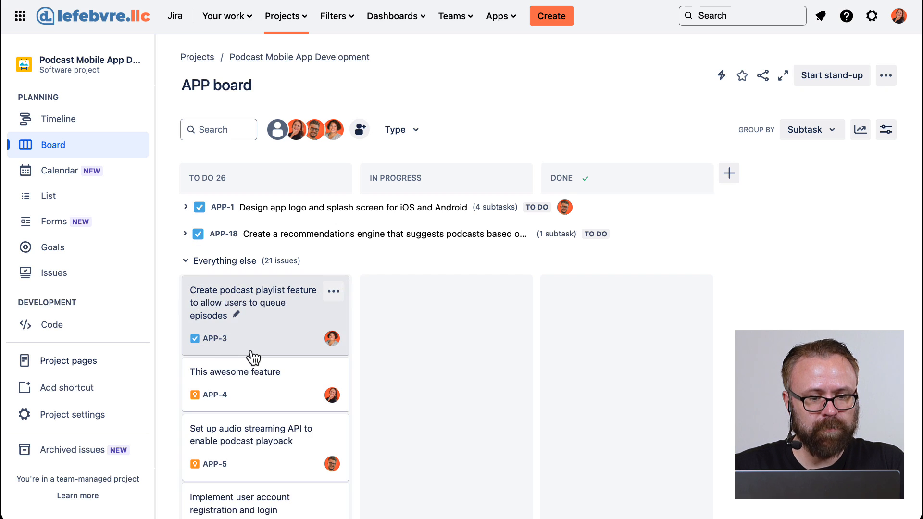
Step: Look through the Everything else group, expand the APP-18 group and open issue APP-18
scroll(254, 358, down, 2)
scroll(254, 358, down, 2)
scroll(254, 356, up, 5)
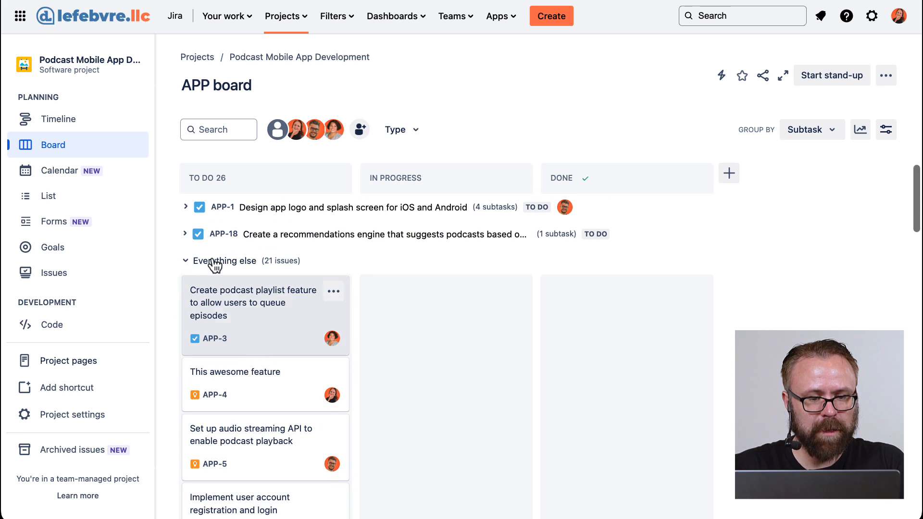
click(186, 234)
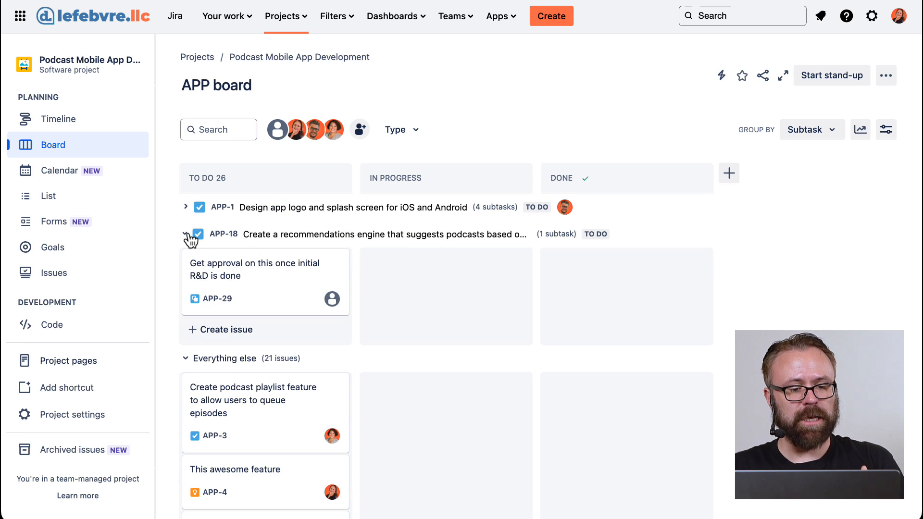
click(279, 239)
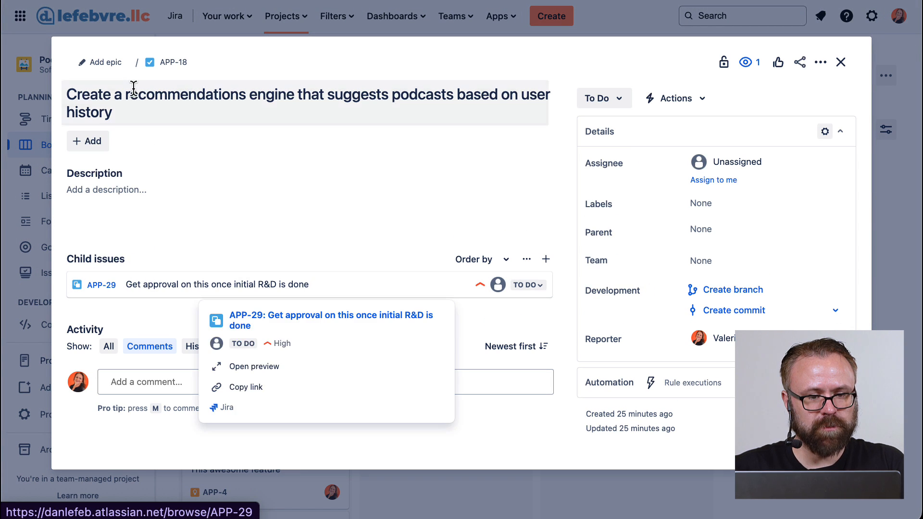
Step: Close issue APP-18 and collapse the board's APP-18 and Everything else groups
click(841, 63)
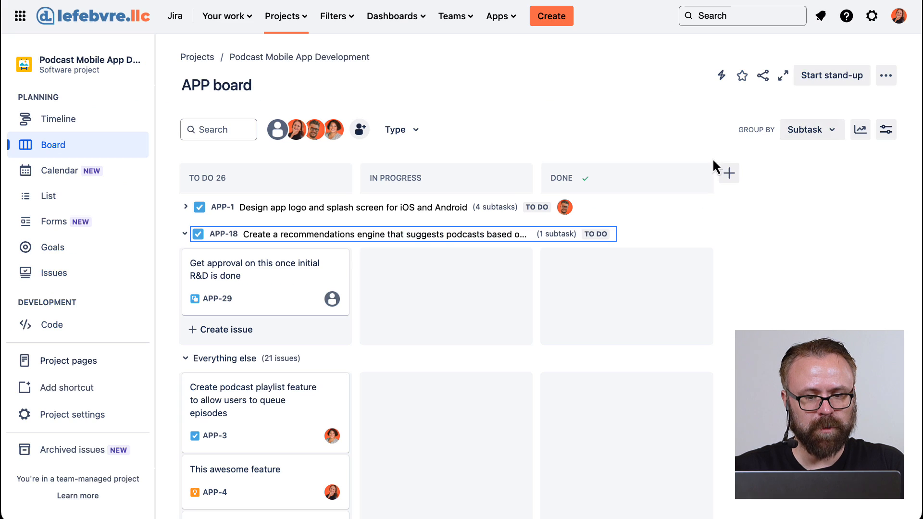
click(832, 131)
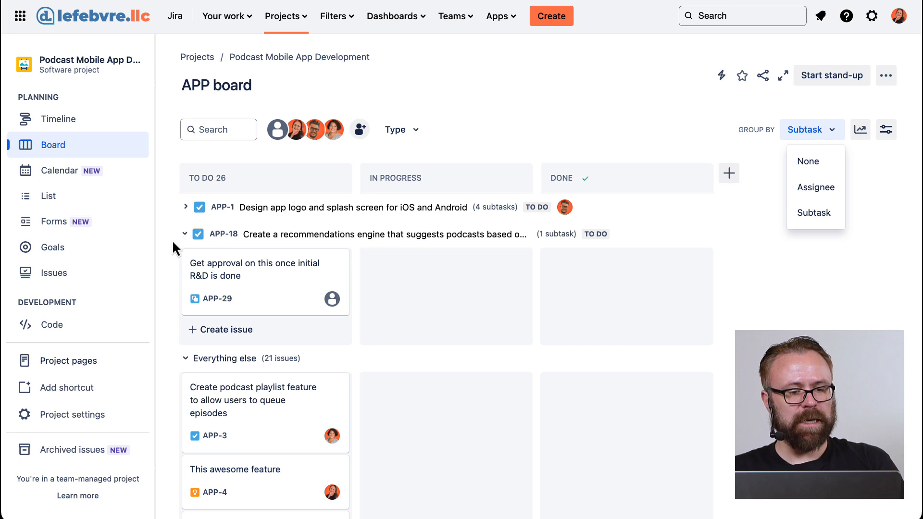
click(185, 234)
click(185, 260)
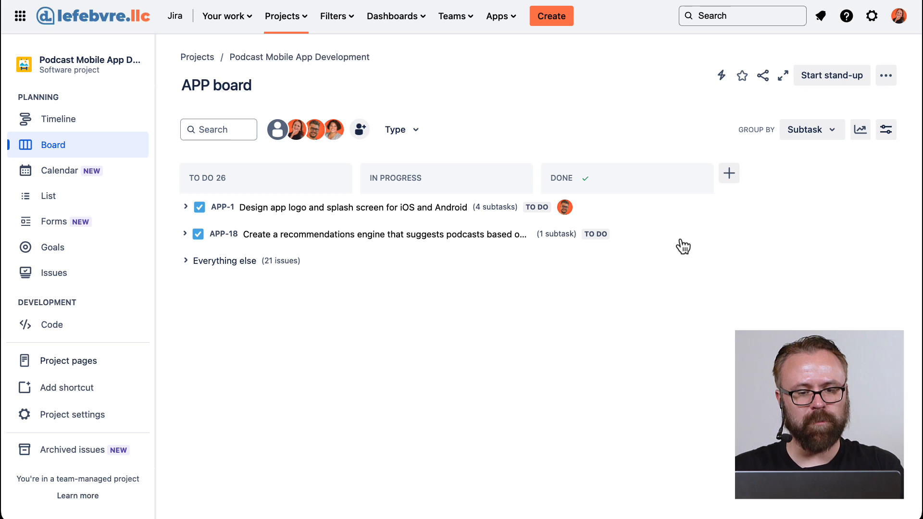
Step: Set the board's grouping to None
click(813, 131)
click(814, 154)
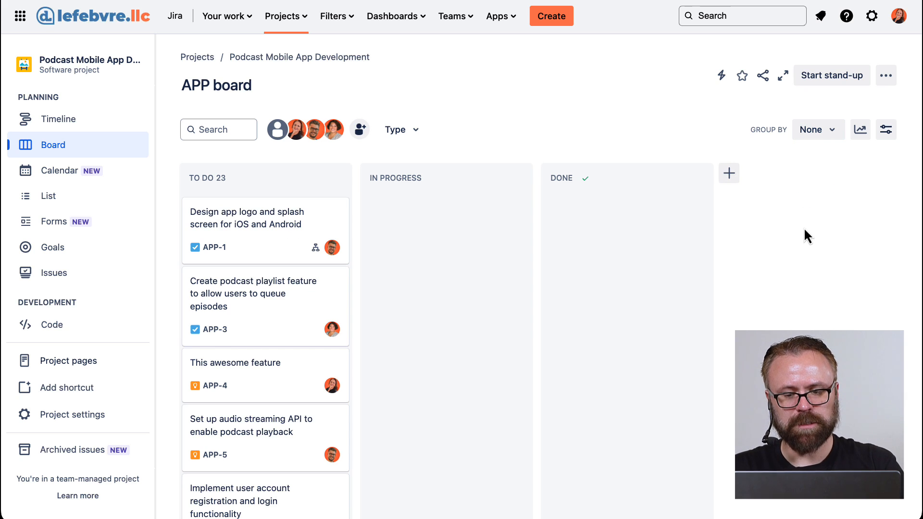
Step: In the board's view settings, try hiding the issue type on the cards, restore it, and hide the issue key
click(889, 133)
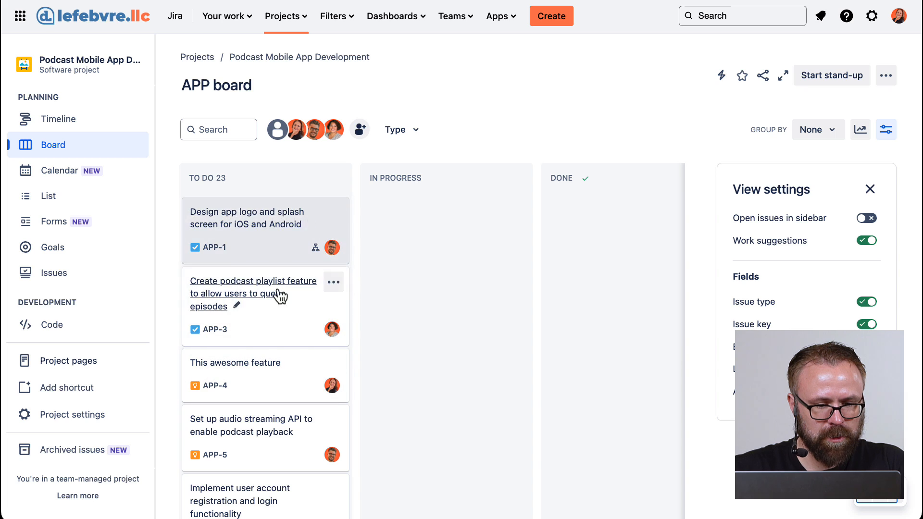
click(871, 304)
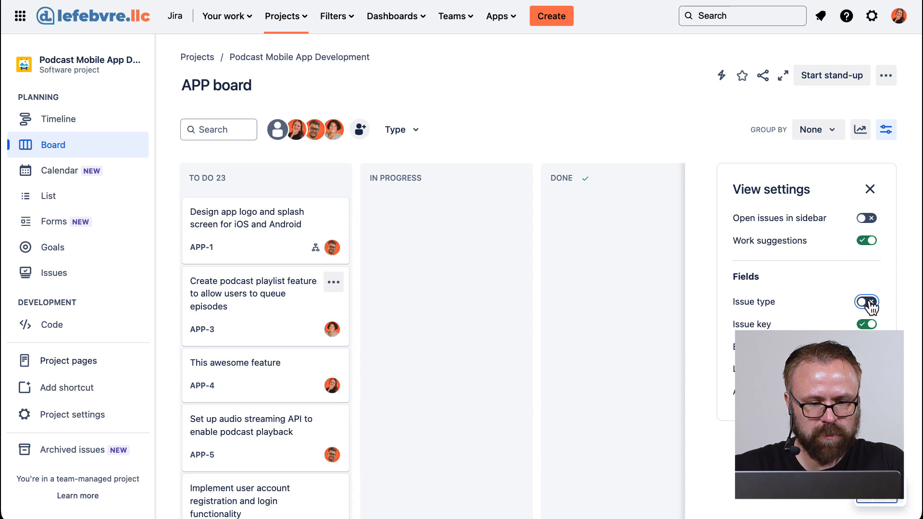
click(870, 304)
click(870, 304)
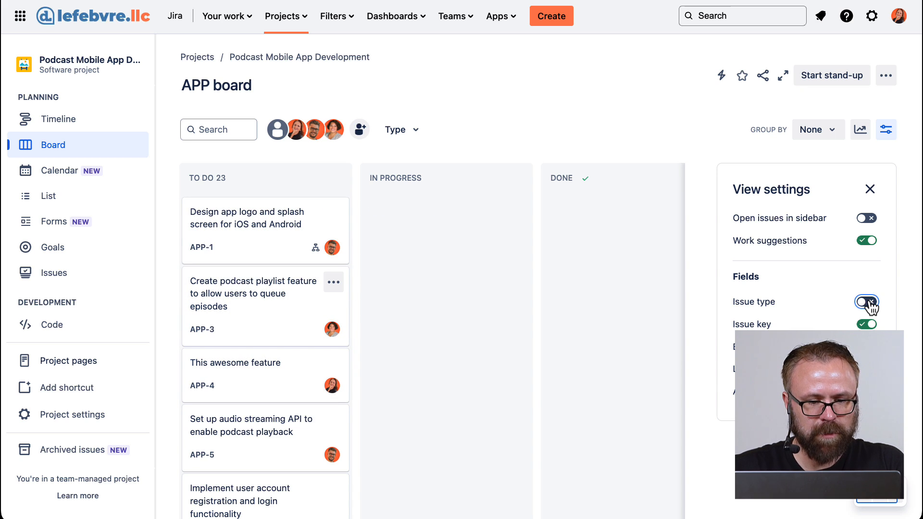
click(871, 303)
key(Tab)
key(space)
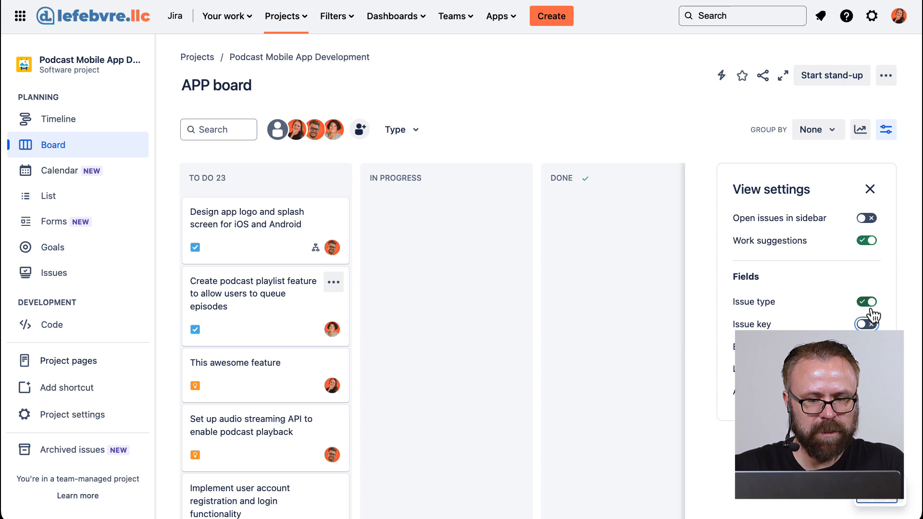
Step: Try hiding the assignee on the cards, then show the assignee and issue key again and close the view settings
click(869, 348)
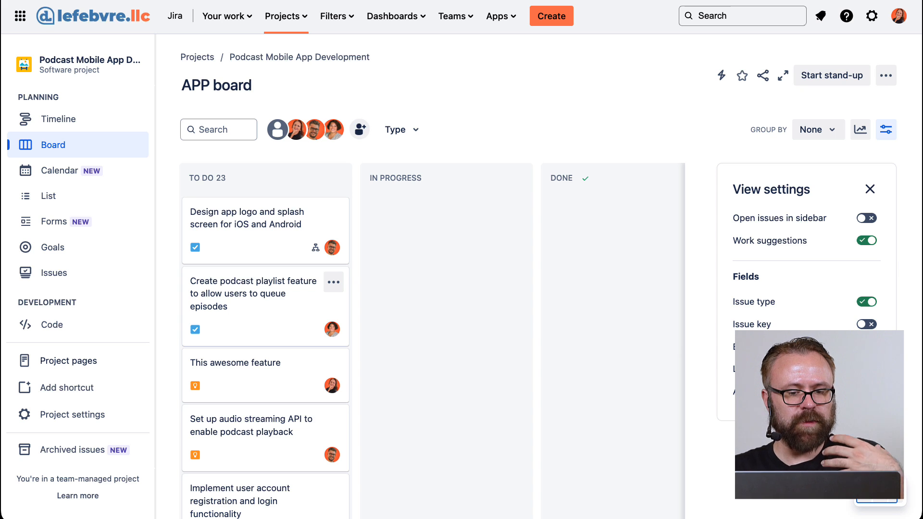
click(868, 392)
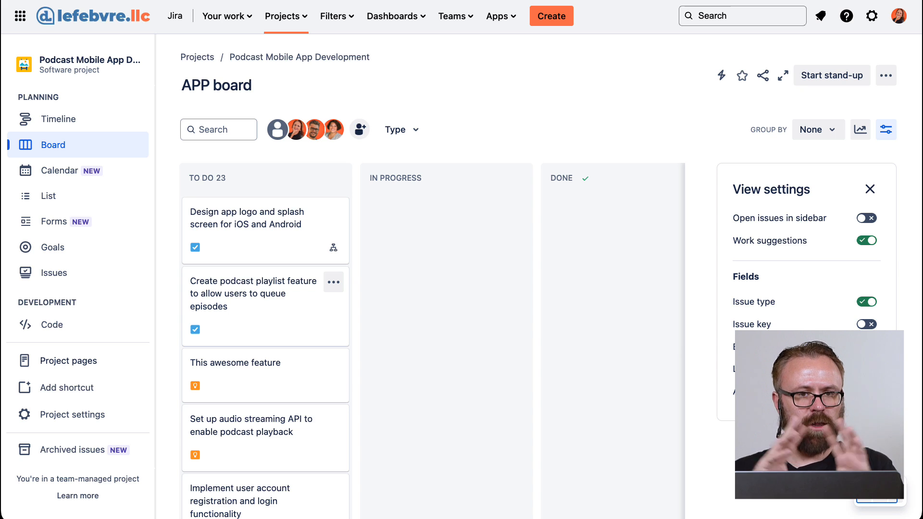
click(867, 392)
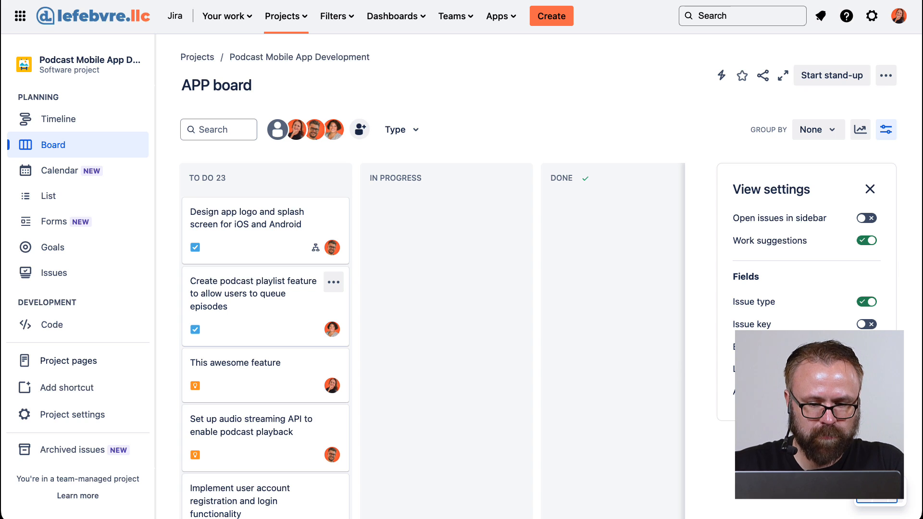
click(871, 324)
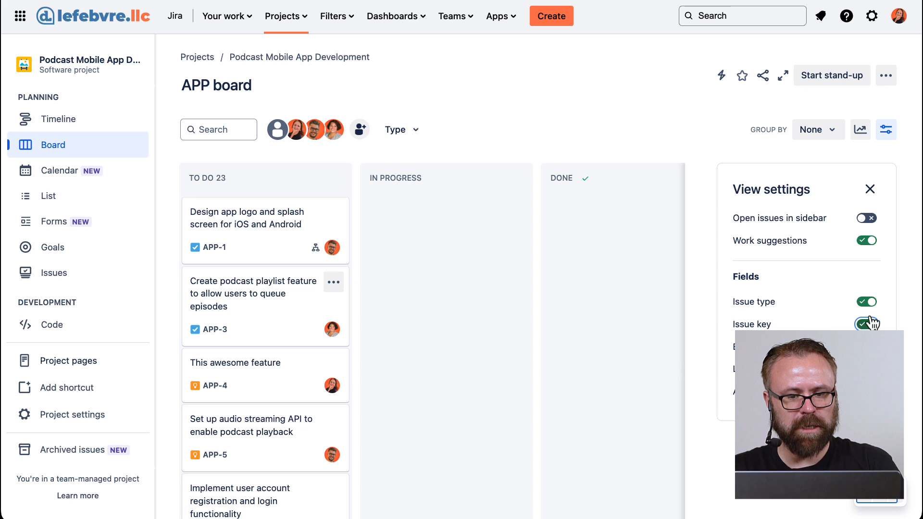
click(870, 189)
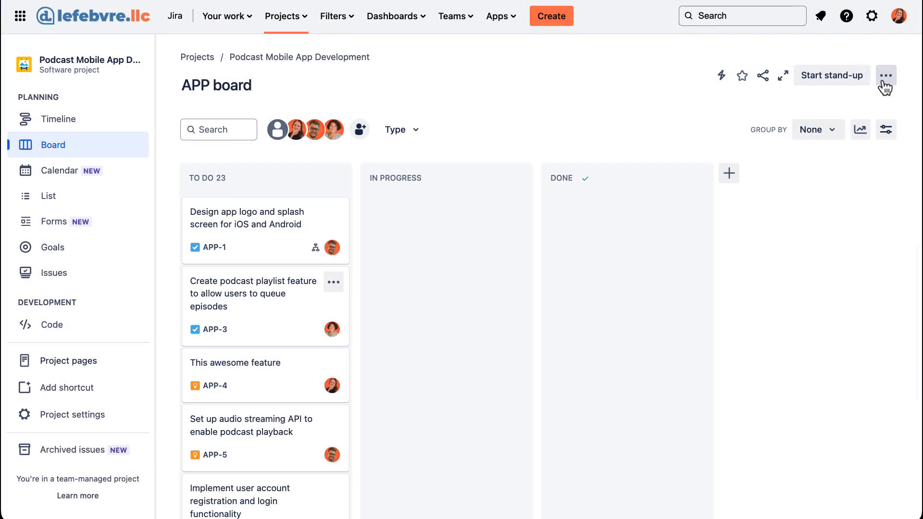
Step: Open the board's custom filter management and name the new filter New Feature
click(886, 76)
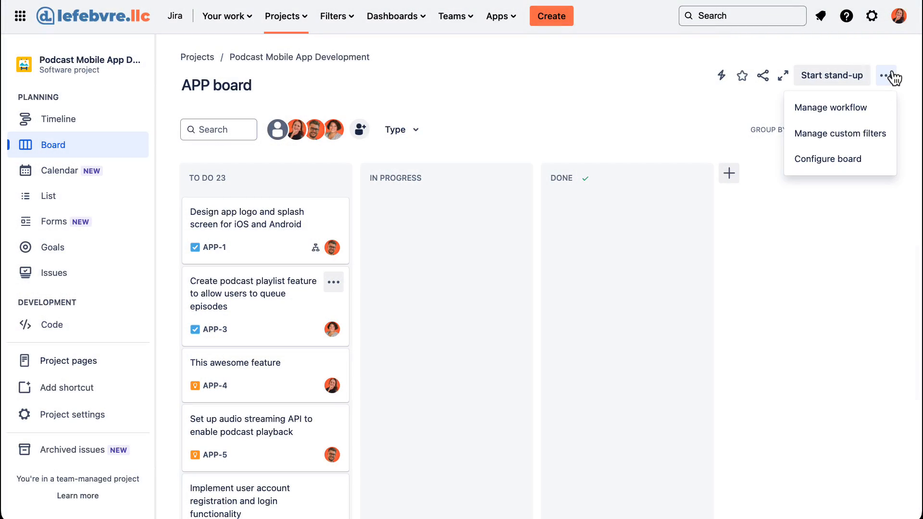
click(829, 138)
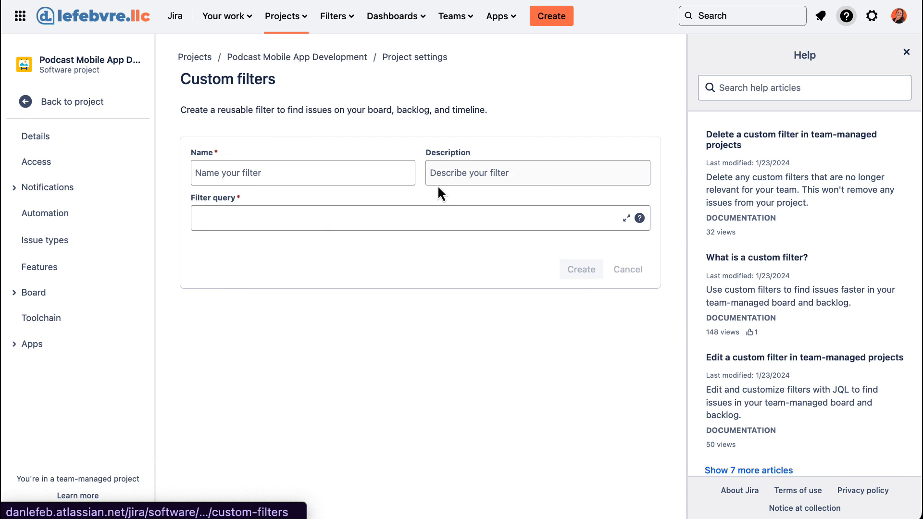
click(343, 173)
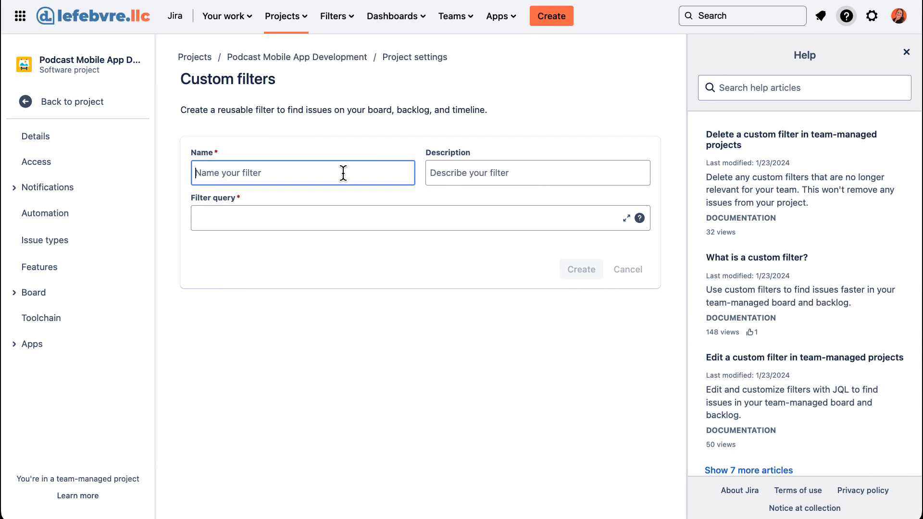
text(New Feature)
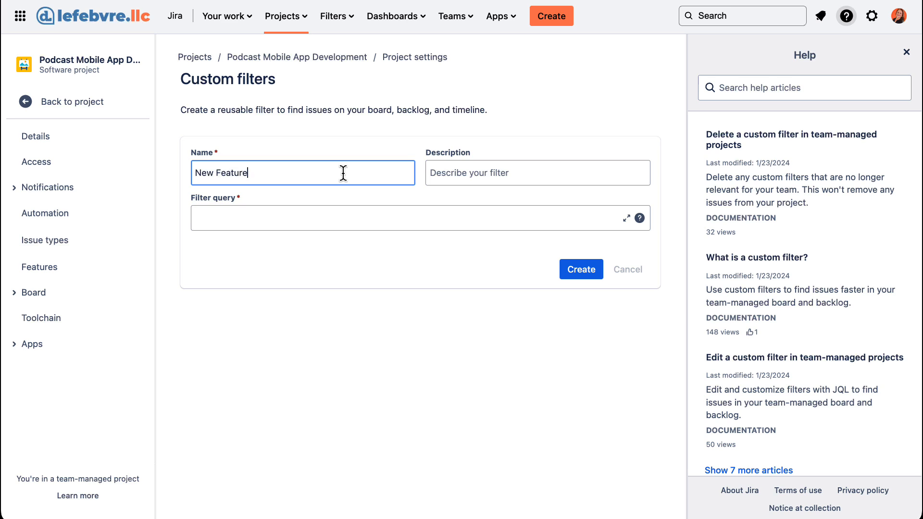
Step: Set the filter query to issuetype = "New Feature" and create the custom filter
click(392, 217)
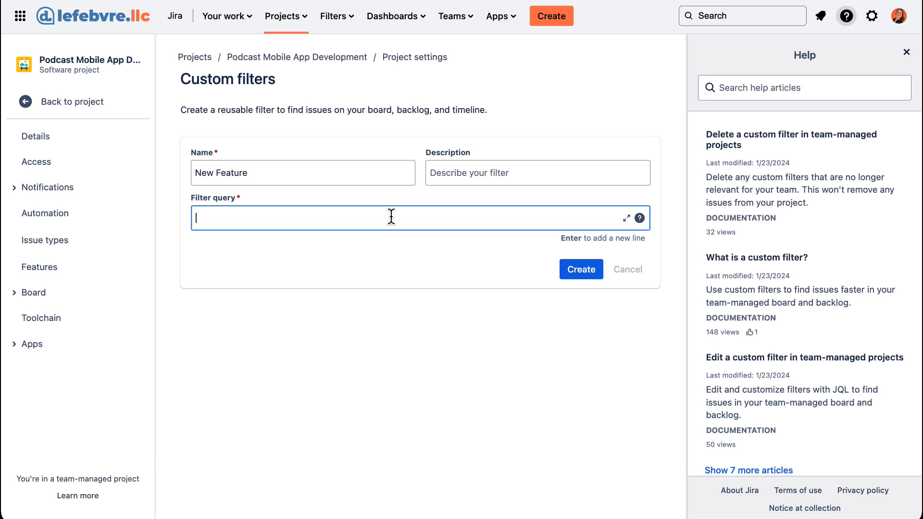
text(issue)
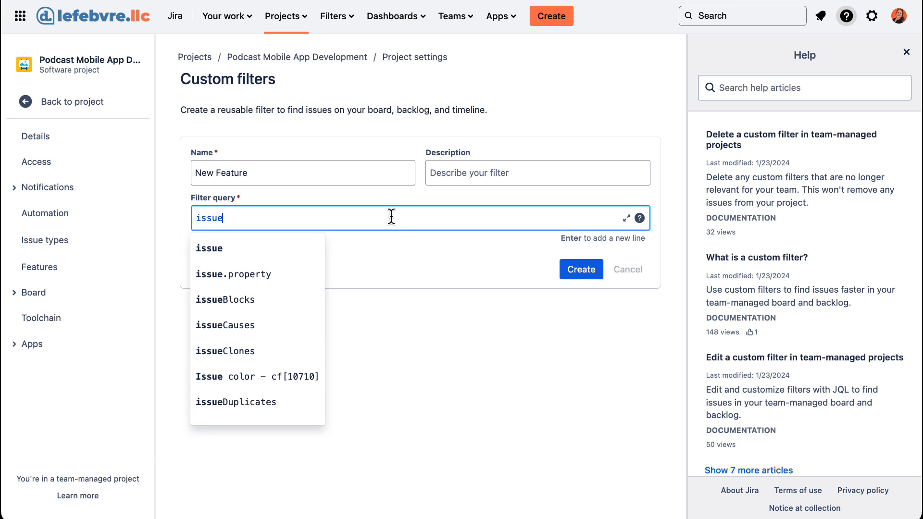
text(type)
click(277, 250)
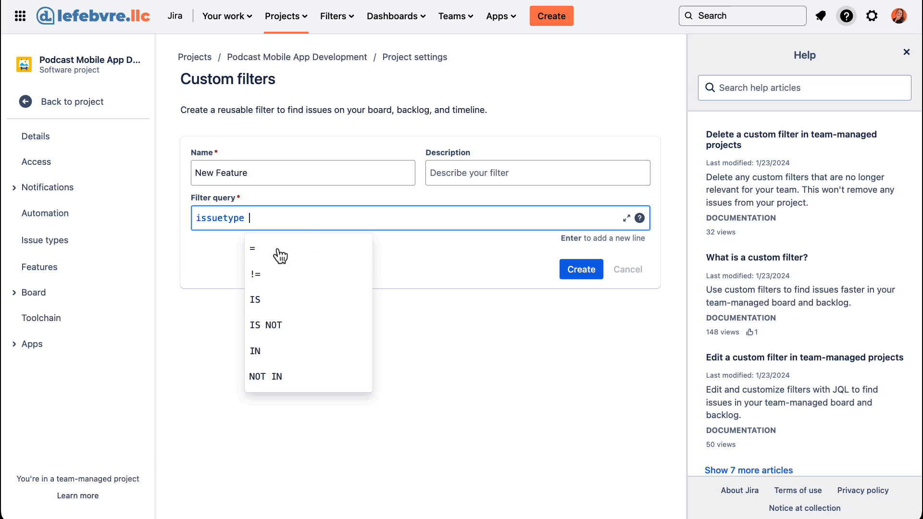
click(278, 250)
text(New Feature)
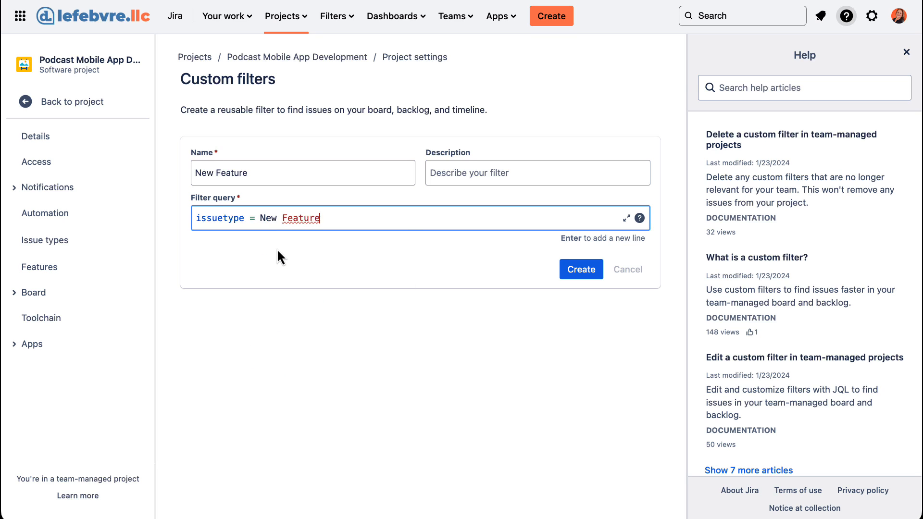
key(BackSpace)
key(BackSpace)
key(BackSpace)
key(BackSpace)
key(BackSpace)
key(BackSpace)
key(BackSpace)
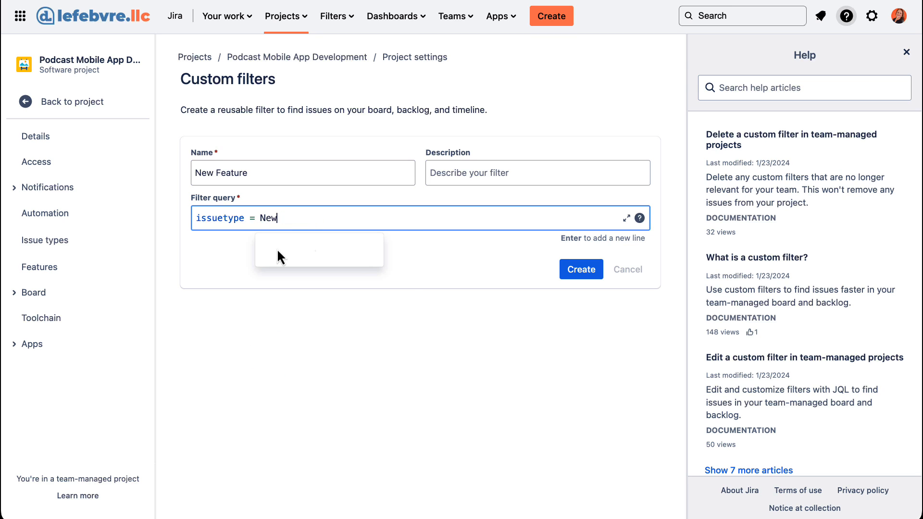
click(294, 251)
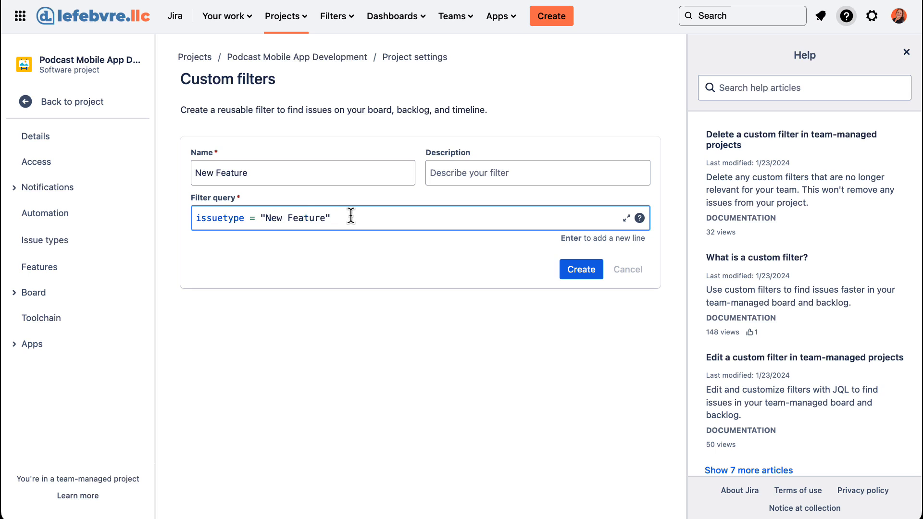
click(588, 273)
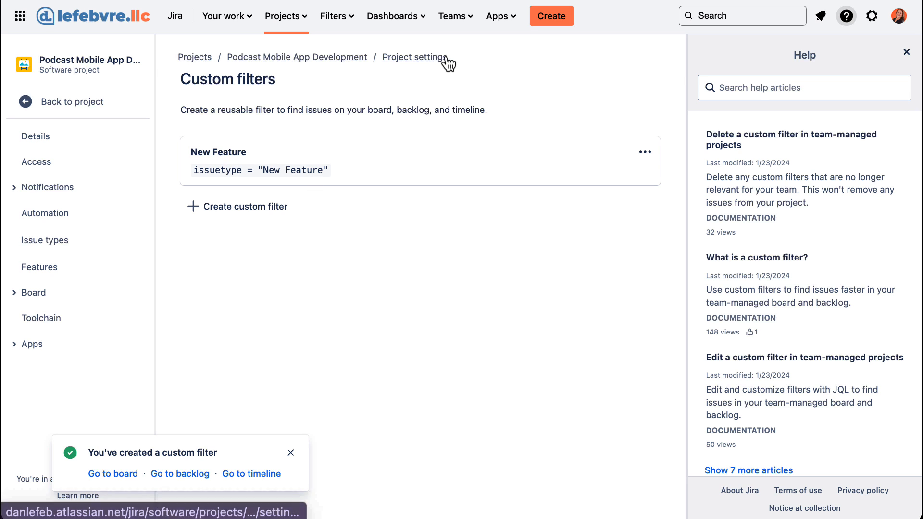
Step: Return to the board without the help pane and apply the New Feature custom filter
click(70, 98)
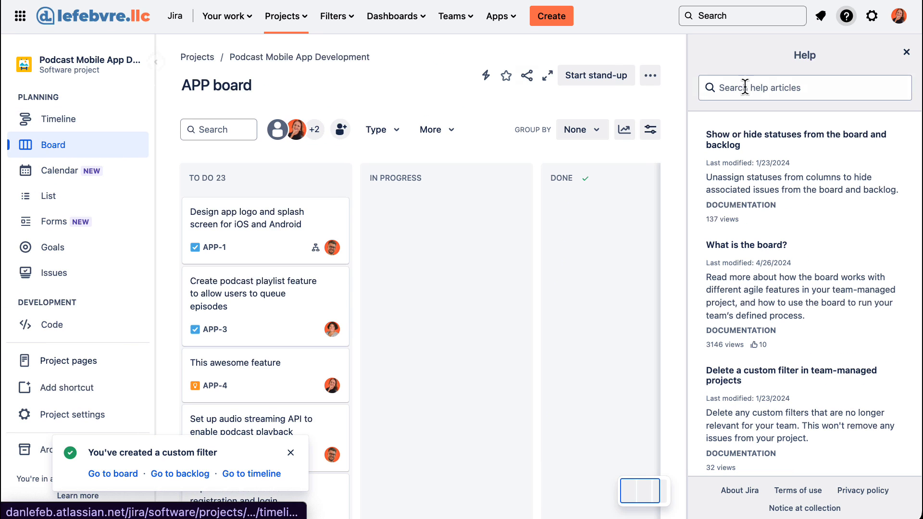
click(907, 52)
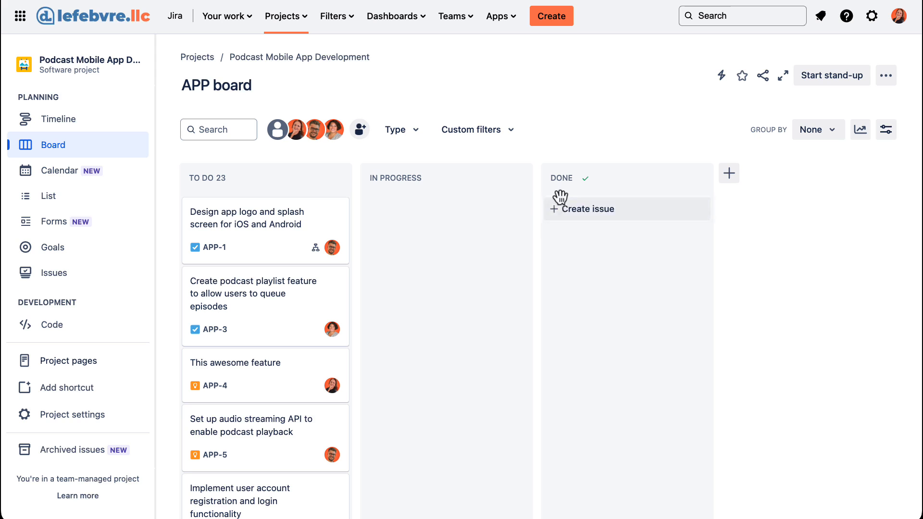
click(497, 137)
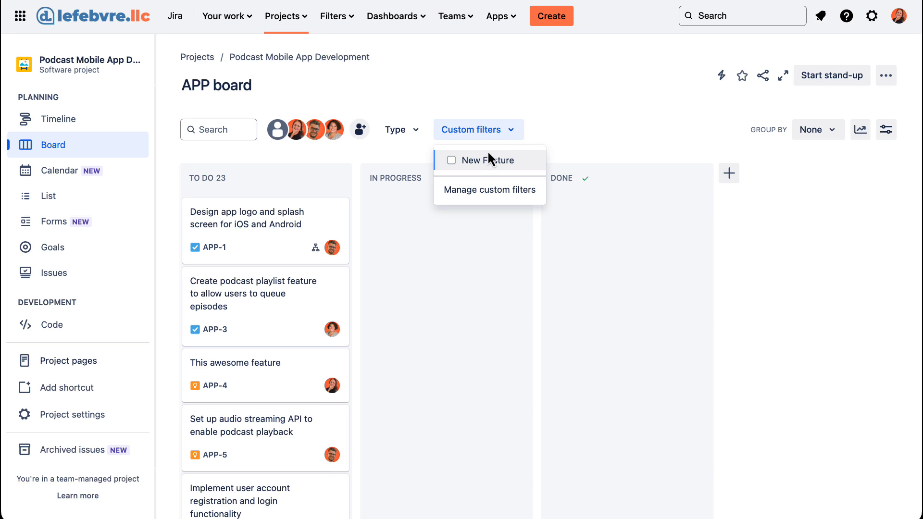
click(485, 156)
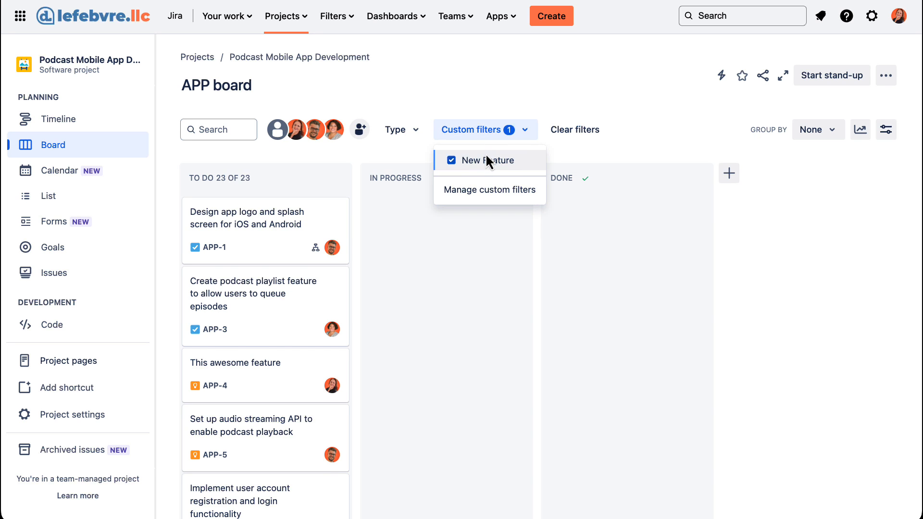
click(484, 91)
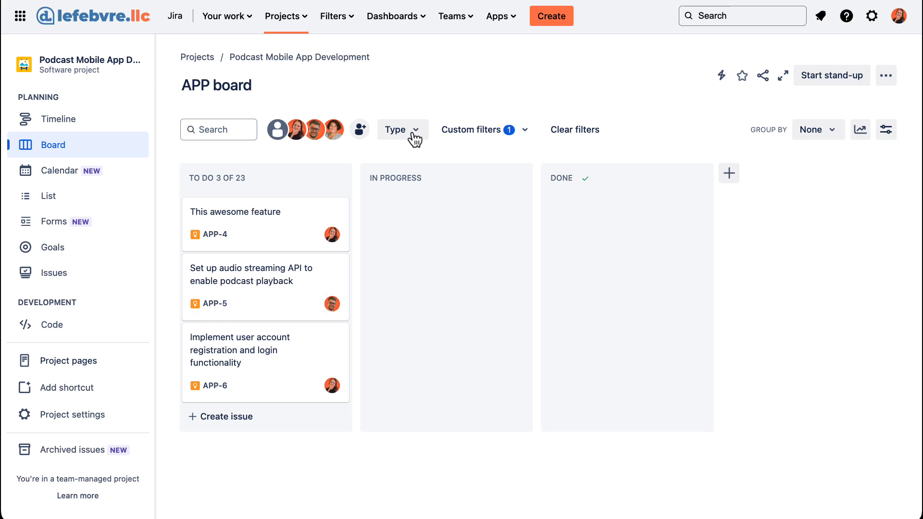
Step: Go from the board to custom filter management and open the New Feature filter's query for editing
click(483, 137)
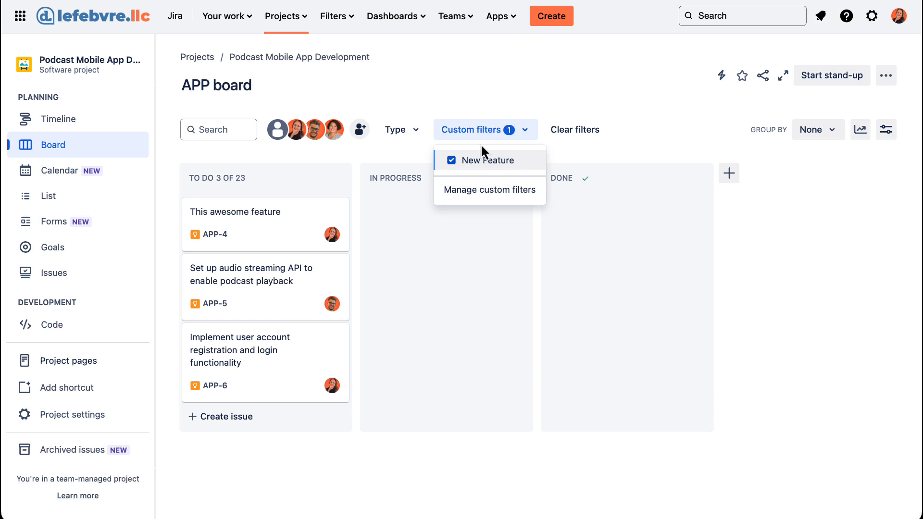
click(487, 192)
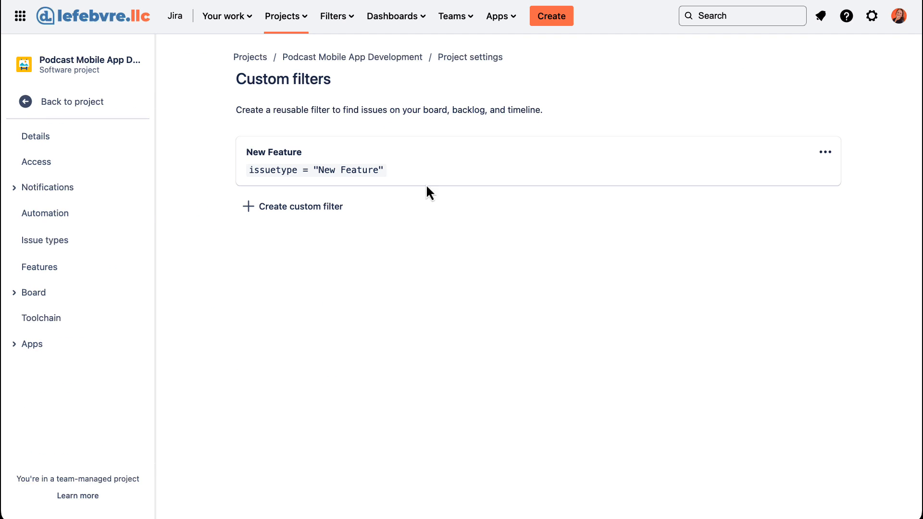
click(825, 153)
click(813, 183)
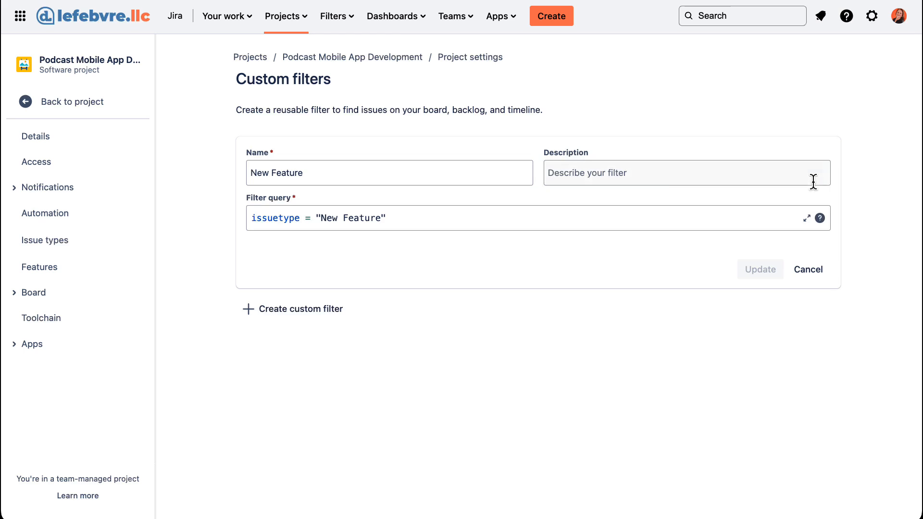
click(450, 213)
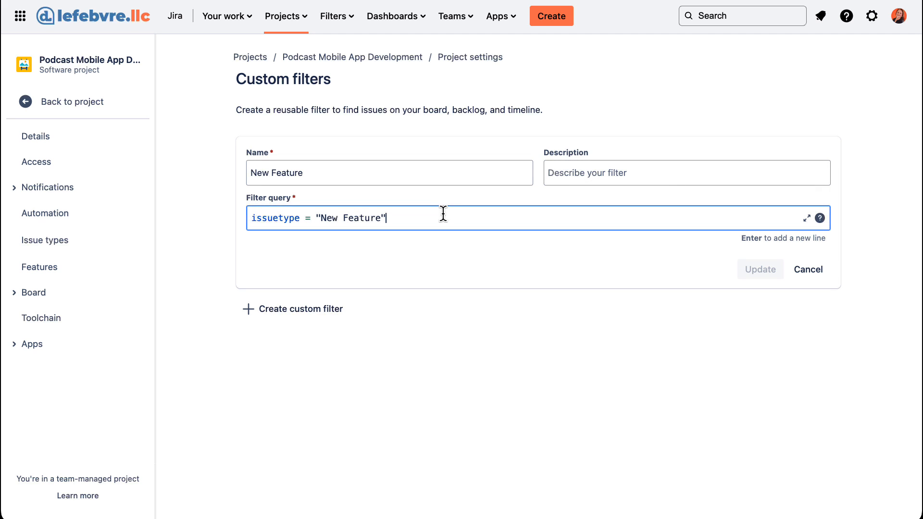
Step: Open the query syntax help from the filter query and look through the JQL documentation topics
click(820, 219)
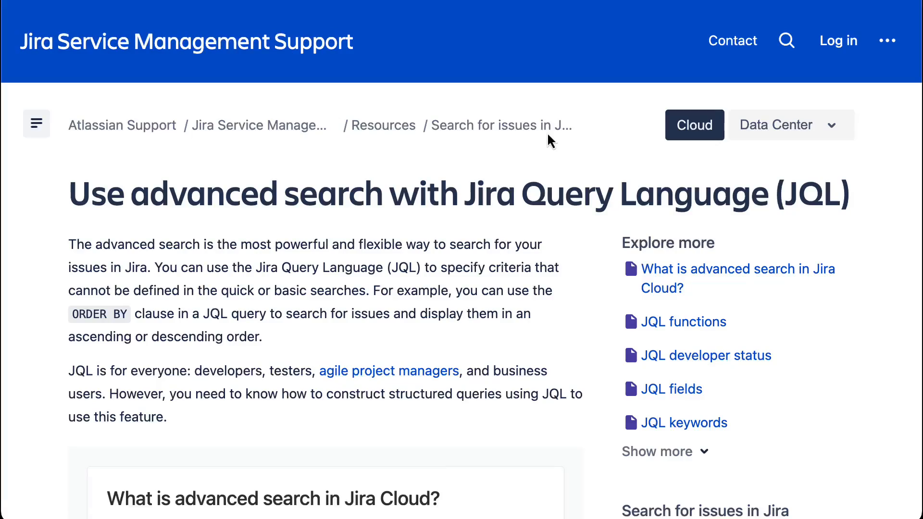
scroll(483, 274, down, 15)
scroll(485, 278, down, 20)
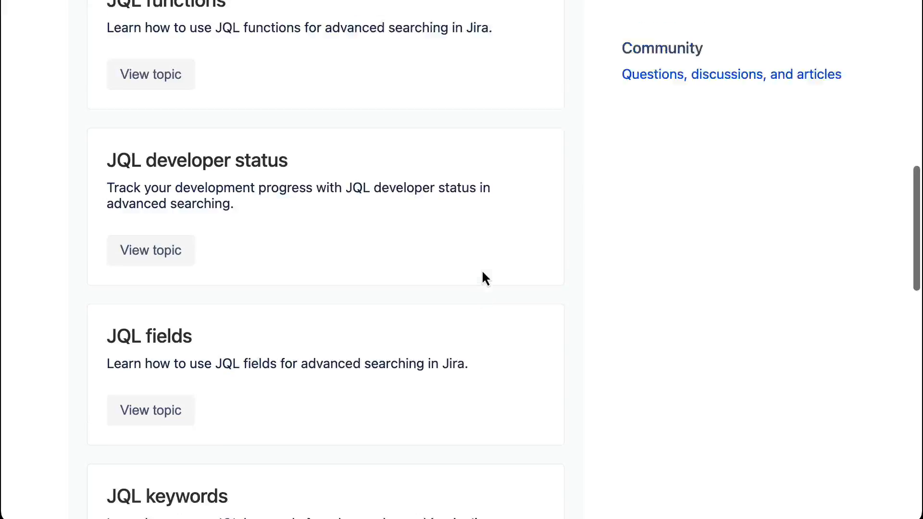
Step: Leave the JQL documentation and return from the New Feature filter's settings to the project board, with the project sidebar collapsed
scroll(482, 272, up, 15)
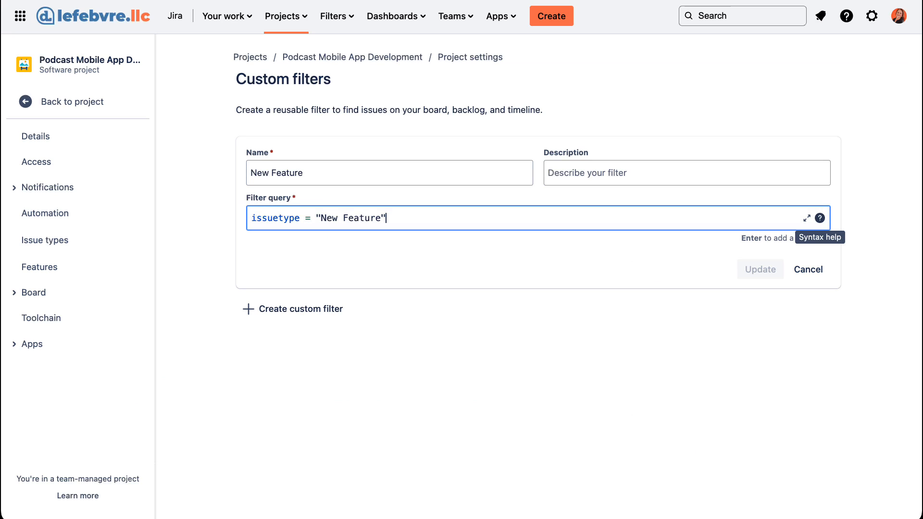
key(ctrl+Tab)
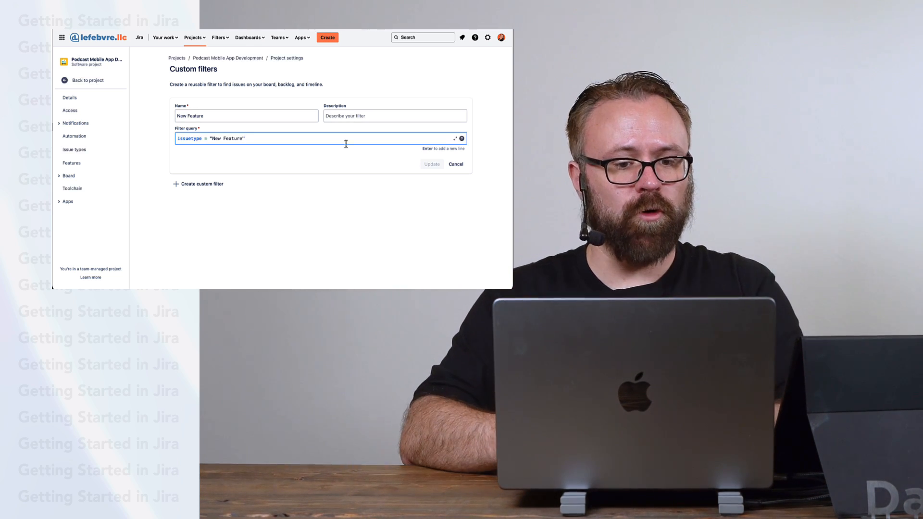
click(99, 83)
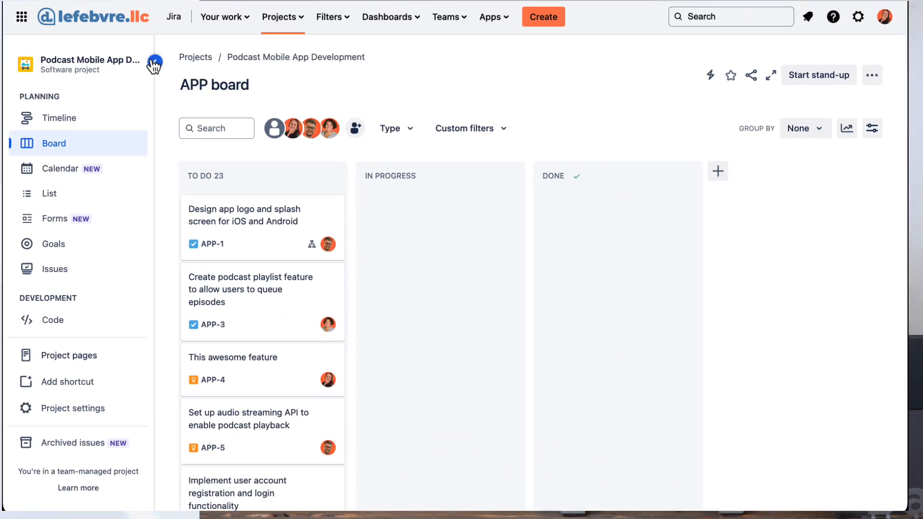
click(136, 61)
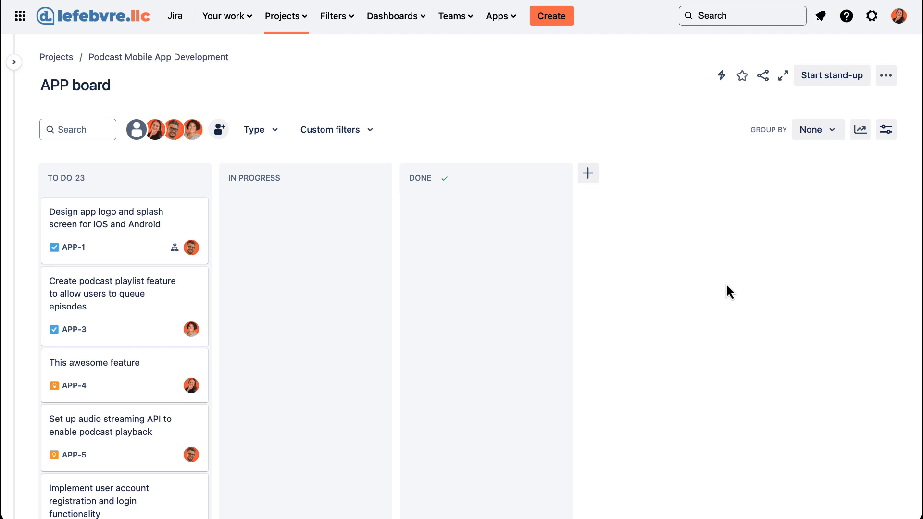
Step: Open the board configuration to view how its columns and statuses are mapped, and return to the board
click(886, 76)
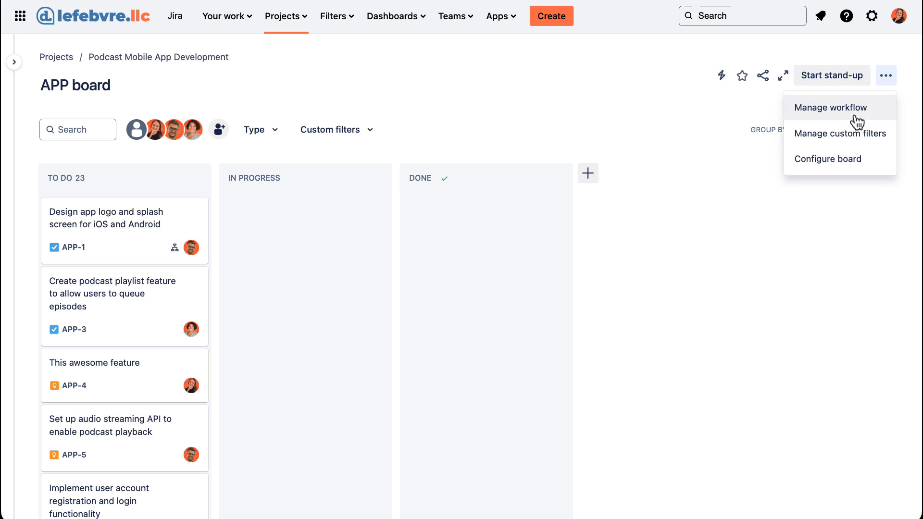
click(837, 162)
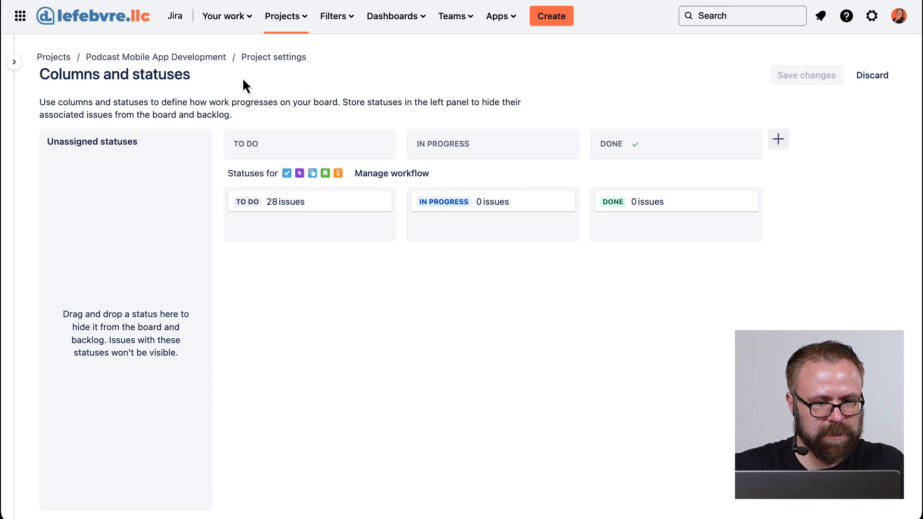
click(242, 56)
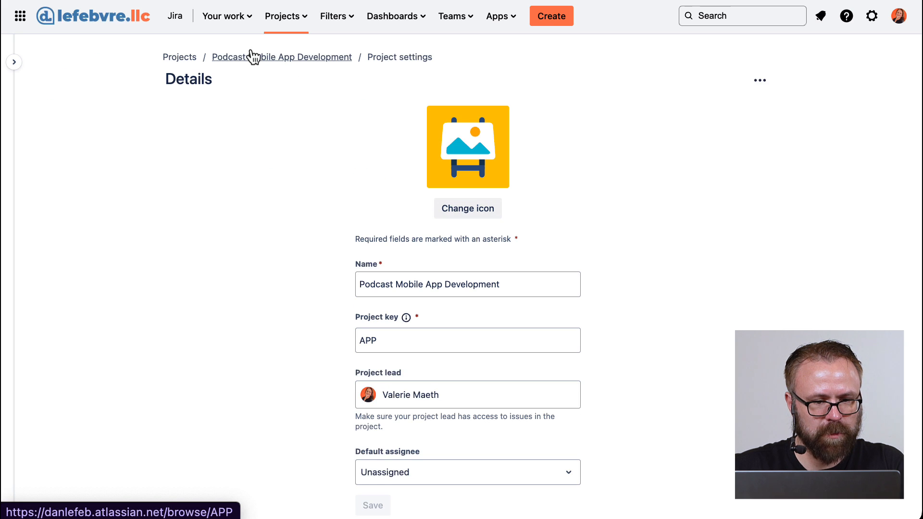
click(254, 58)
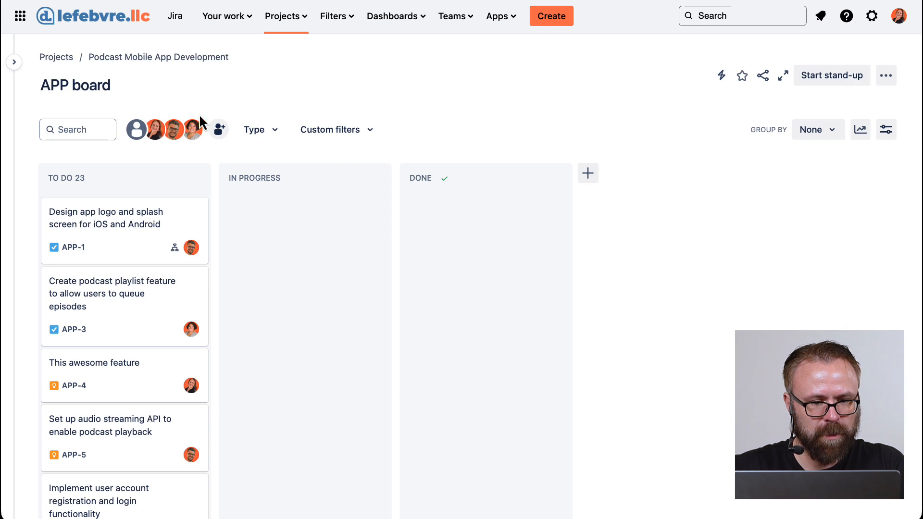
Step: Open issue APP-1 to check its status and return to the board
click(134, 243)
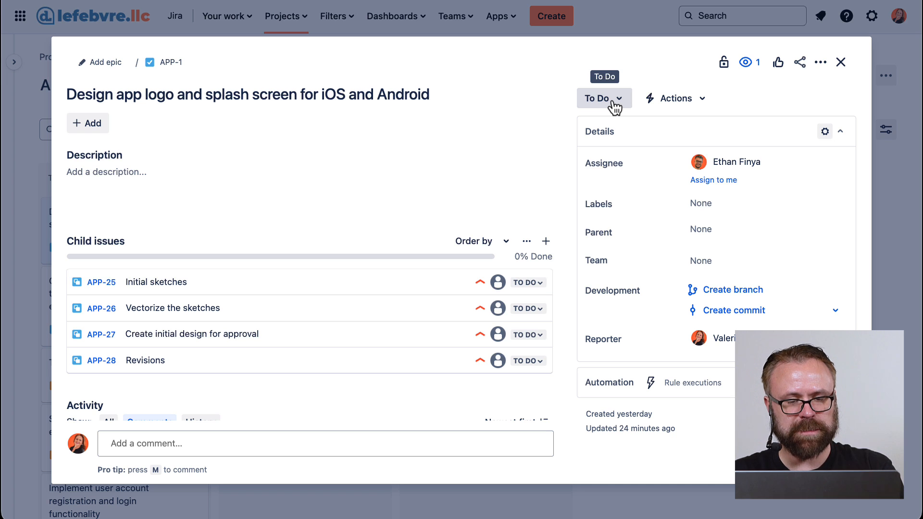
click(841, 62)
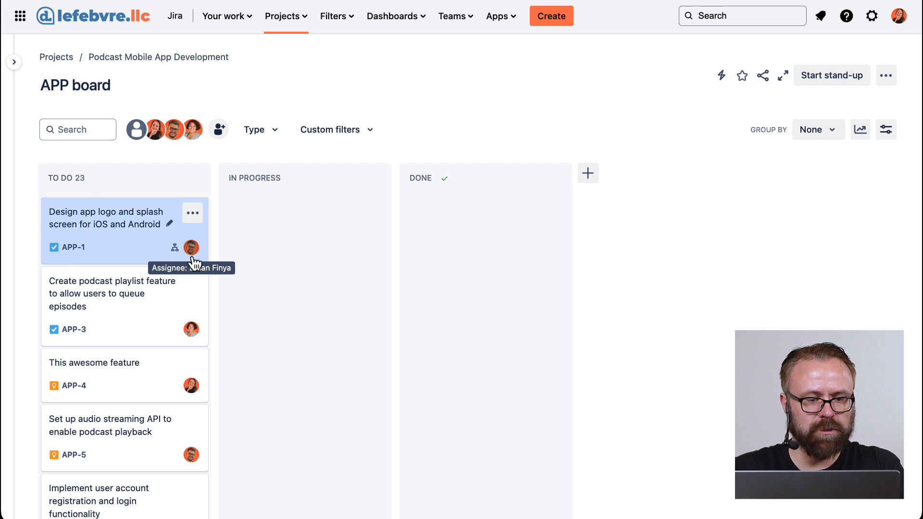
click(128, 238)
click(840, 62)
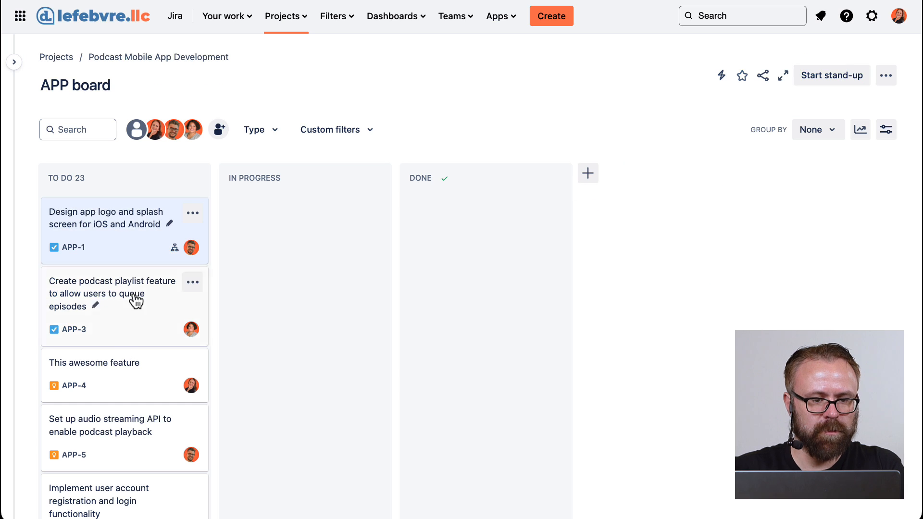
Step: Move issue APP-1 to the In Progress column and set its status back to To Do in the issue details
drag(111, 249, 280, 229)
click(304, 230)
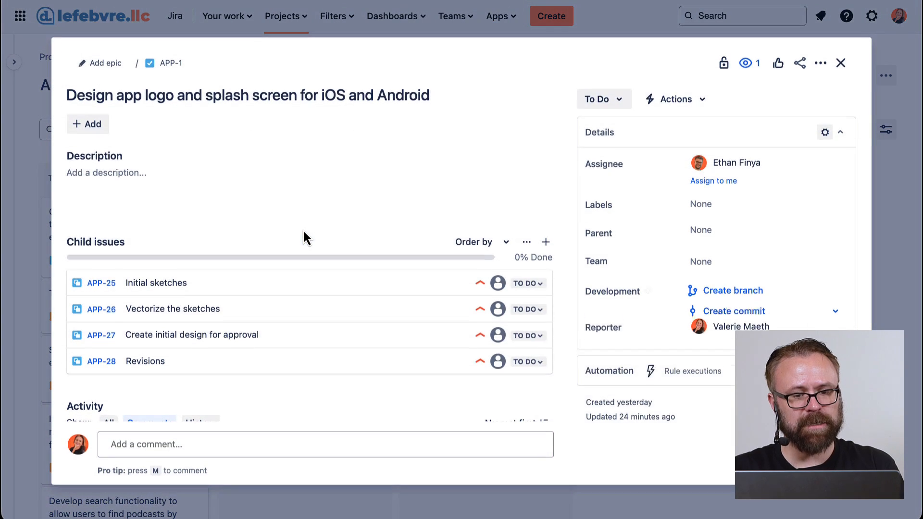
click(627, 101)
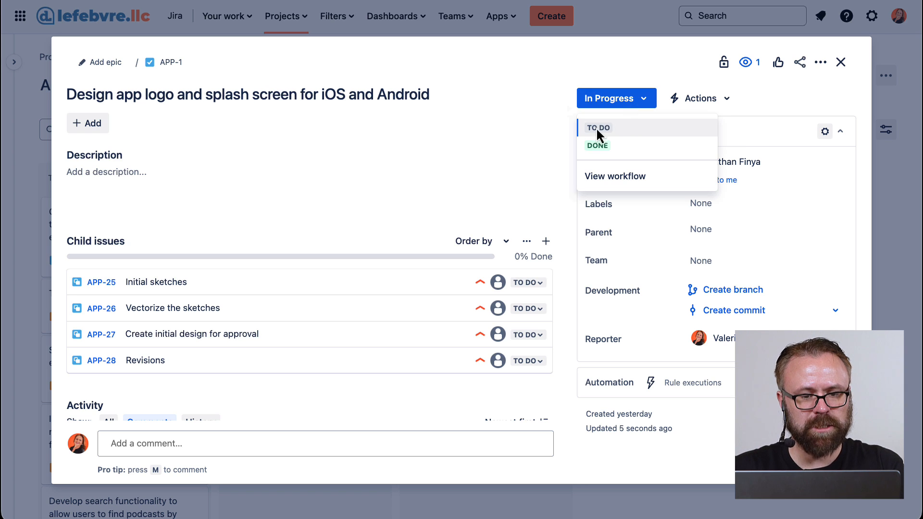
click(618, 129)
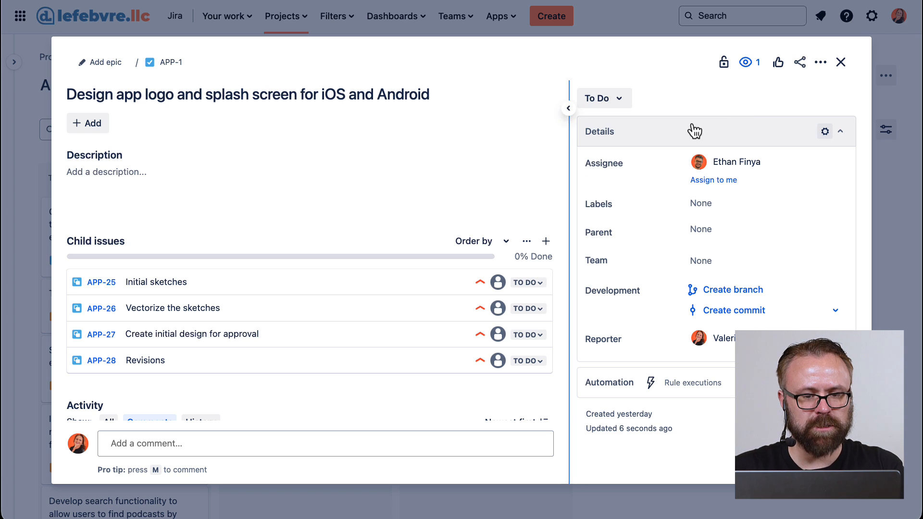
click(841, 62)
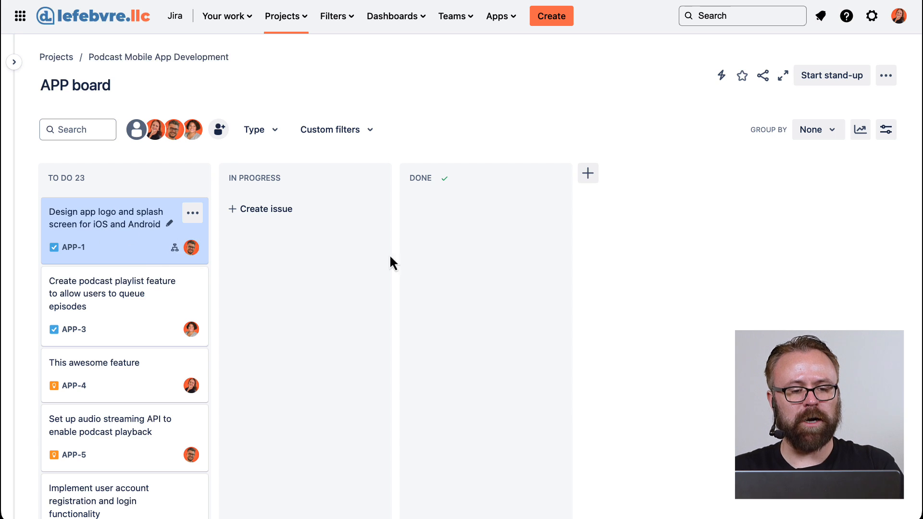
Step: Rename the In Progress column to "Working On It" in the board configuration, save the changes and return to the board
click(890, 78)
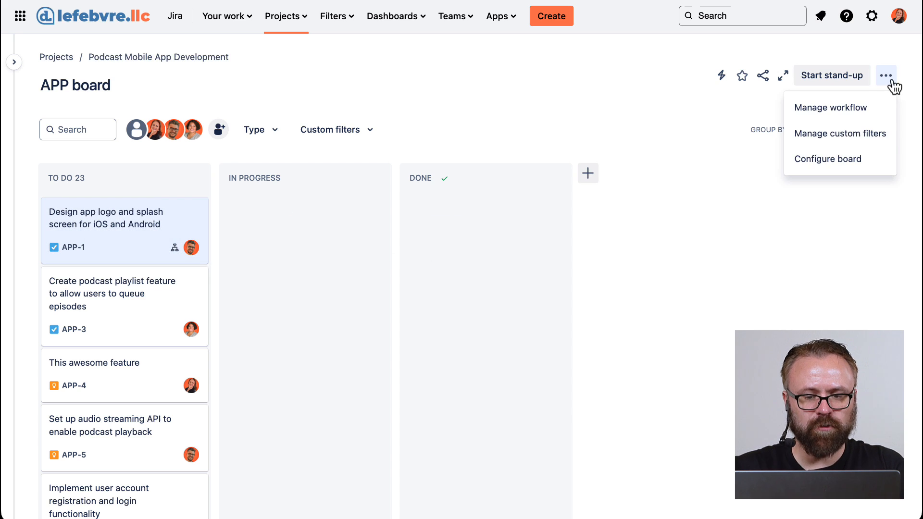
click(843, 159)
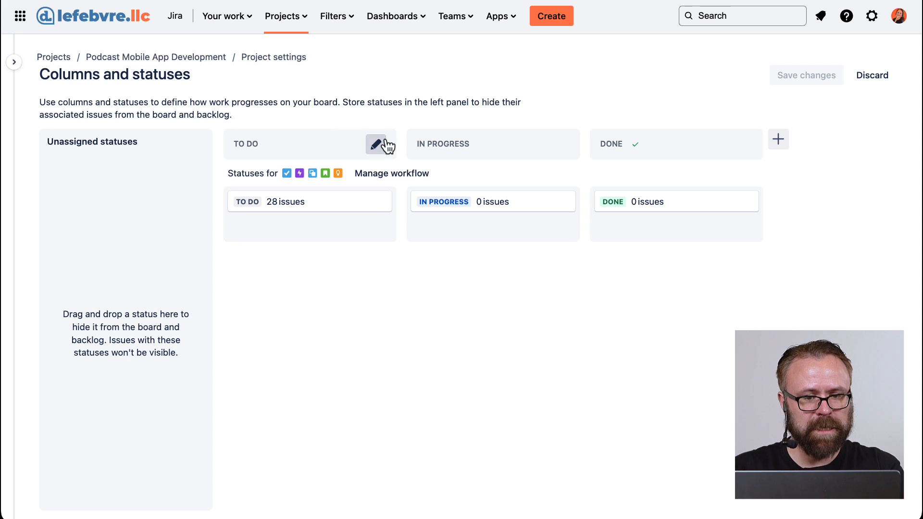
click(558, 144)
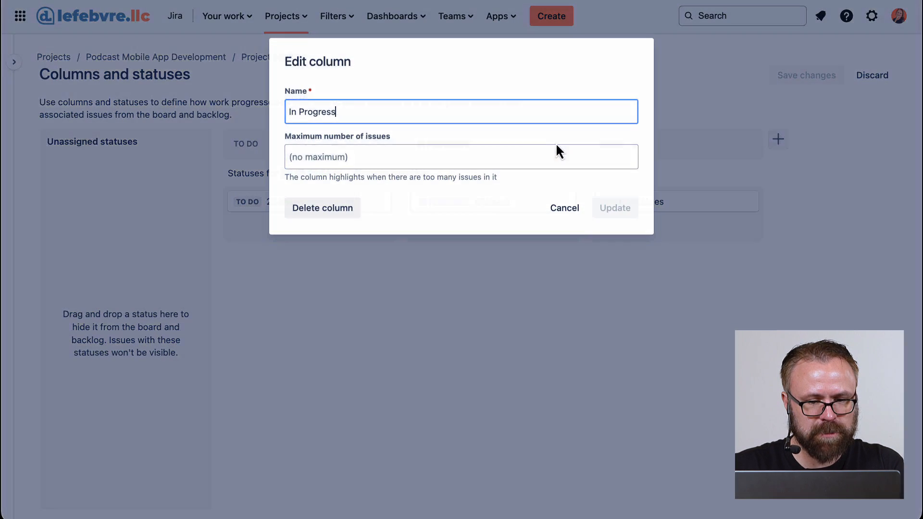
key(super+a)
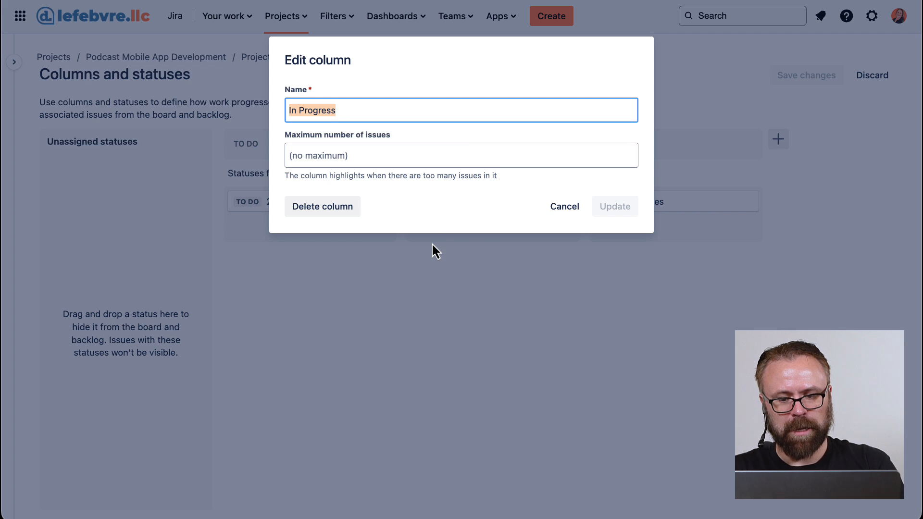
text(Working On It)
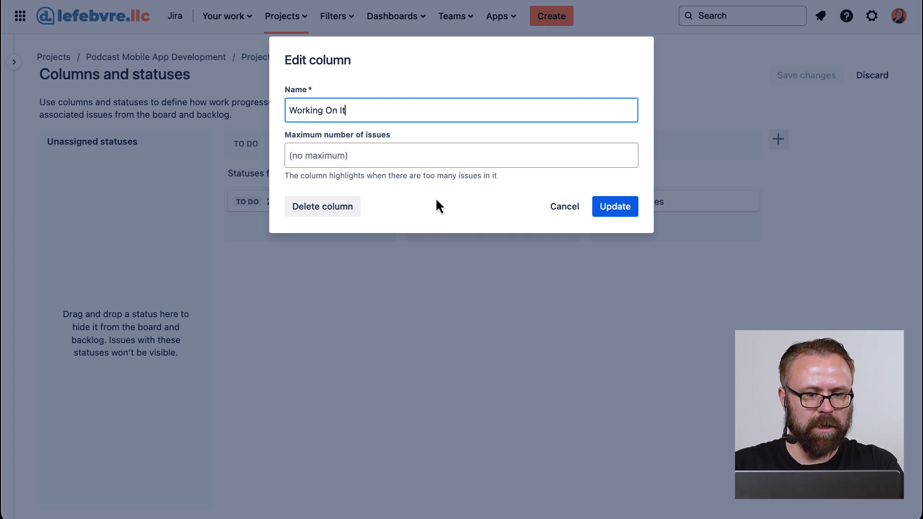
click(628, 207)
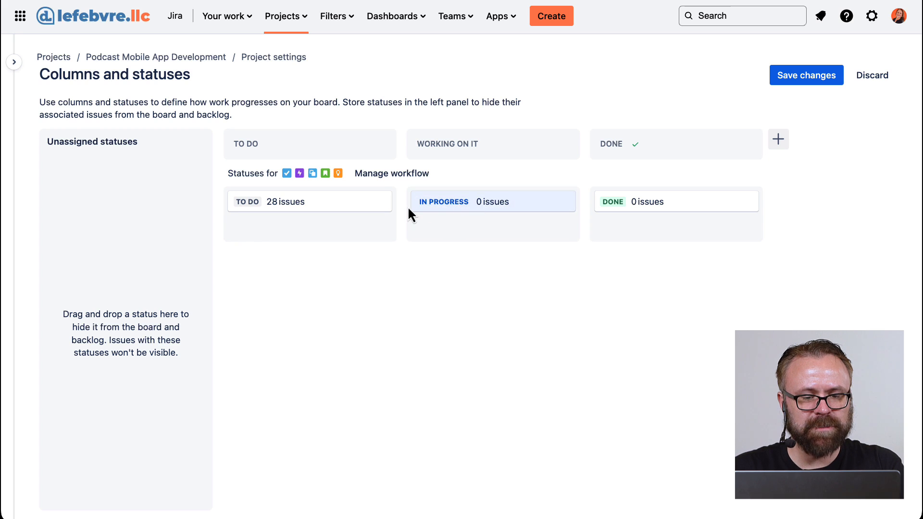
click(810, 75)
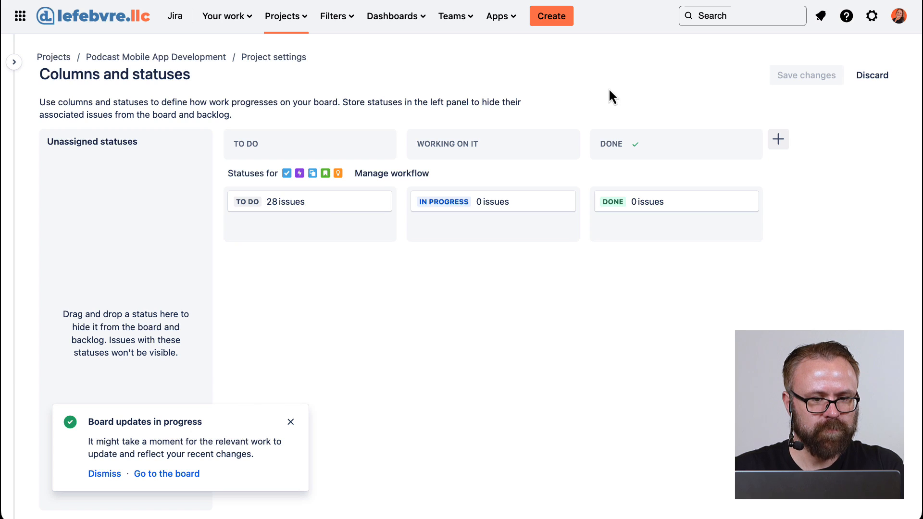
click(184, 475)
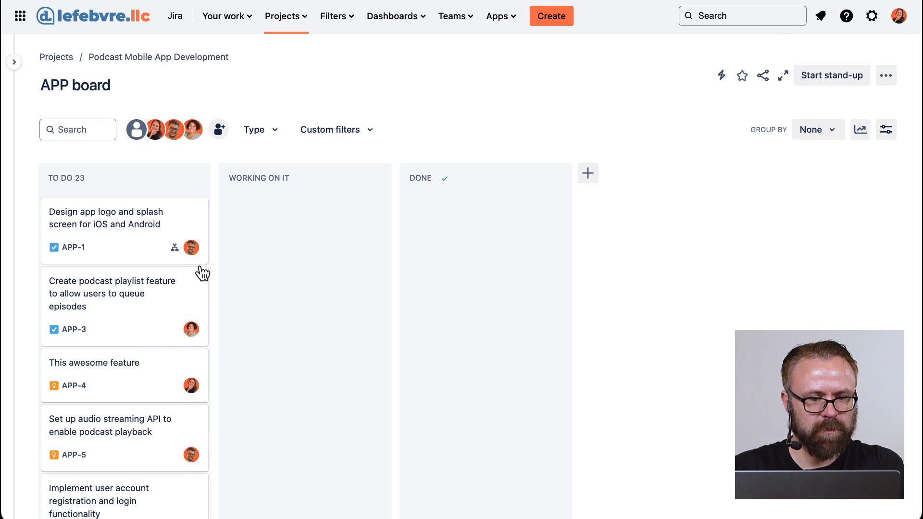
Step: Move issue APP-1 to the Working On It column and check its status in the issue details
drag(117, 251, 250, 239)
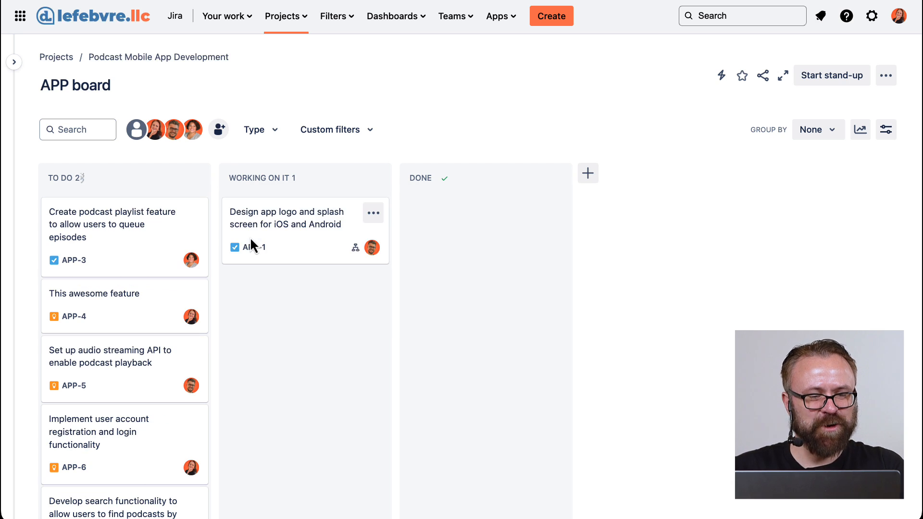
click(294, 250)
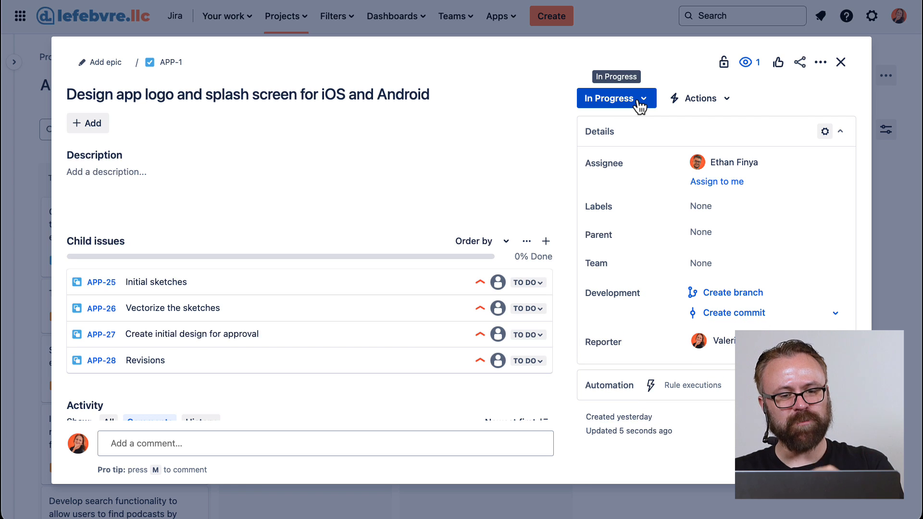
click(841, 62)
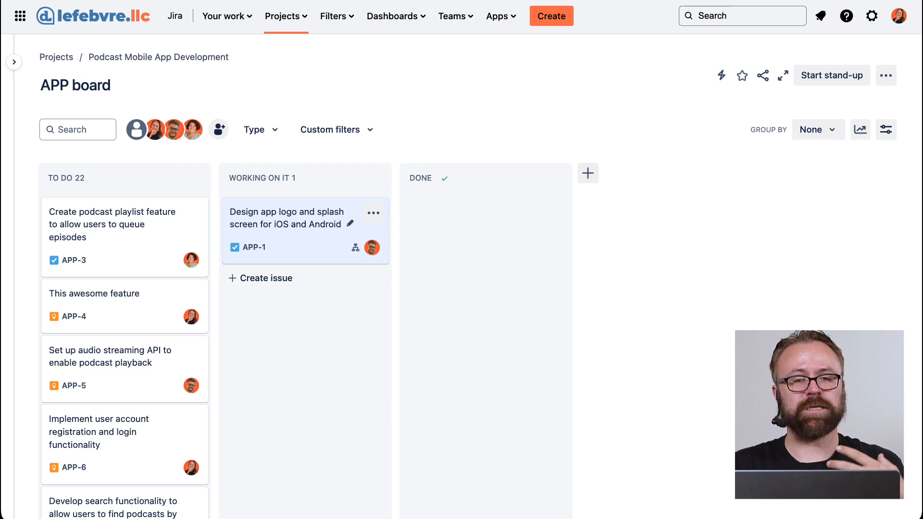
Step: Rename the Working On It column to "In Progress" directly on the board
mouse_move(421, 412)
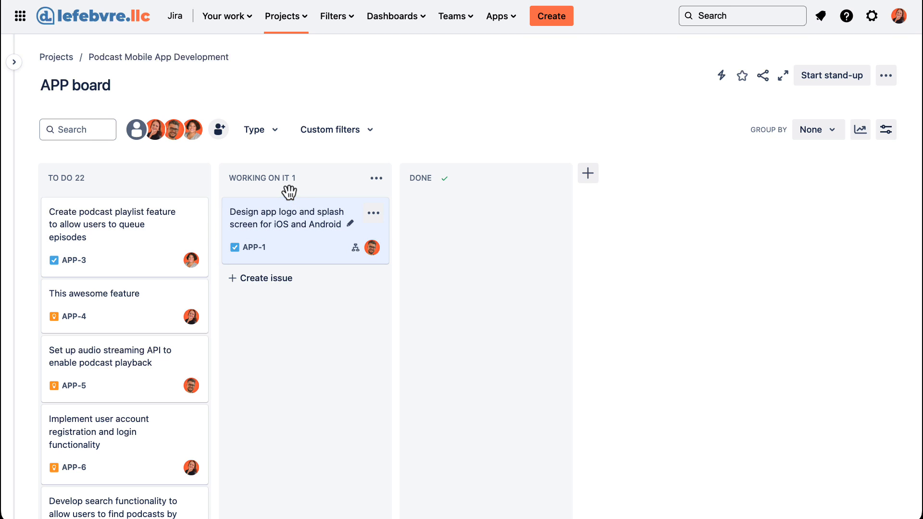
click(328, 181)
drag(225, 172, 239, 178)
key(super+a)
text(InP)
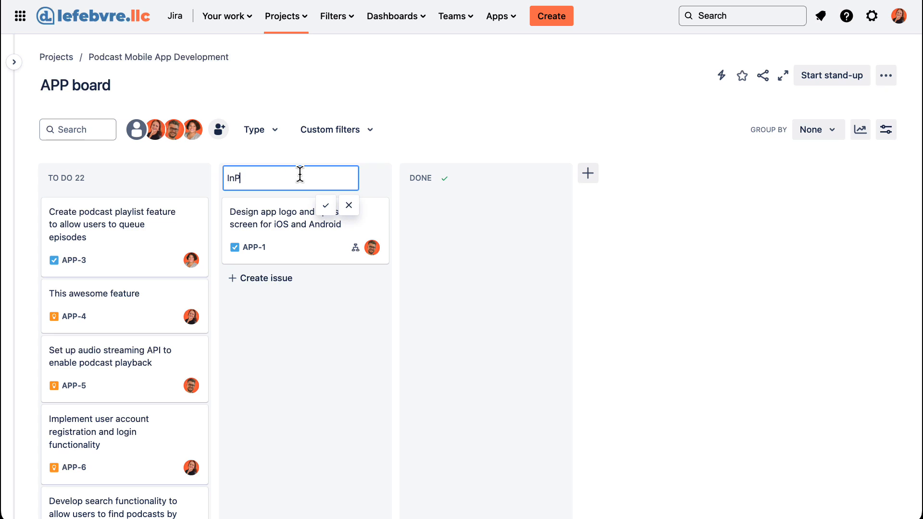
text(rogress)
key(Return)
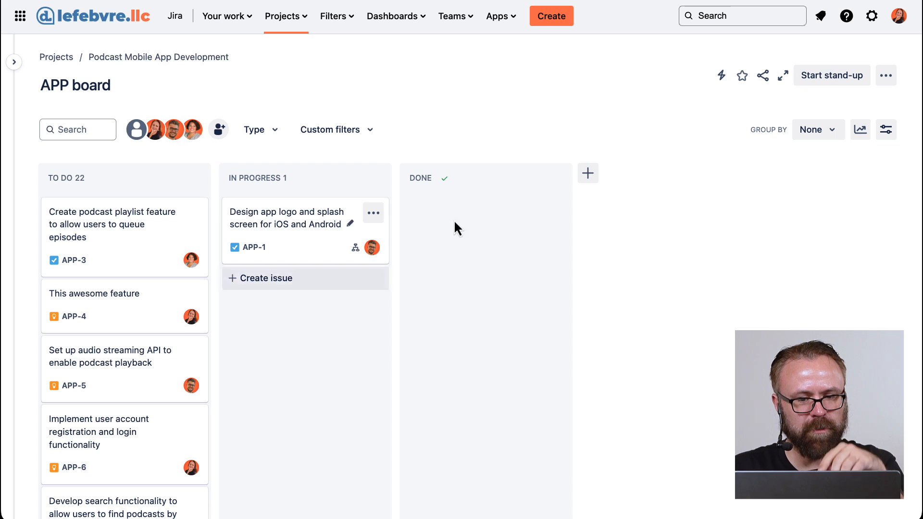
Step: Add a board column named "Review" and place it between In Progress and Done
click(588, 173)
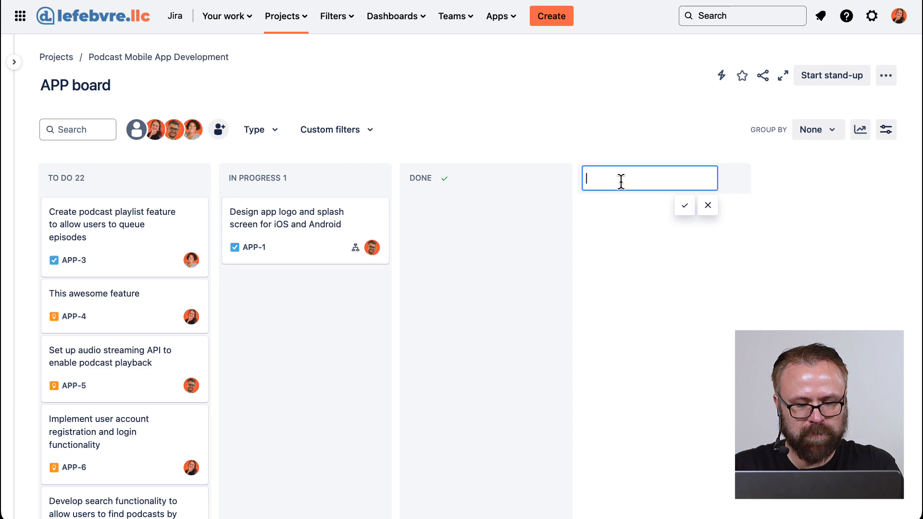
text(Review)
key(Return)
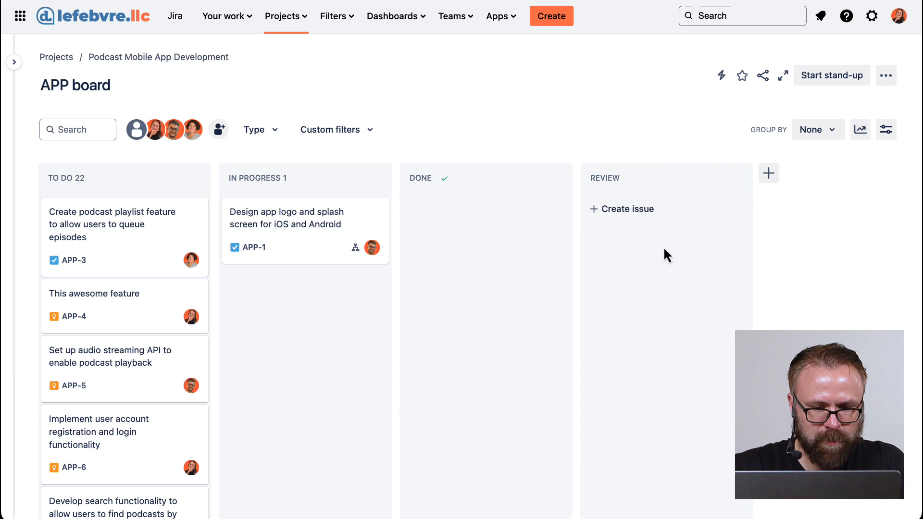
drag(664, 247, 438, 239)
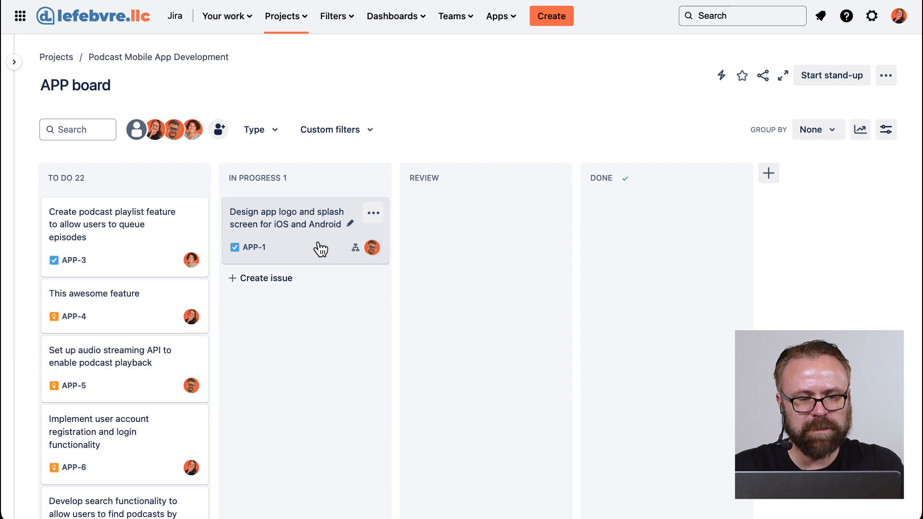
Step: Move issue APP-1 to the Review column and check its status and available status options in the issue details
drag(321, 248, 483, 236)
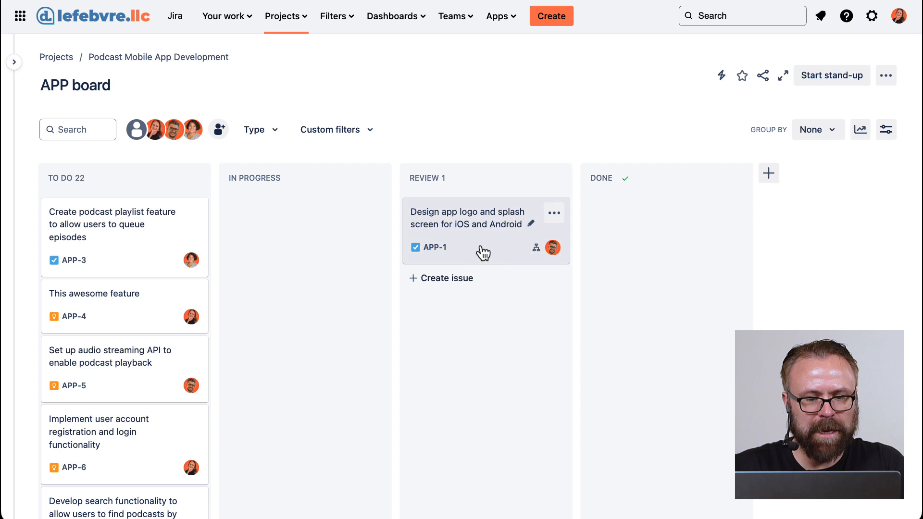
click(483, 252)
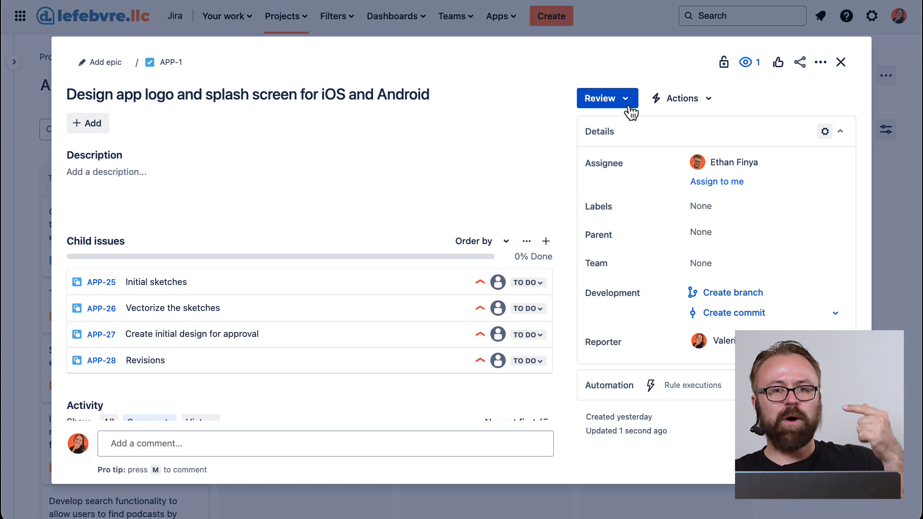
click(607, 98)
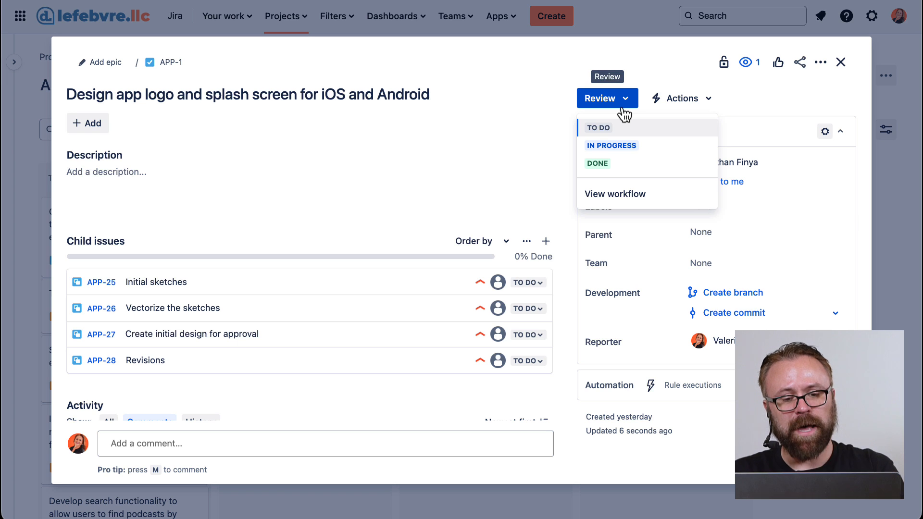
click(842, 63)
Step: In the board configuration, reassign the Review status to the In Progress column and delete the Review column
click(887, 75)
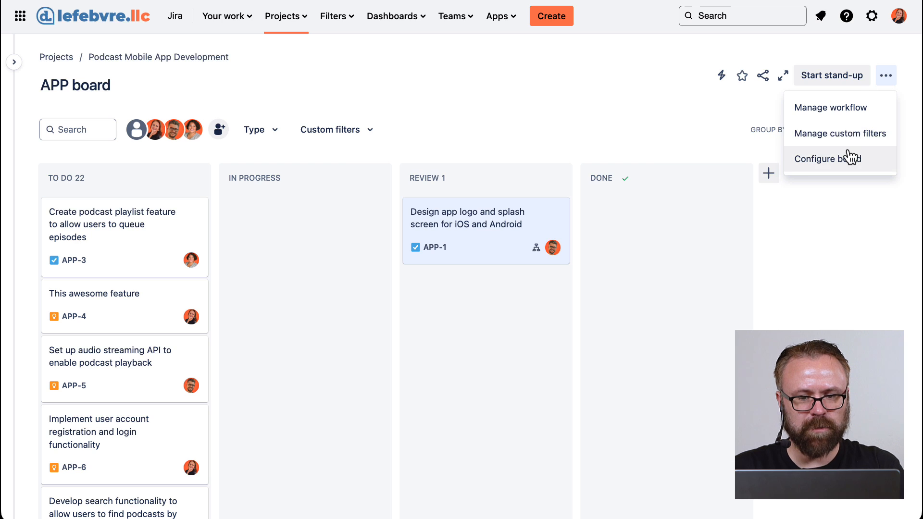
click(830, 156)
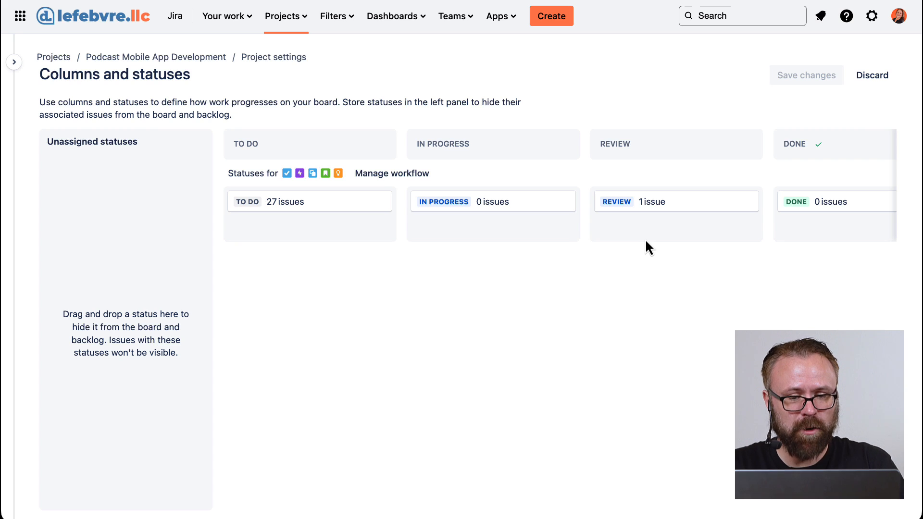
drag(684, 212, 513, 227)
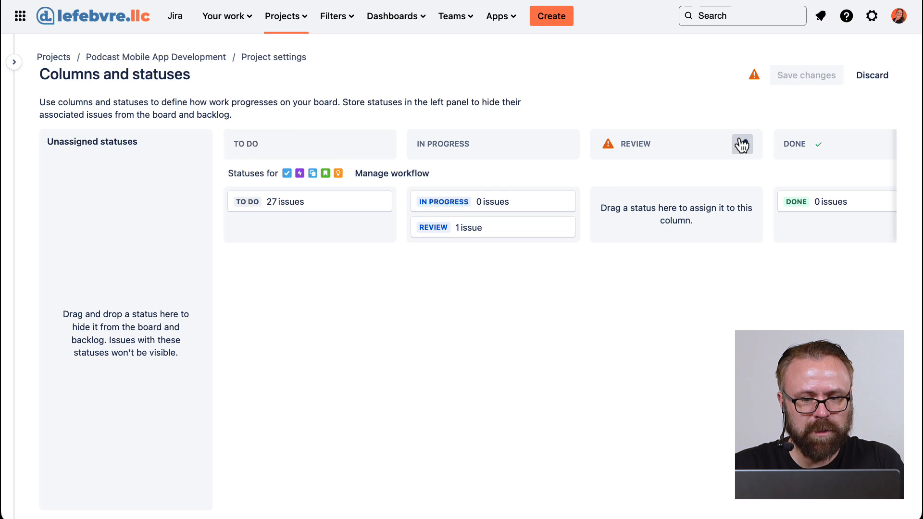
click(742, 145)
click(312, 211)
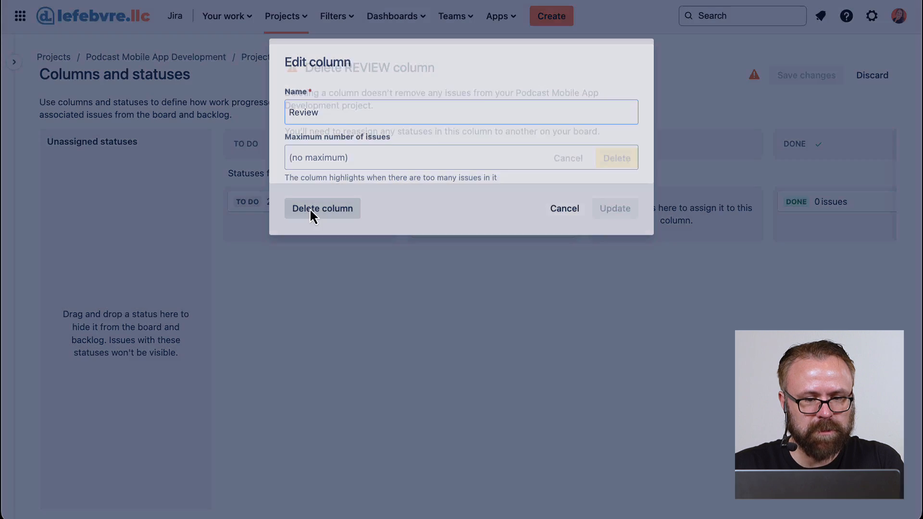
click(617, 158)
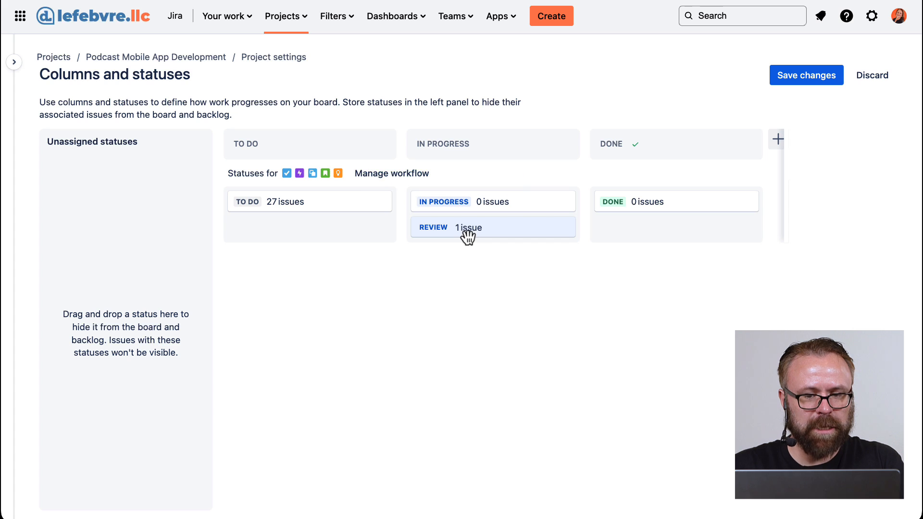
Step: Save the column and status changes, accept the new board setup and go back to the board
click(814, 80)
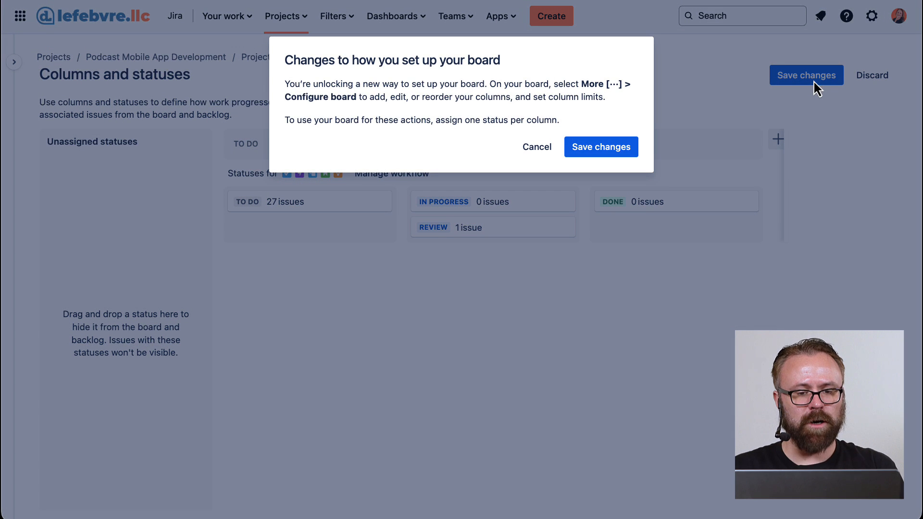
click(619, 146)
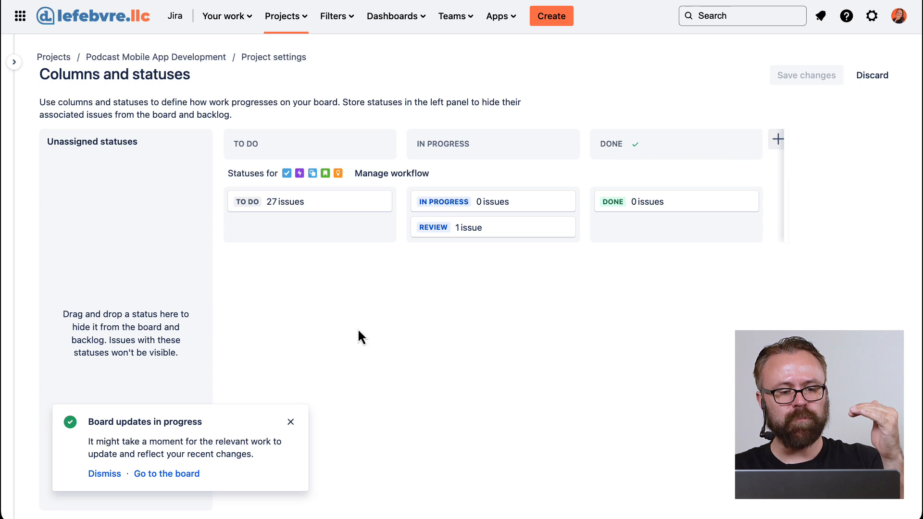
click(171, 472)
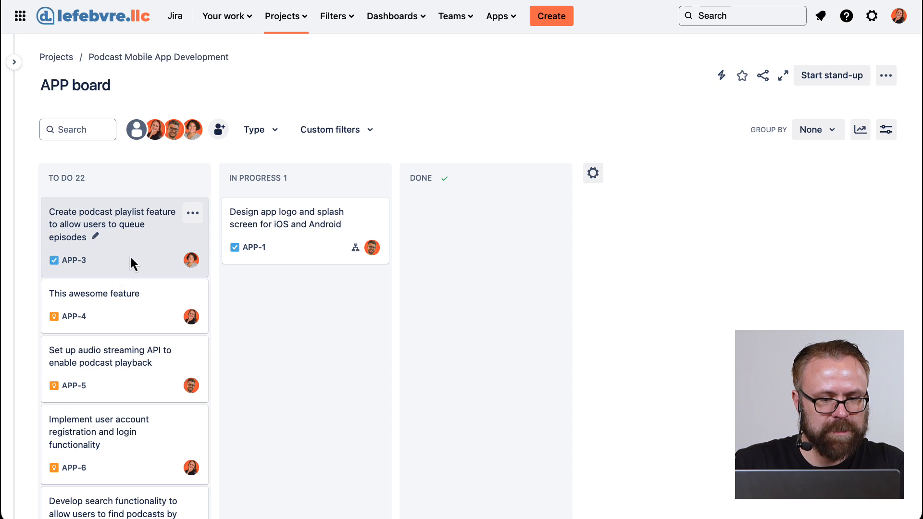
Step: Move issue APP-3 to In Progress and compare the statuses of APP-1 and APP-3 in their issue details
drag(130, 260, 354, 233)
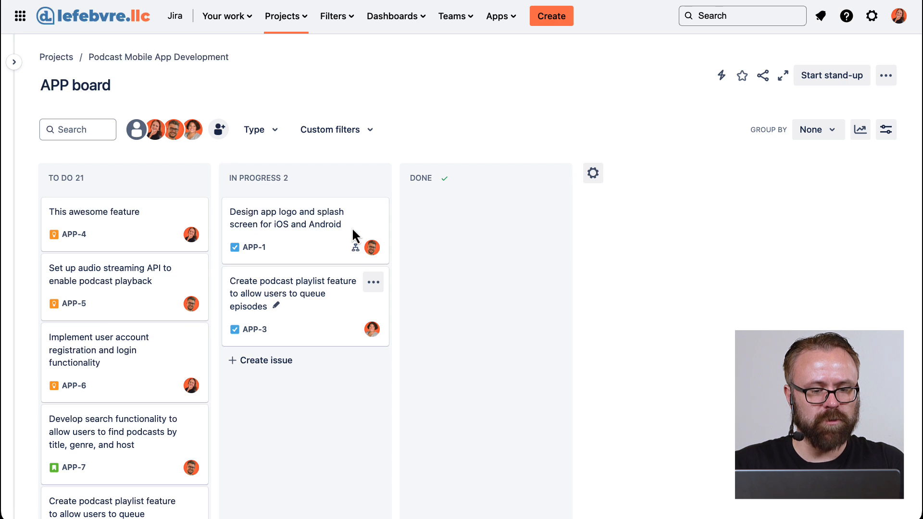
click(331, 260)
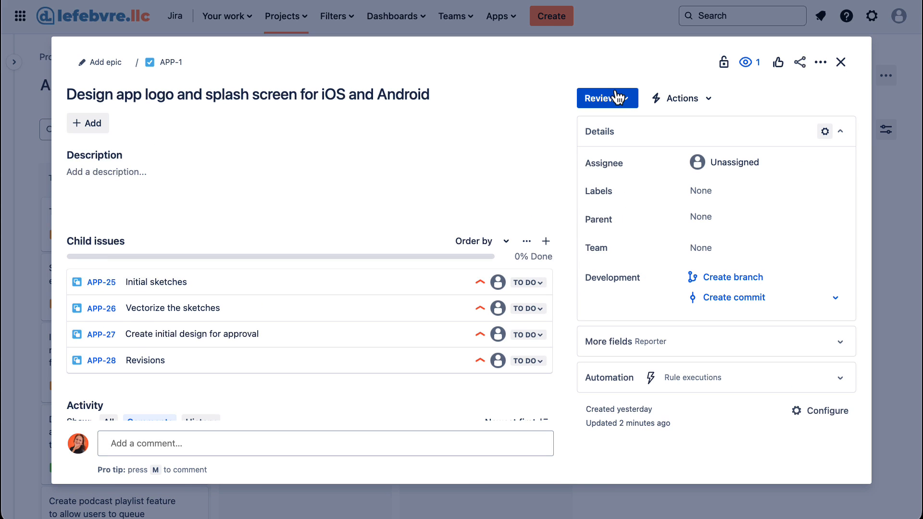
click(842, 62)
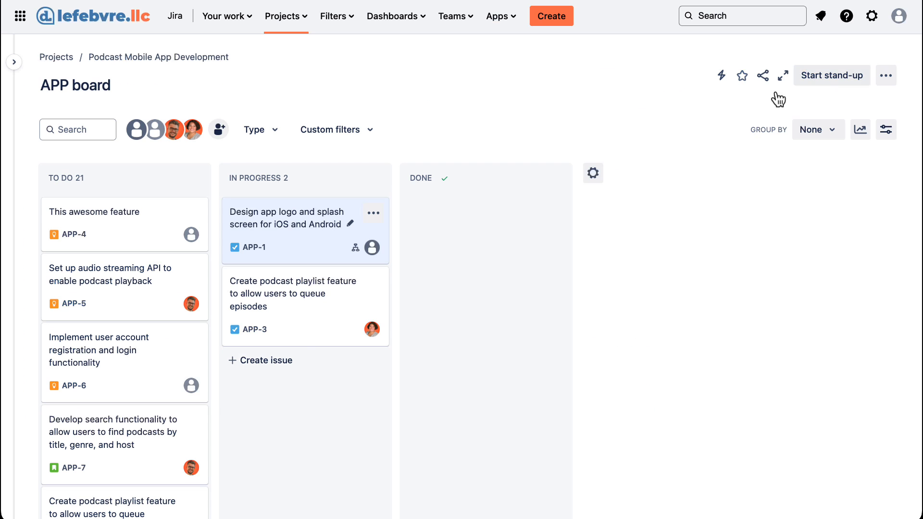
click(332, 327)
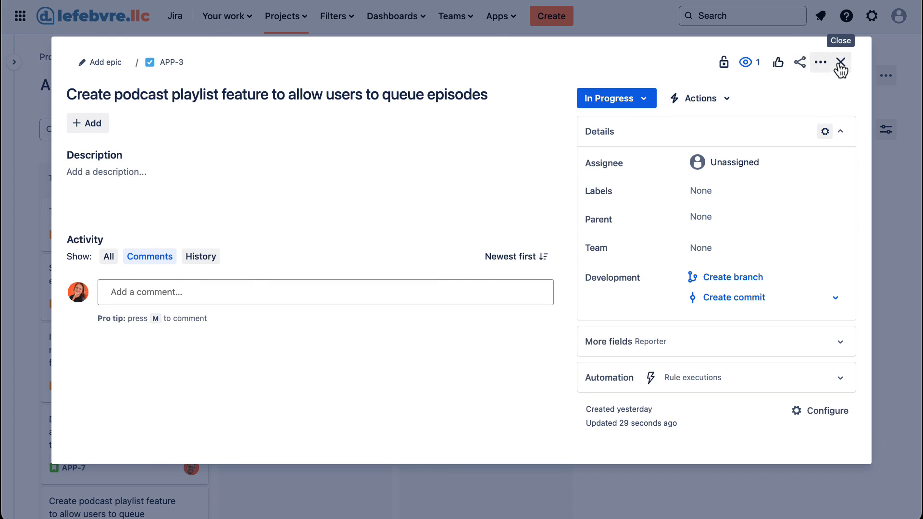
click(840, 63)
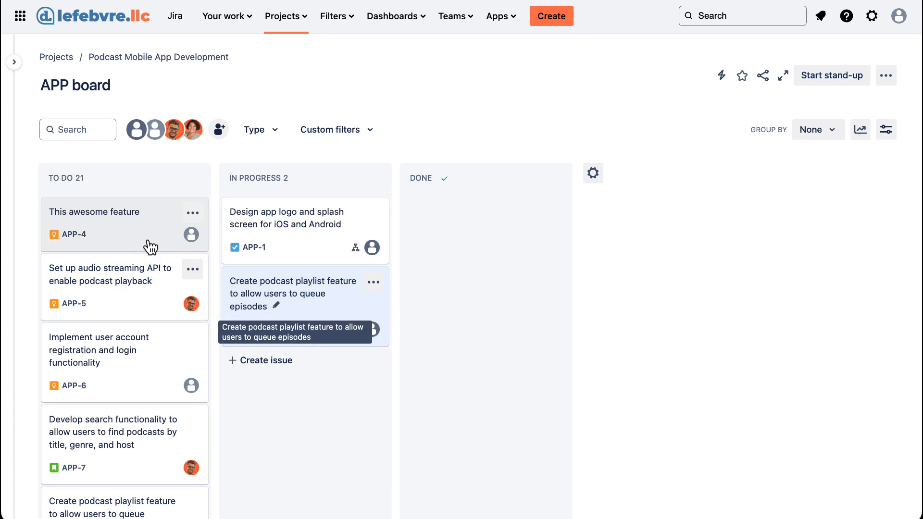
Step: Move issue APP-4 to the Review status within the In Progress column and check its status in the issue details
drag(128, 233, 345, 302)
click(320, 390)
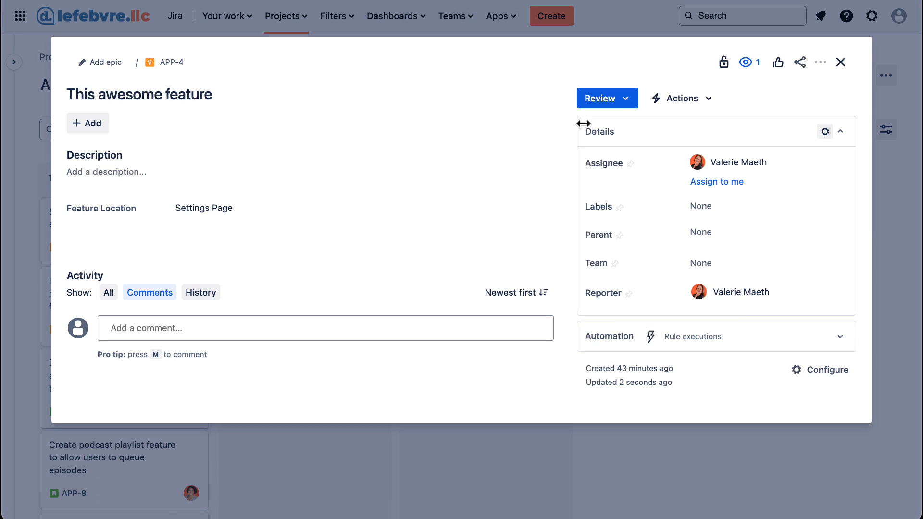
click(841, 62)
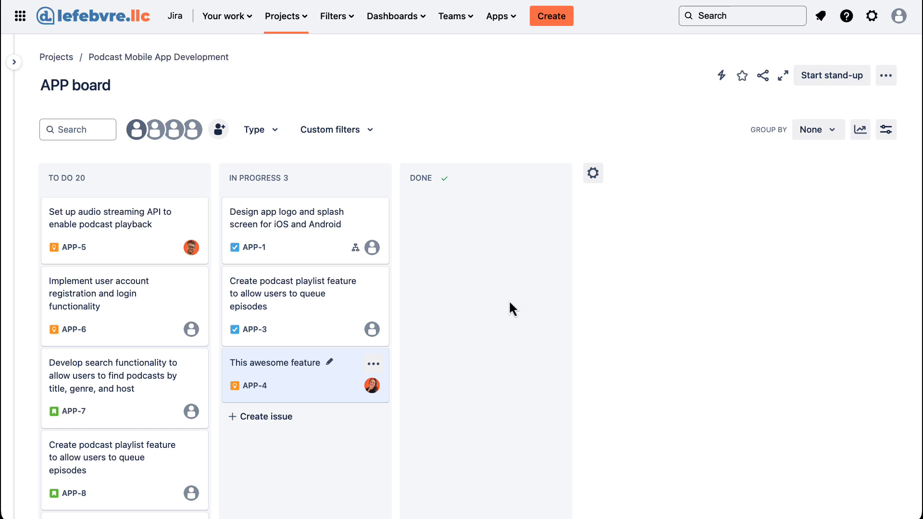
Step: In the project's workflow editor, redirect the Create transition to In Progress and place the To Do status below the other statuses
click(887, 75)
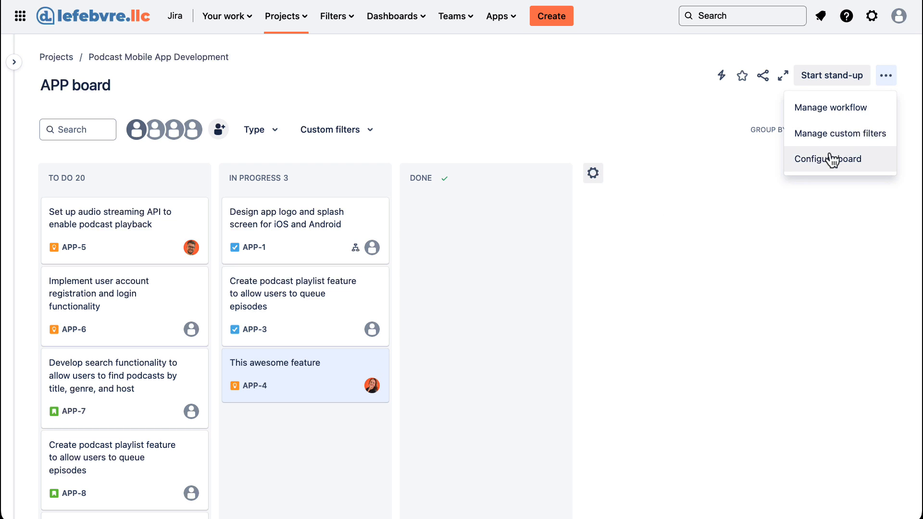
click(829, 159)
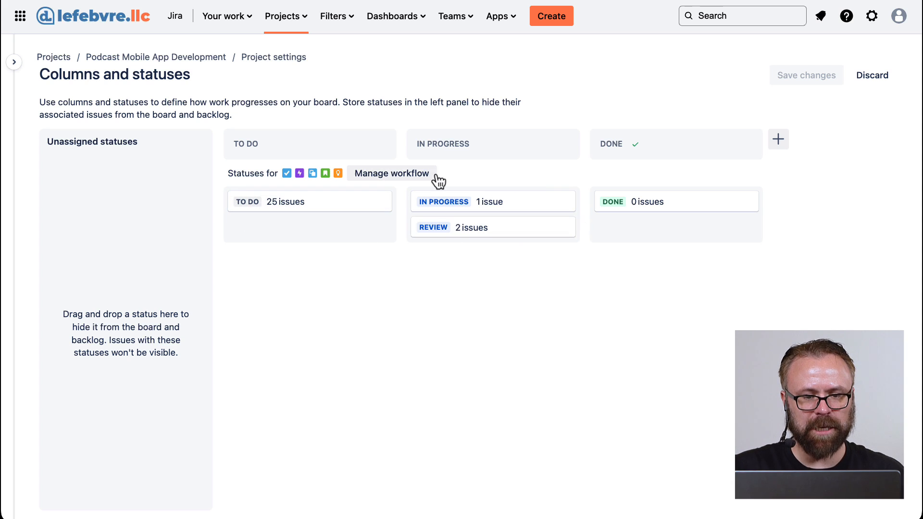
click(409, 173)
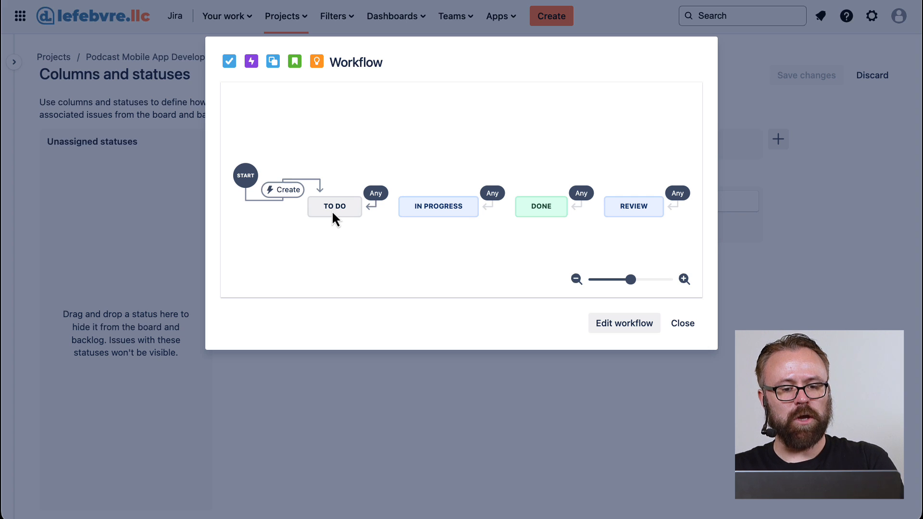
click(607, 322)
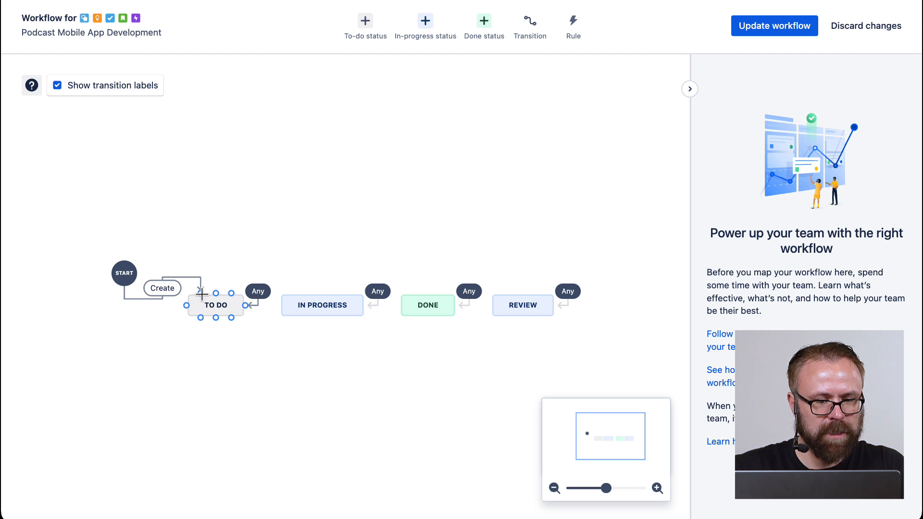
drag(201, 294, 299, 296)
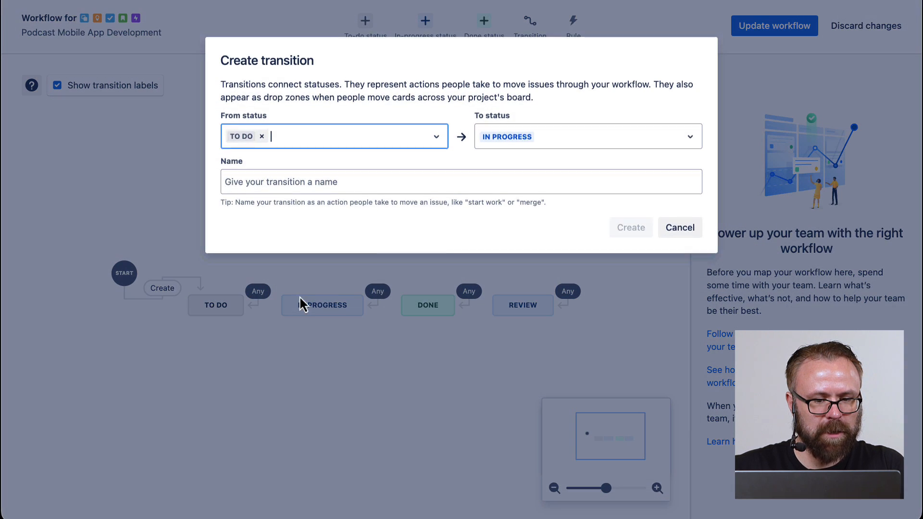
click(673, 234)
click(201, 287)
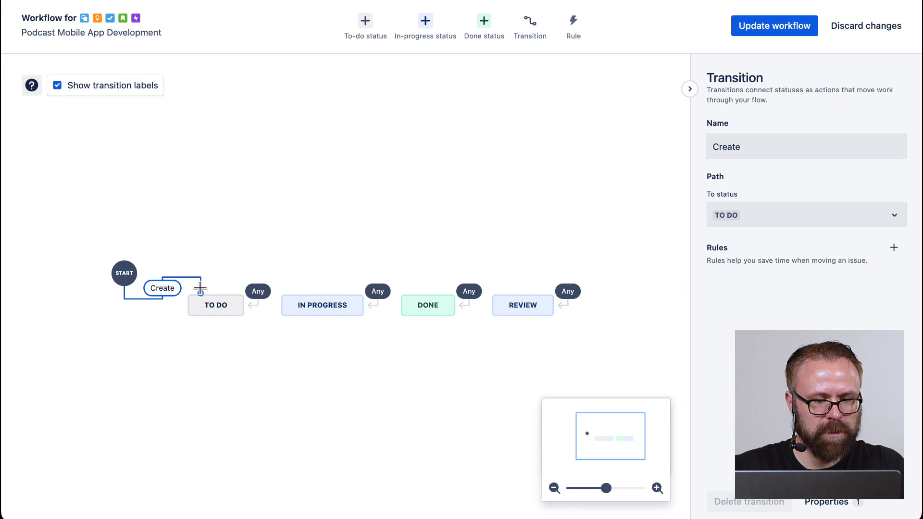
drag(200, 287, 300, 291)
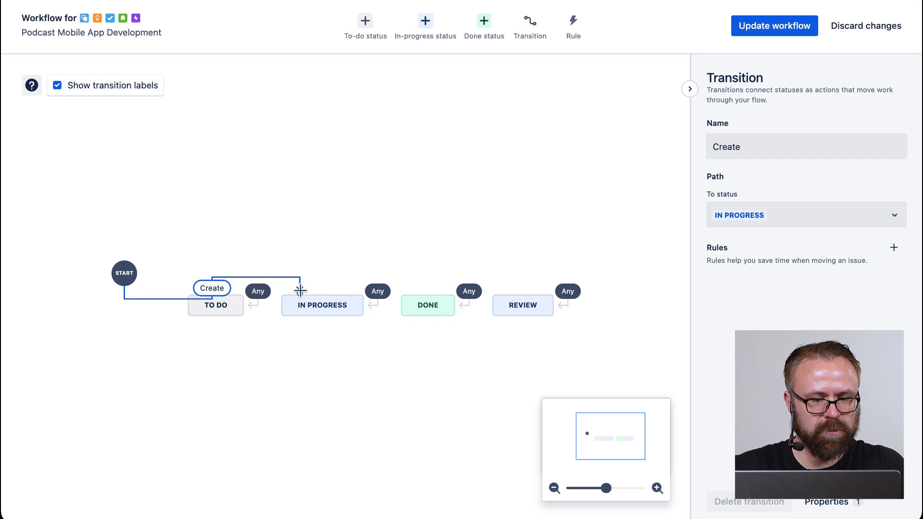
scroll(207, 264, down, 1)
drag(217, 290, 220, 348)
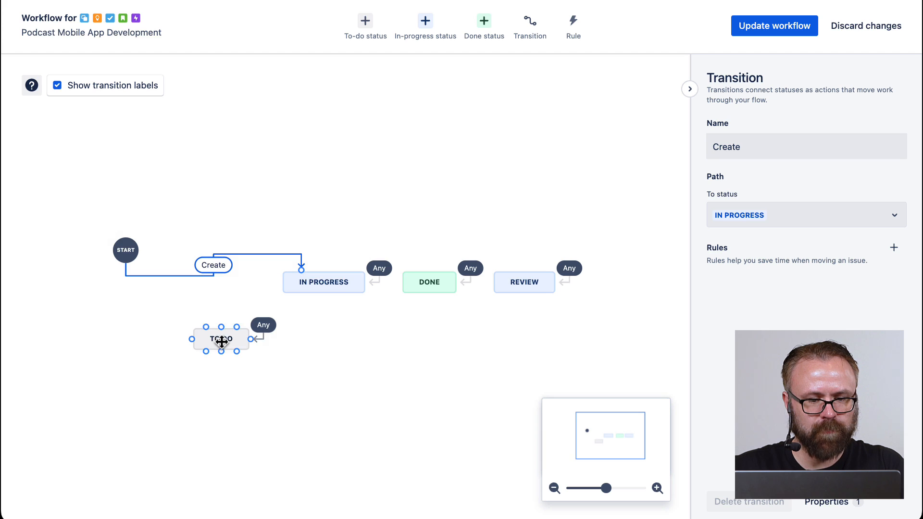
Step: Save the updated workflow and check the initial status in a new issue form without creating an issue
click(787, 29)
click(568, 197)
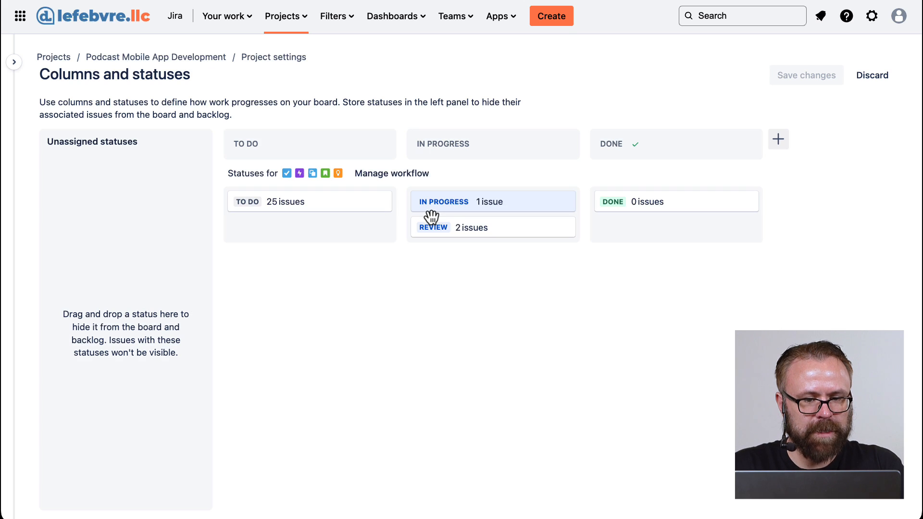
click(561, 26)
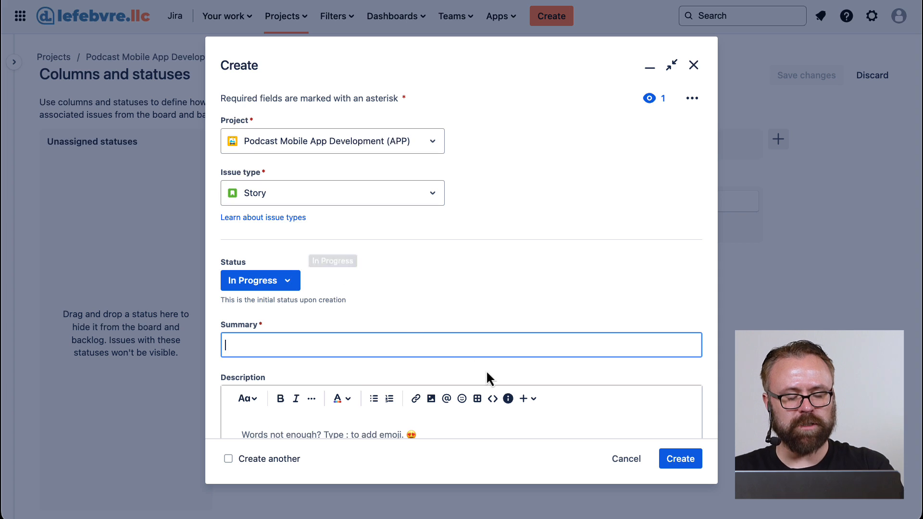
click(621, 464)
Step: Redirect the workflow's Create transition to To Do and save the workflow for Task, Epic, Subtask, Story and New Feature
click(414, 178)
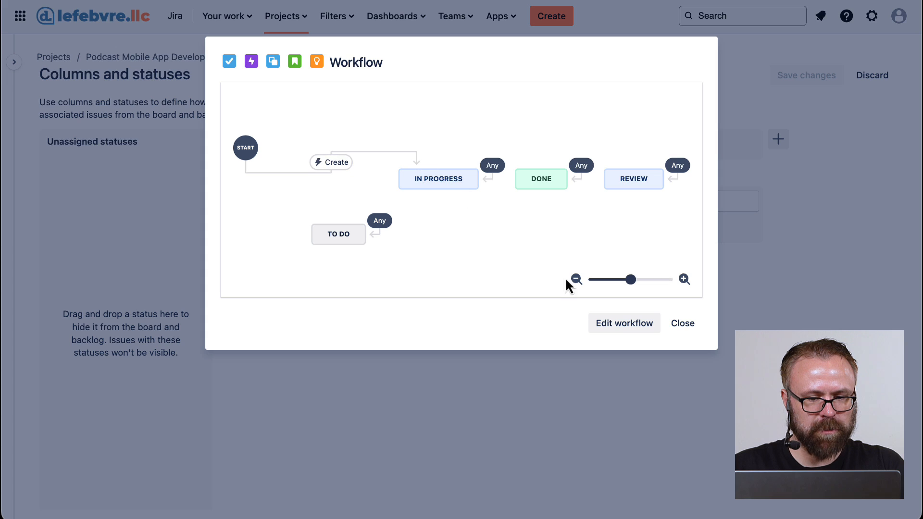
click(617, 326)
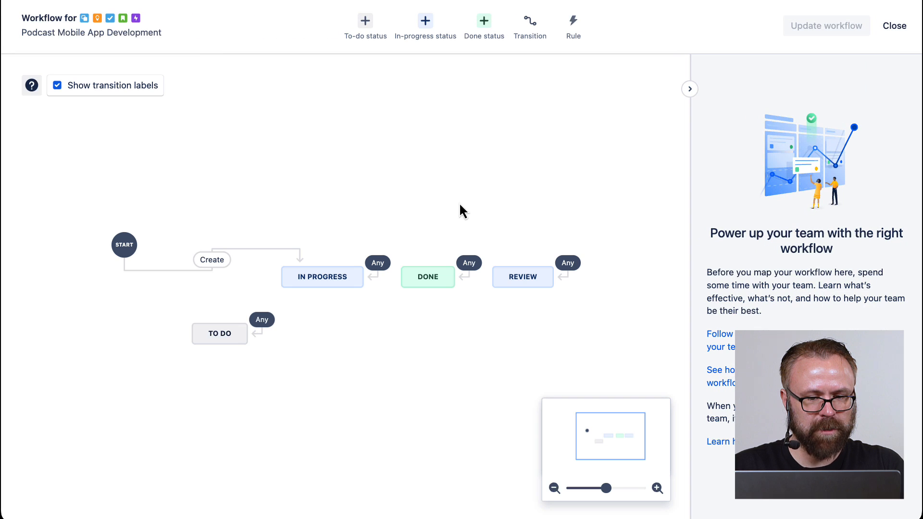
click(299, 259)
drag(299, 258, 221, 320)
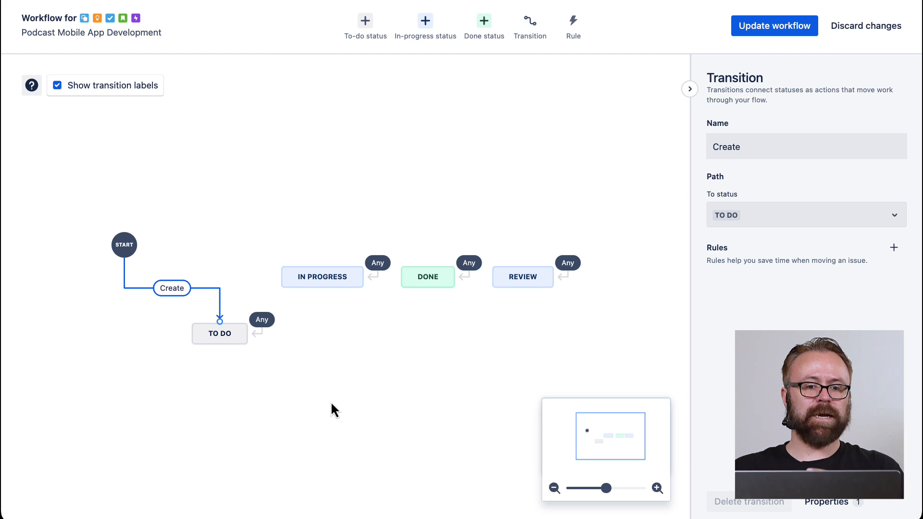
click(263, 322)
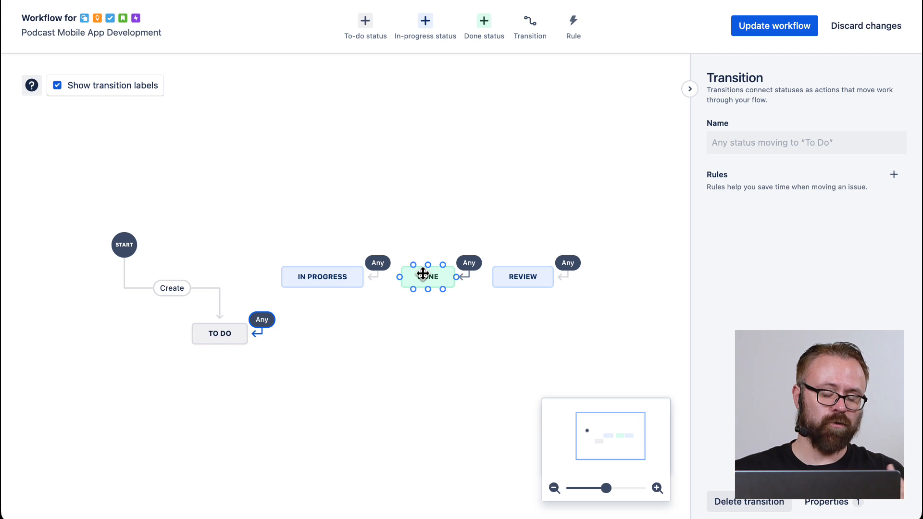
click(776, 30)
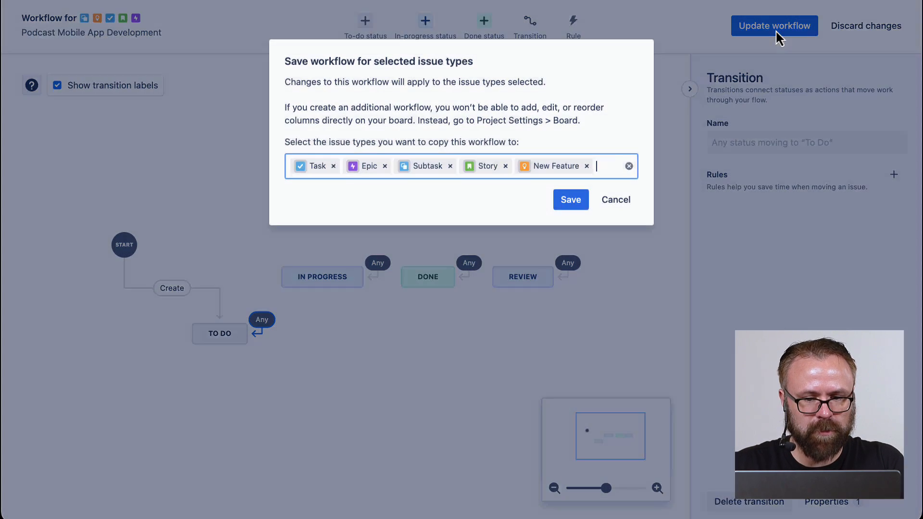
click(582, 196)
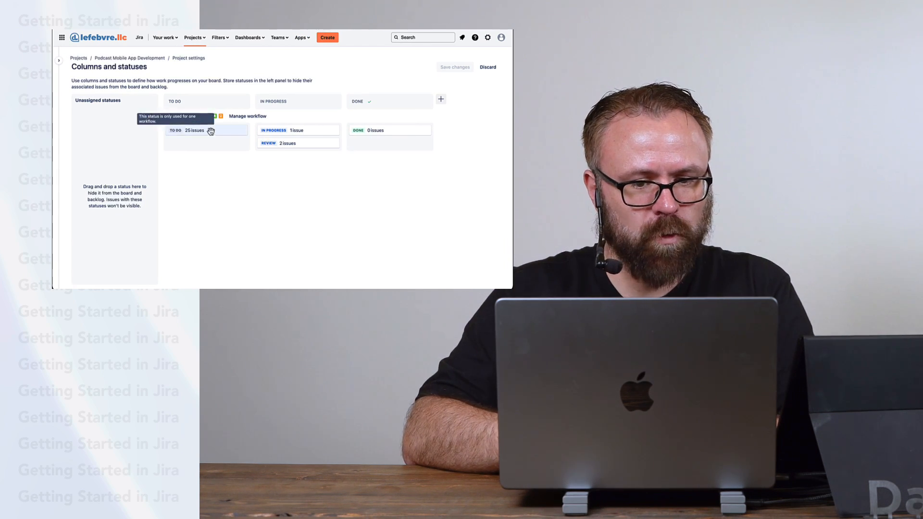
Step: In the project's workflow editor, add a new in-progress status named Approval
click(258, 119)
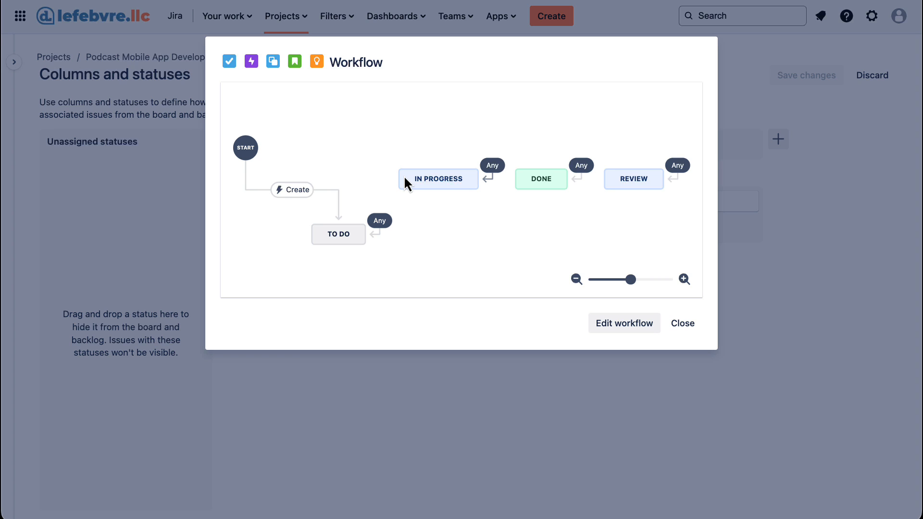
click(623, 323)
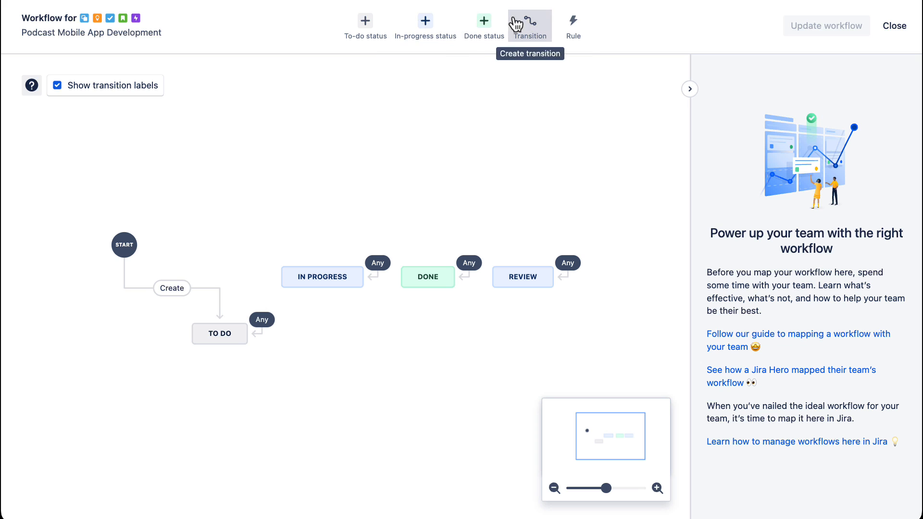
click(417, 28)
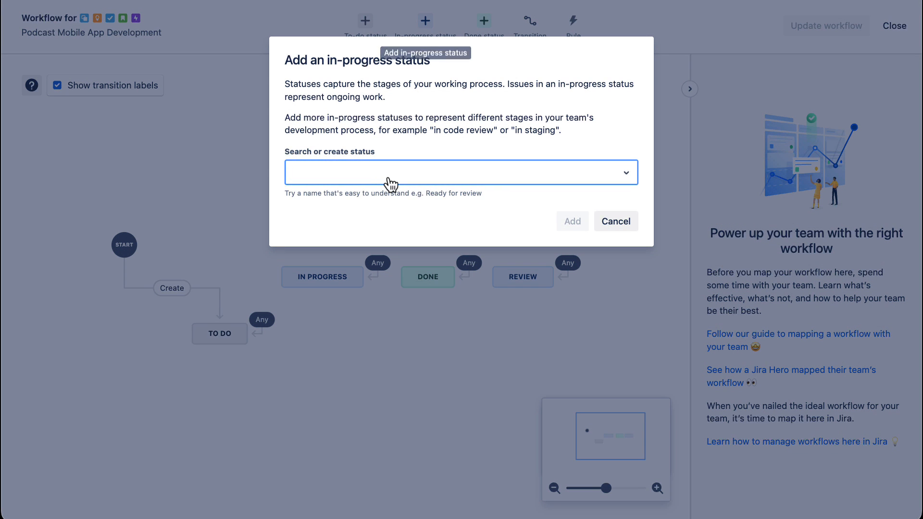
text(Approval)
click(398, 212)
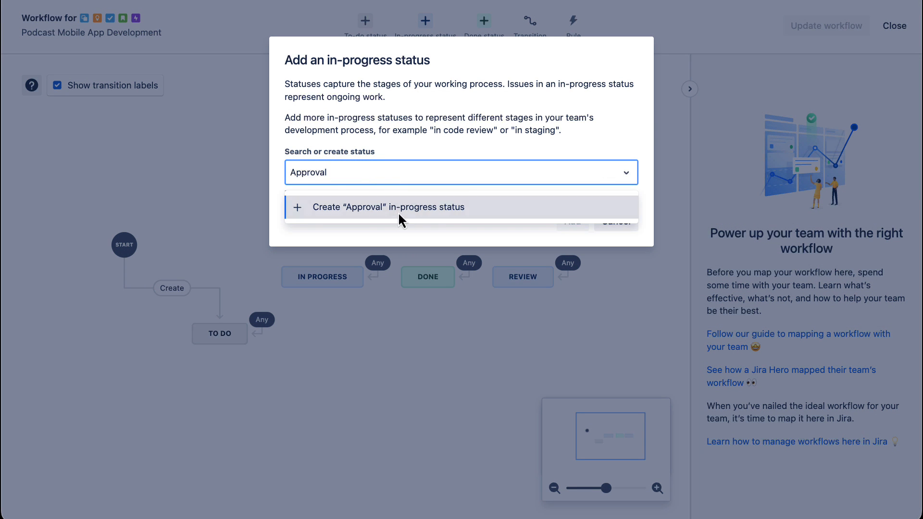
click(572, 221)
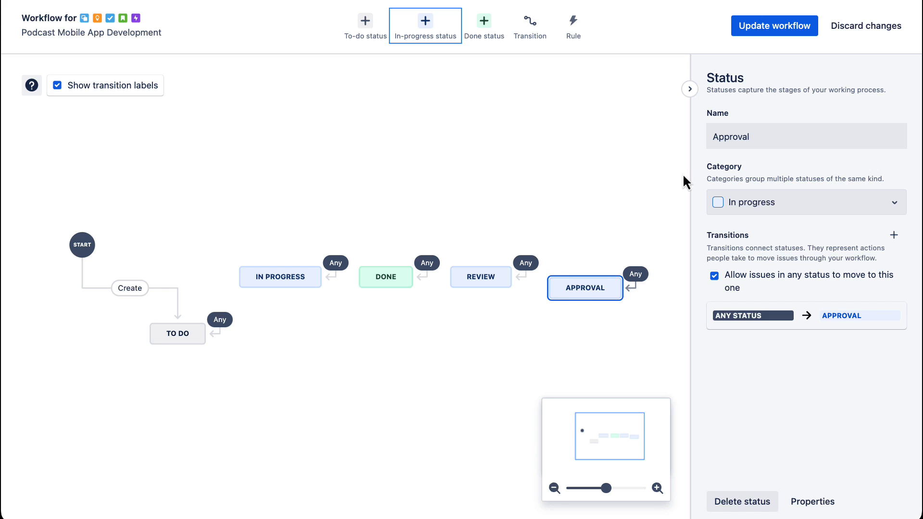
Step: Save the updated workflow, then assign the Approval status to the board's In Progress column and save the column changes
click(790, 28)
click(572, 202)
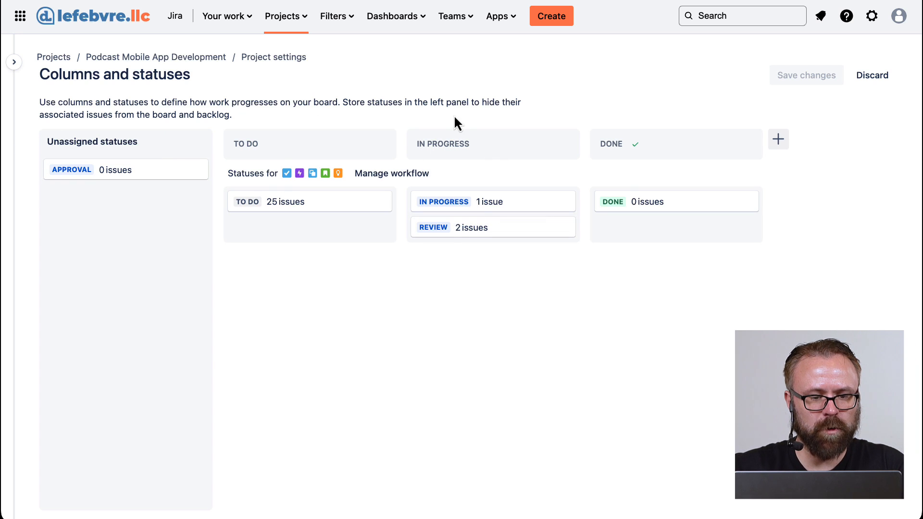
drag(65, 175, 466, 209)
click(807, 85)
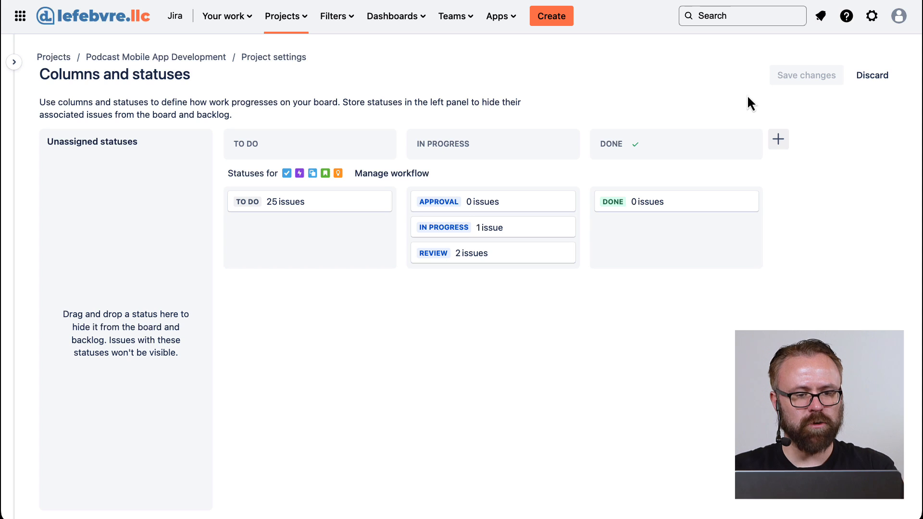
Step: Go to the Podcast Mobile App Development project's feature settings and enable the Backlog feature
click(299, 62)
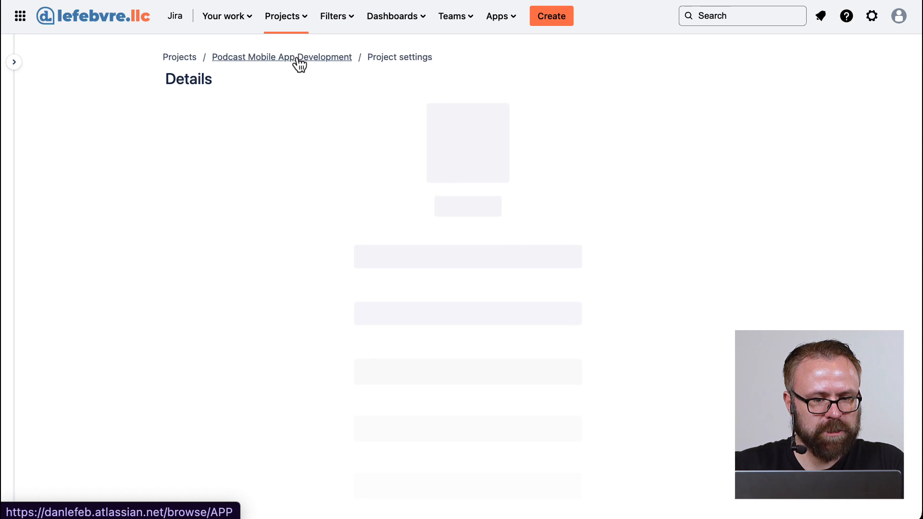
click(13, 62)
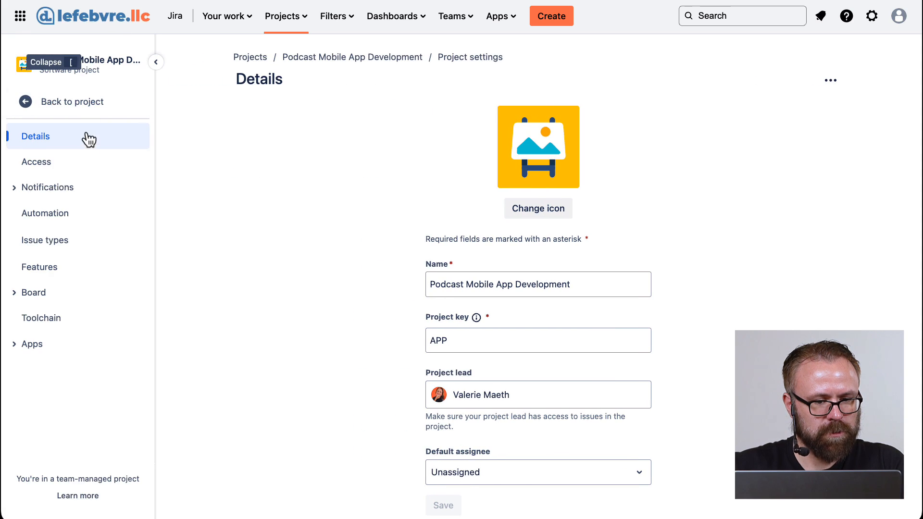
click(56, 270)
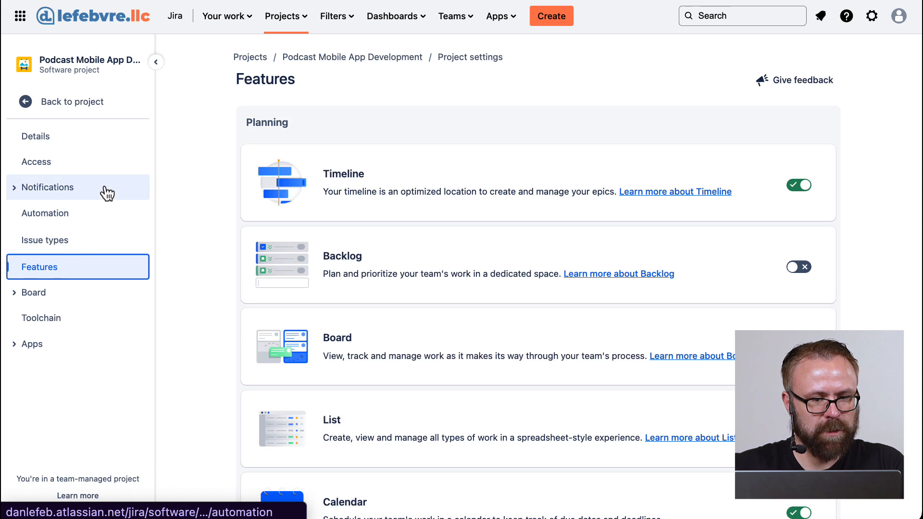
click(157, 63)
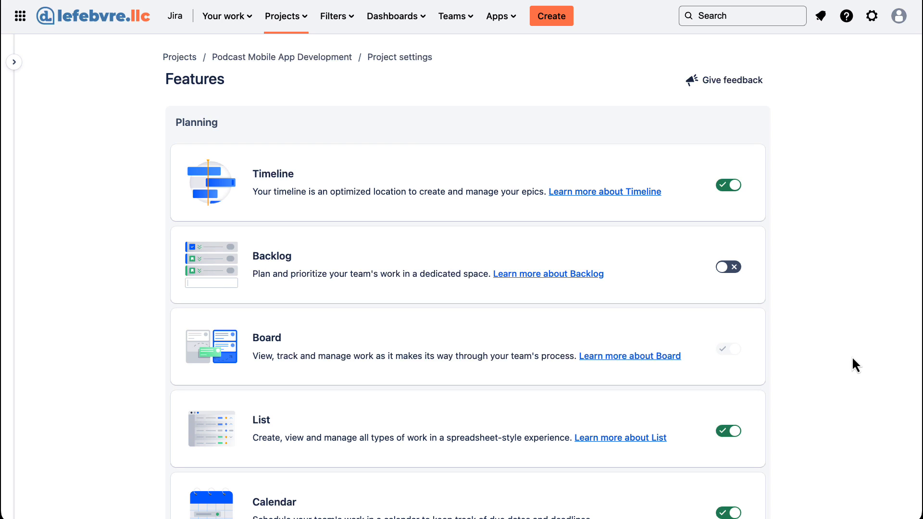
scroll(852, 359, down, 1)
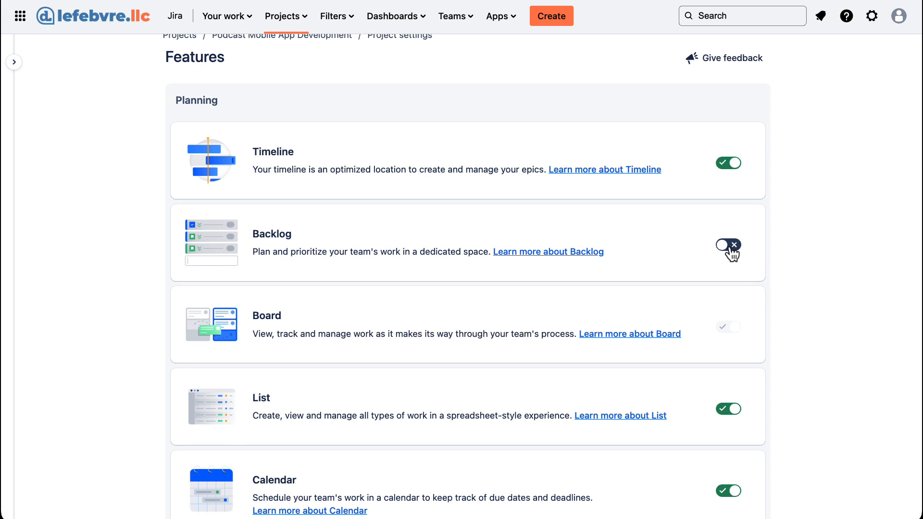
click(731, 246)
Step: Enable the Sprints and Estimation planning features for the project
scroll(766, 331, down, 8)
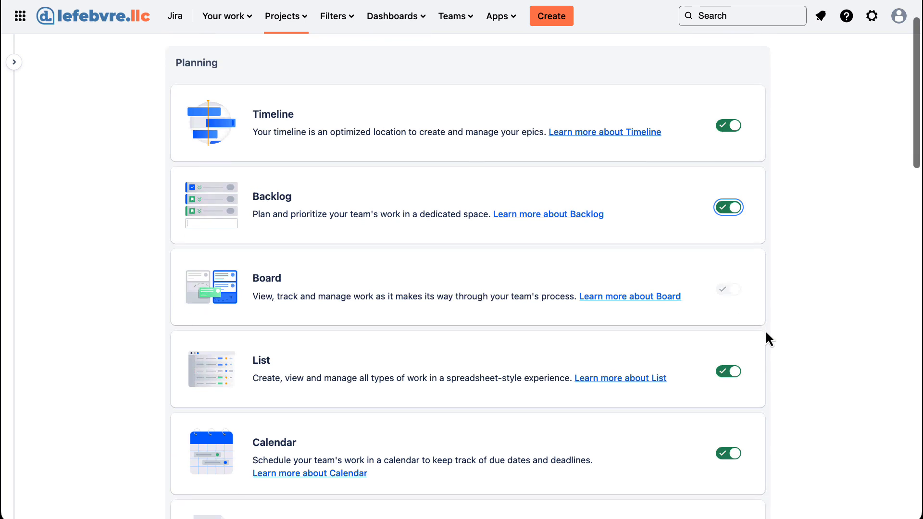
scroll(768, 339, down, 4)
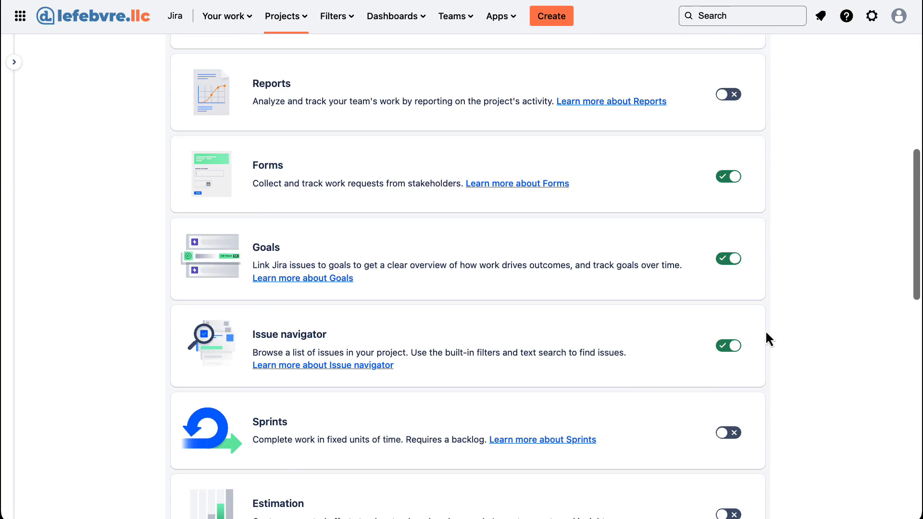
click(735, 343)
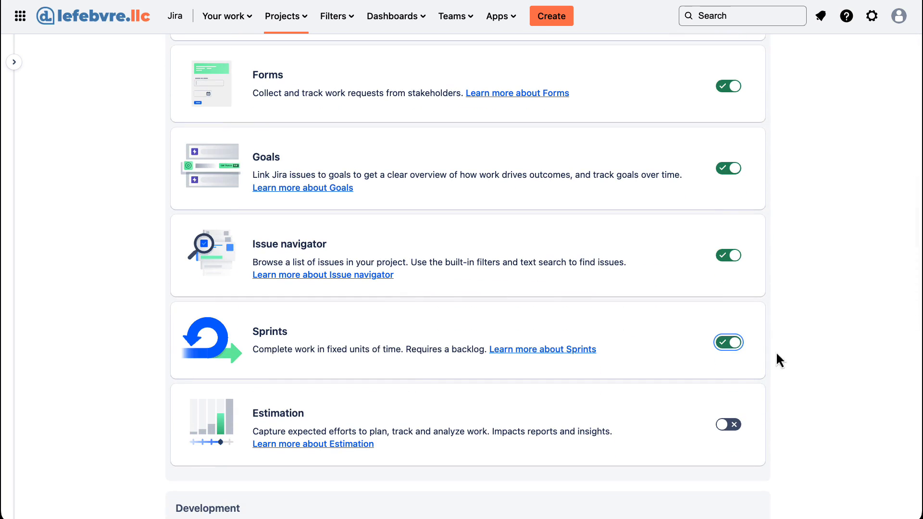
scroll(803, 365, down, 3)
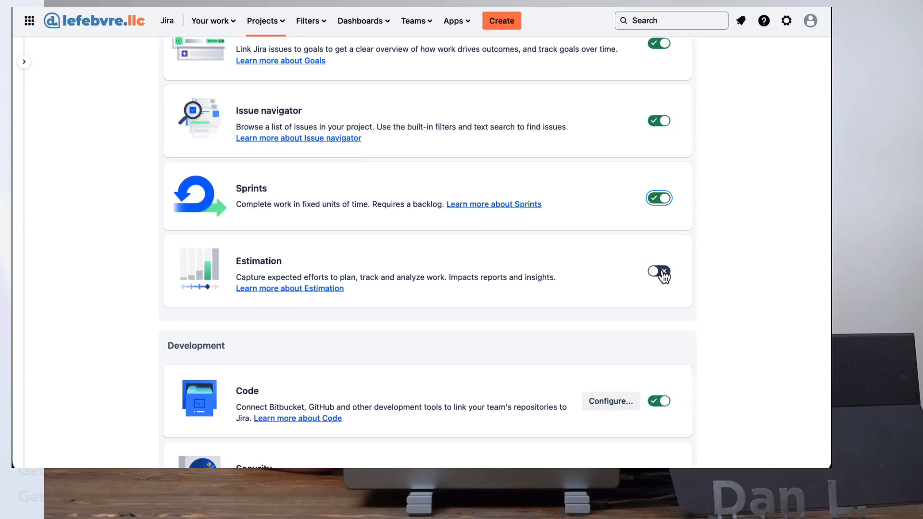
click(728, 297)
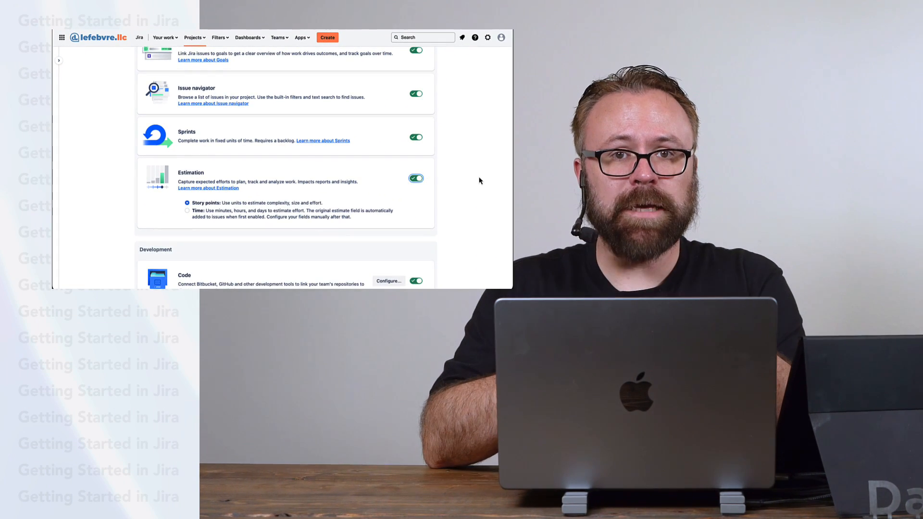
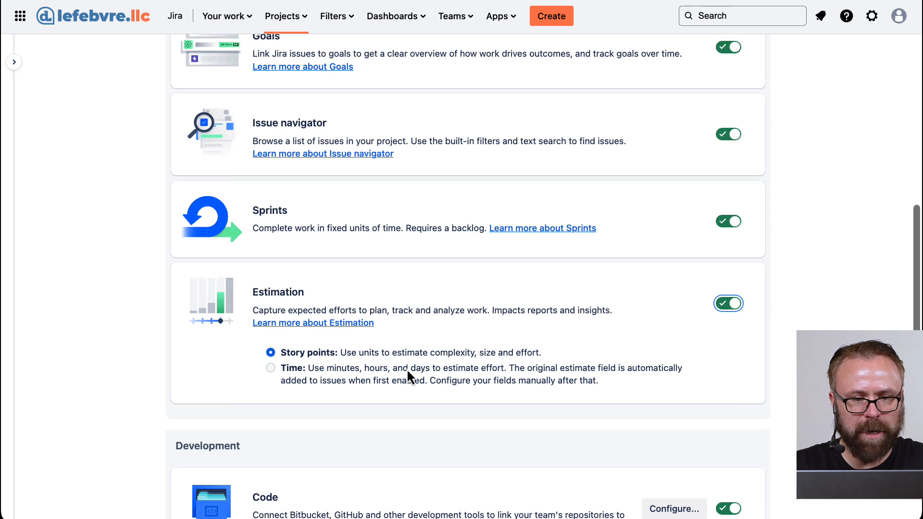
Step: Return from the settings to the project's board and open the project's backlog
scroll(406, 368, up, 15)
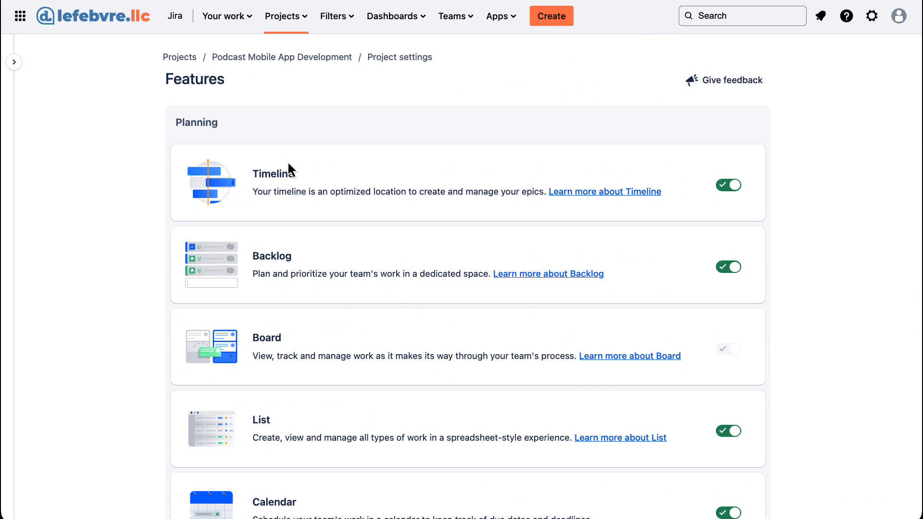
click(14, 61)
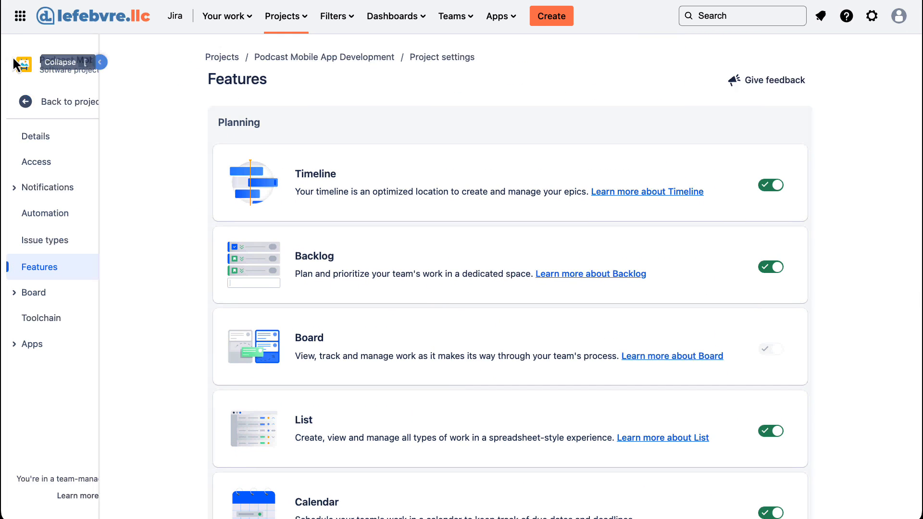
click(57, 106)
click(156, 62)
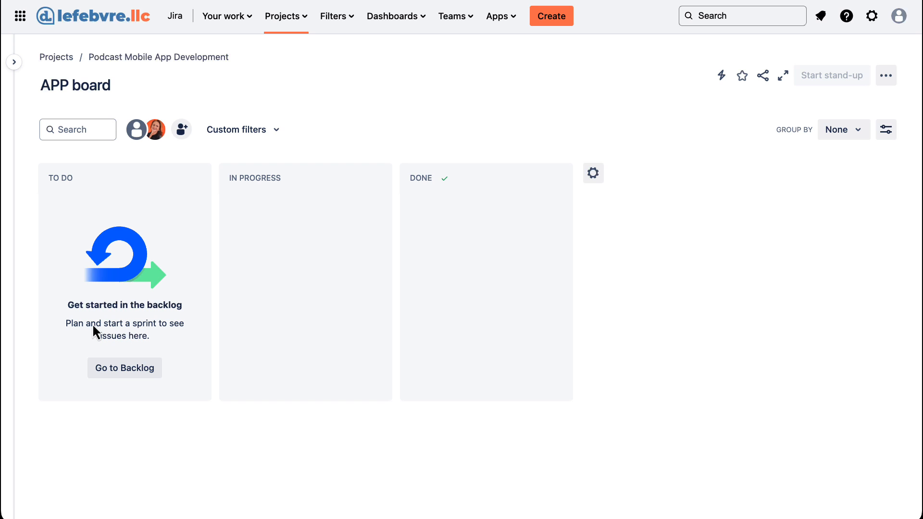
click(14, 62)
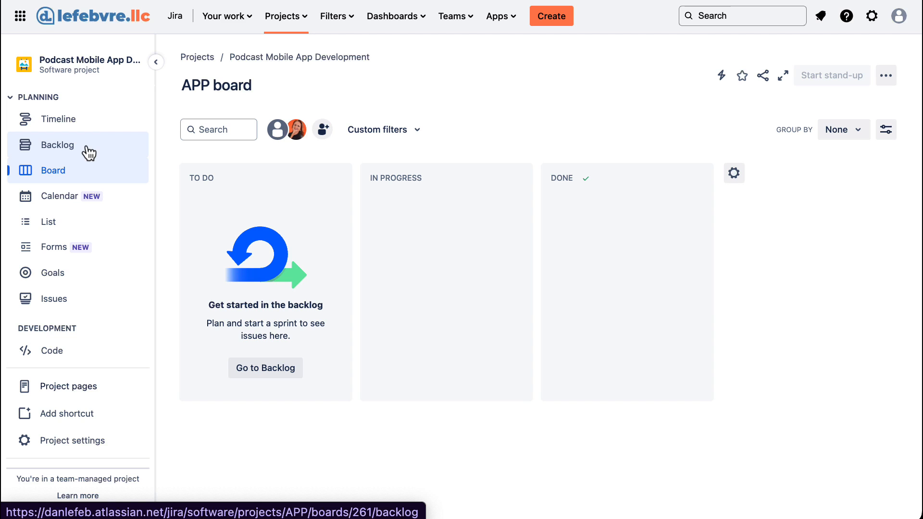
click(61, 155)
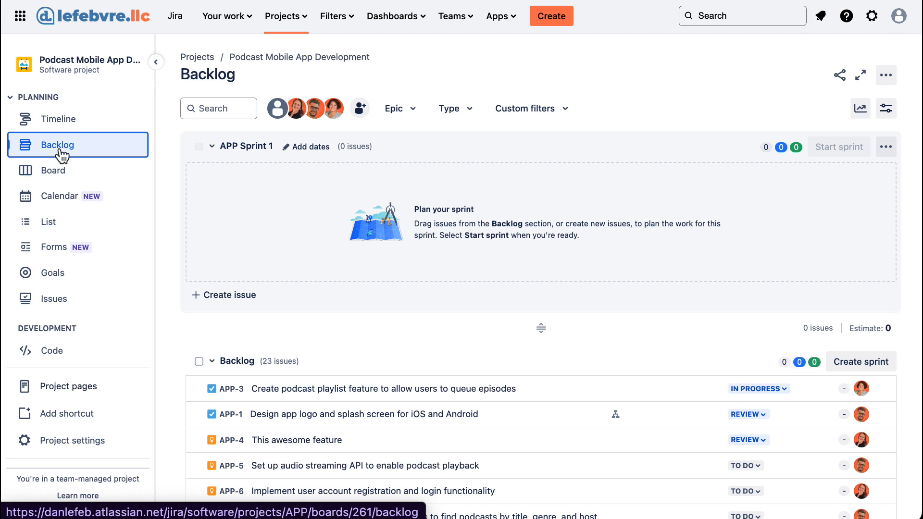
click(154, 62)
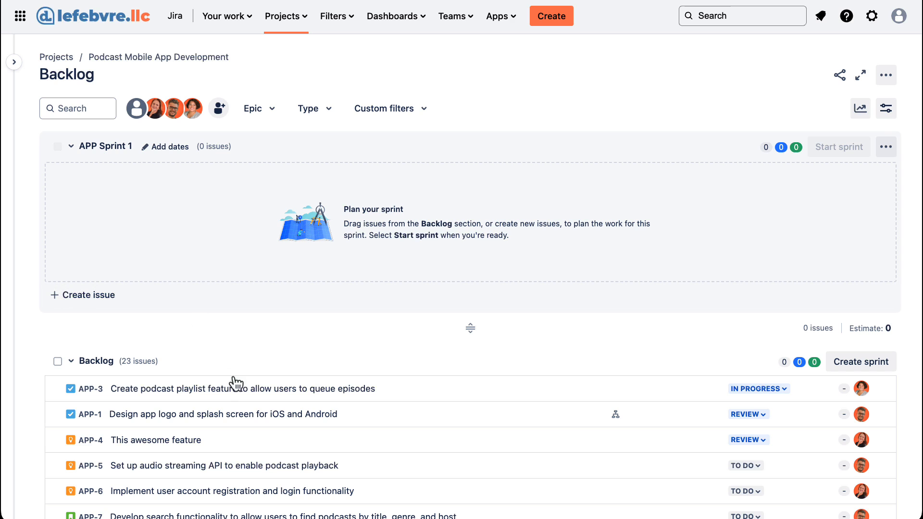
Step: Set the story point estimate of backlog issue APP-3 to 2 and move the issue into APP Sprint 1
click(445, 398)
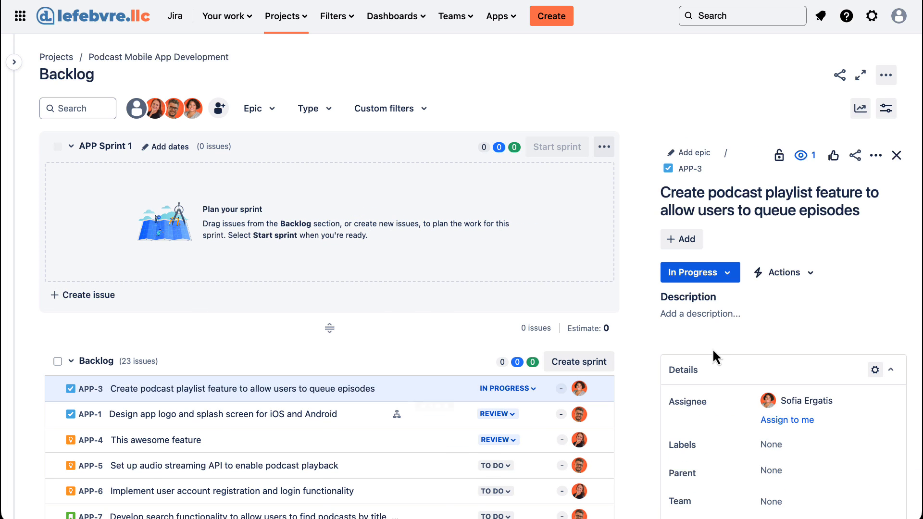
scroll(713, 351, down, 5)
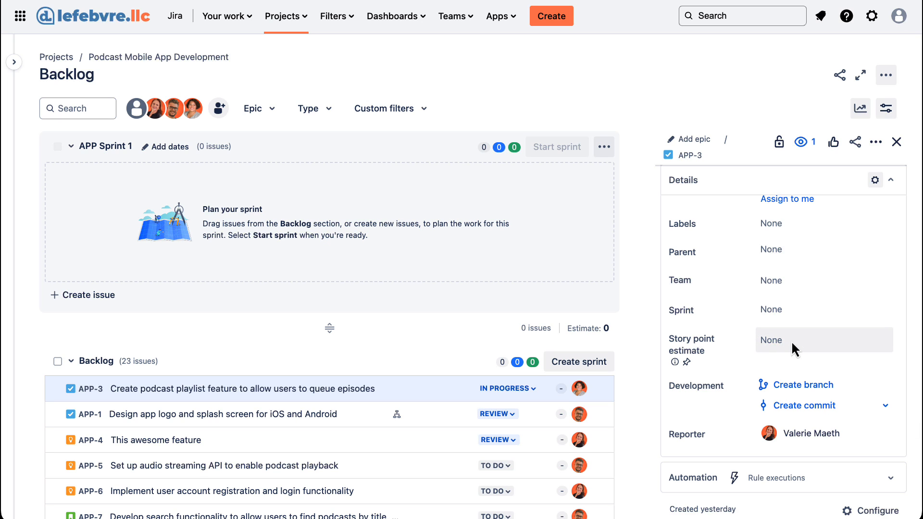
click(791, 342)
text(2)
click(856, 361)
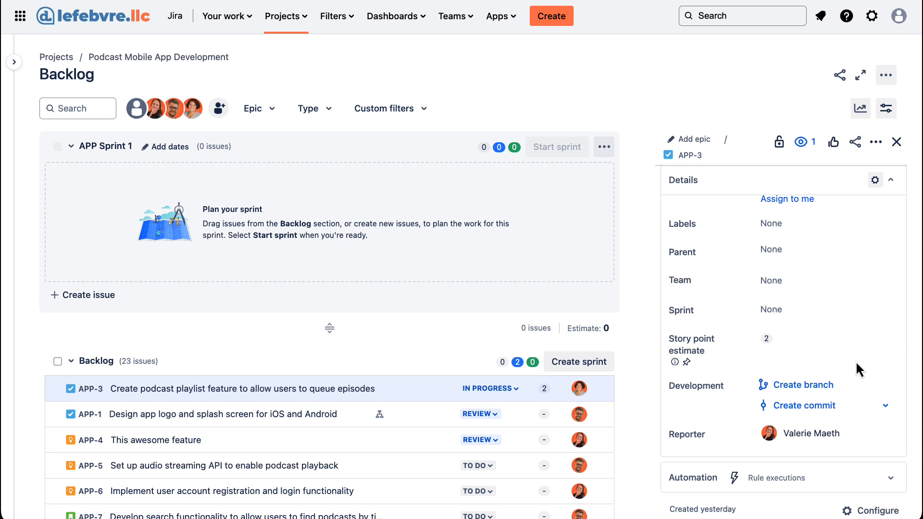
click(897, 142)
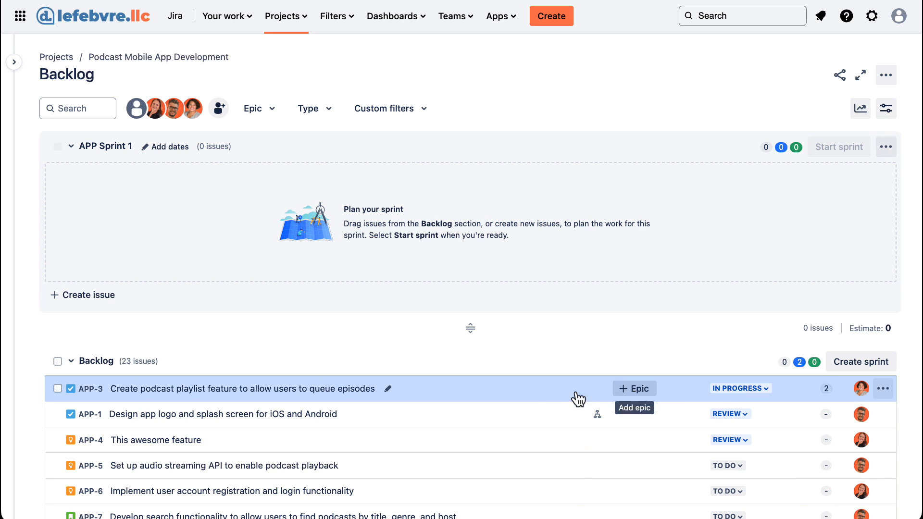
drag(540, 387, 541, 224)
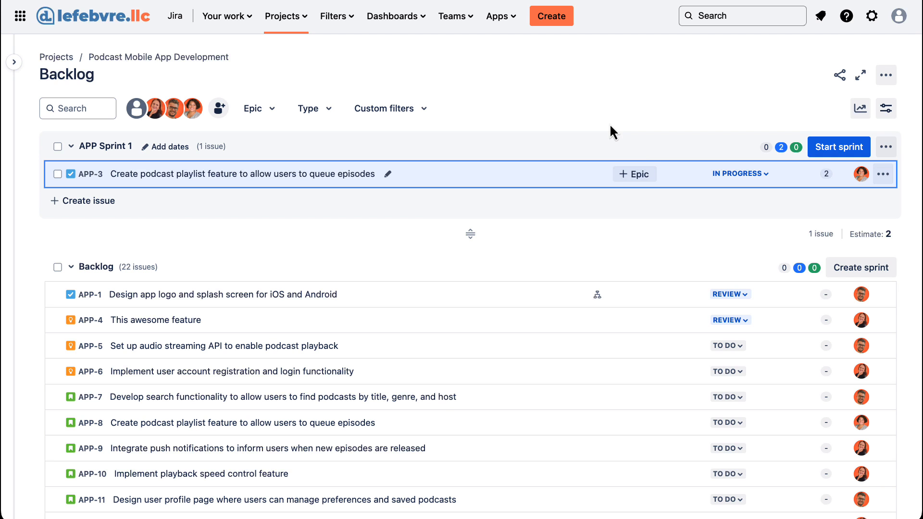
Step: Reopen the project's feature settings and review which planning features are switched on or off
click(14, 62)
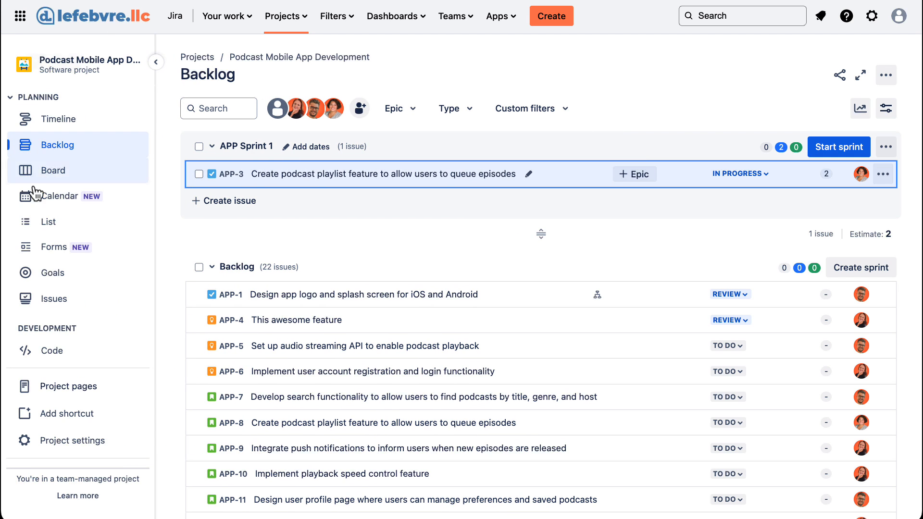
click(75, 442)
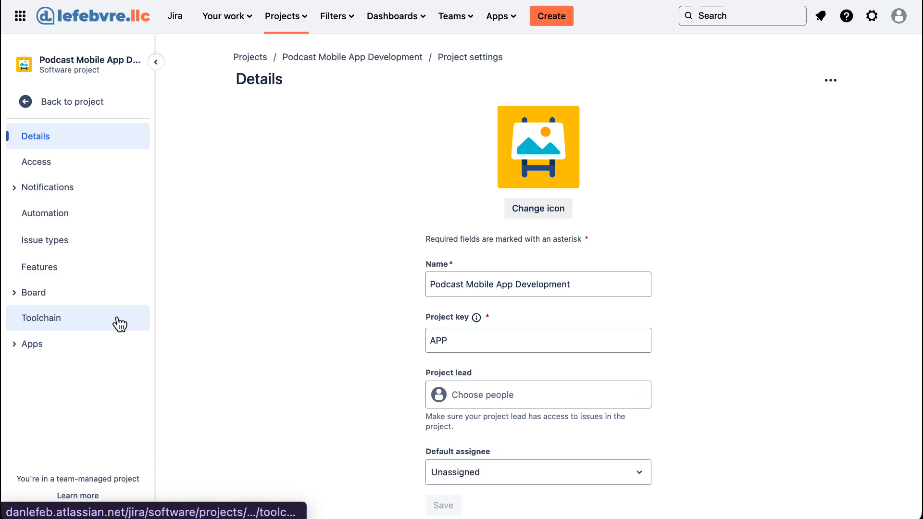
click(72, 266)
scroll(203, 177, down, 10)
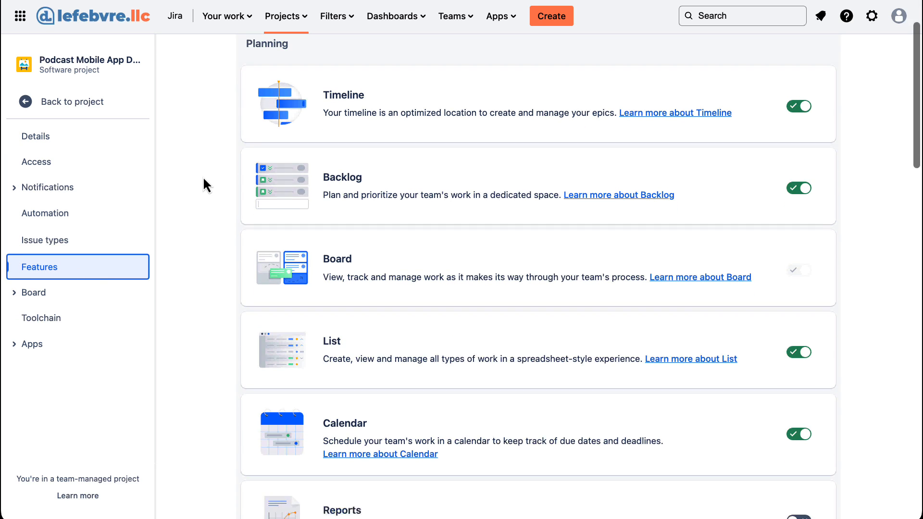
scroll(203, 177, down, 3)
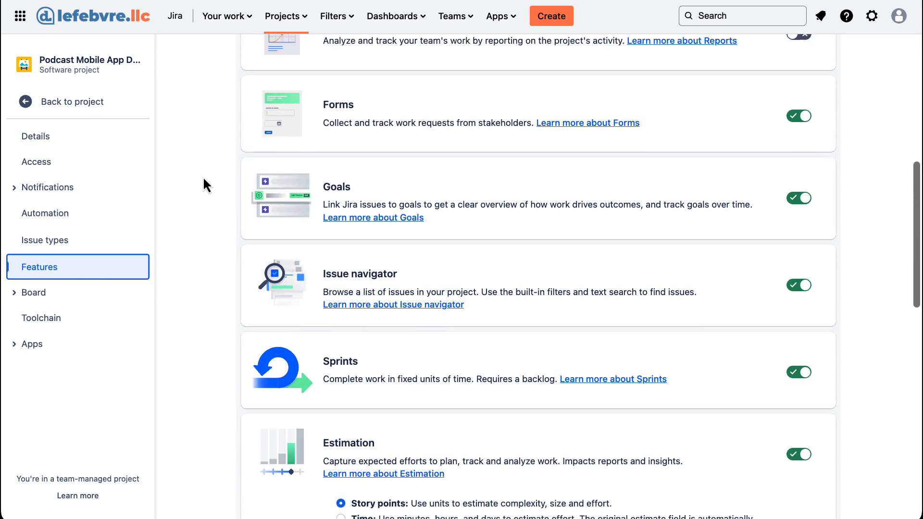
scroll(193, 206, up, 10)
scroll(193, 214, down, 1)
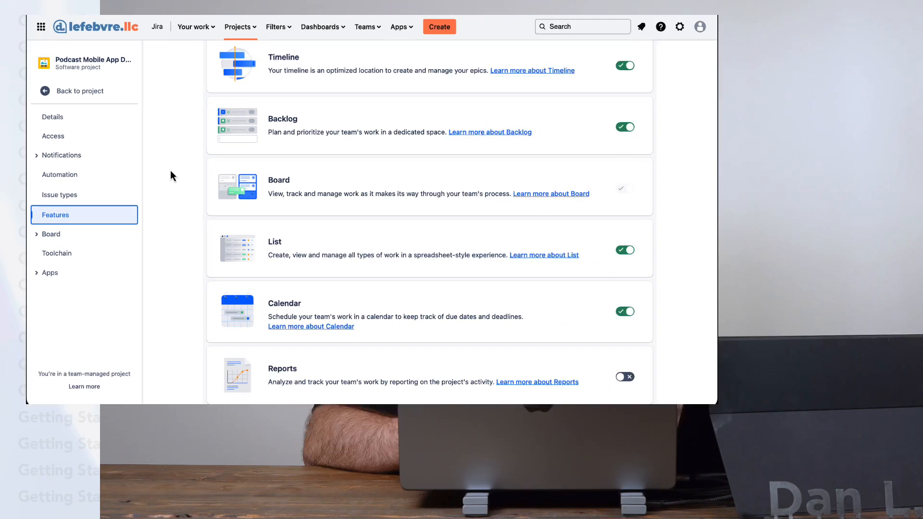
scroll(194, 211, down, 3)
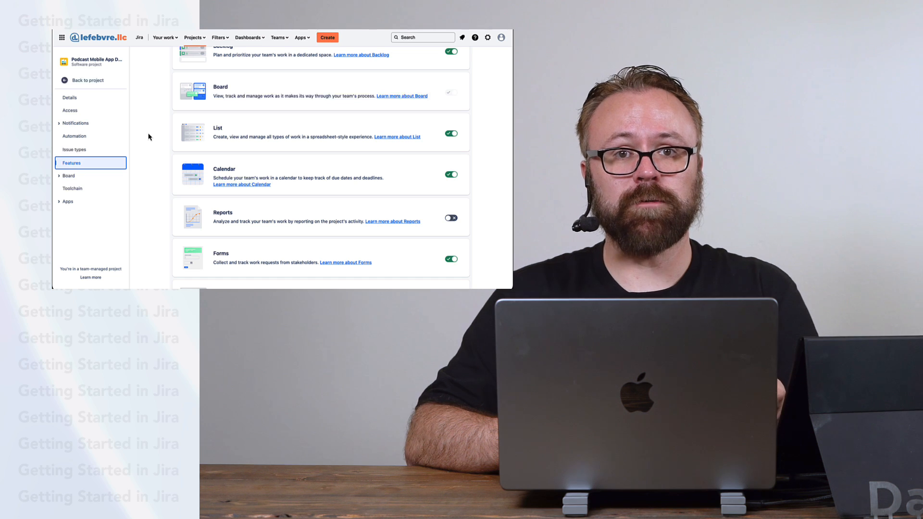
Step: Look through the rest of the project's feature list, from Calendar and Reports down to Sprints and Estimation
scroll(148, 138, down, 1)
scroll(148, 137, down, 4)
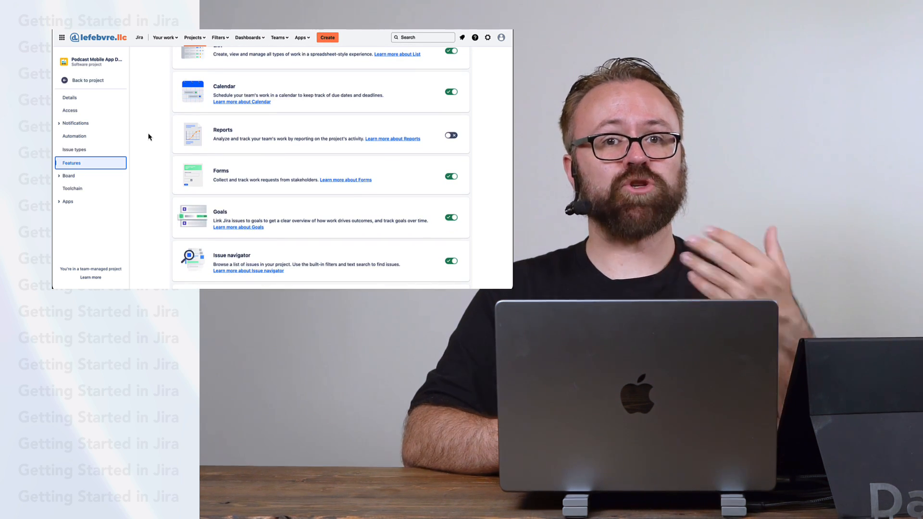
scroll(148, 137, down, 3)
scroll(148, 137, down, 3)
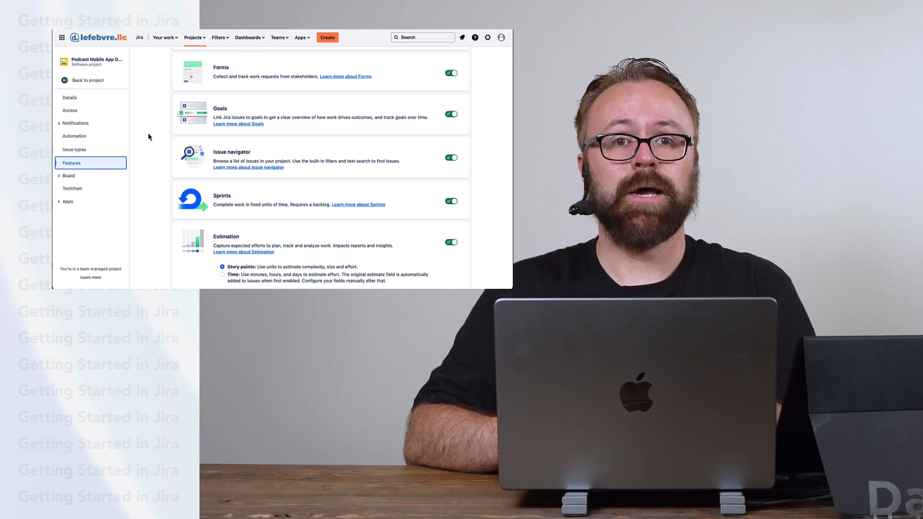
scroll(148, 137, up, 10)
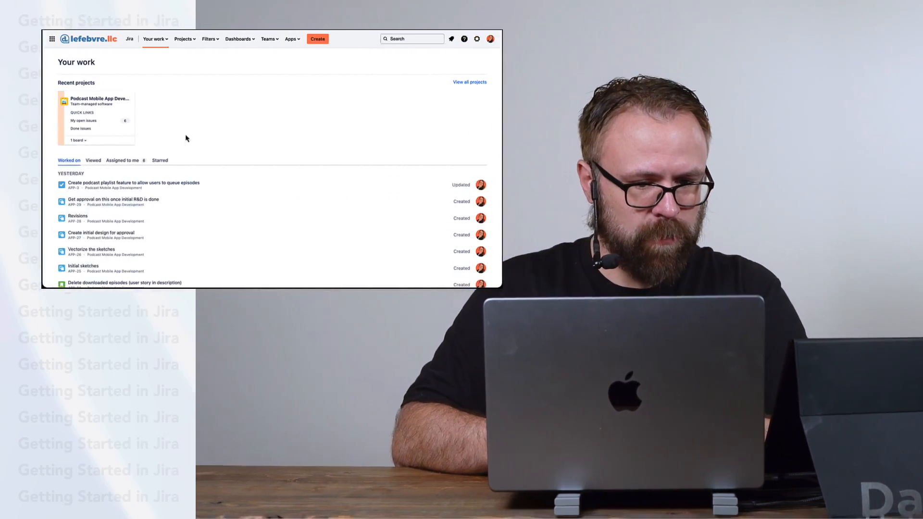
Step: Open the Podcast Mobile App Development project's timeline and check its status category and custom filter options
click(115, 100)
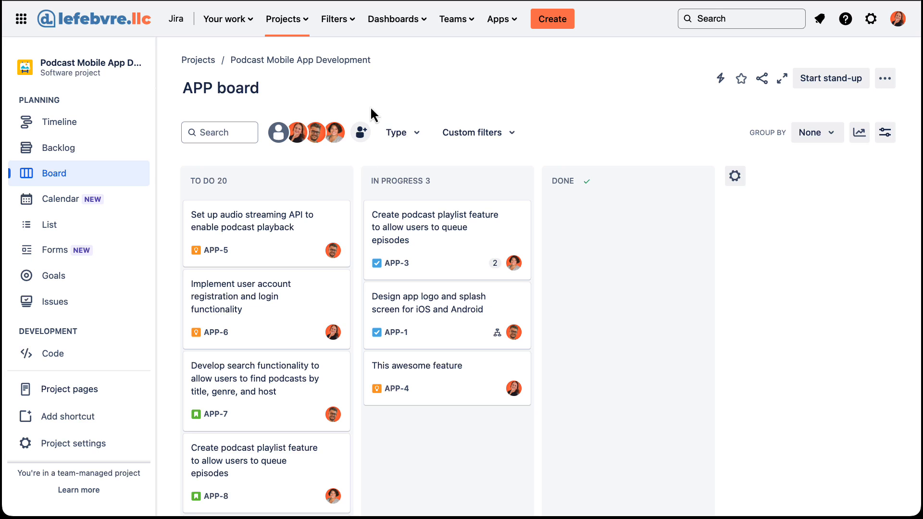
click(89, 124)
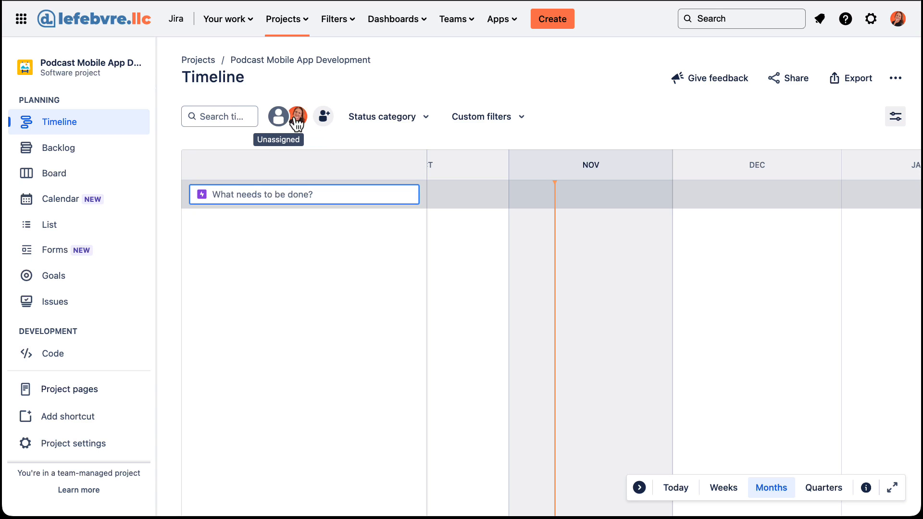
click(387, 123)
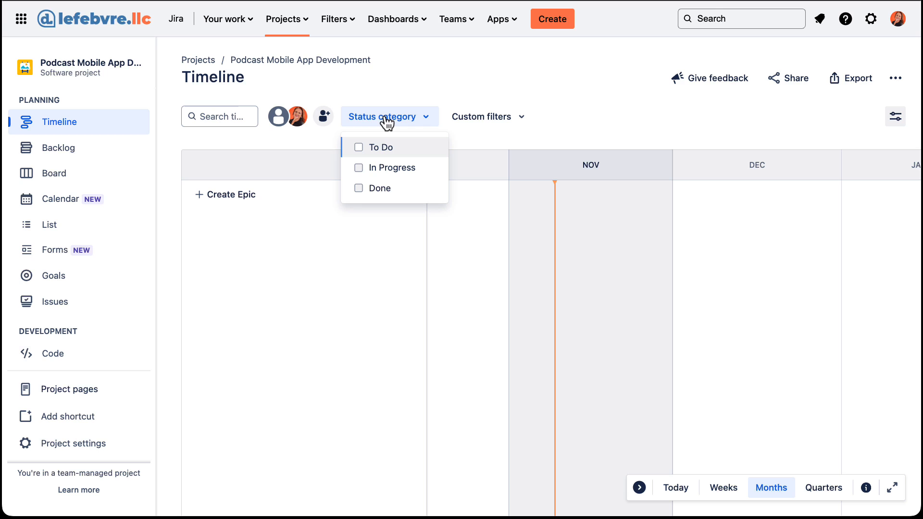
click(506, 124)
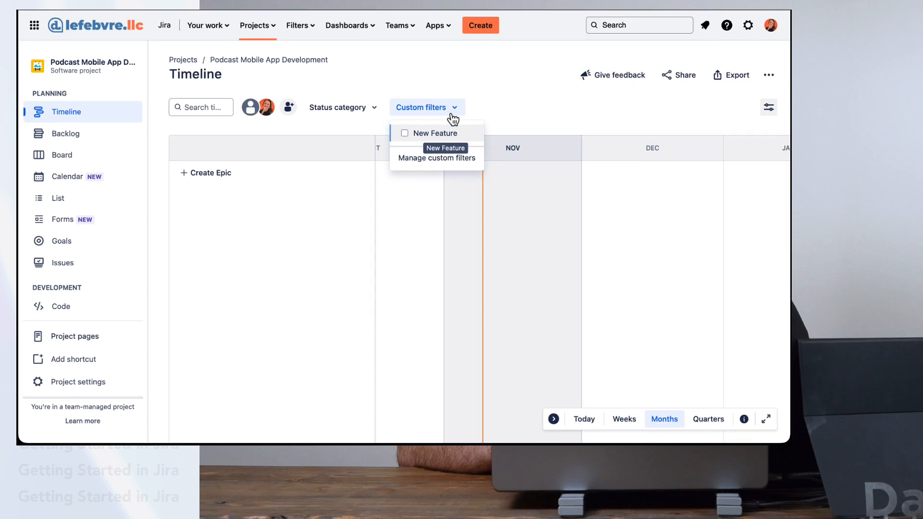
click(526, 122)
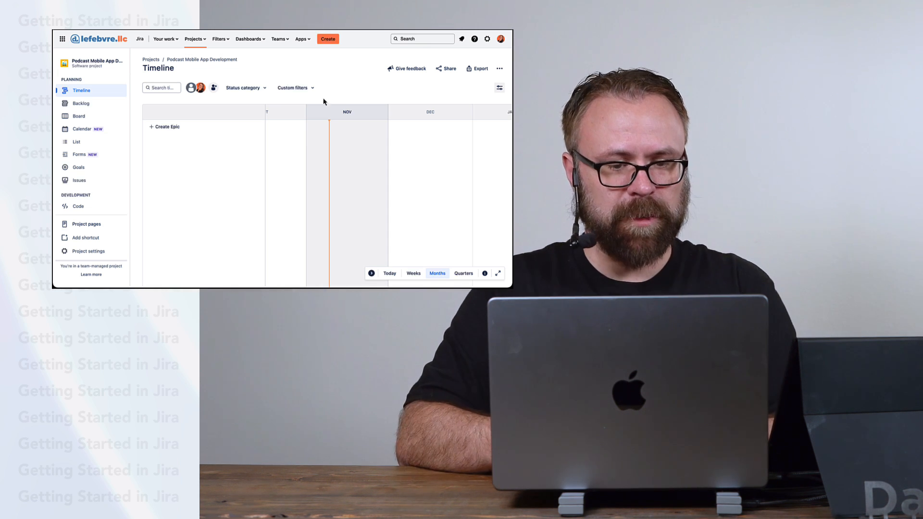
Step: Create an epic named "Podcast Playback and Controls" on the timeline
click(173, 128)
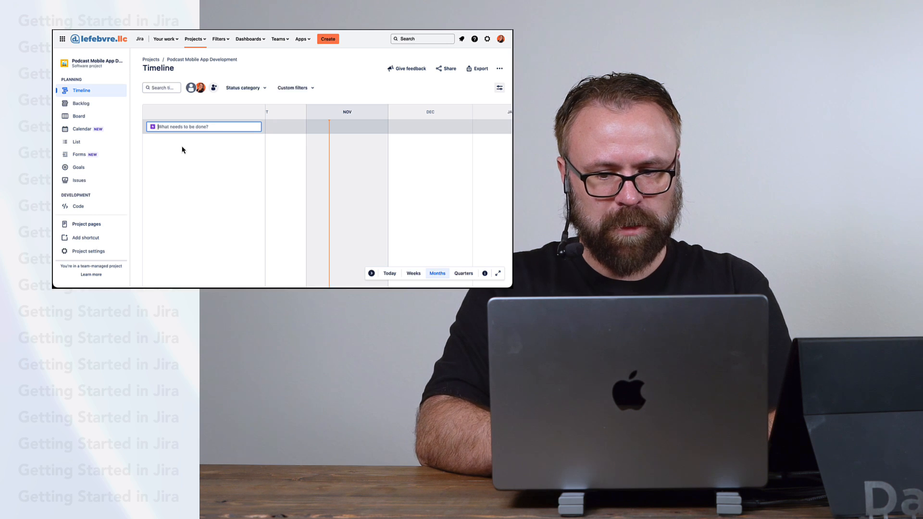
text(P)
text(odcast)
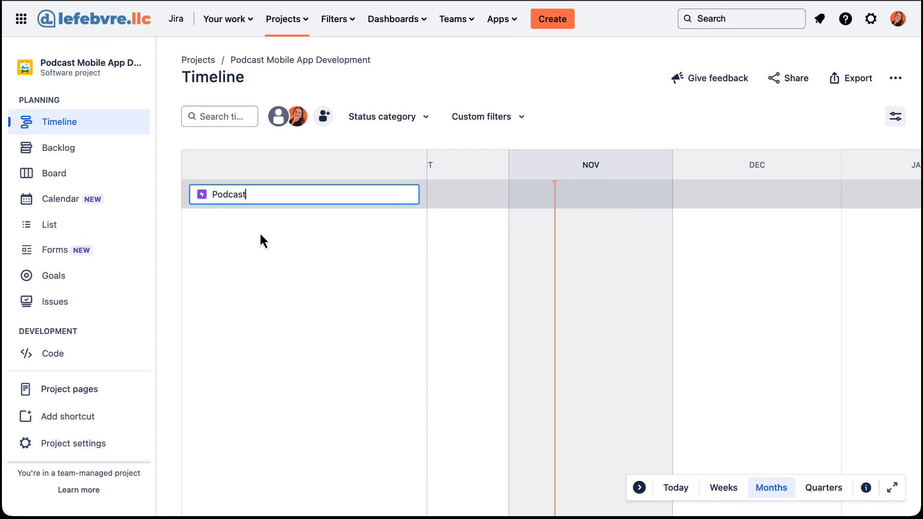
text( Playback and Controls)
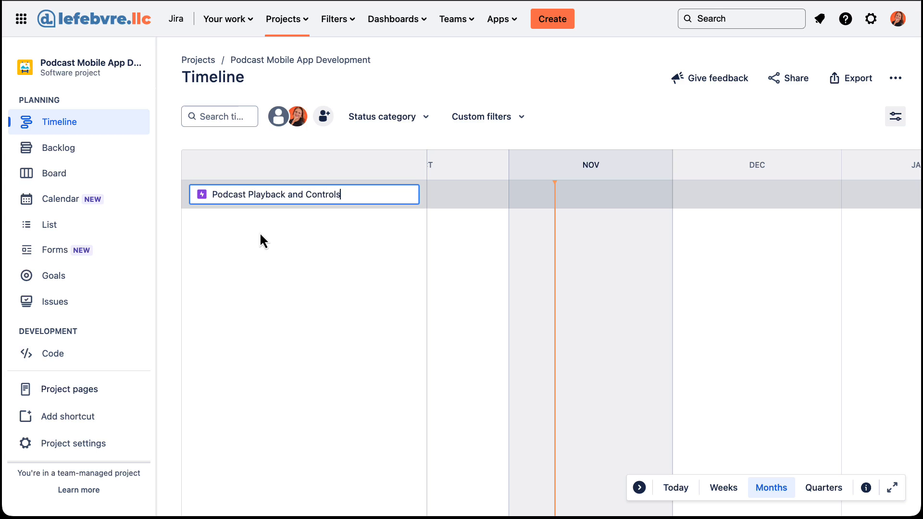
key(Return)
Step: Add two more epics named "Podcast Discovery and Recommendations" and "Offline Listening and Downloads"
text(Podcast Disco)
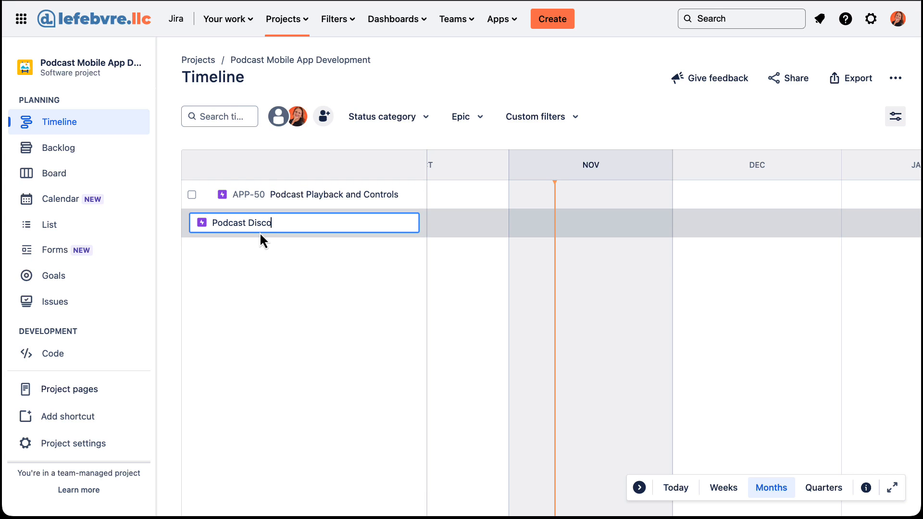
text(very and Recommendations)
key(Return)
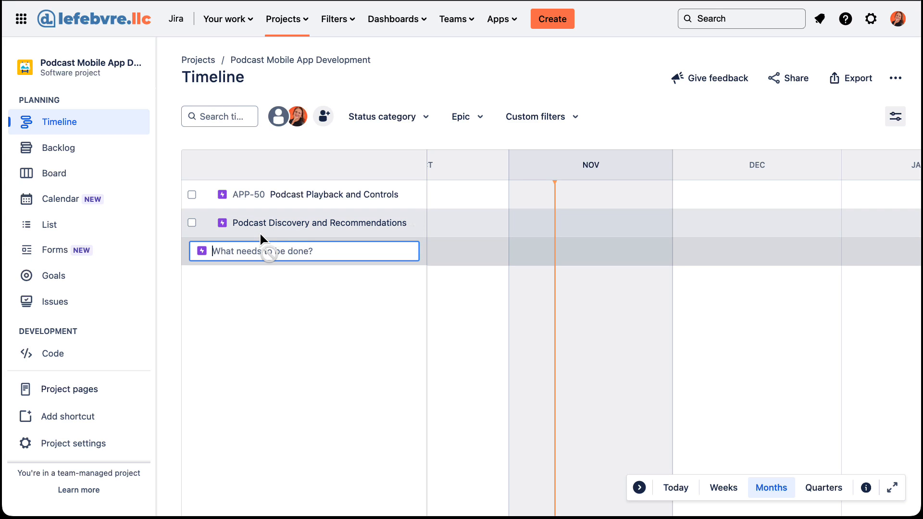
text(Offline Listening and Downloads)
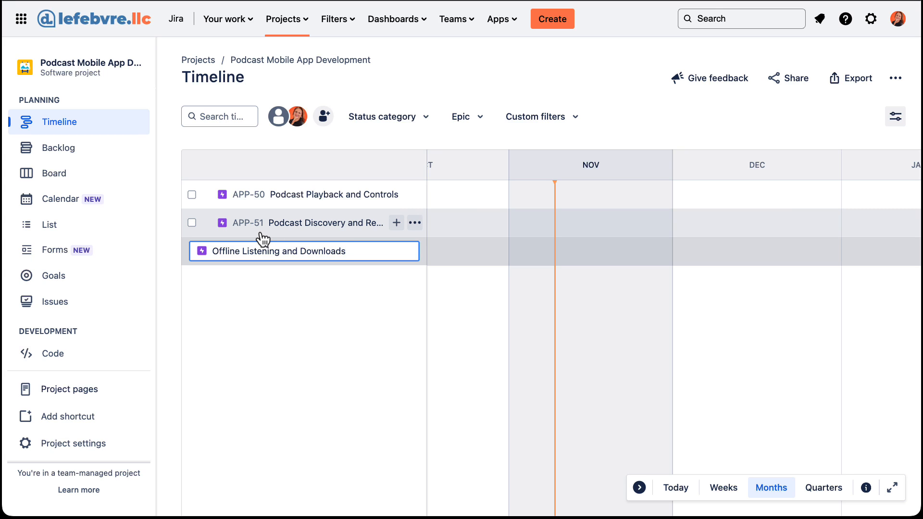
key(Return)
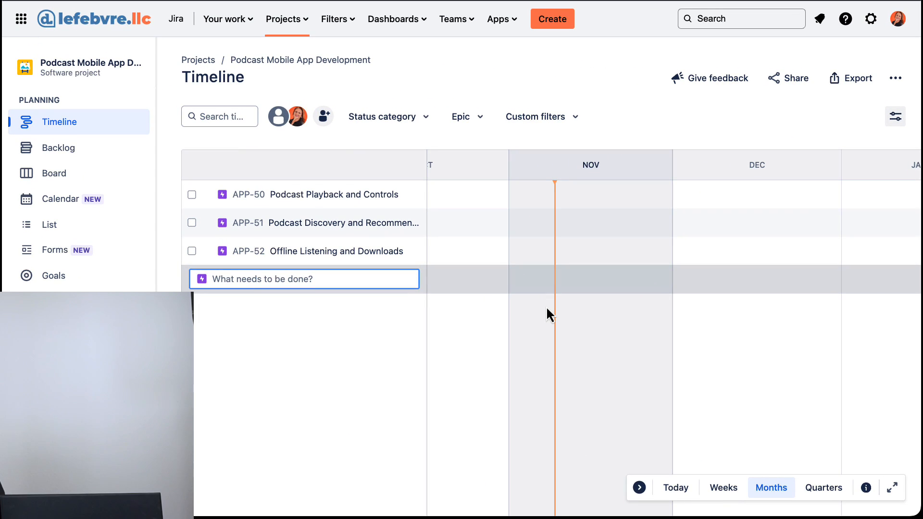
Step: Create child work under the Podcast Playback and Controls epic from the copied summary text, keeping the Story issue type
mouse_move(398, 196)
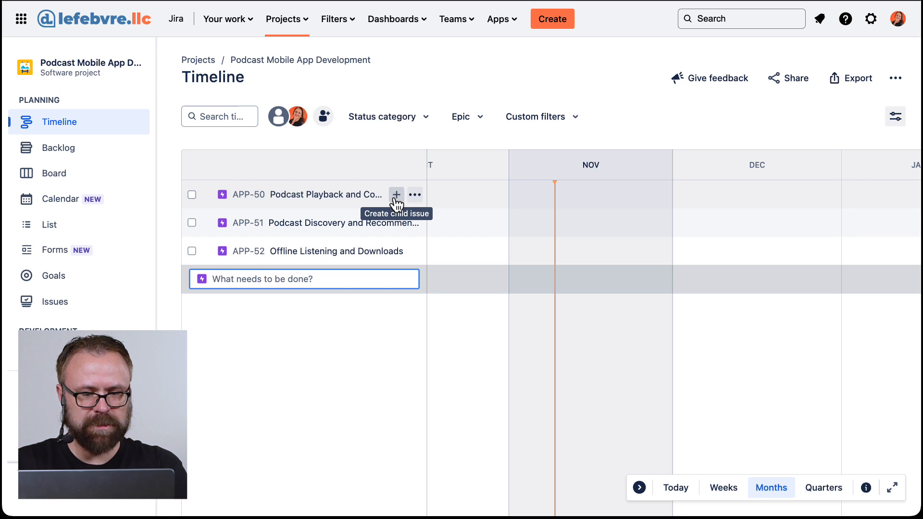
click(396, 195)
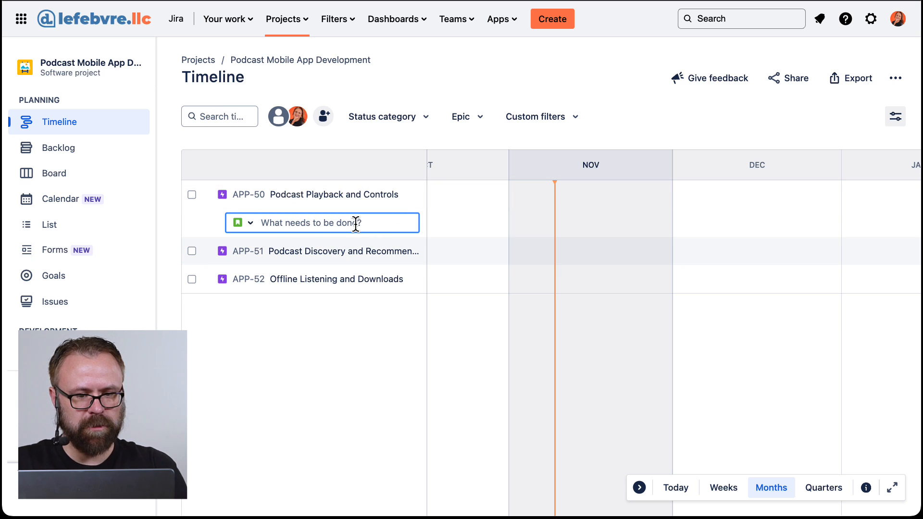
click(247, 223)
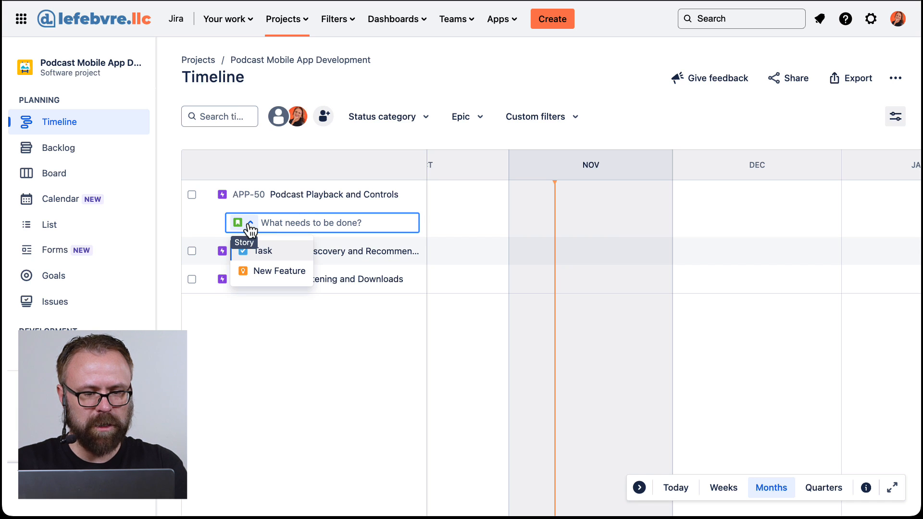
click(248, 225)
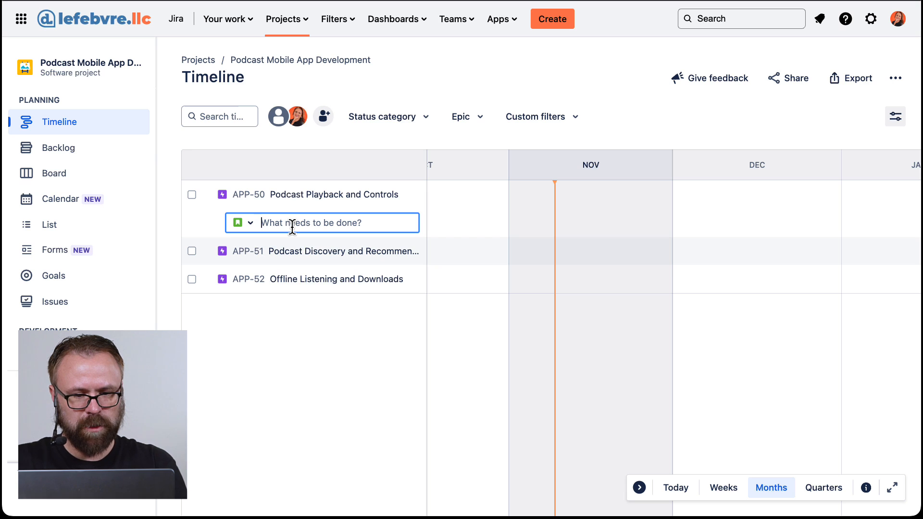
key(super+v)
key(Return)
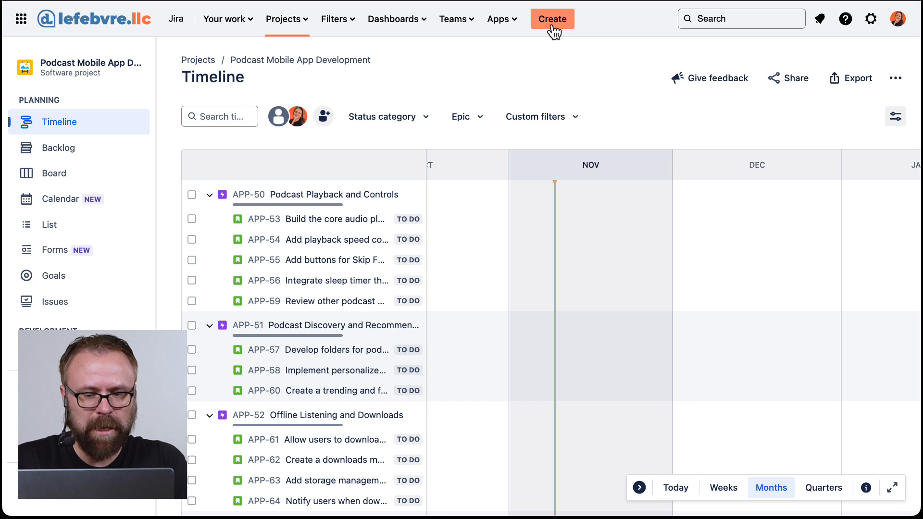
Step: Schedule the three epics as staggered 14-day bars on the timeline, with Podcast Playback and Controls starting 2024/11/10 and the others in mid and late November
mouse_move(384, 203)
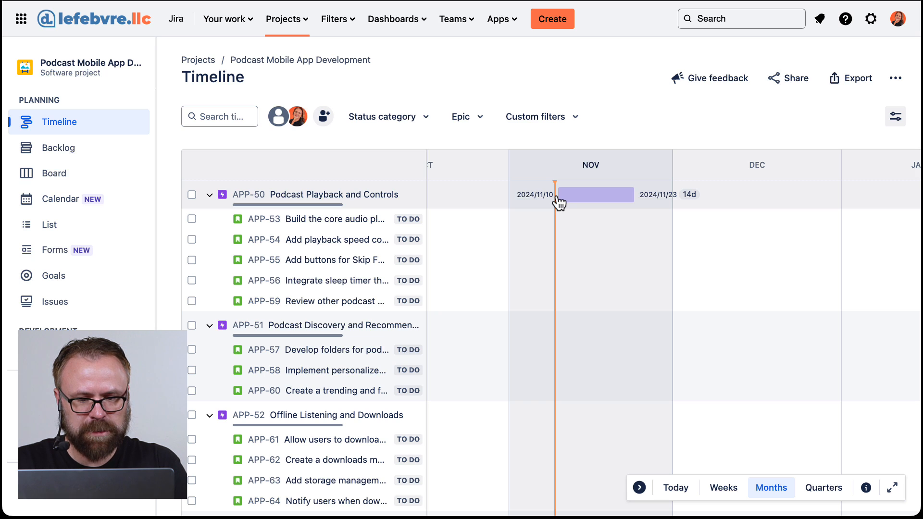
click(559, 198)
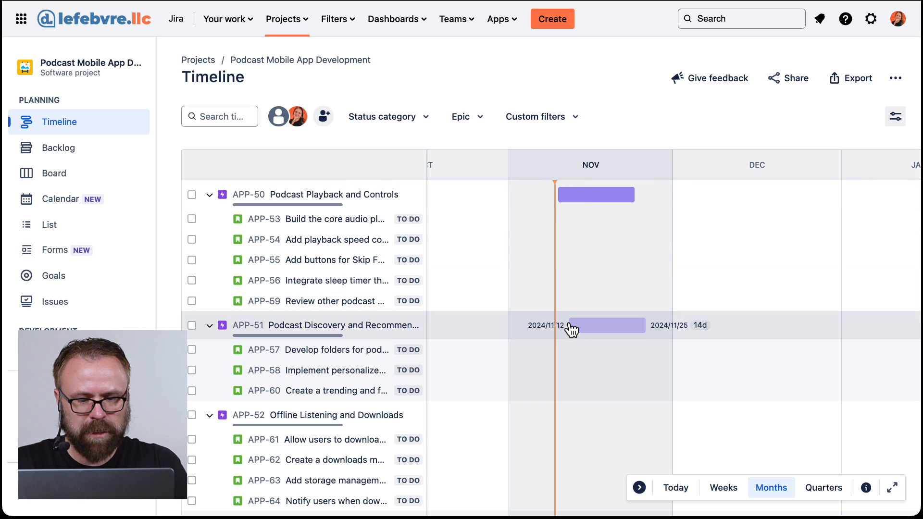
click(593, 330)
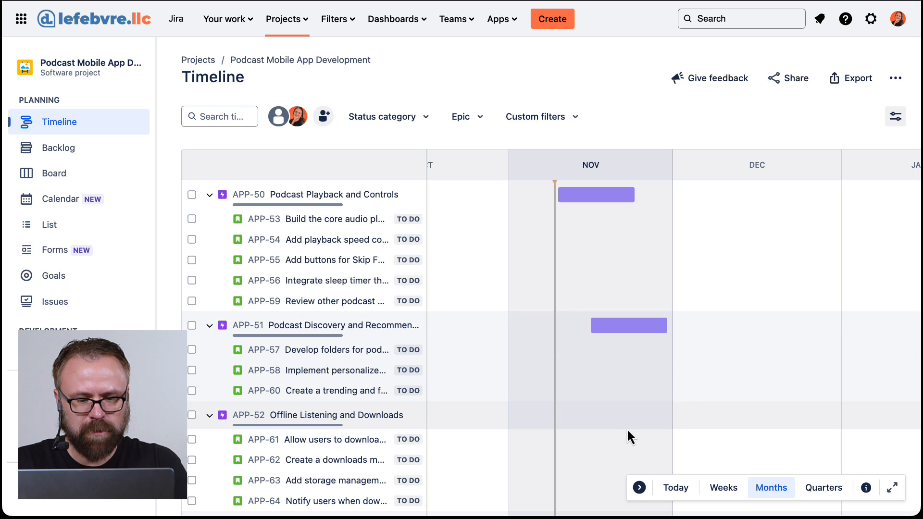
click(641, 423)
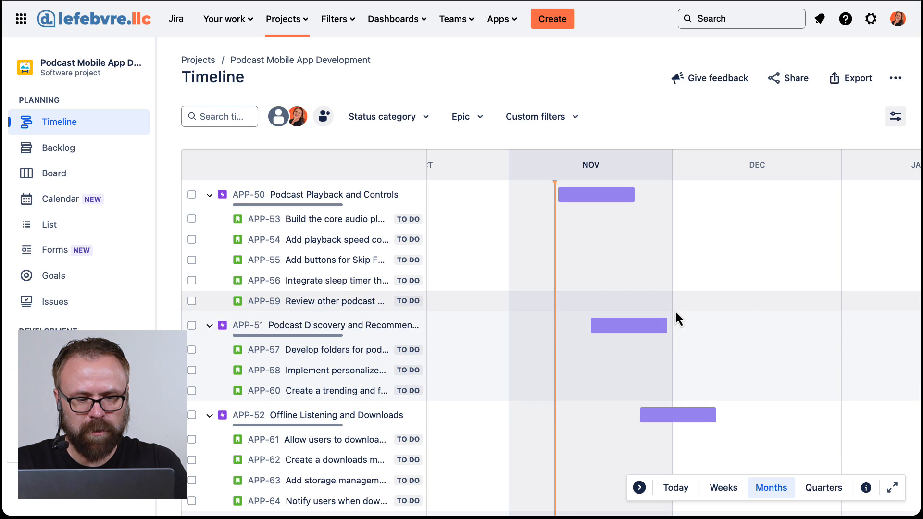
Step: Collapse all three epics and extend the Podcast Playback and Controls bar to end on 2024/11/27
click(211, 416)
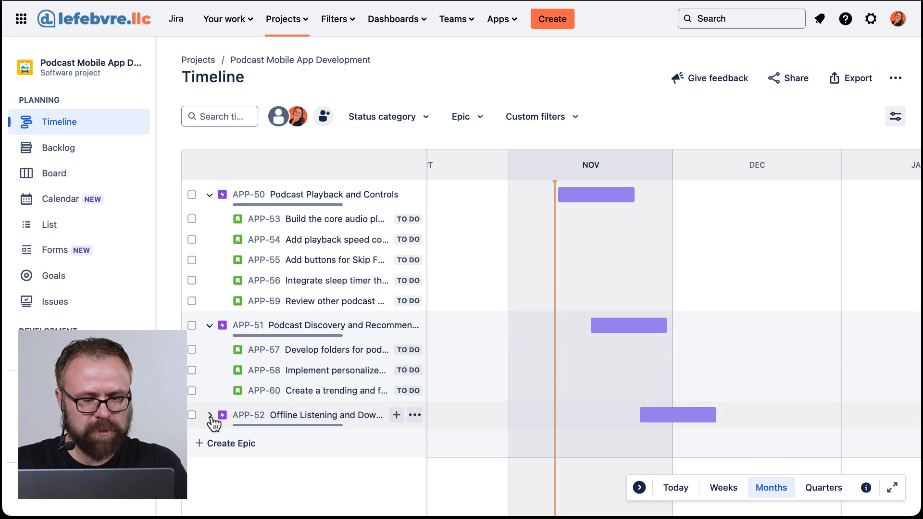
click(210, 325)
click(209, 194)
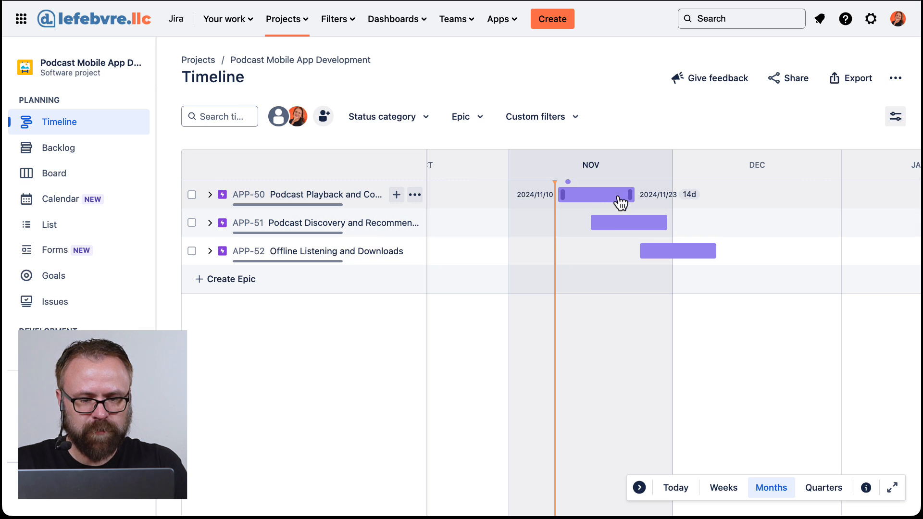
drag(631, 194, 657, 195)
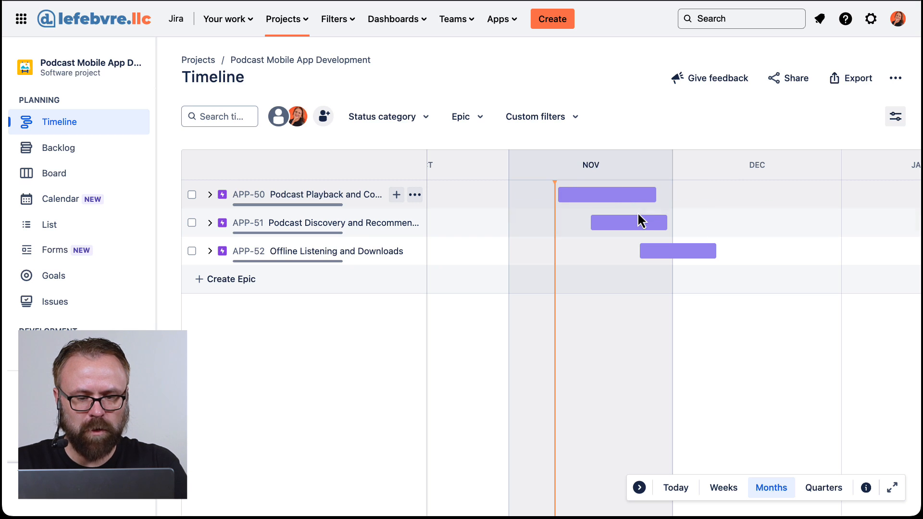
mouse_move(622, 203)
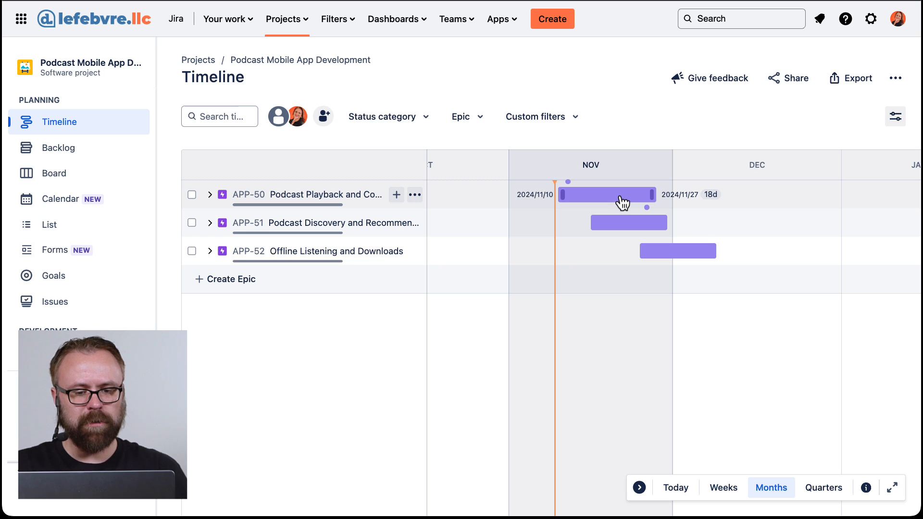
Step: Set the start date of the Podcast Playback and Controls epic to 11/5/2024 in its issue details and close them
click(325, 197)
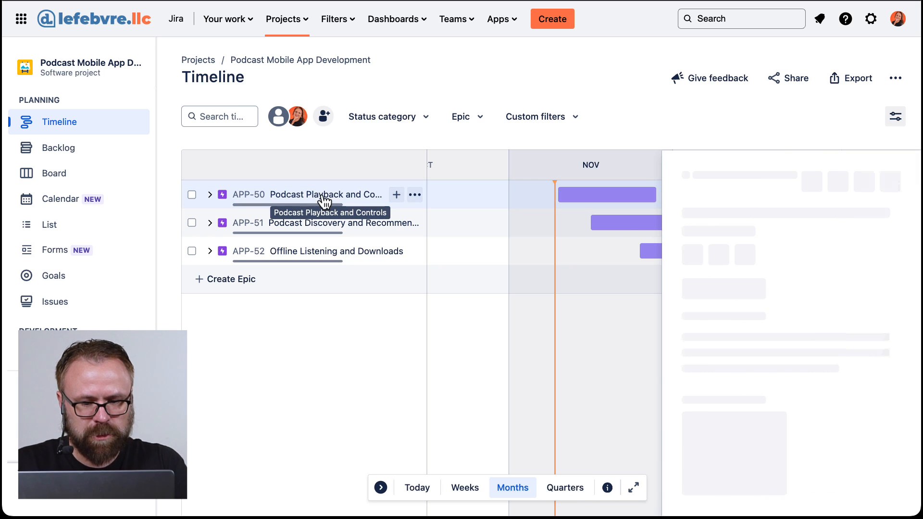
scroll(789, 301, down, 8)
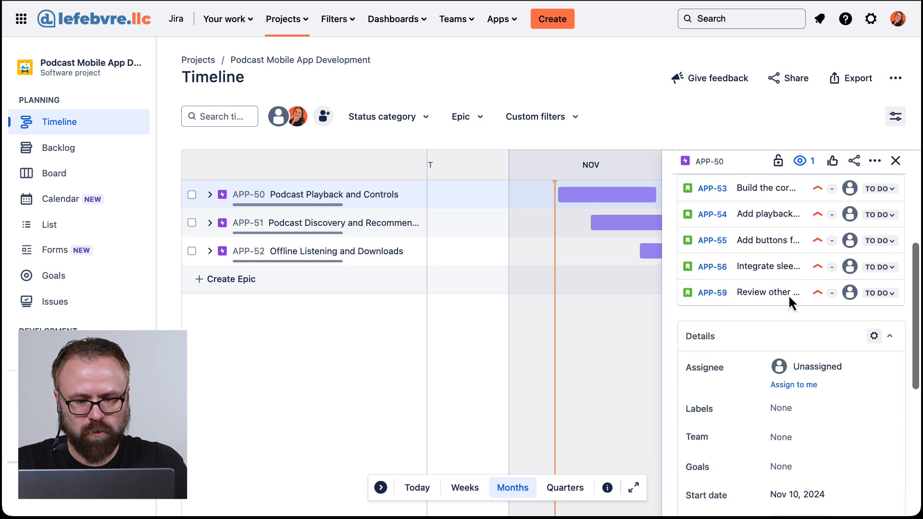
scroll(790, 296, down, 1)
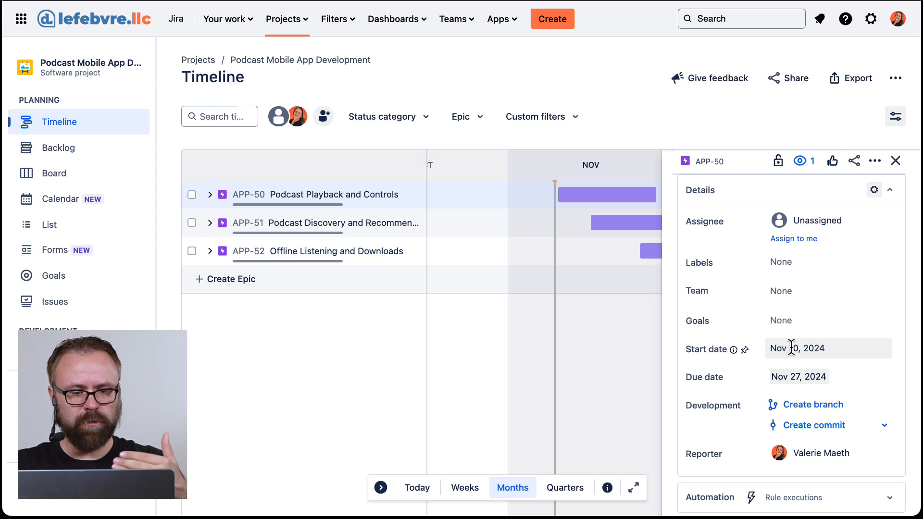
mouse_move(591, 203)
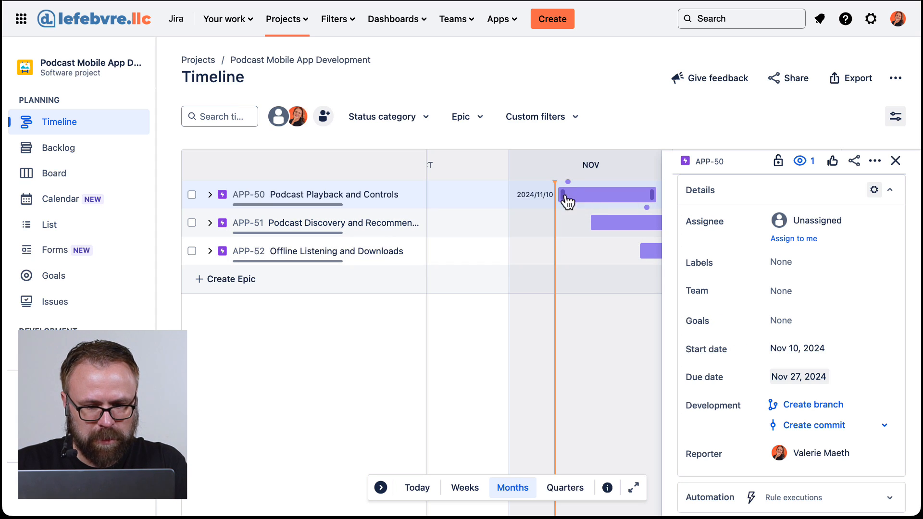
click(802, 349)
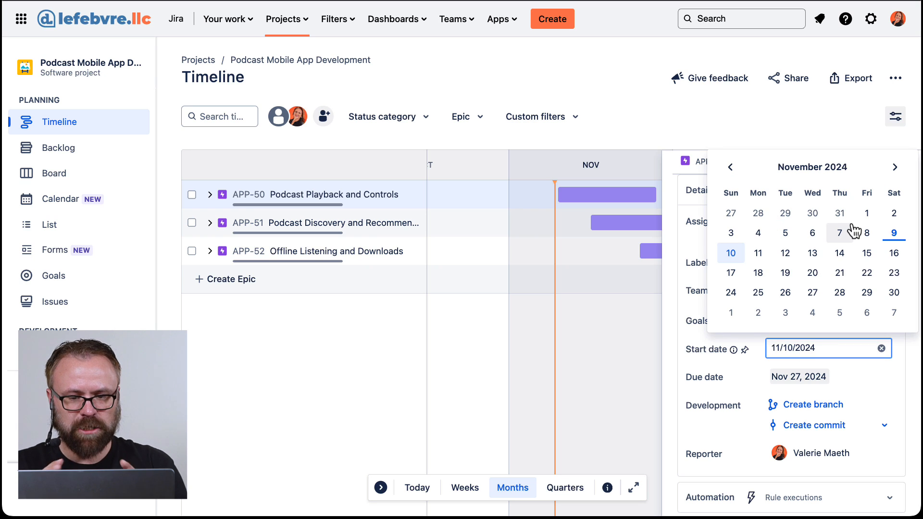
click(785, 233)
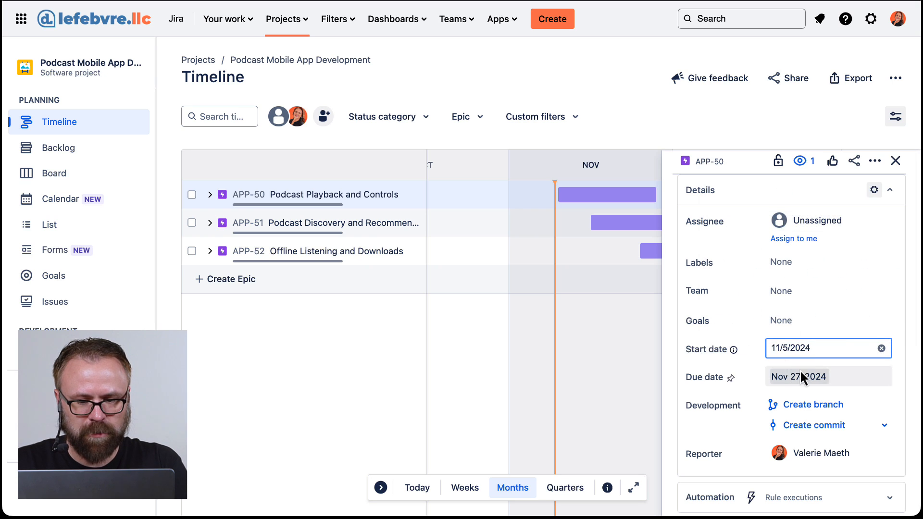
click(895, 161)
mouse_move(566, 200)
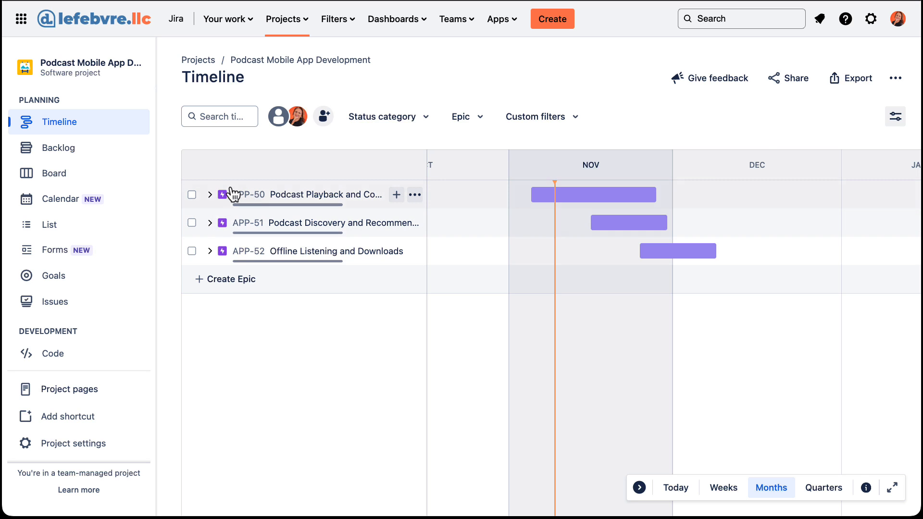
Step: Expand the Podcast Playback and Controls epic and schedule its core audio story (APP-53) from 2024/11/11 to 2024/11/18
click(210, 194)
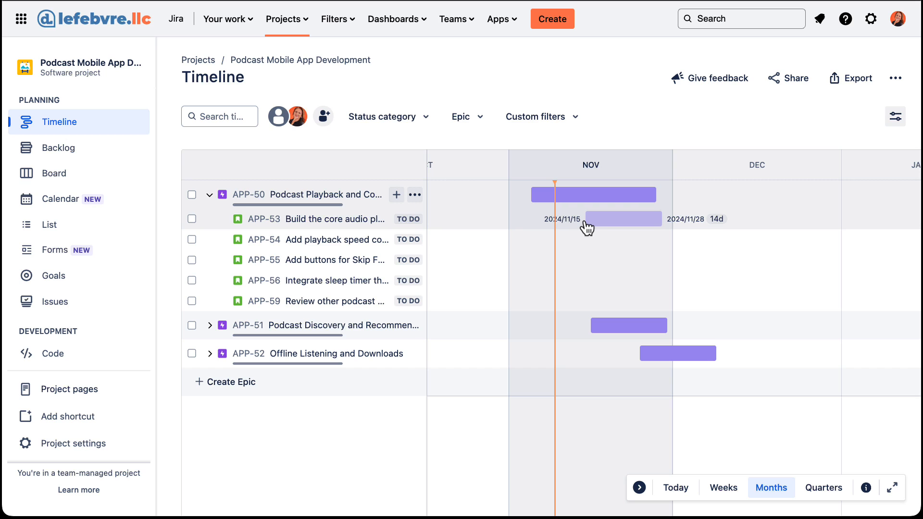
click(566, 224)
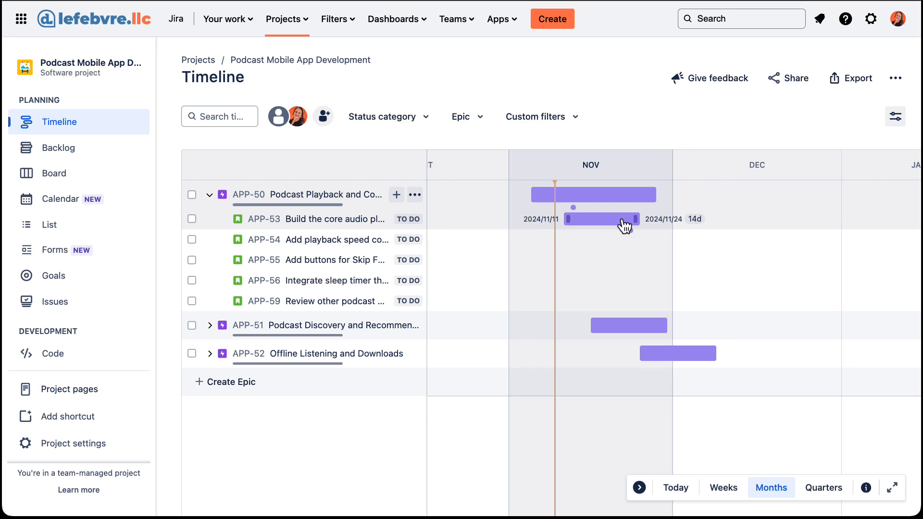
drag(634, 219, 607, 220)
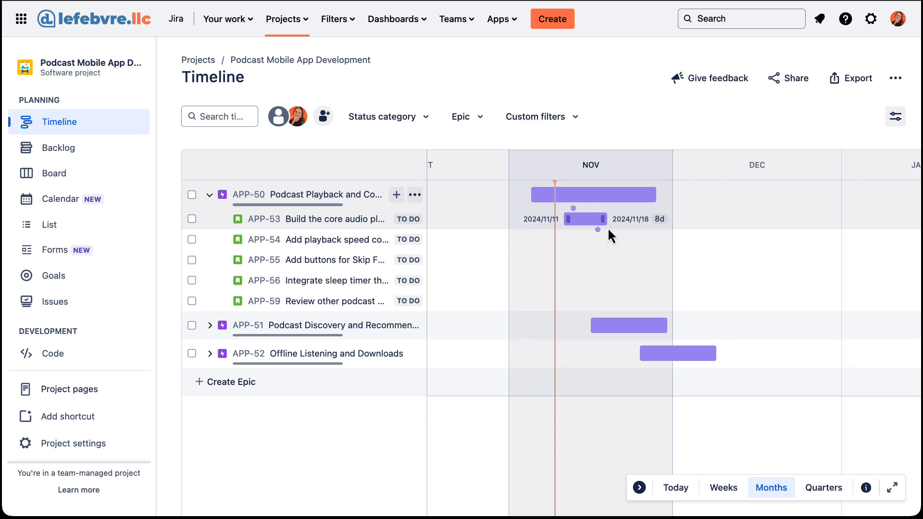
Step: Schedule the playback speed story (APP-54) from 2024/11/22 to 2024/12/03 and extend the Podcast Playback and Controls epic to end on 2024/12/09
click(629, 250)
mouse_move(698, 236)
mouse_down()
mouse_move(670, 237)
mouse_move(683, 239)
mouse_up()
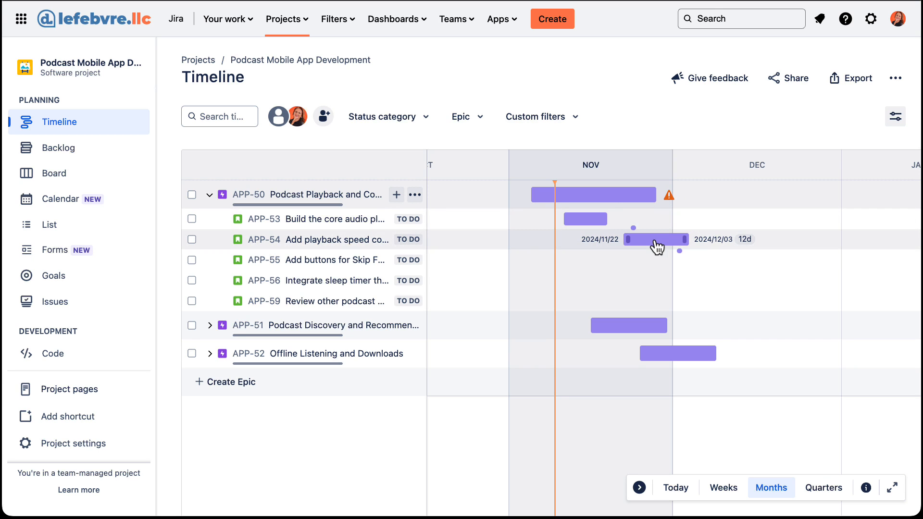
mouse_move(671, 206)
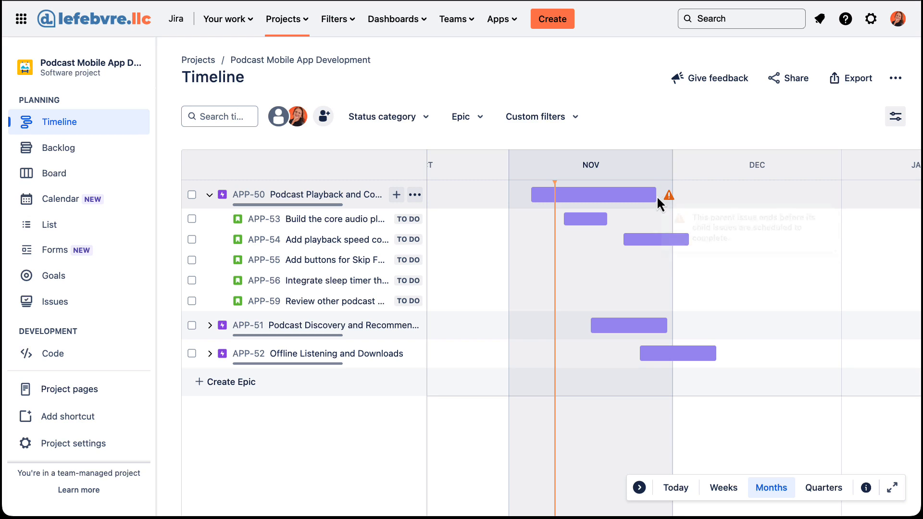
drag(657, 195, 709, 202)
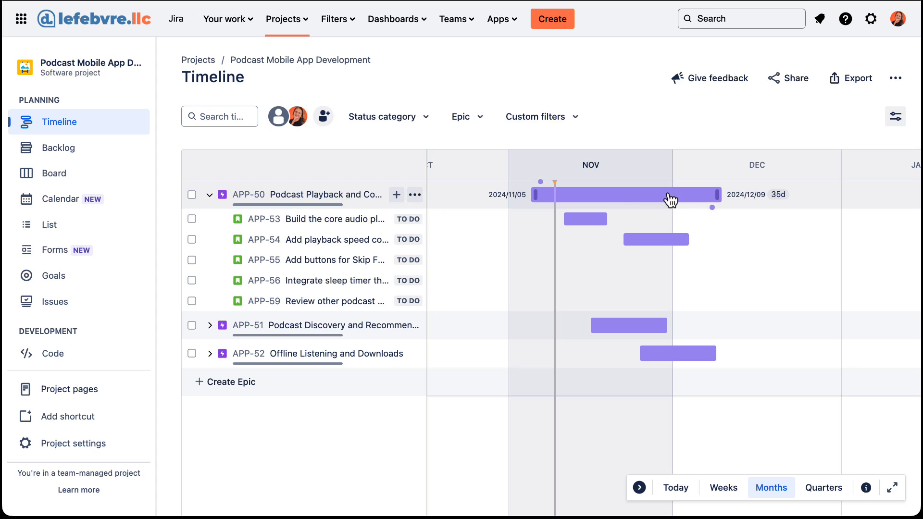
Step: Move and shorten the playback speed story (APP-54) to 2024/11/18–2024/11/24, and clear both of its dates
mouse_move(676, 243)
mouse_down()
mouse_move(647, 246)
mouse_move(660, 249)
mouse_up()
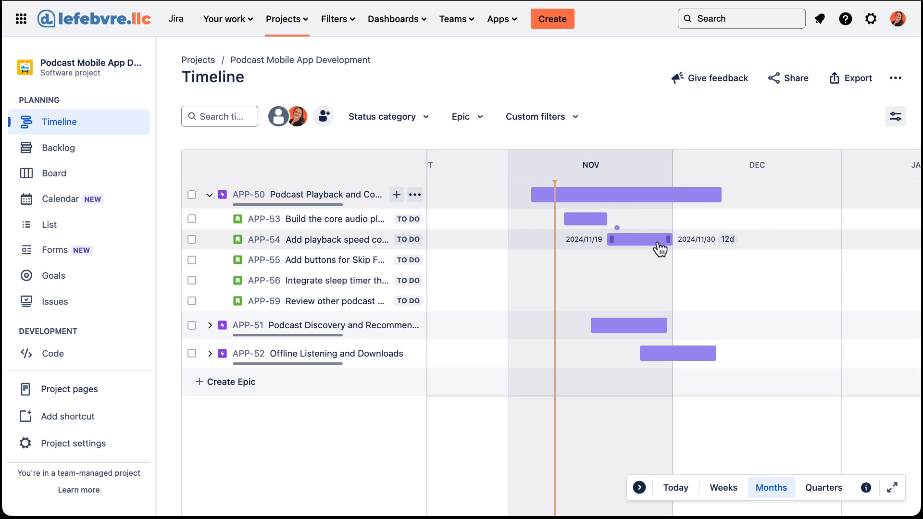
drag(668, 238, 626, 249)
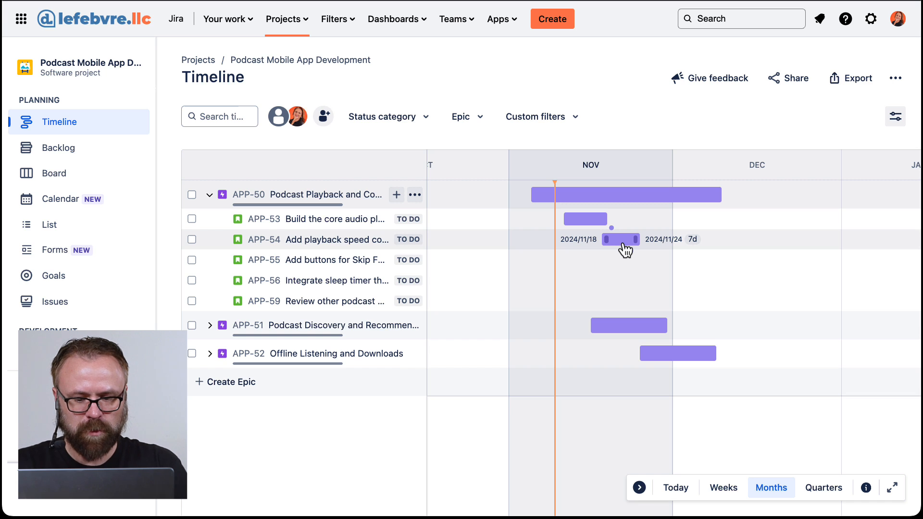
right_click(626, 244)
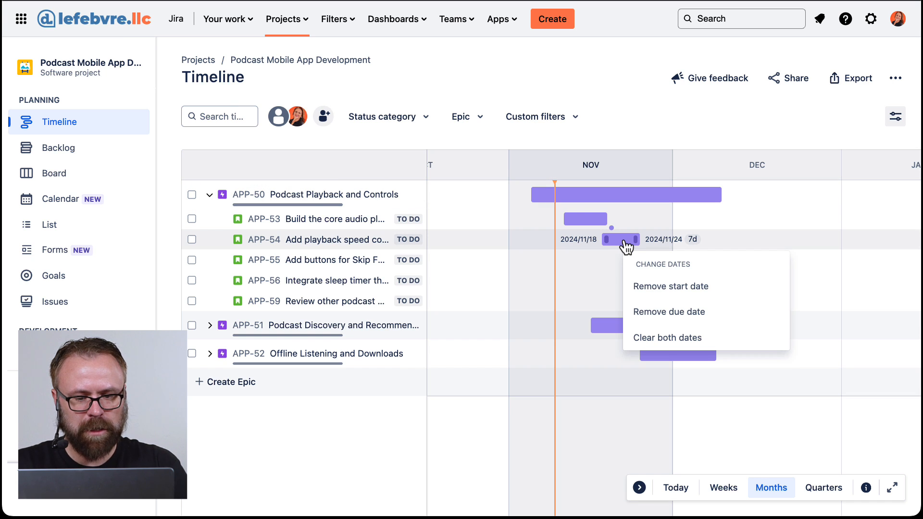
click(658, 339)
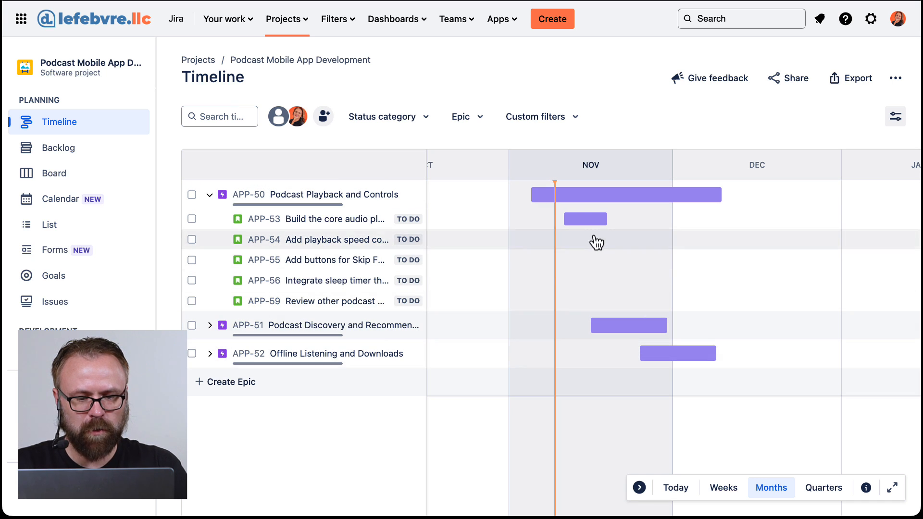
Step: Extend the core audio story's bar (APP-53) to 2024/12/16, shorten it to 2024/12/05, and clear both of its dates
drag(605, 220, 758, 219)
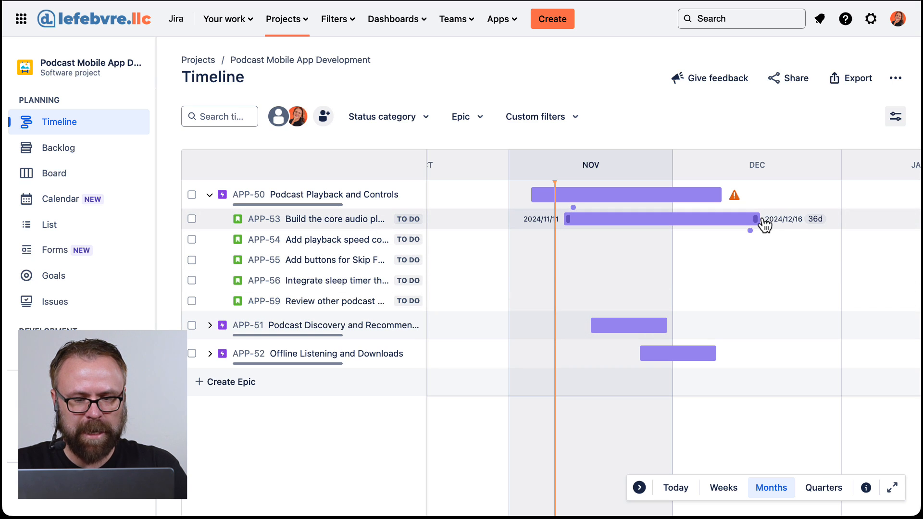
drag(756, 219, 697, 219)
right_click(653, 230)
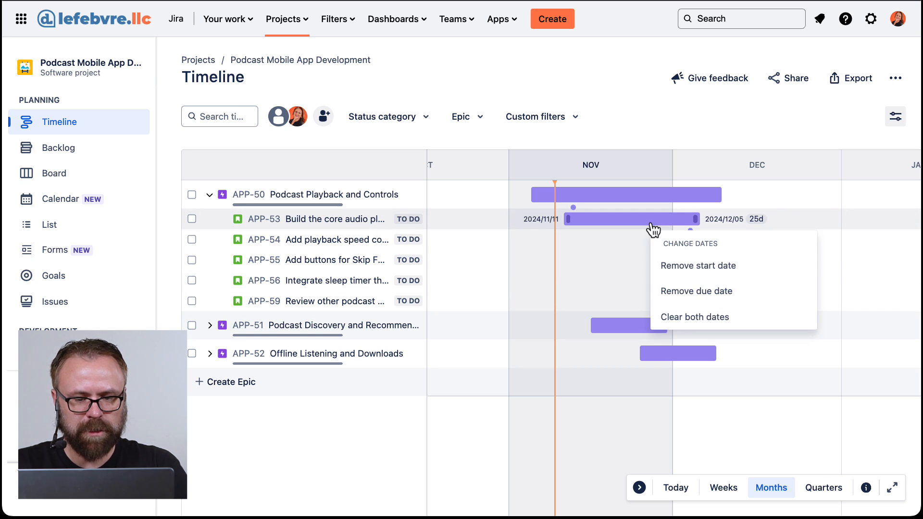
click(686, 321)
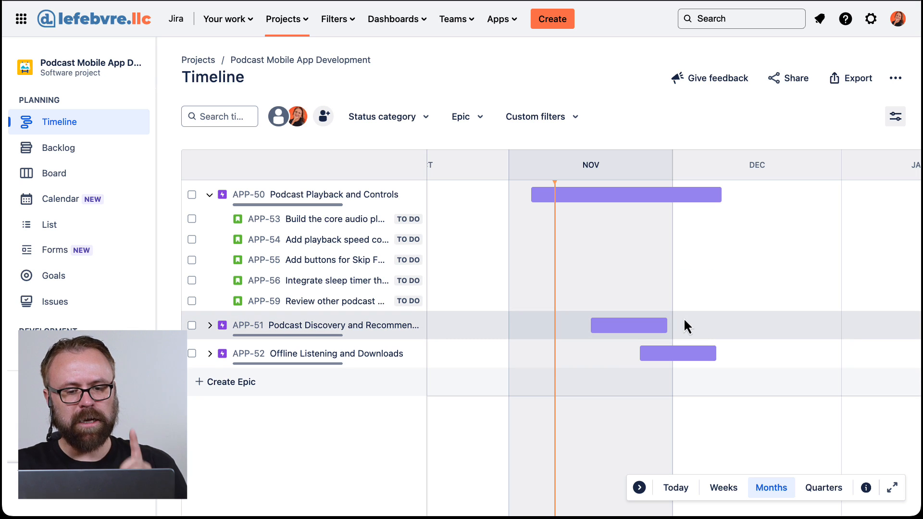
Step: Change the Podcast Playback and Controls epic's timeline bar color to dark green
right_click(625, 201)
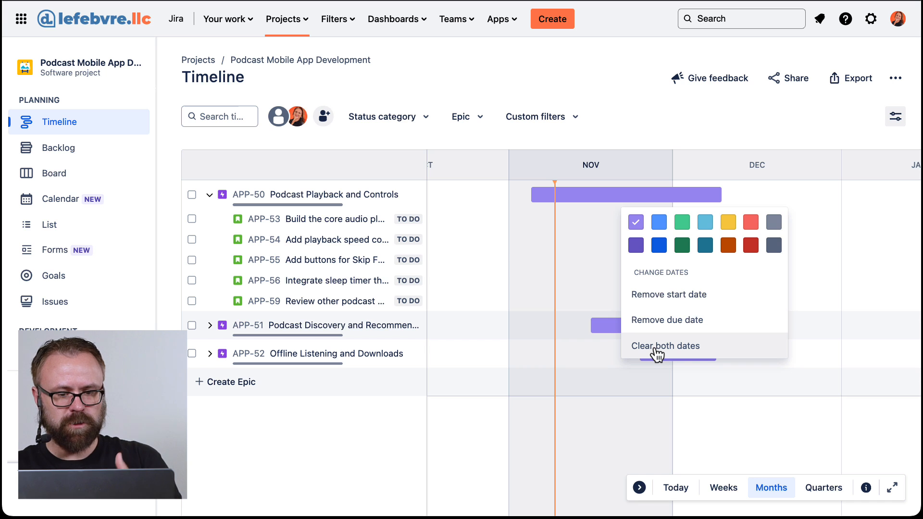
click(682, 246)
Step: Open the color options for the Podcast Discovery epic's (APP-51) timeline bar
right_click(643, 331)
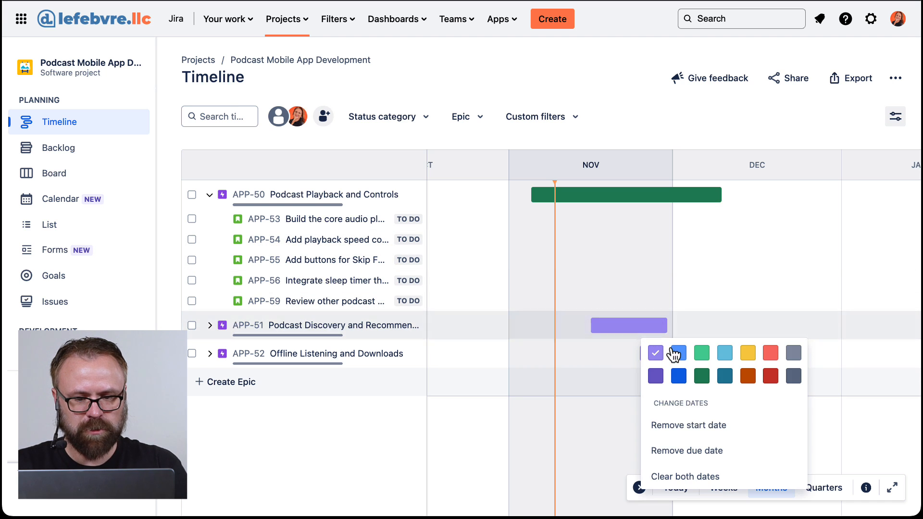
Step: Color the APP-51 Podcast Discovery timeline bar light blue and the APP-52 Offline Listening bar yellow, and collapse the APP-50 epic
click(677, 354)
right_click(683, 361)
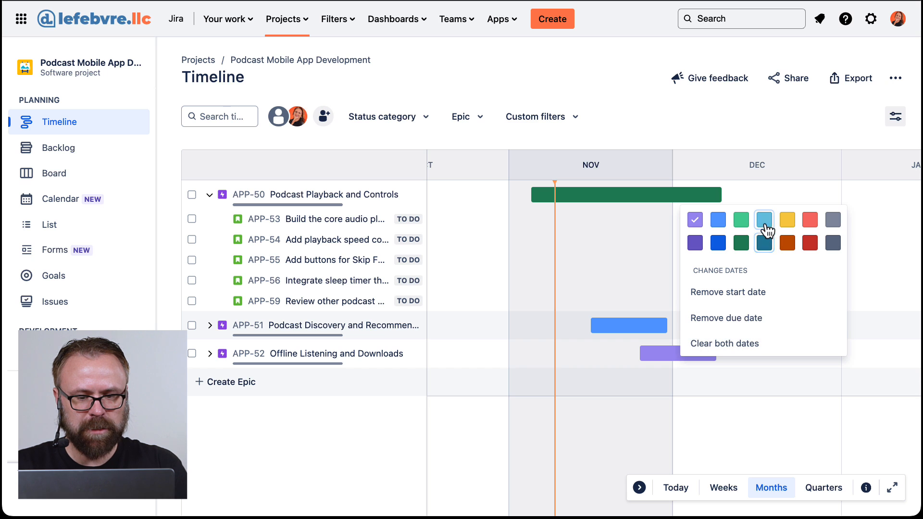
click(787, 220)
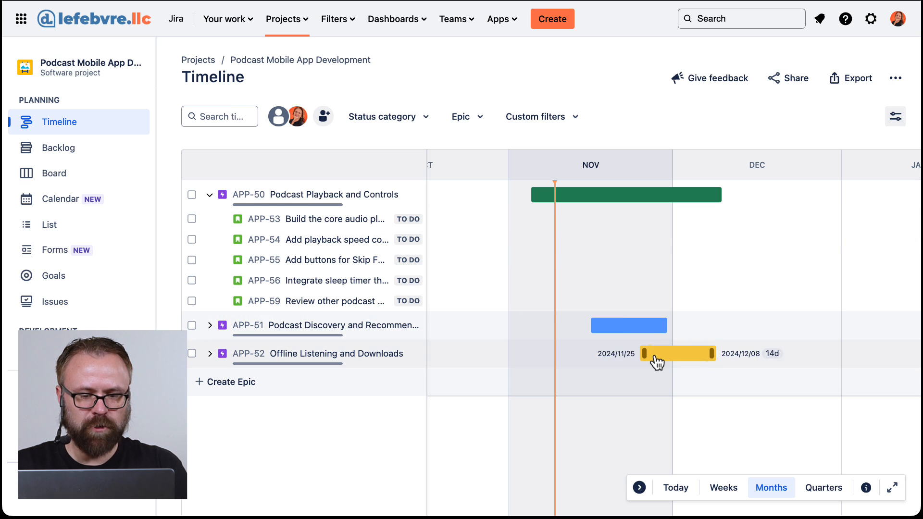
click(211, 195)
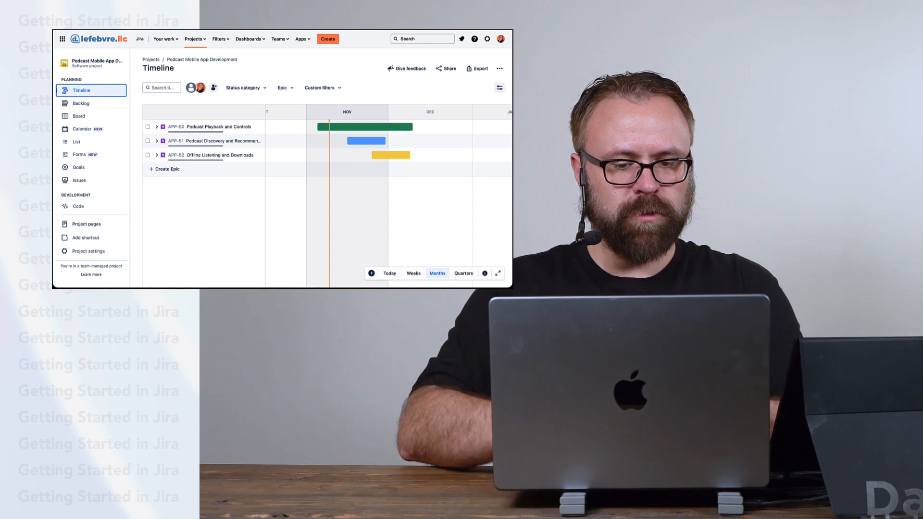
Step: Expand the APP-50 Podcast Playback and Controls epic and set child issue APP-53's status to Done
click(157, 127)
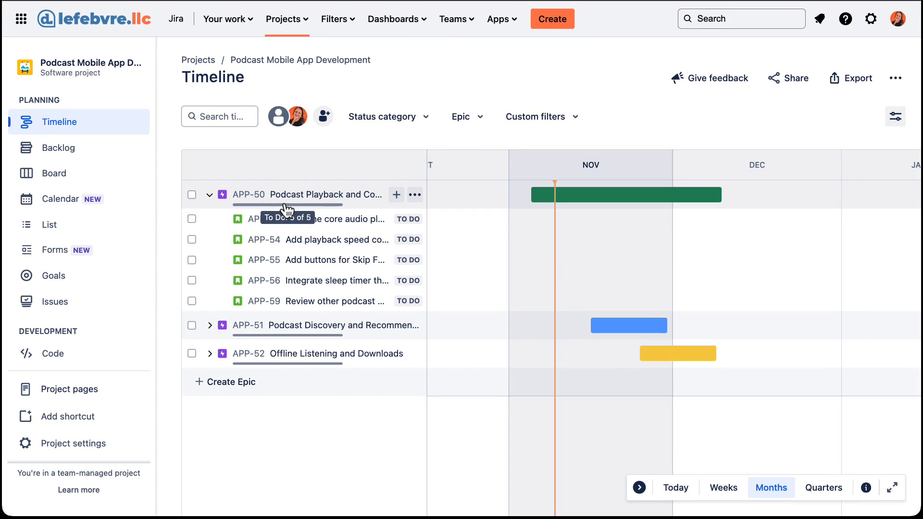
click(318, 222)
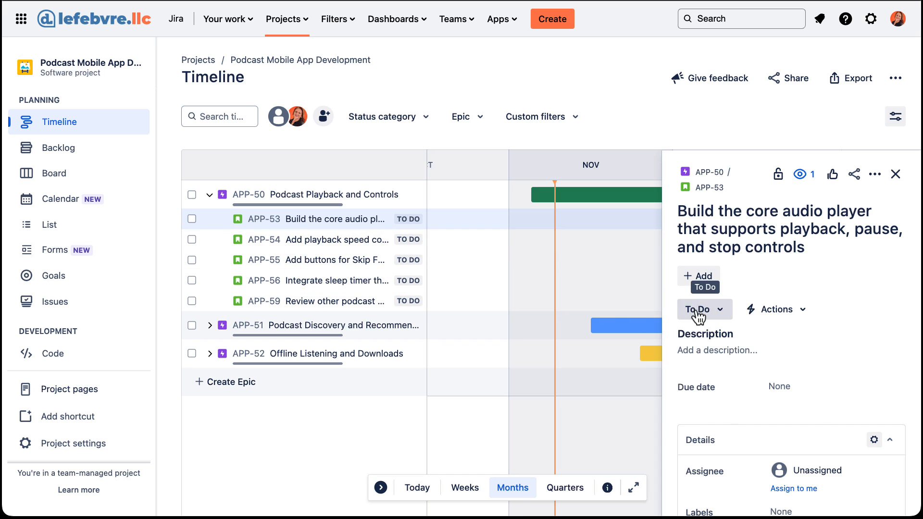
click(703, 309)
click(728, 393)
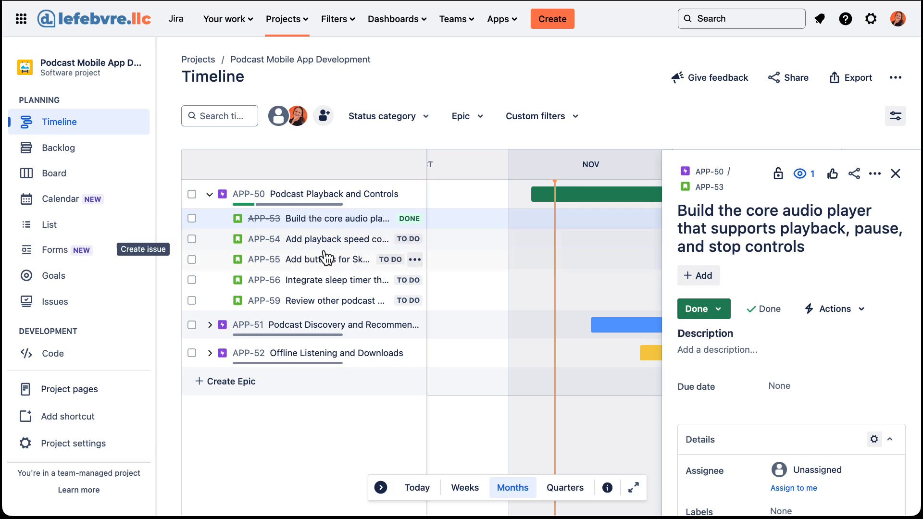
Step: Set APP-54, the playback speed control story, to Done, close its details and collapse the APP-50 epic
click(298, 239)
click(711, 291)
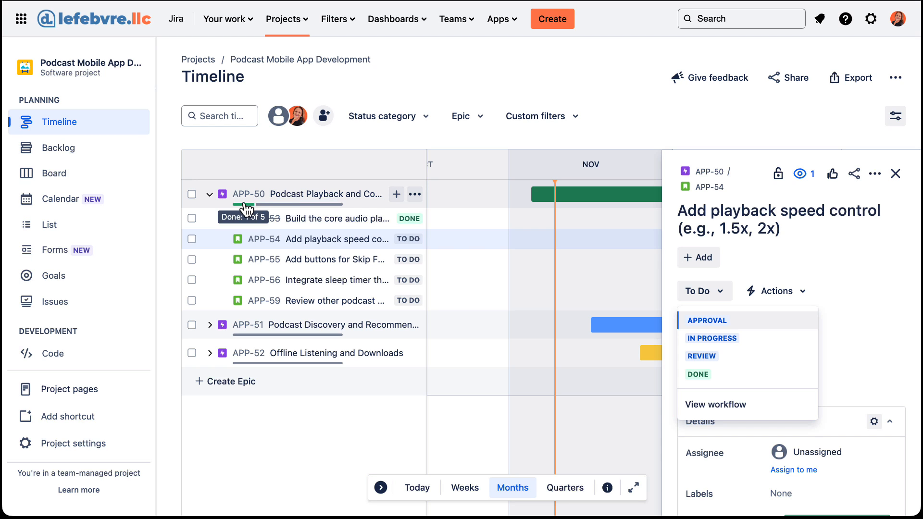
click(727, 380)
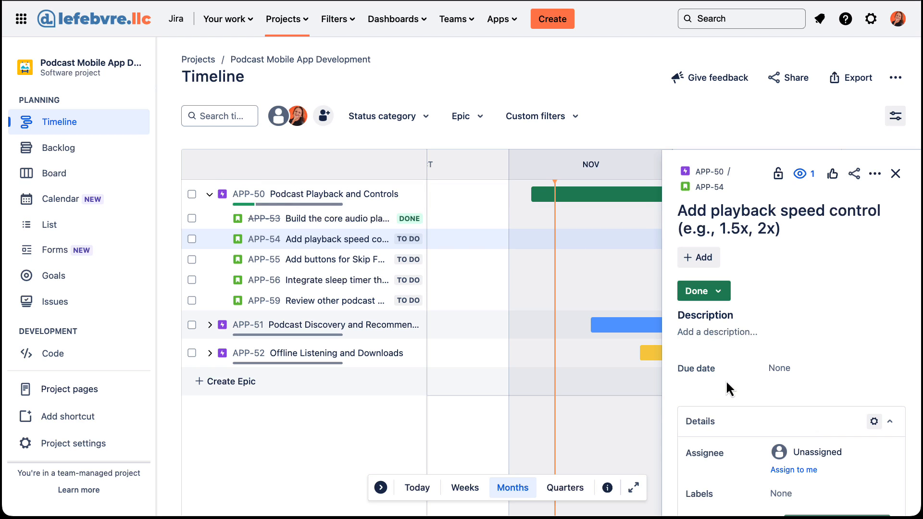
click(896, 174)
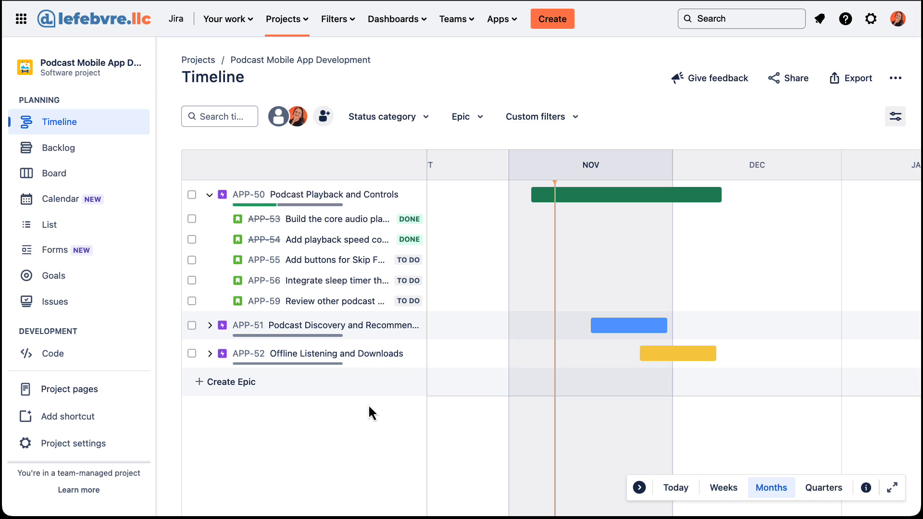
click(210, 195)
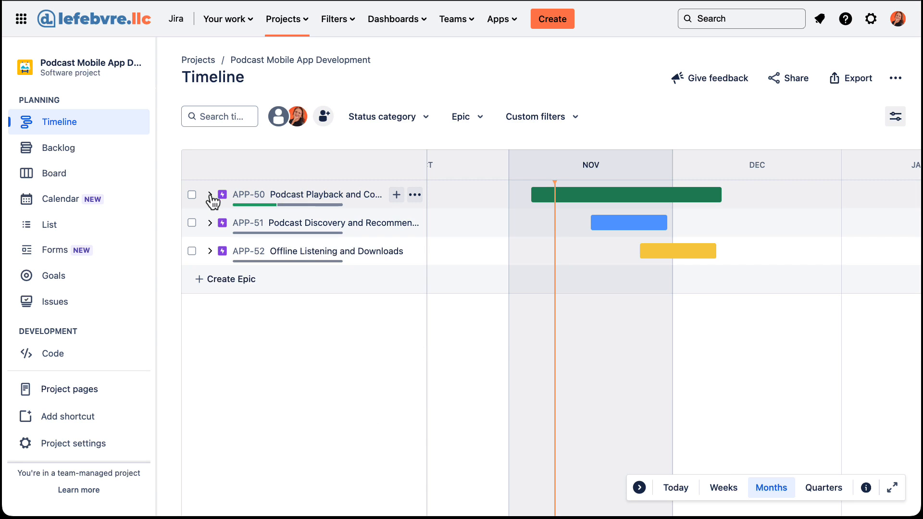
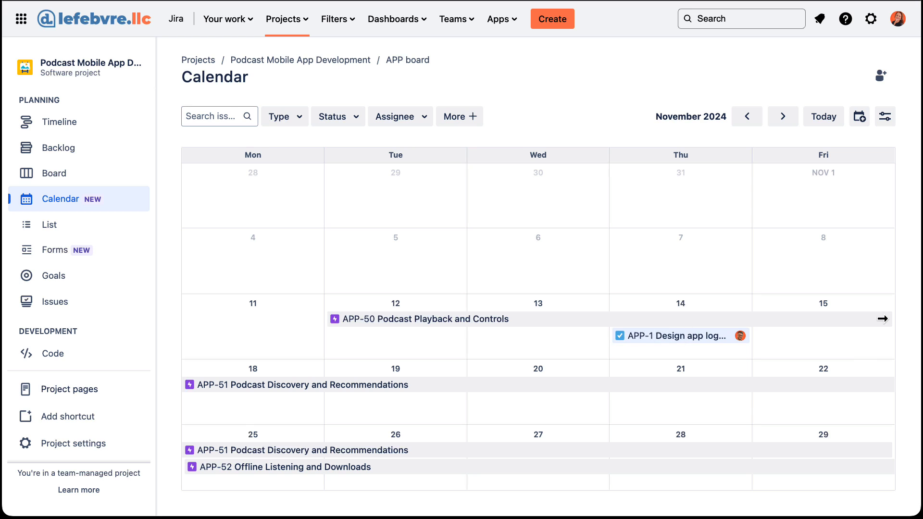
Step: Resize the APP-50 Podcast Playback and Controls epic on the project calendar to span November 11 to 13, 2024
drag(882, 319, 730, 326)
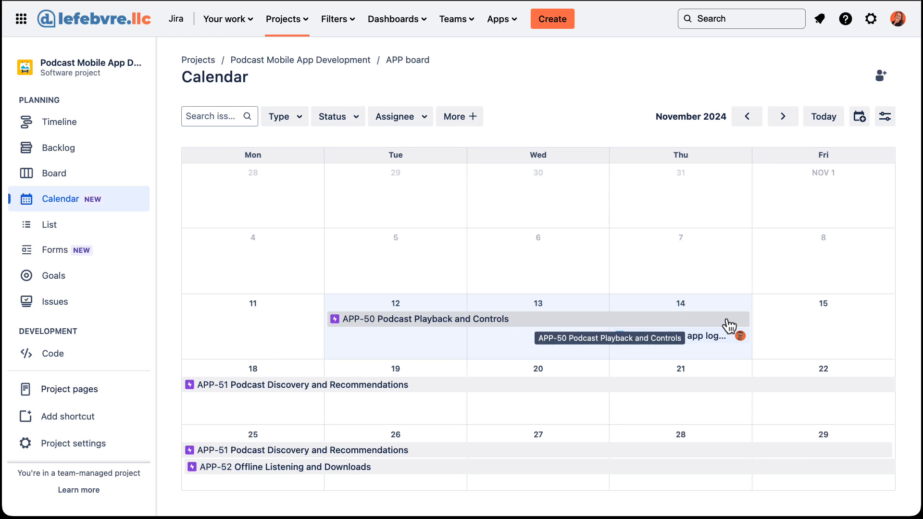
drag(647, 337, 593, 337)
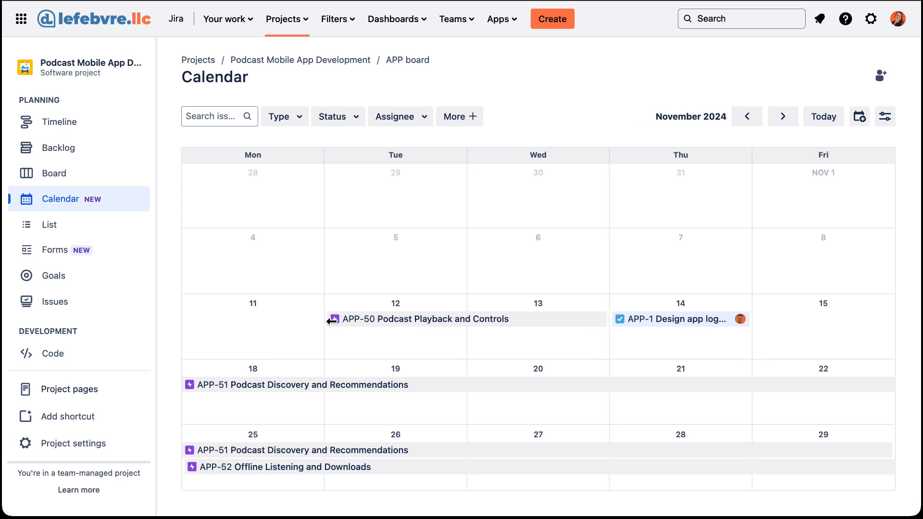
drag(332, 321, 262, 300)
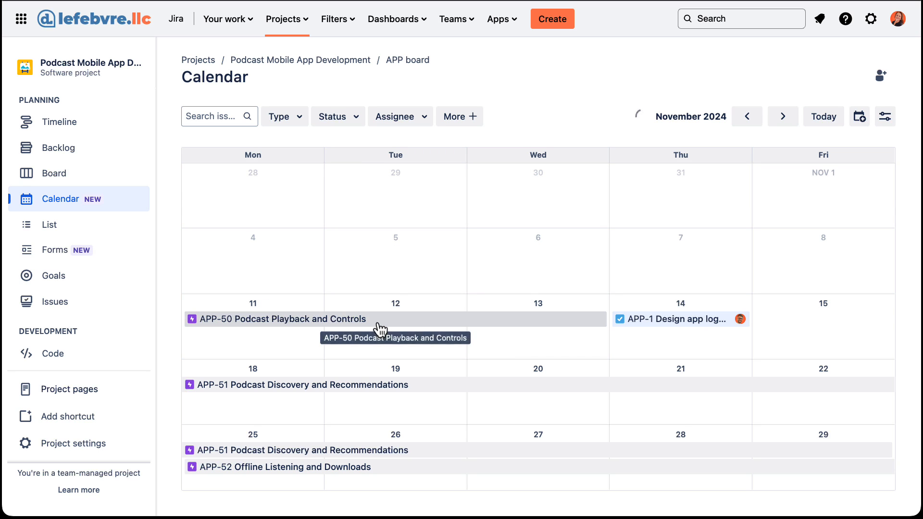
Step: Move the APP-50 epic on the calendar to October 29–31 and back to November 12–14
drag(380, 330, 482, 221)
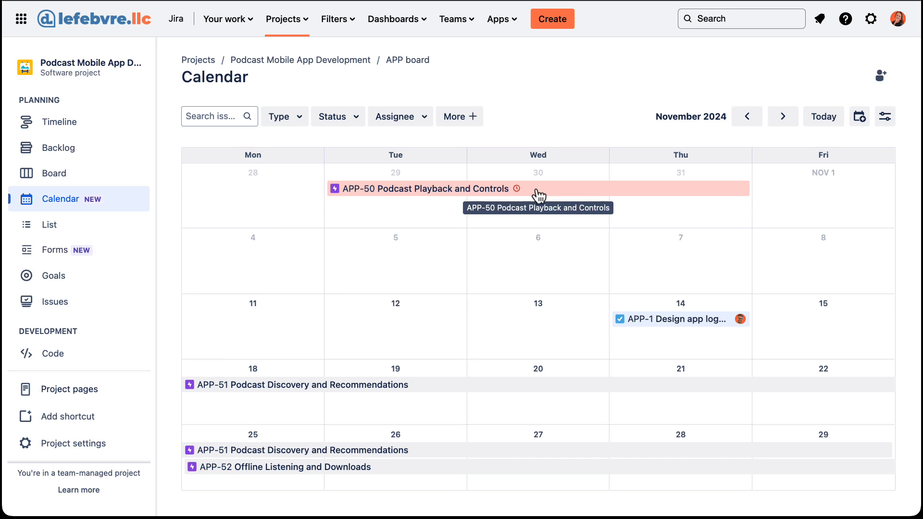
drag(539, 196, 562, 330)
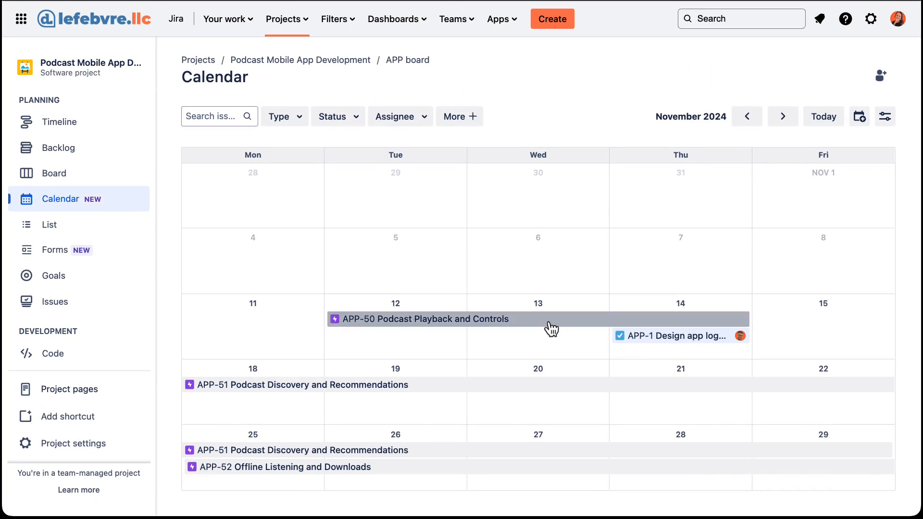
Step: Open child issue APP-55 from the APP-50 epic and set its due date to Nov 14, 2024
click(327, 192)
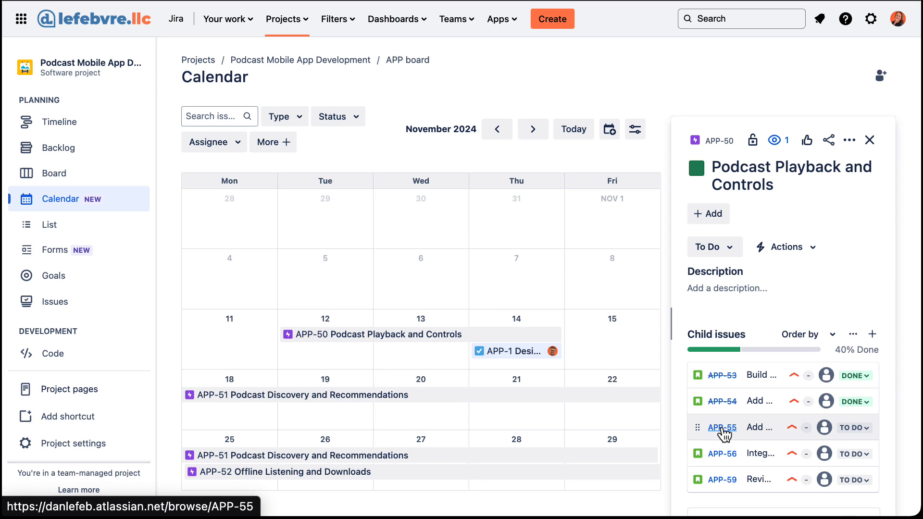
click(722, 429)
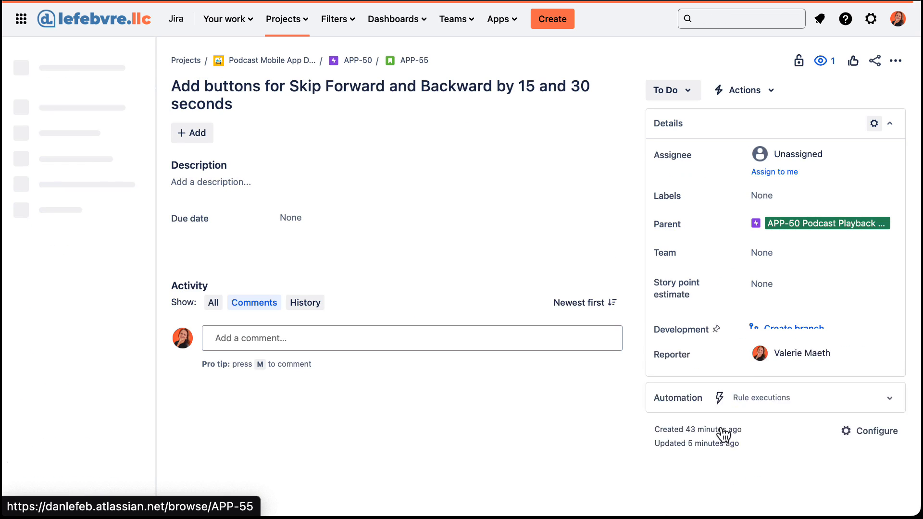
click(293, 218)
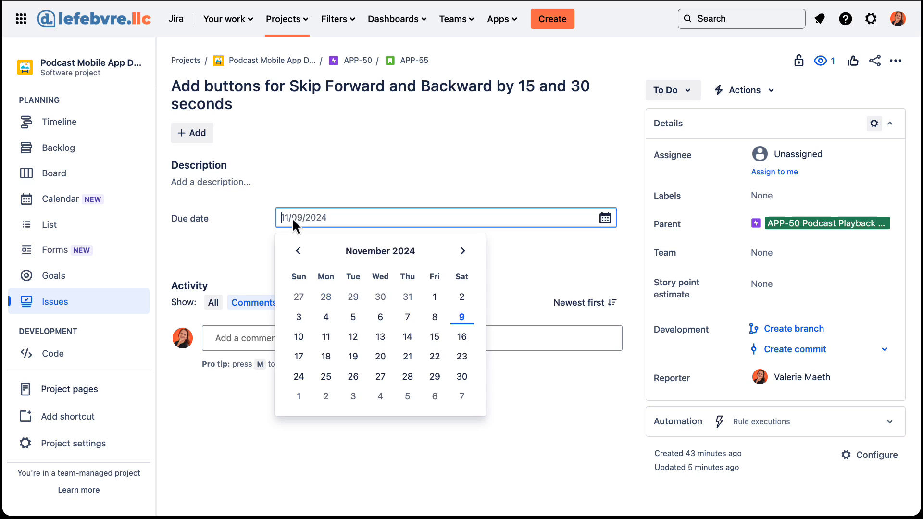
click(407, 337)
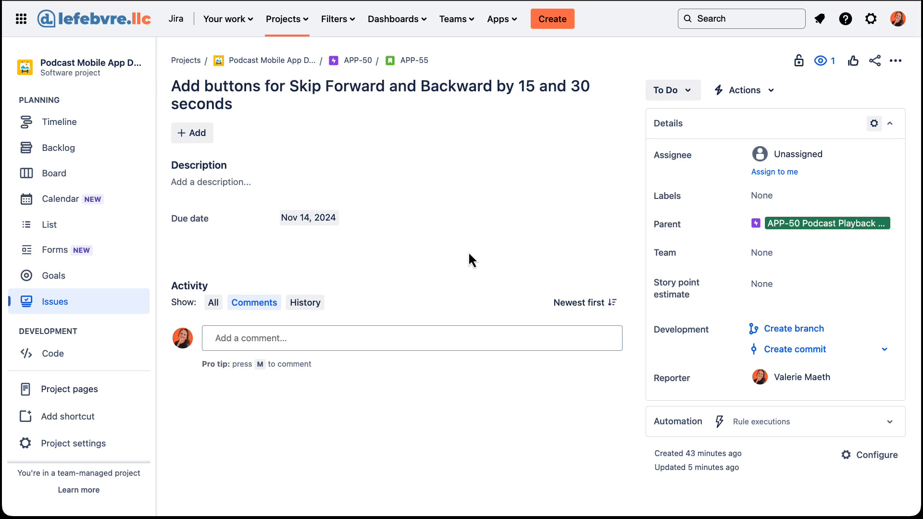
Step: Return to the calendar and reschedule APP-55 from the November 14 issue list to November 13
click(63, 201)
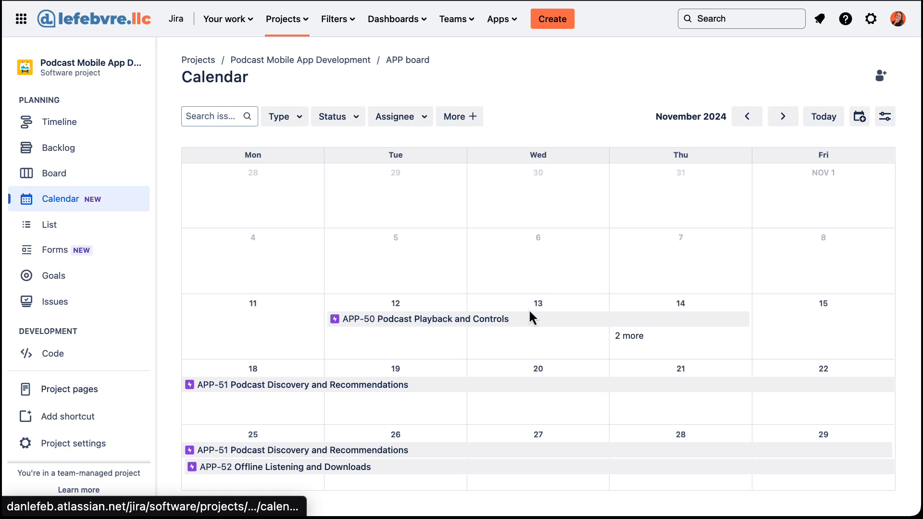
click(648, 339)
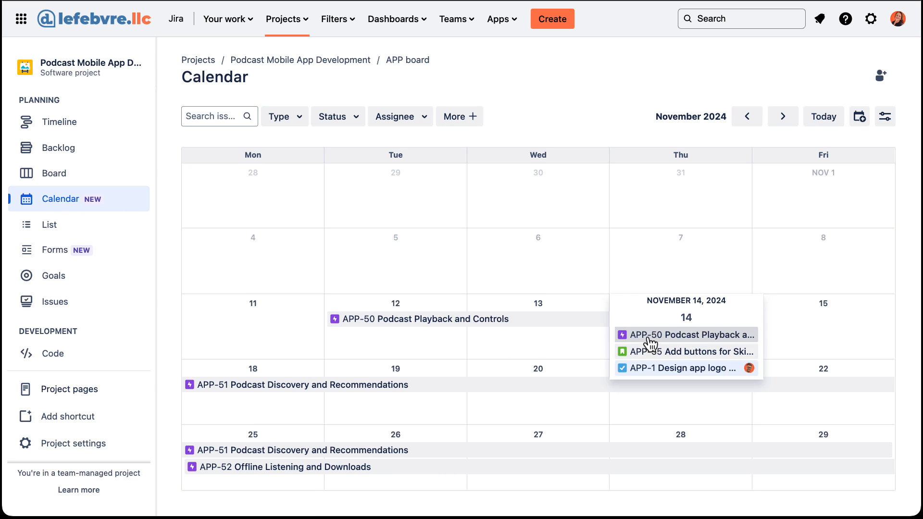
drag(681, 358, 538, 351)
click(507, 356)
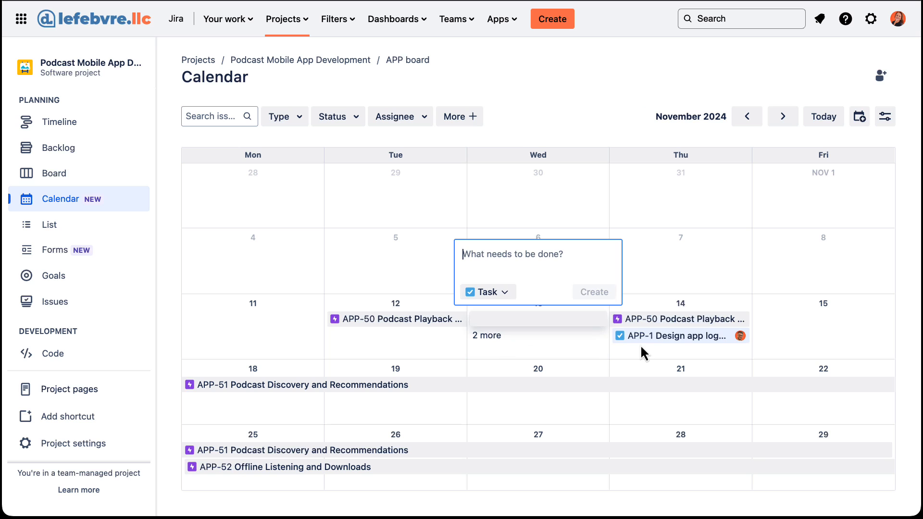
click(649, 349)
click(594, 128)
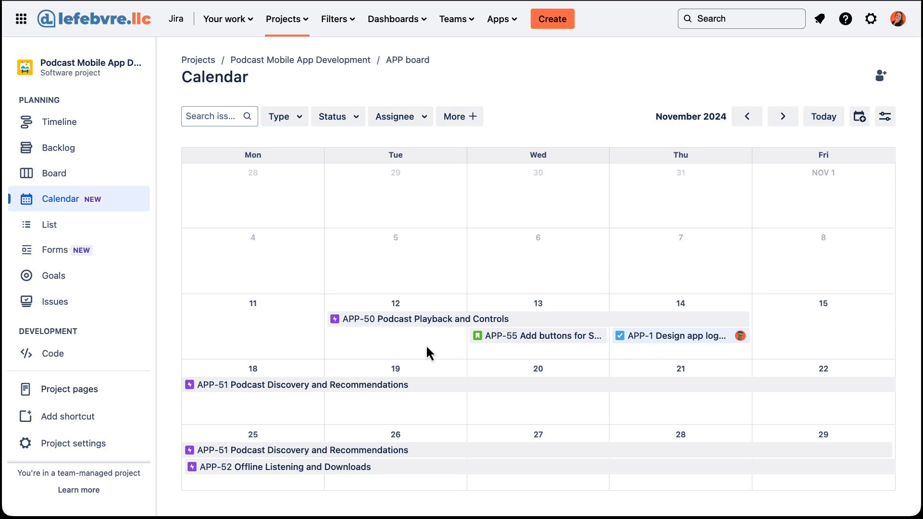
Step: Clear the due date of APP-55 in its details and close the issue
click(520, 337)
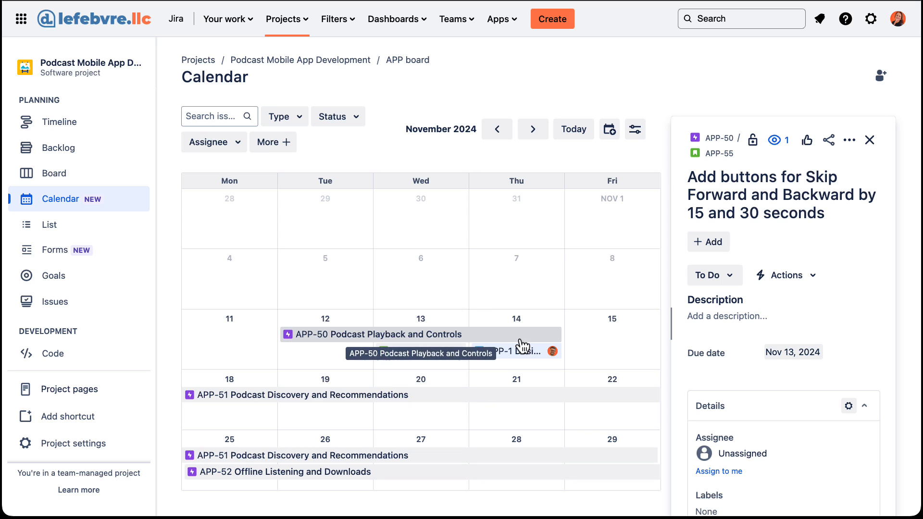
click(804, 354)
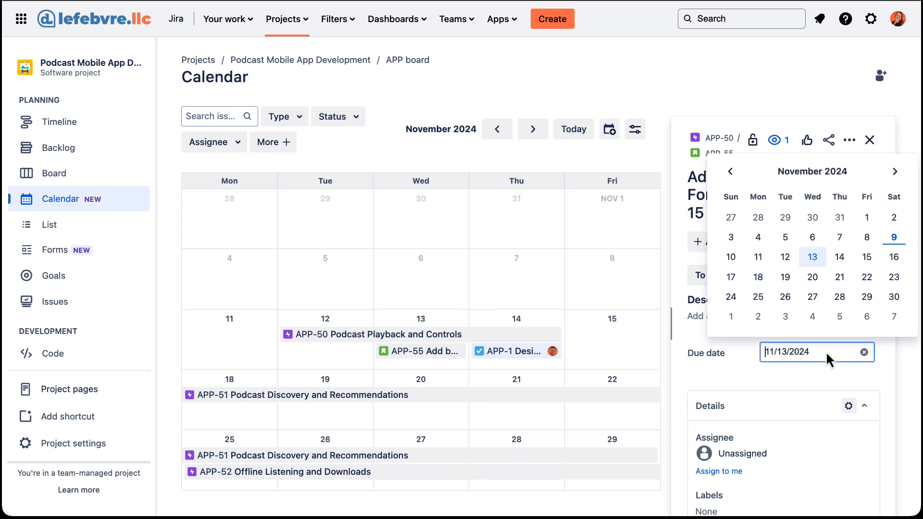
click(863, 353)
click(857, 368)
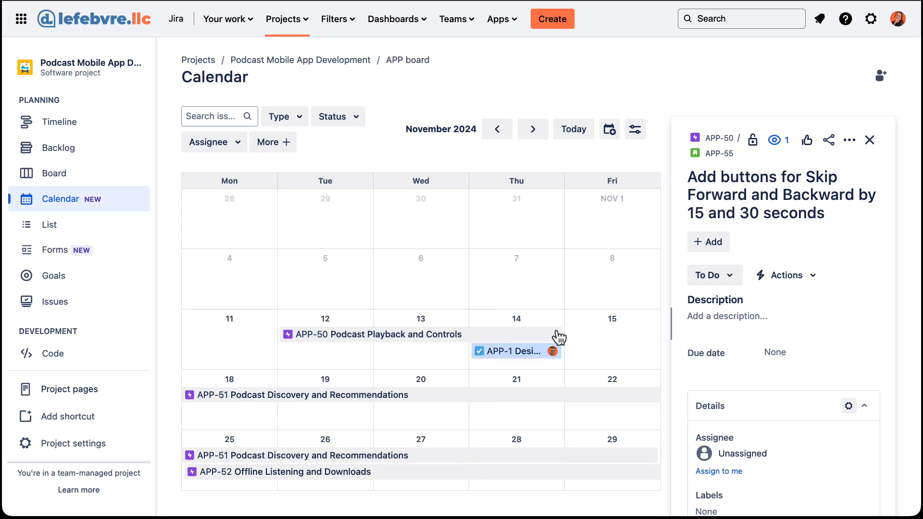
click(871, 140)
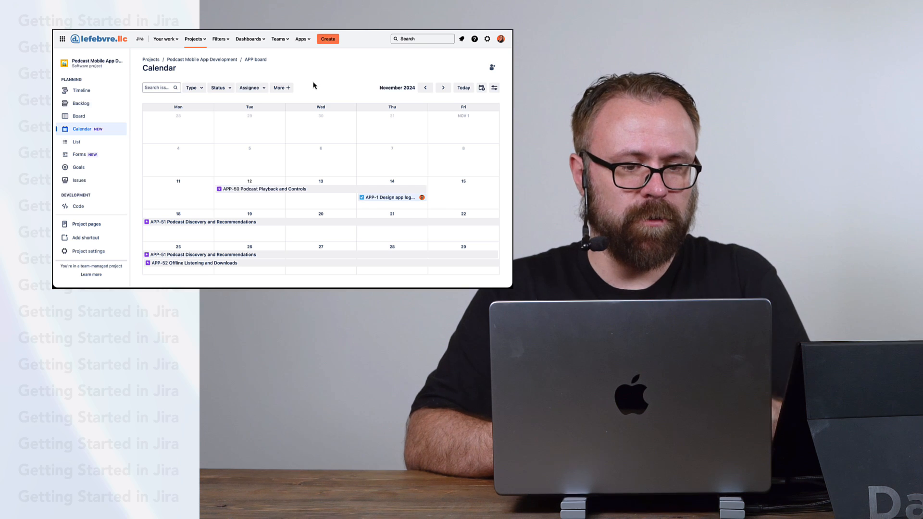
Step: Search the calendar issues for "podcast" and clear the search
click(159, 88)
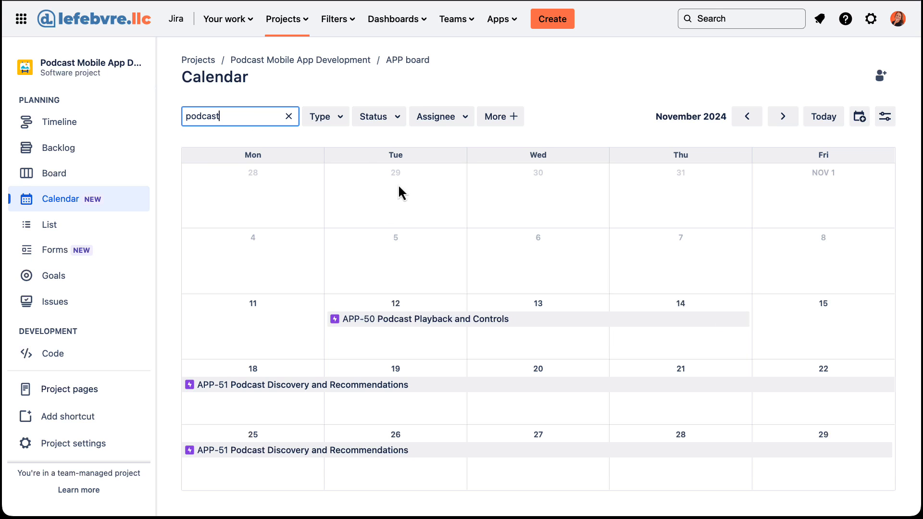
click(289, 115)
Step: Filter the calendar by the Task issue type and remove the filter
click(288, 121)
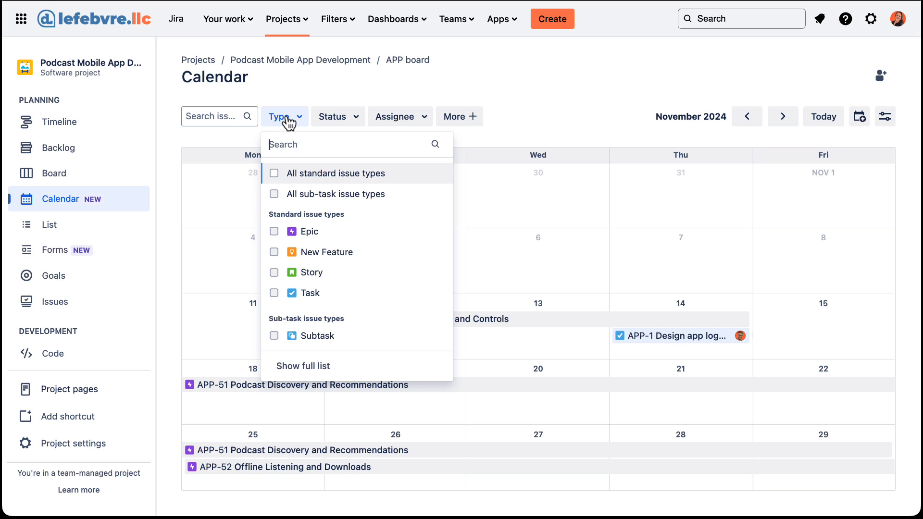
click(274, 293)
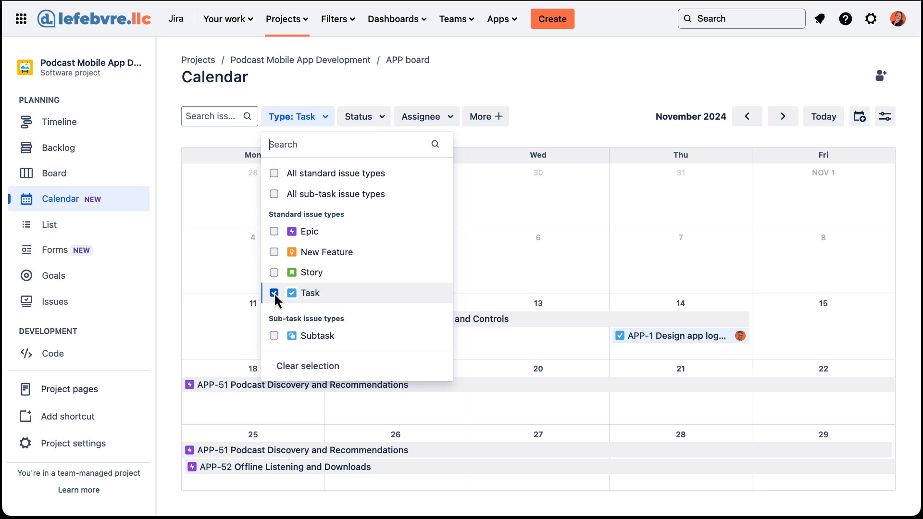
click(547, 125)
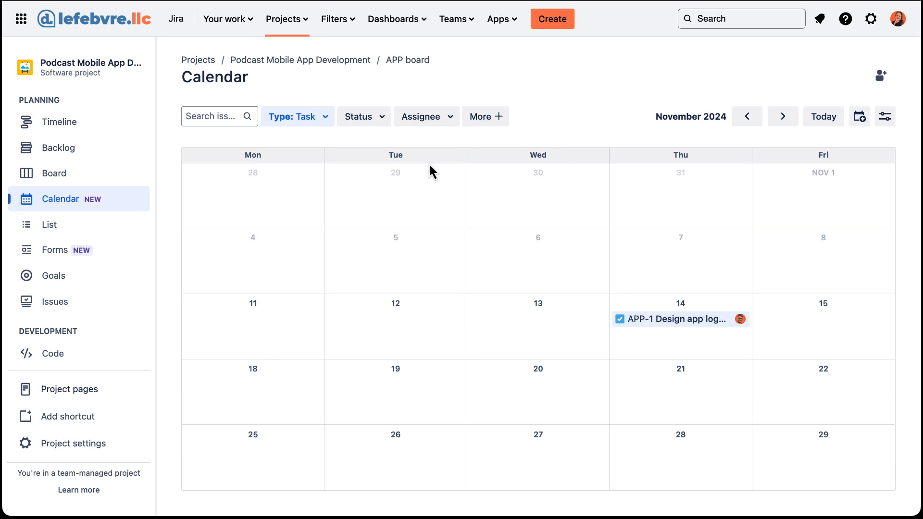
click(329, 123)
click(274, 173)
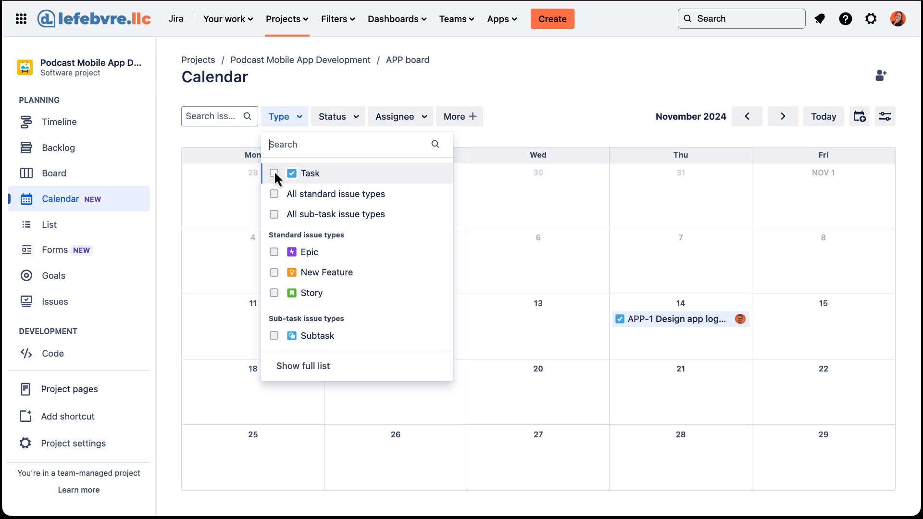
Step: Review the calendar's Status, Assignee and additional filter options
click(334, 123)
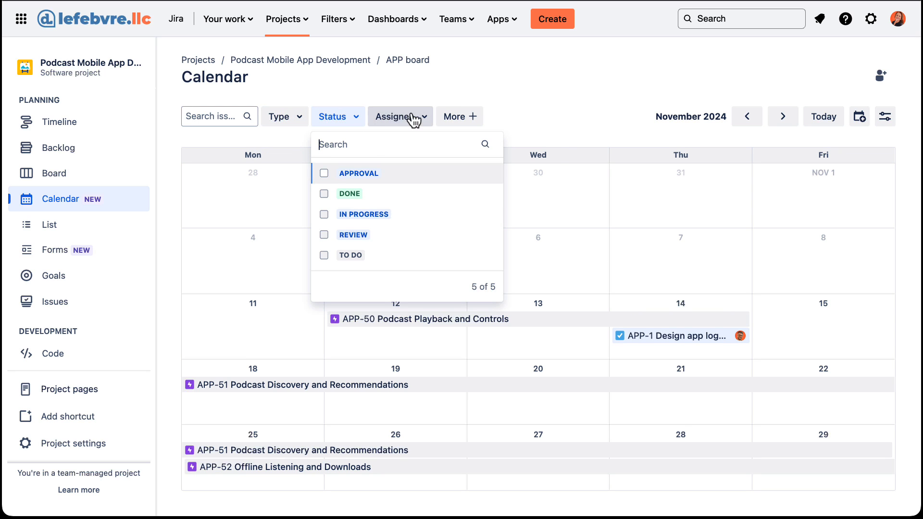
click(414, 120)
click(468, 116)
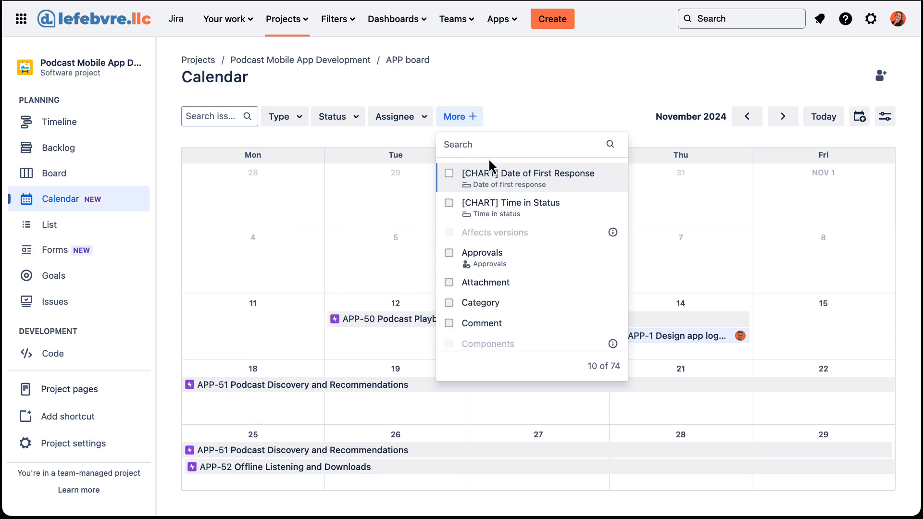
Step: Examine the calendar's additional filter fields, expand the field list twice, and close it without choosing any
scroll(515, 279, down, 2)
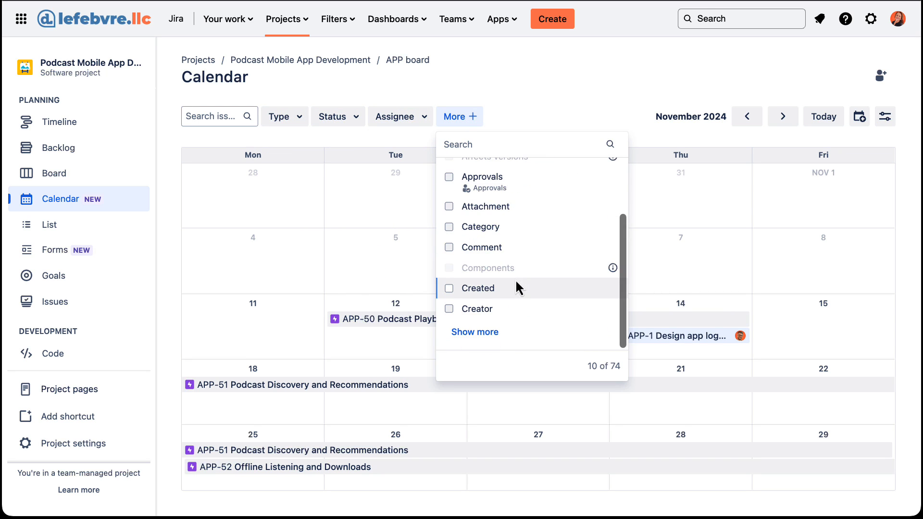
click(480, 334)
scroll(537, 291, down, 4)
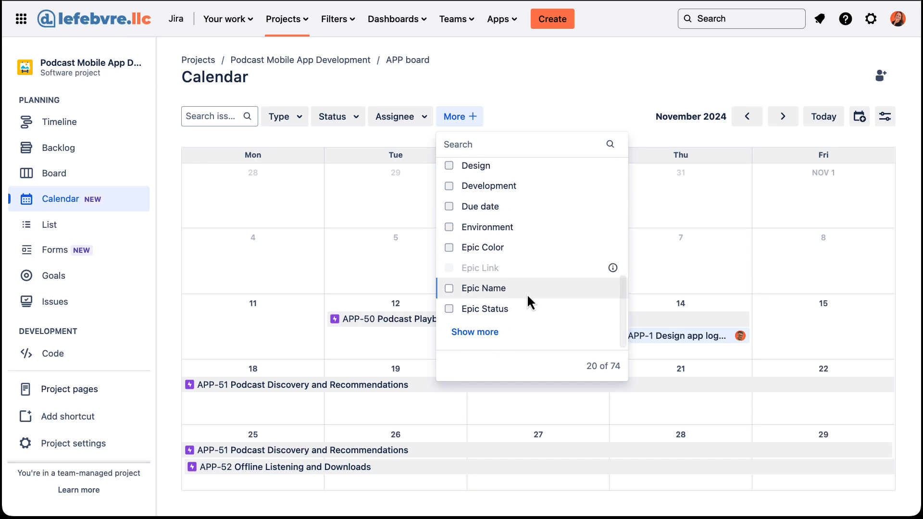
click(486, 333)
scroll(555, 240, down, 5)
scroll(555, 241, up, 10)
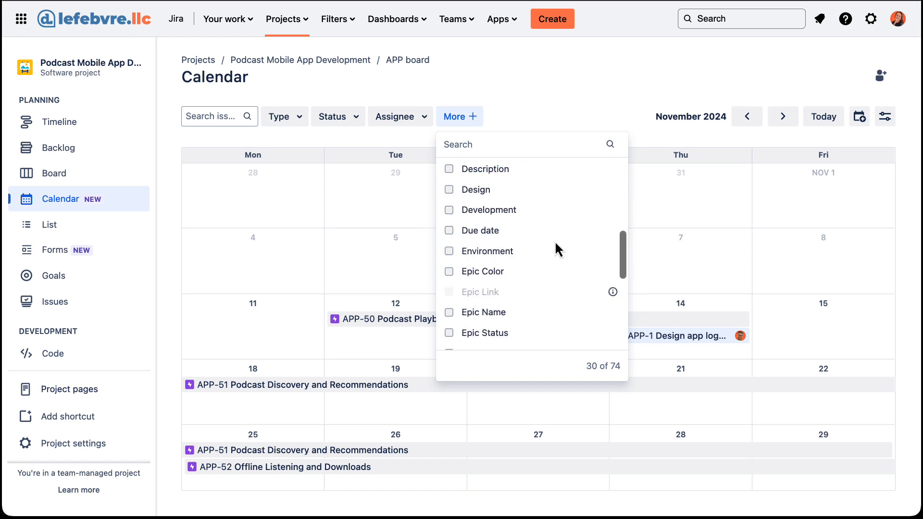
click(564, 99)
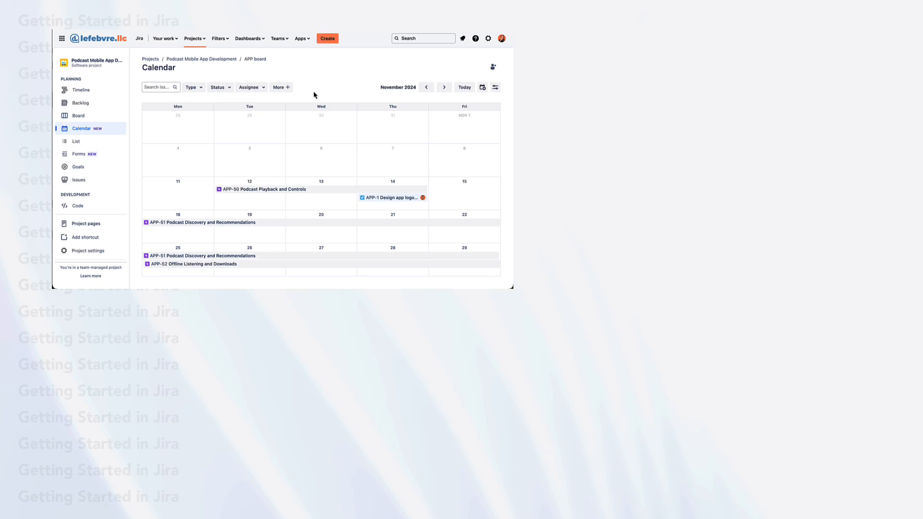
Step: Switch to the project's List view and search the list for "podcast"
click(86, 144)
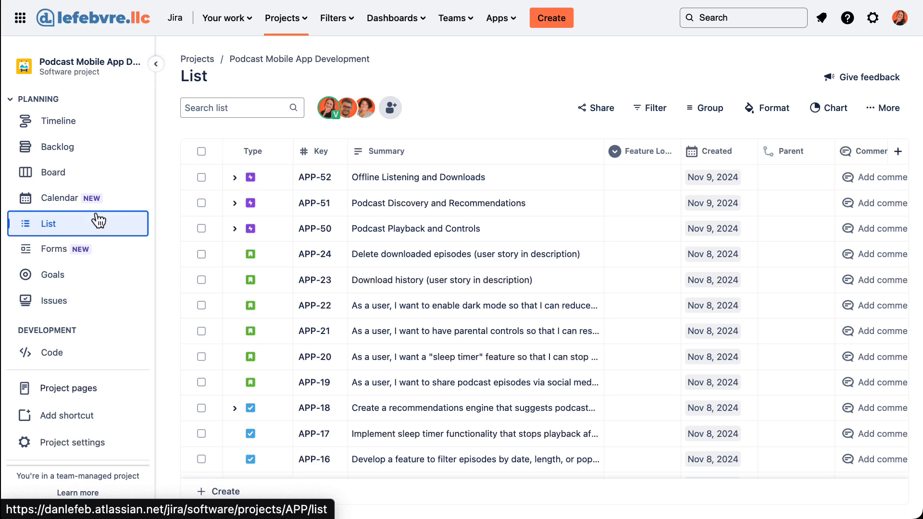
click(258, 106)
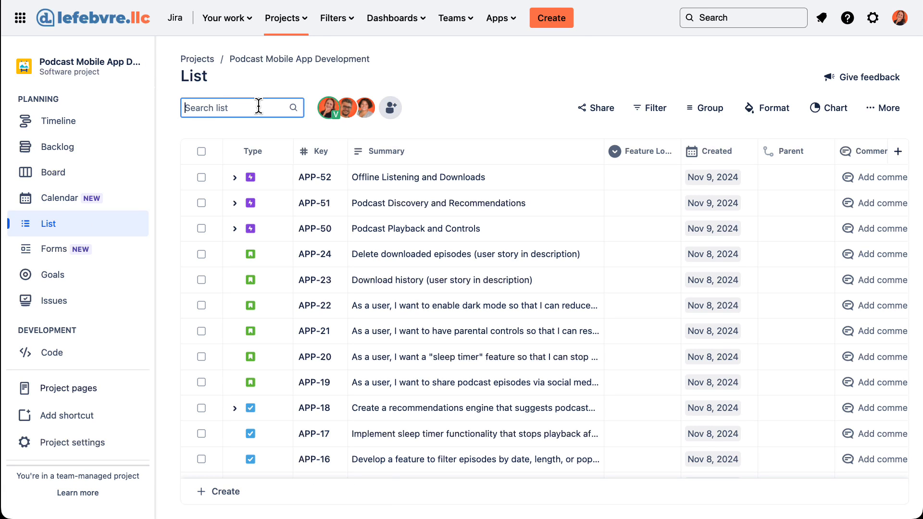
text(podcast)
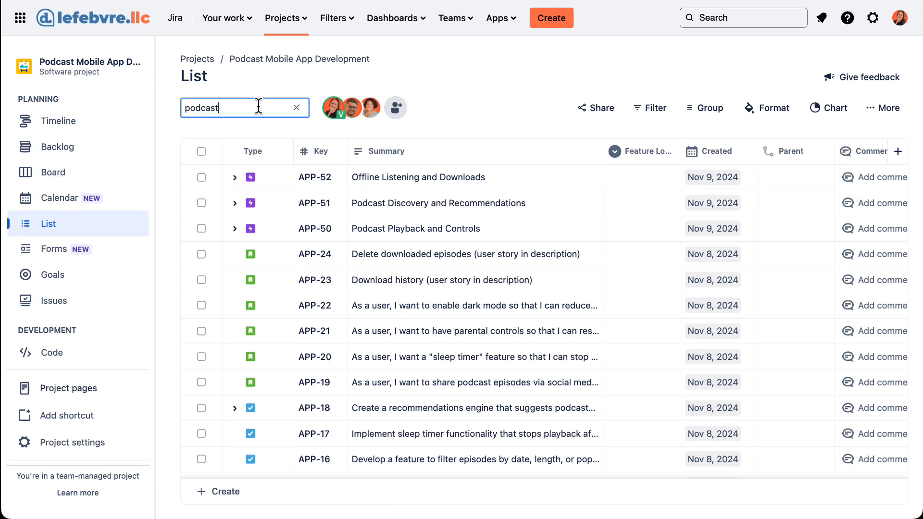
Step: Try the list's assignee filters for two team members, then clear the search and the assignee filter
click(361, 119)
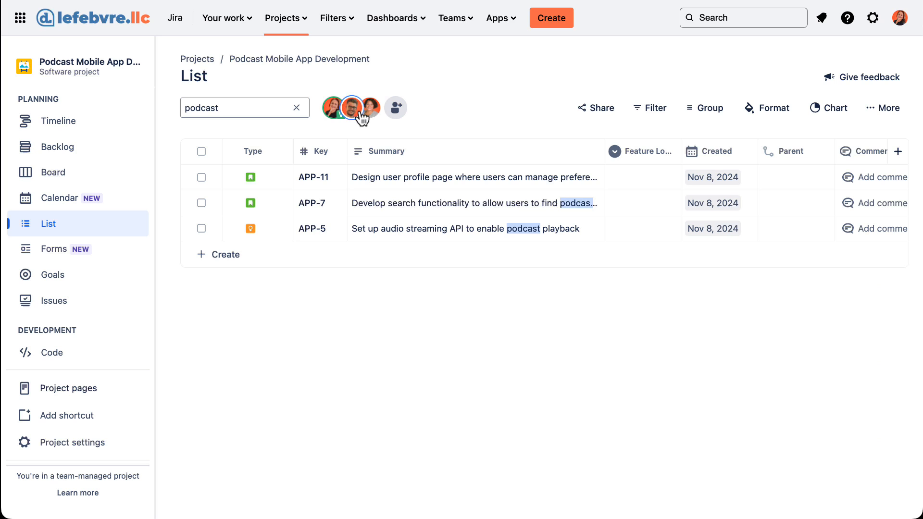
click(330, 114)
click(296, 108)
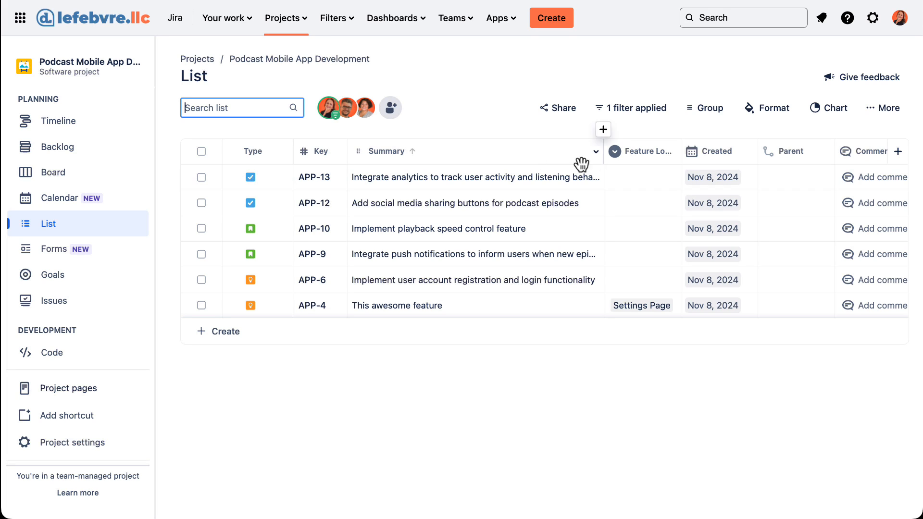
click(330, 109)
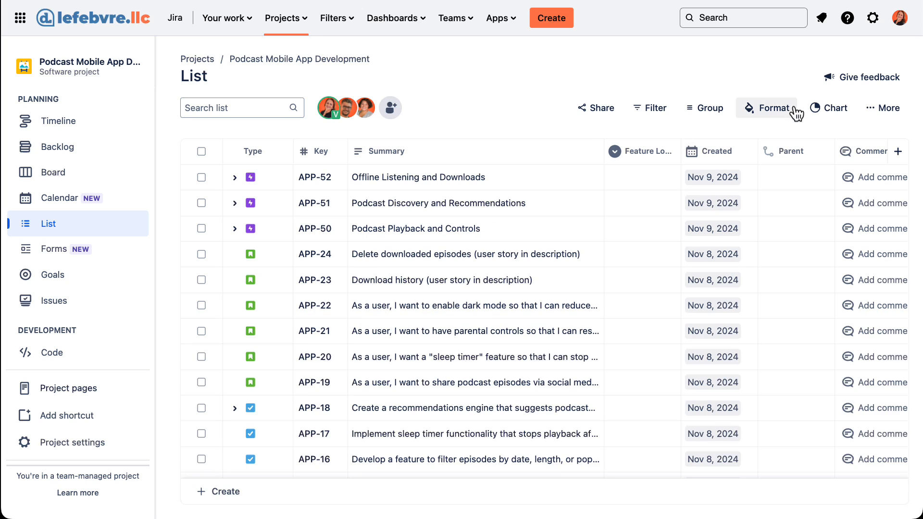
Step: Start a row format rule for the list with the condition Assignee Is Unassigned
click(777, 112)
click(759, 126)
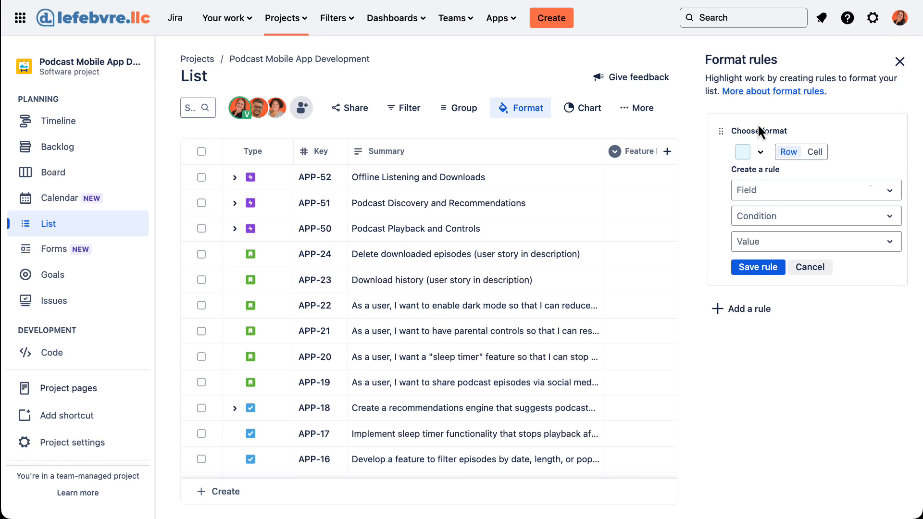
click(769, 203)
click(770, 220)
click(775, 245)
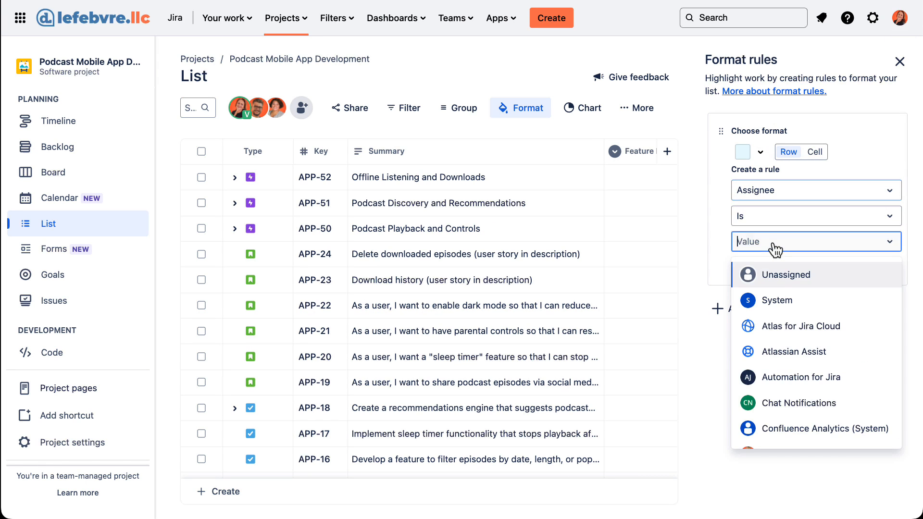
click(778, 277)
Step: Set the format rule's highlight colour to light yellow, save the rule and close the format rules
click(760, 153)
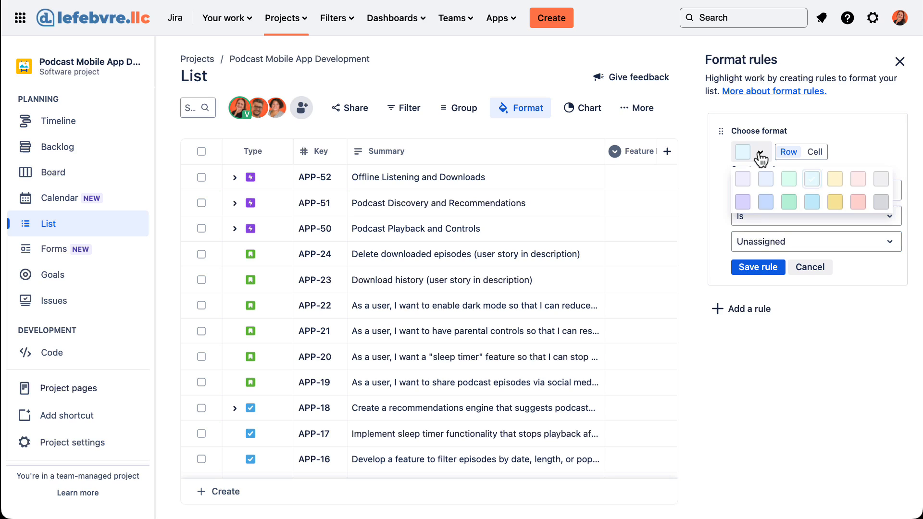
click(830, 179)
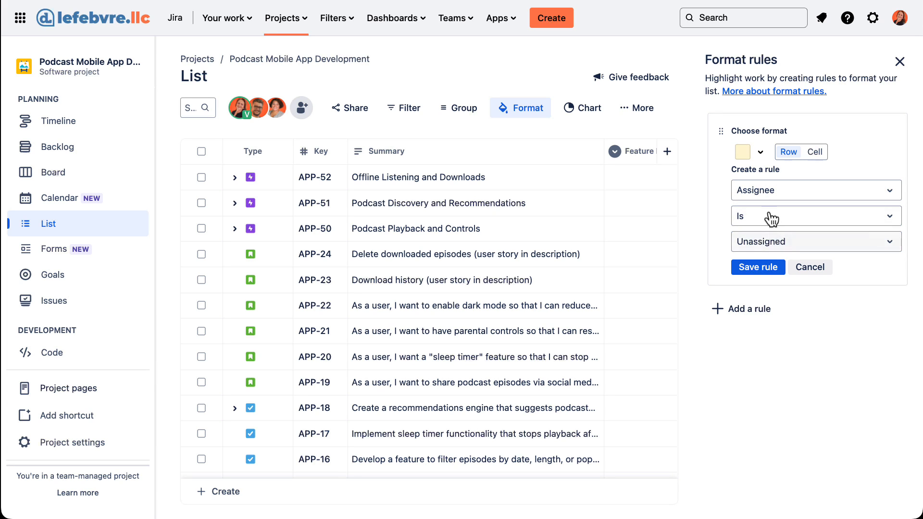
click(762, 267)
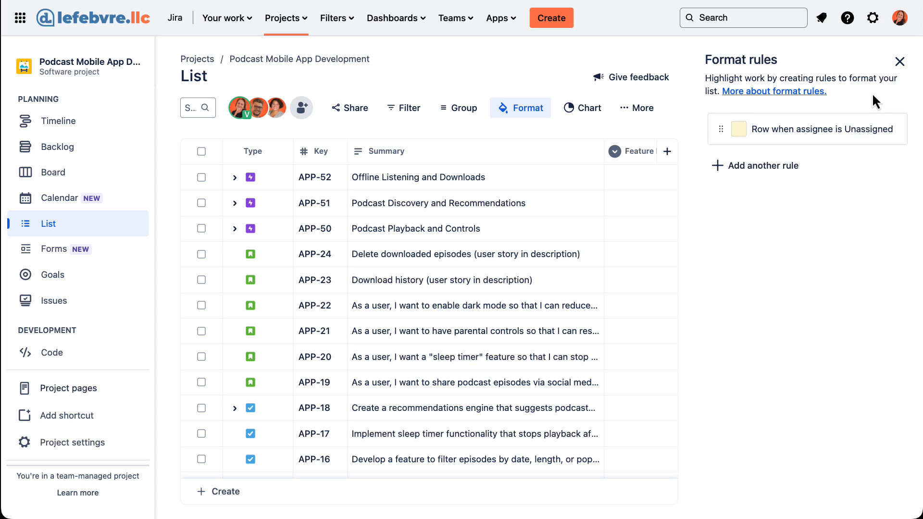
click(900, 63)
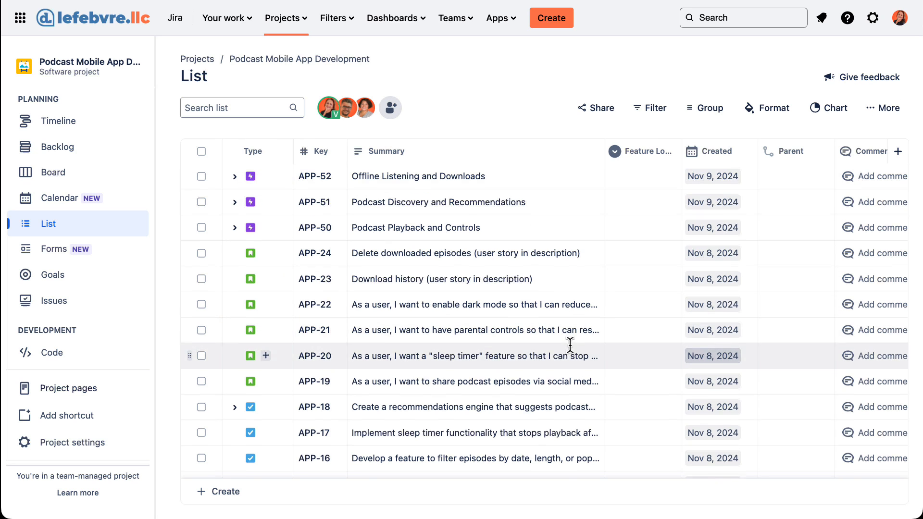
Step: Add the Assignee field as a list column directly after Summary and check the row highlighting
scroll(571, 345, down, 5)
scroll(570, 345, up, 5)
scroll(571, 345, down, 5)
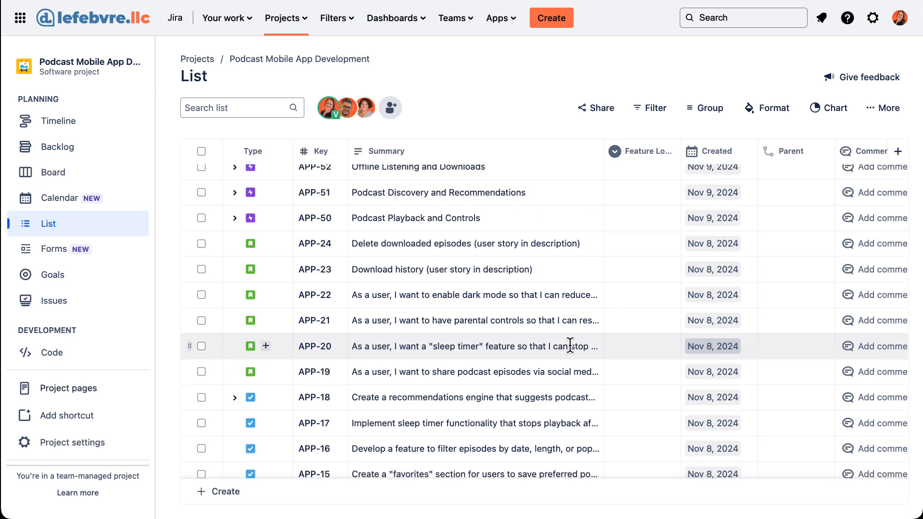
scroll(571, 346, up, 5)
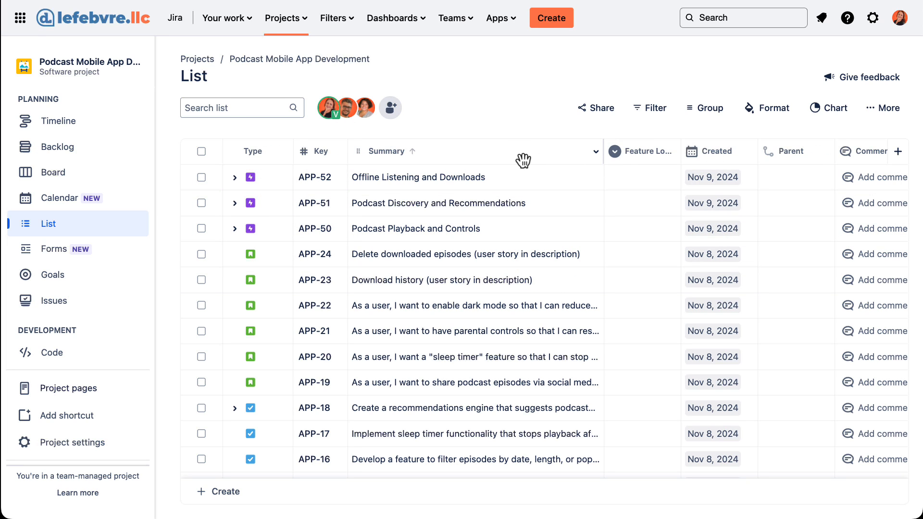
scroll(569, 227, right, 10)
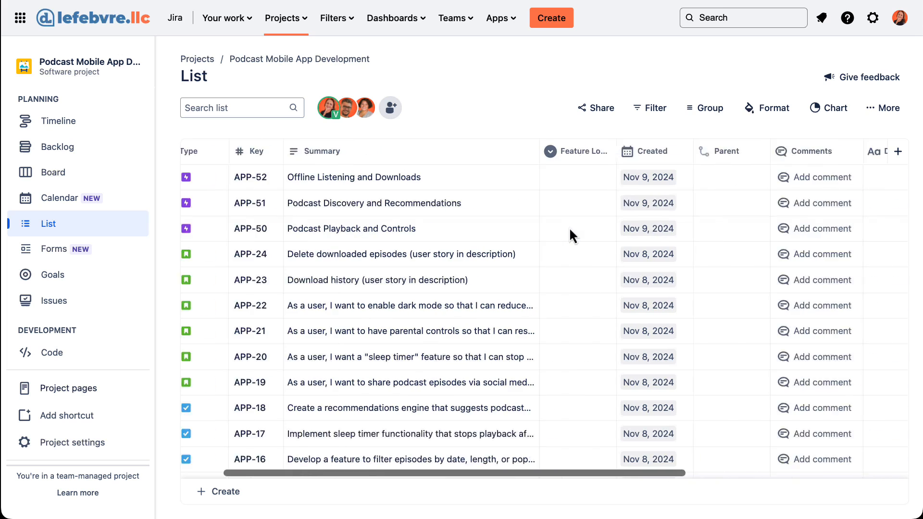
scroll(570, 227, left, 10)
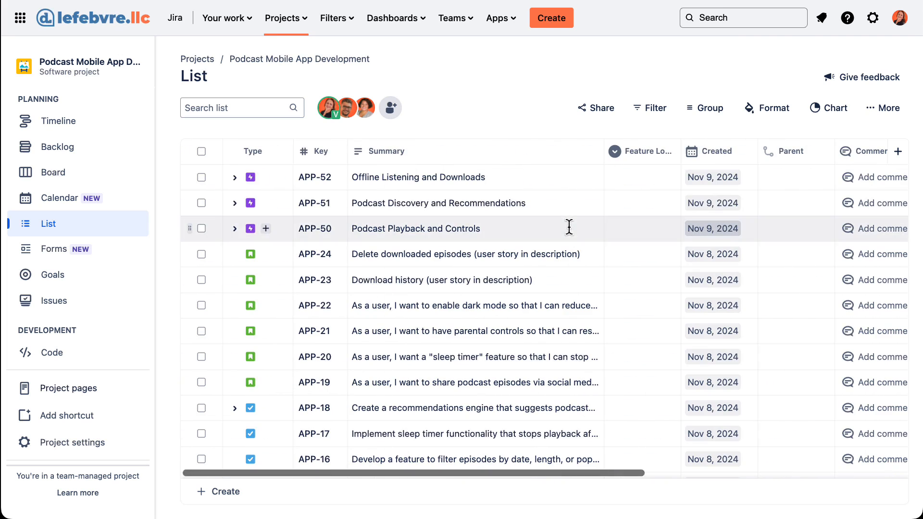
mouse_move(604, 156)
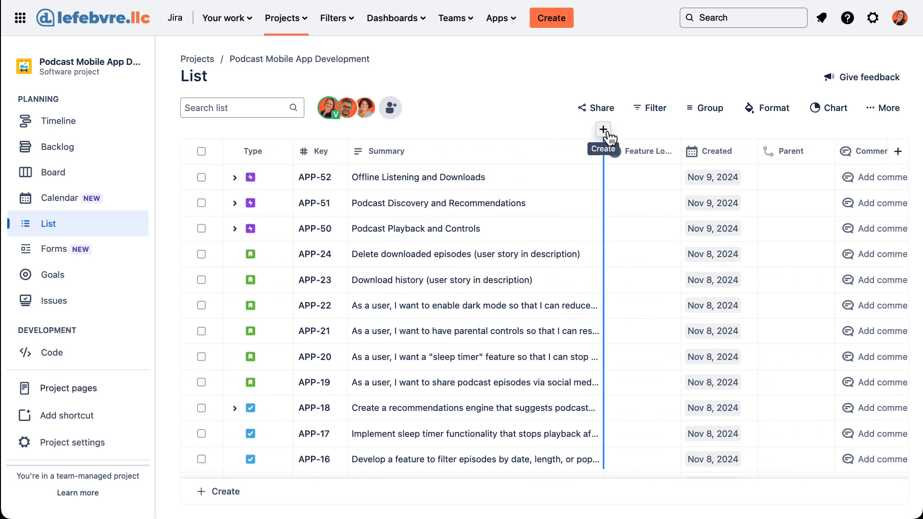
click(604, 130)
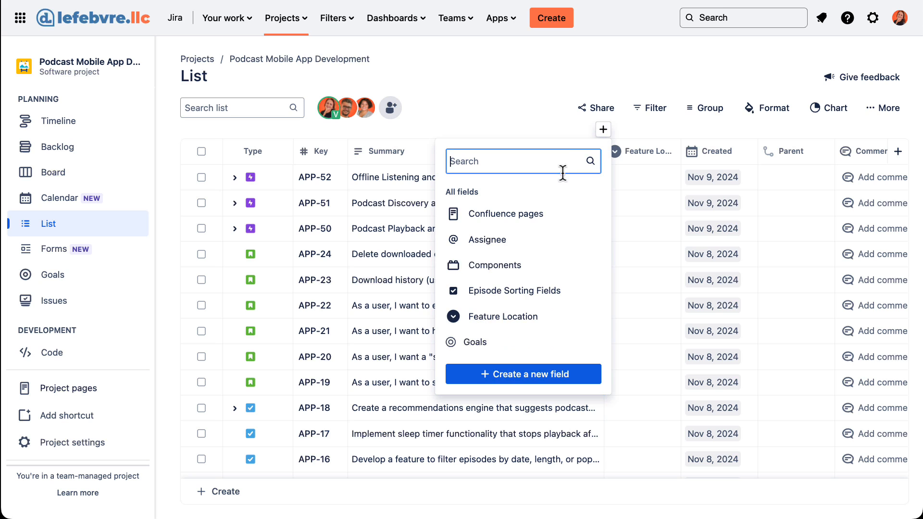
click(517, 248)
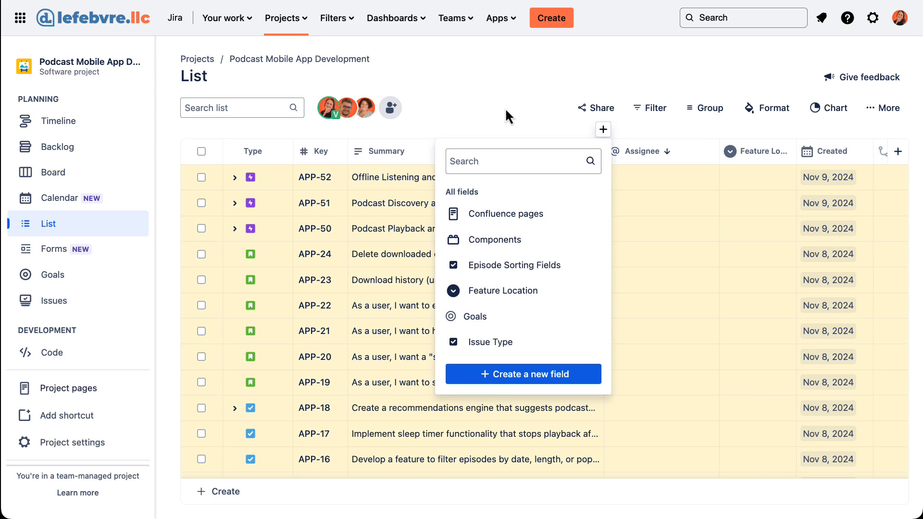
click(505, 107)
scroll(525, 113, down, 7)
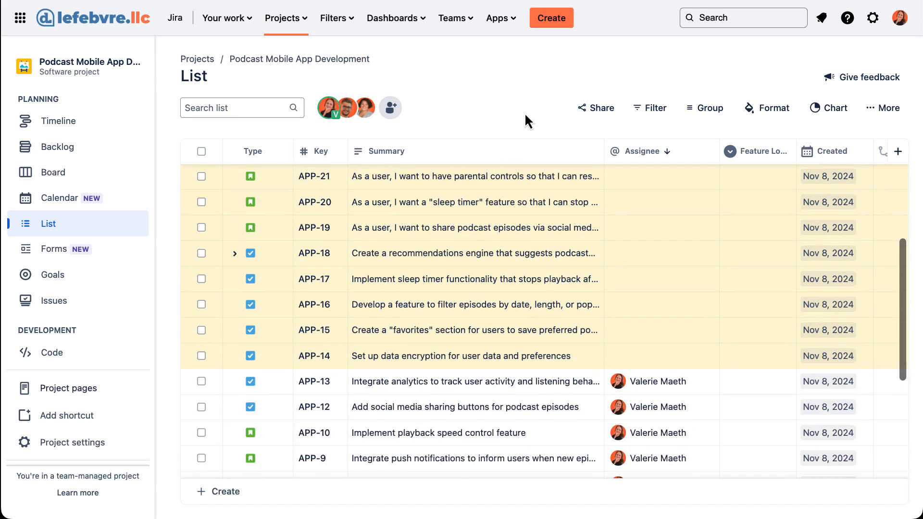
scroll(524, 113, up, 7)
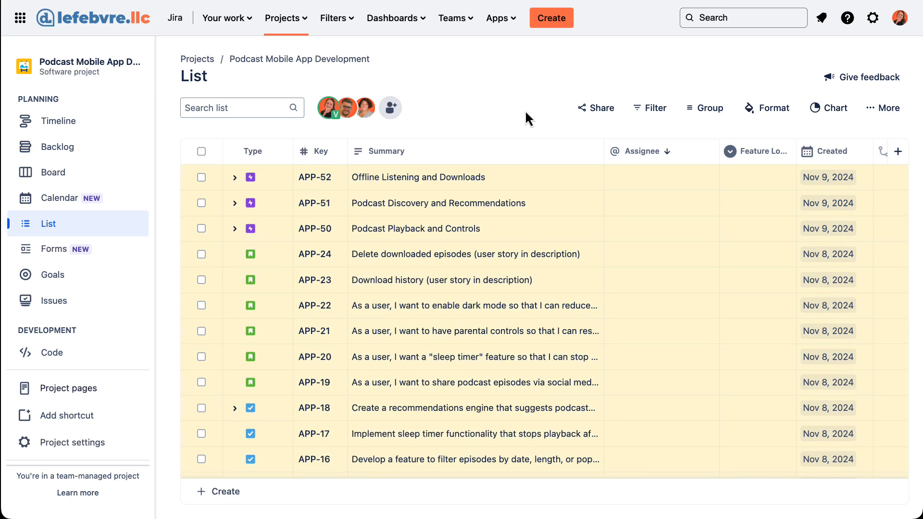
Step: Group the list by Assignee, and expand and collapse the Unassigned group and the group above it
click(708, 109)
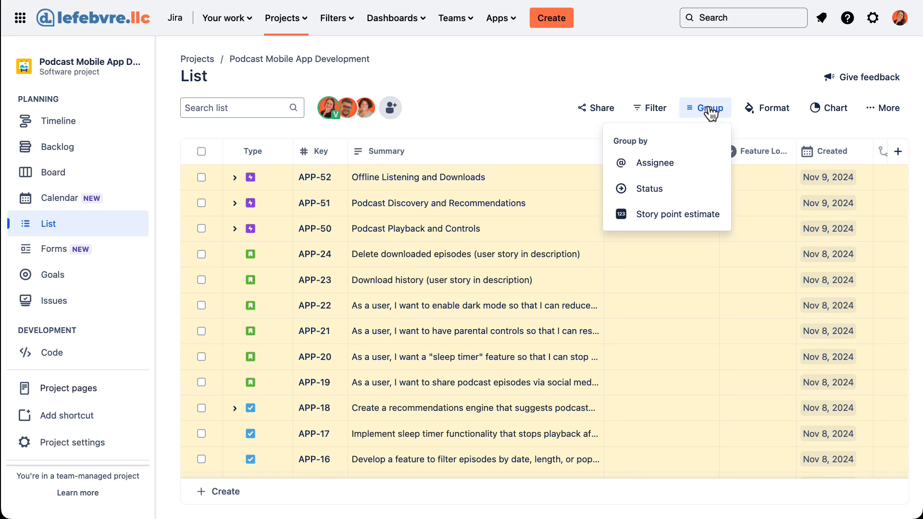
click(671, 161)
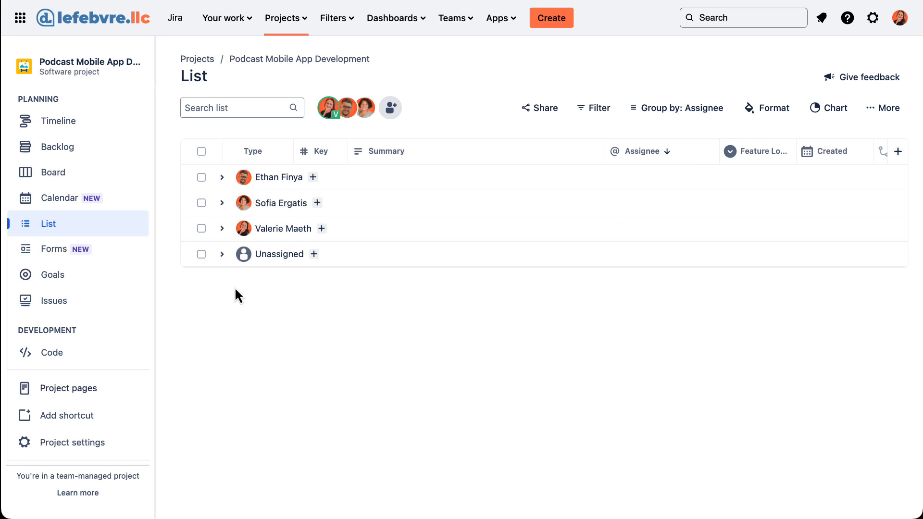
click(222, 255)
click(222, 256)
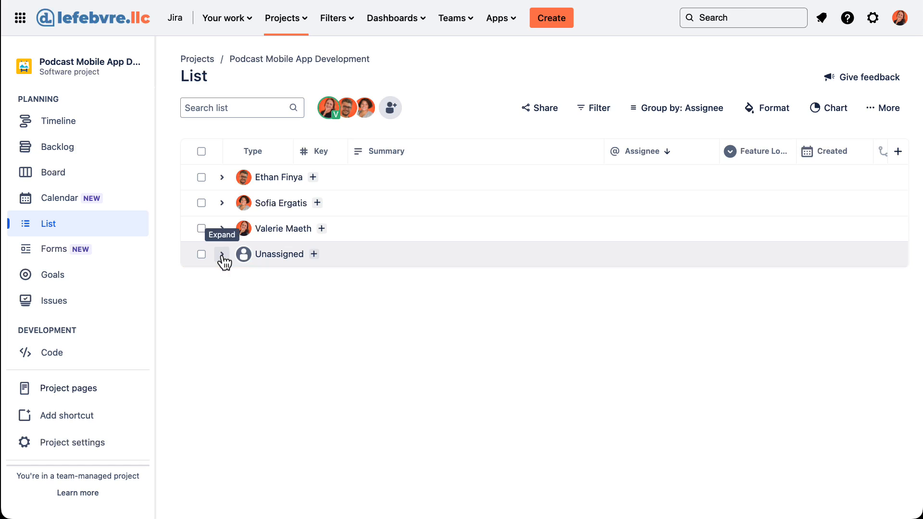
click(222, 230)
click(222, 229)
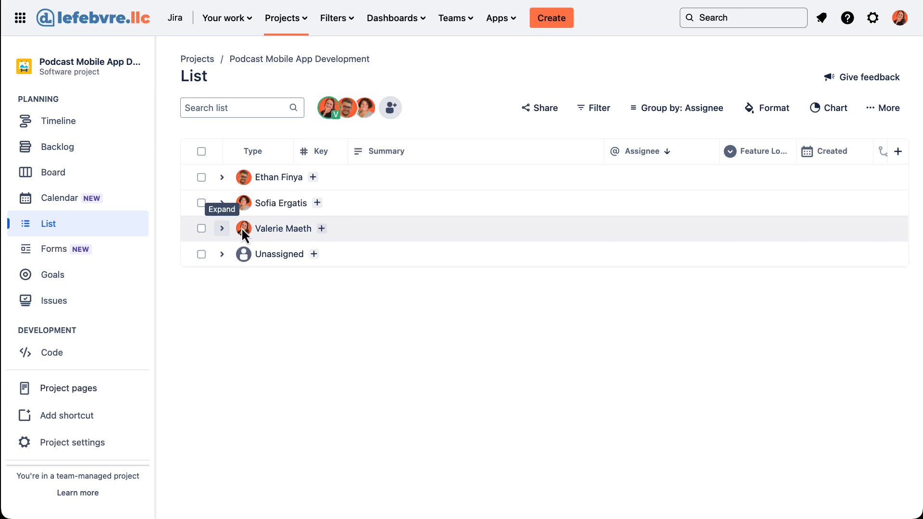
Step: Remove the Assignee grouping from the list
mouse_move(592, 143)
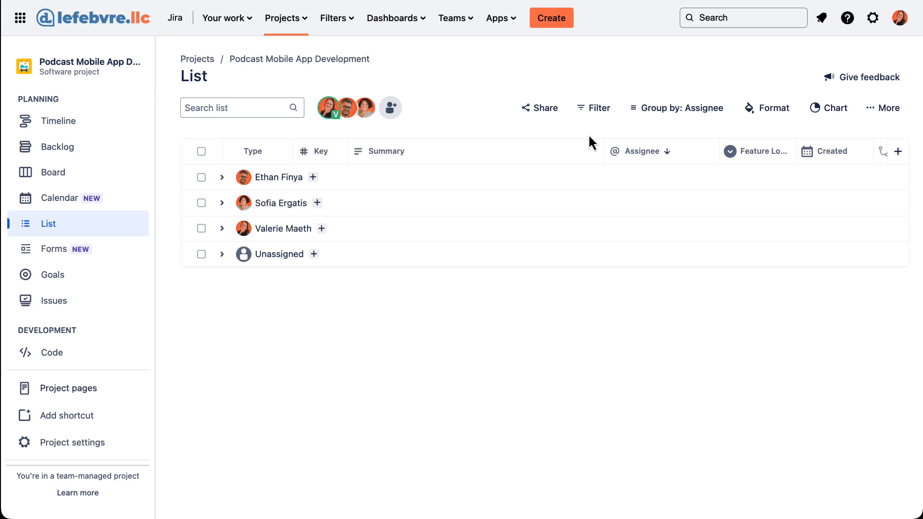
click(642, 115)
click(705, 142)
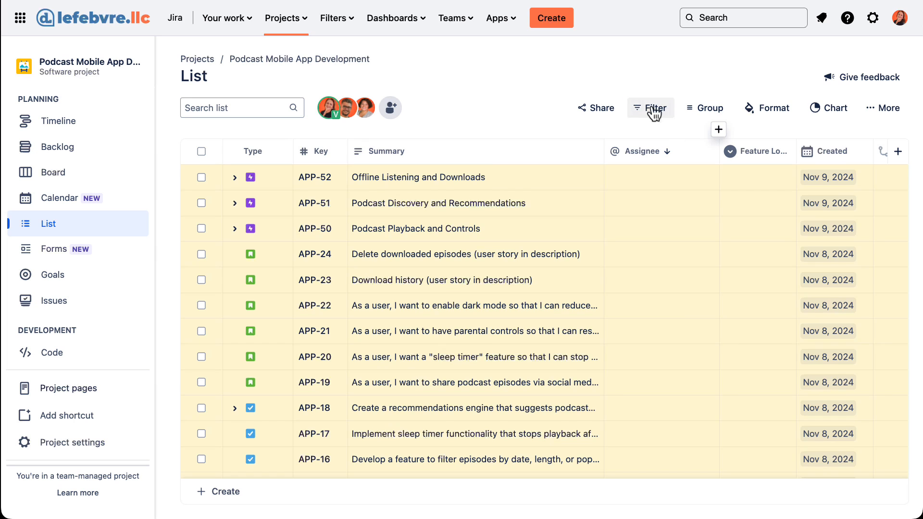
Step: Filter the list by the Story issue type
click(654, 109)
scroll(576, 252, down, 5)
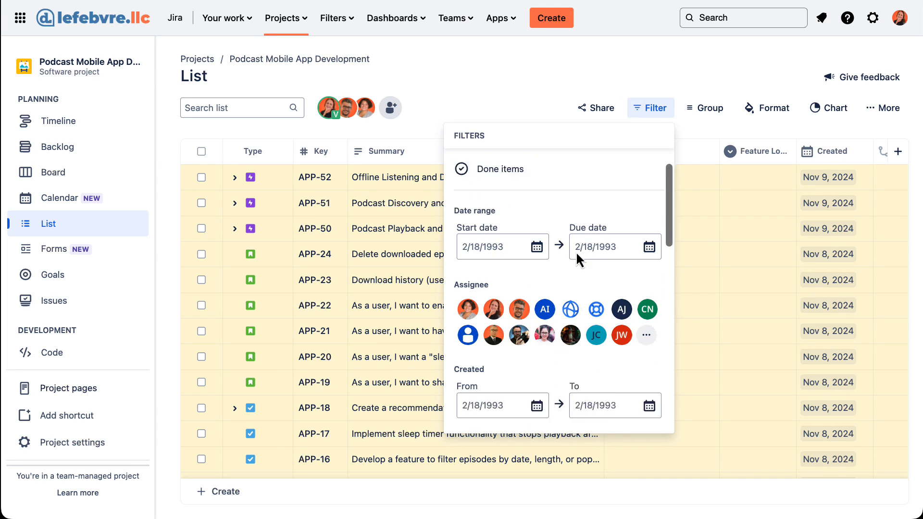
click(601, 338)
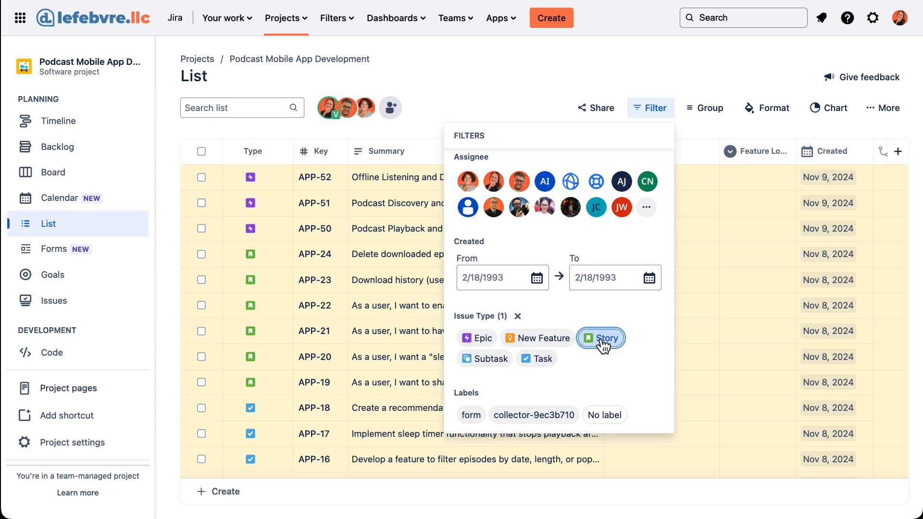
Step: Restrict the filtered list to issues created from 11/3/2024 to 11/9/2024 and look across the remaining rows
click(506, 286)
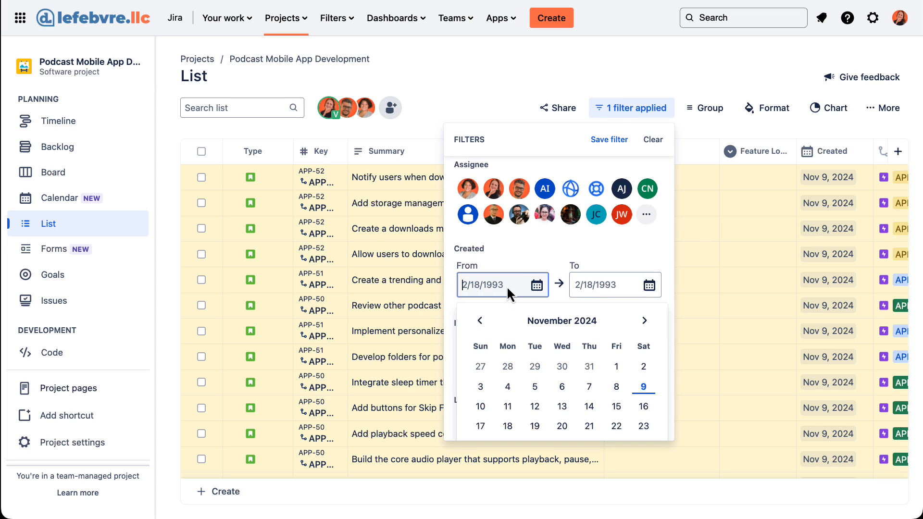
click(480, 386)
click(614, 297)
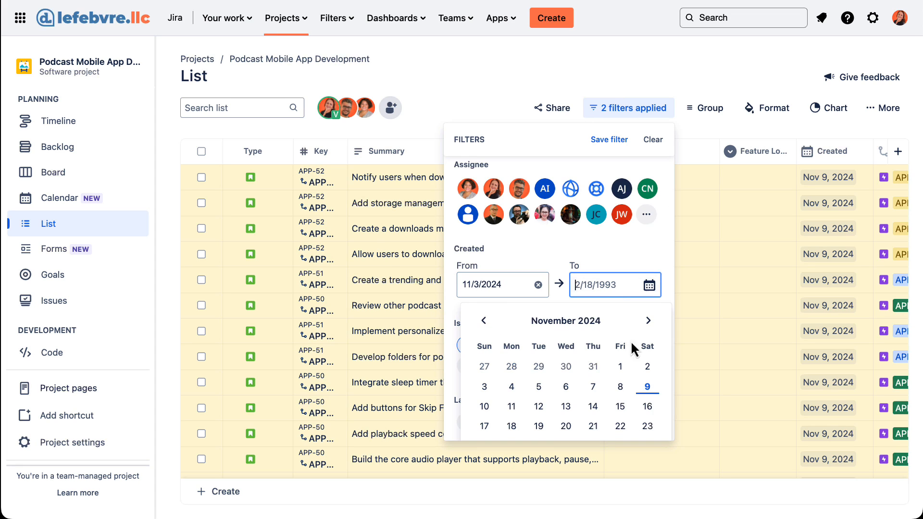
click(648, 387)
click(679, 69)
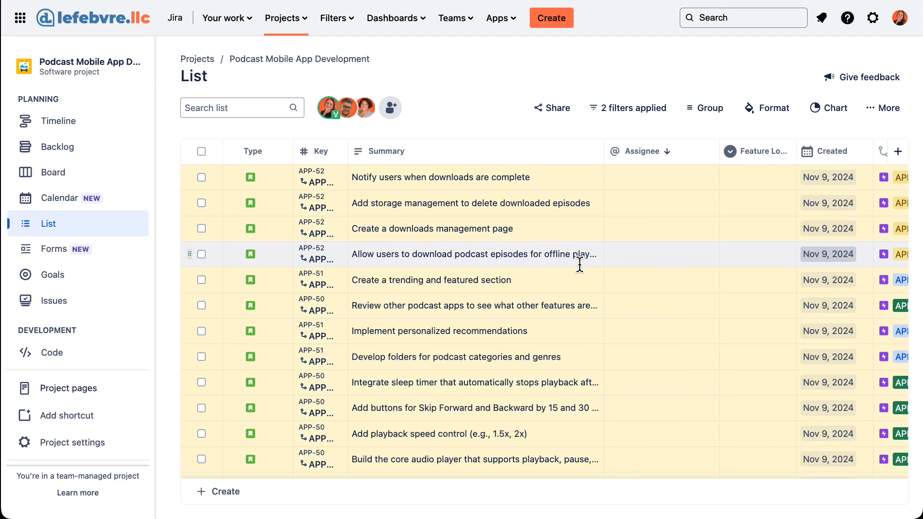
scroll(579, 264, right, 10)
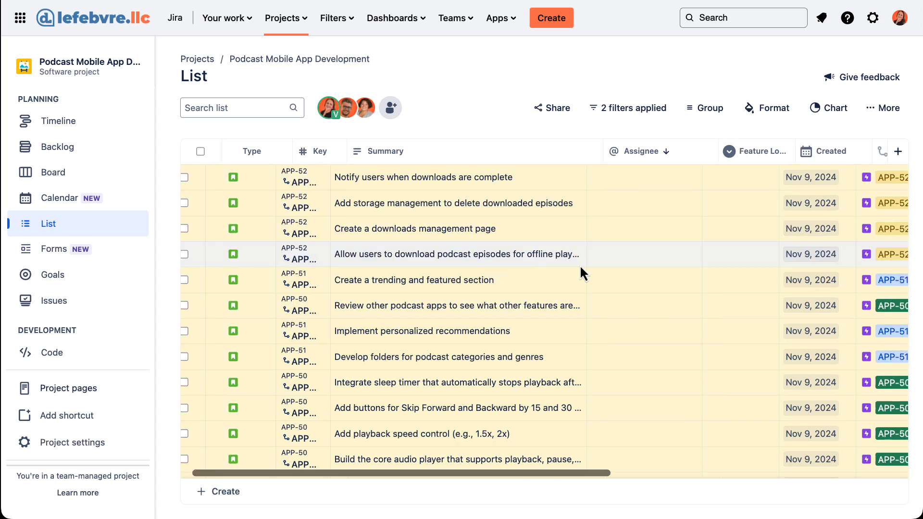
scroll(580, 265, left, 10)
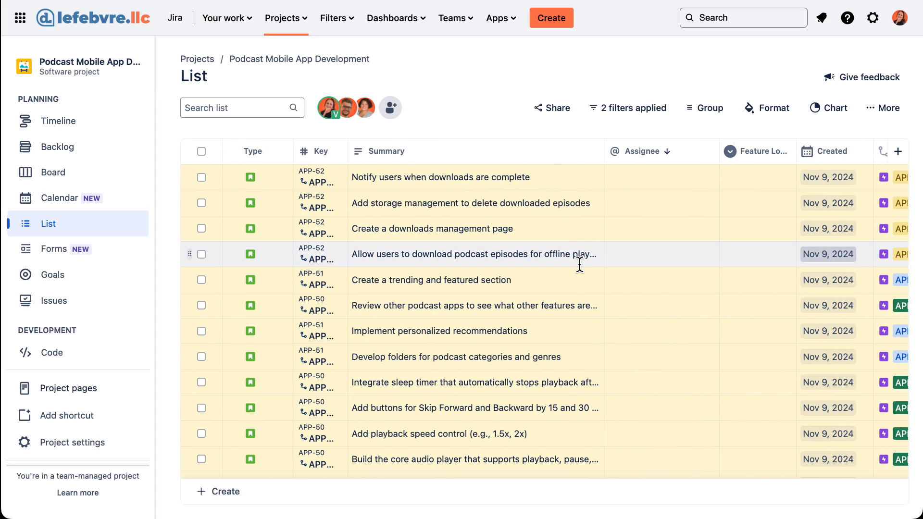
Step: Share the filtered list view with a teammate, entering the teammate's name as recipient and leaving the message empty
click(565, 111)
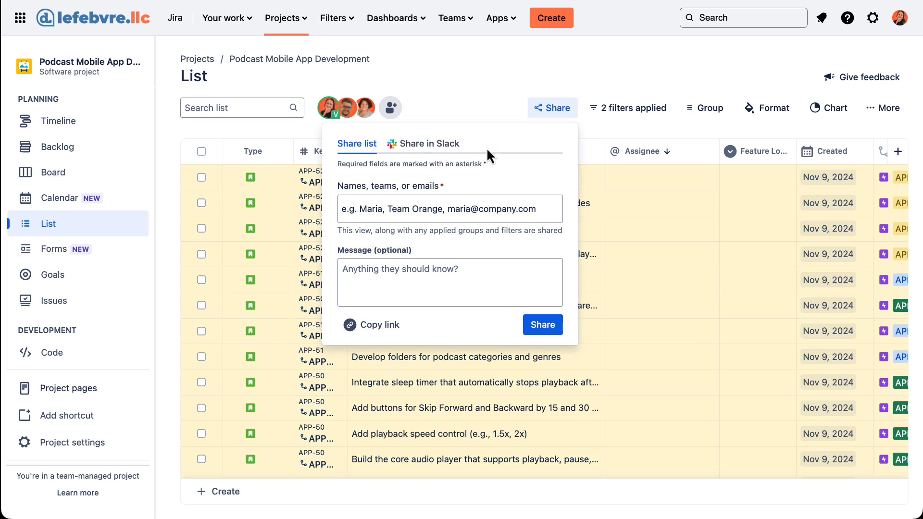
click(426, 211)
text(etha)
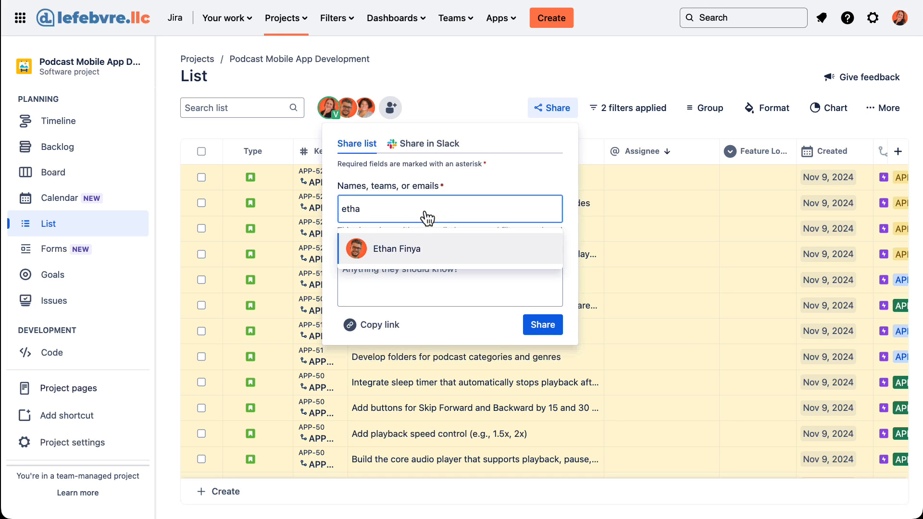
click(423, 249)
click(542, 323)
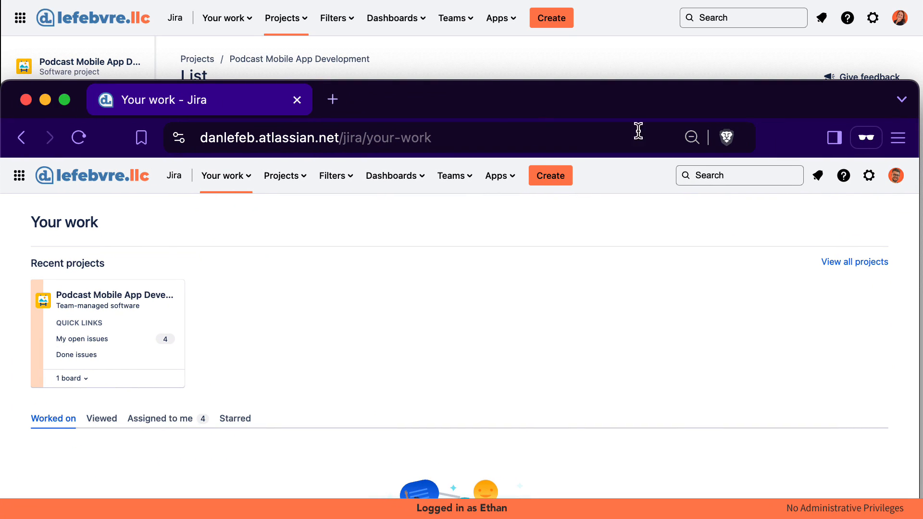
Step: In the recipient's Jira browser window, reload the page and open the shared List link from the notifications
click(903, 180)
click(904, 181)
click(816, 176)
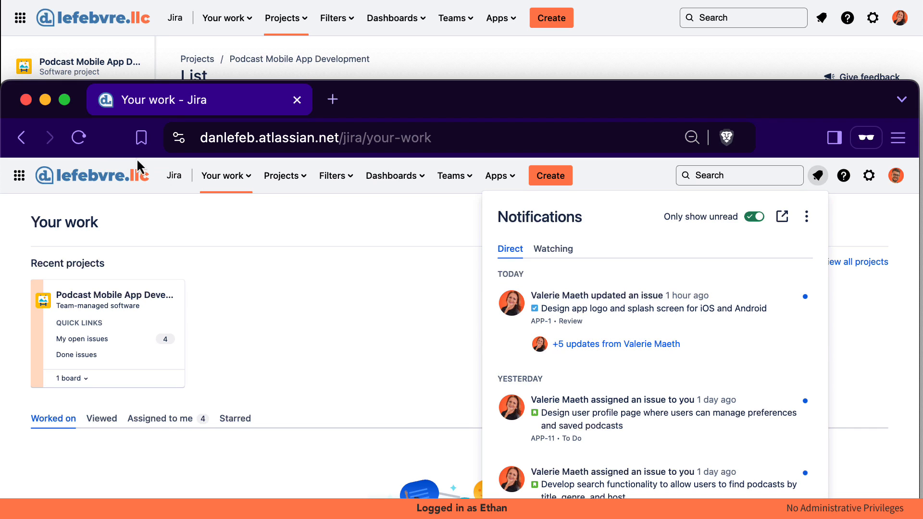
click(81, 141)
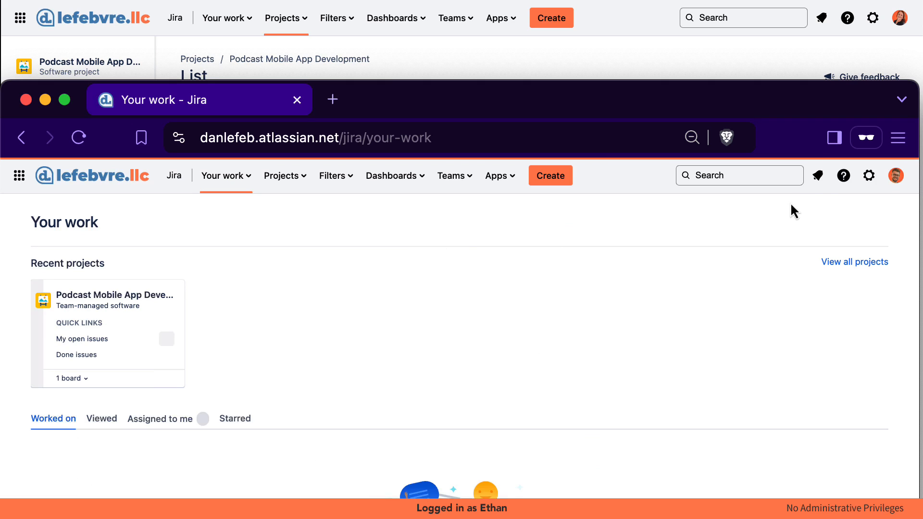
click(818, 176)
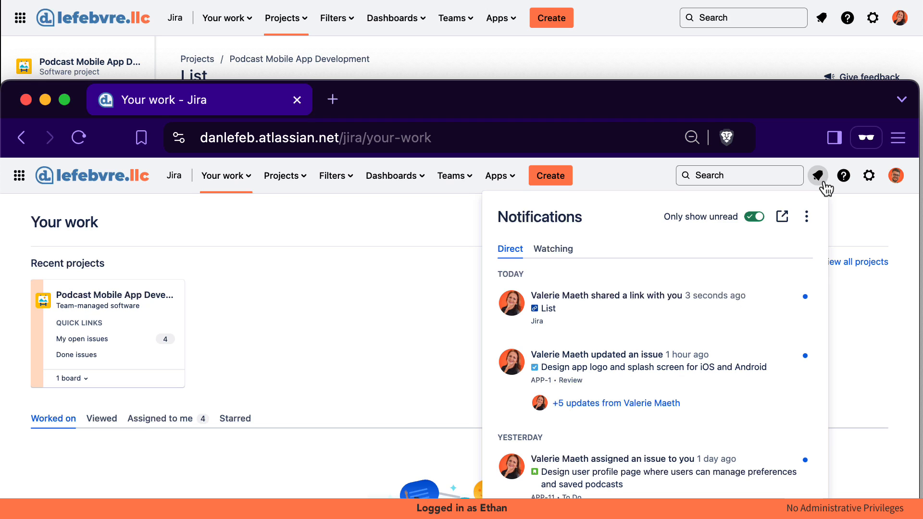
click(548, 308)
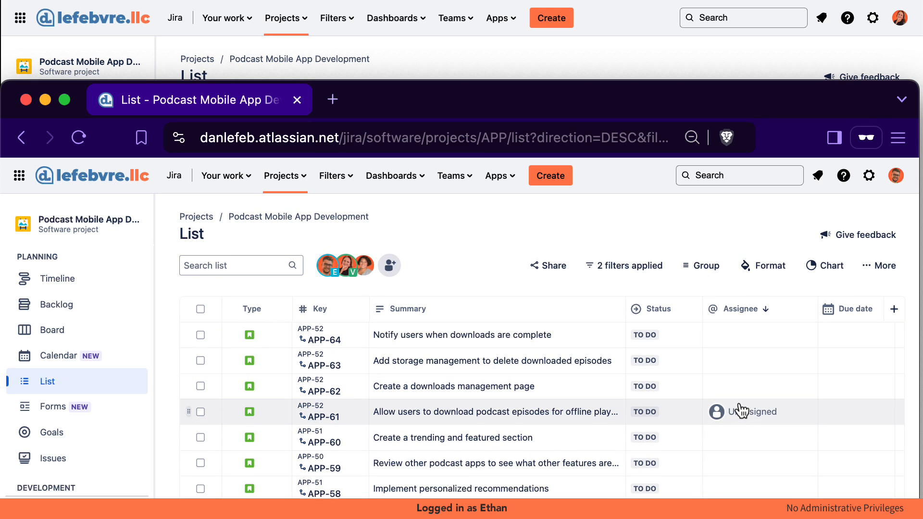
Step: Compare the columns and formatting of the shared list in the recipient's window with those in the sender's window
scroll(791, 360, right, 10)
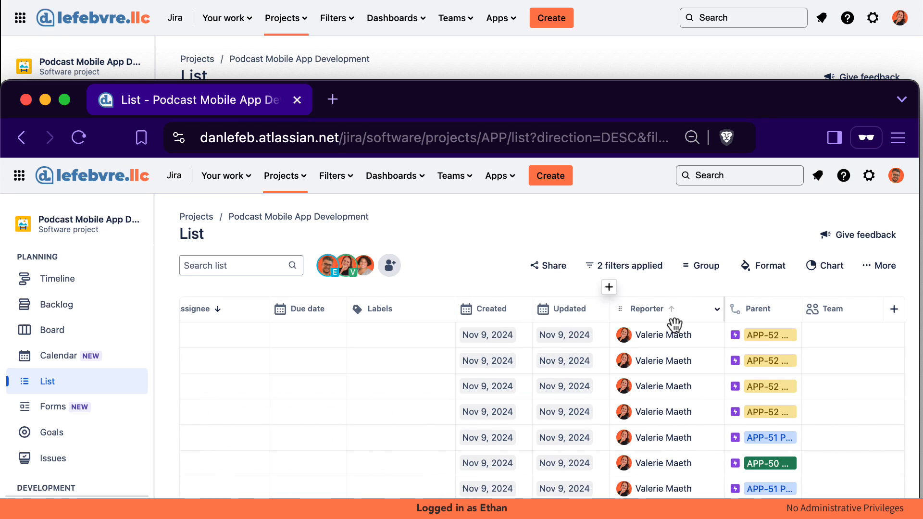
drag(716, 106, 723, 290)
scroll(727, 215, right, 10)
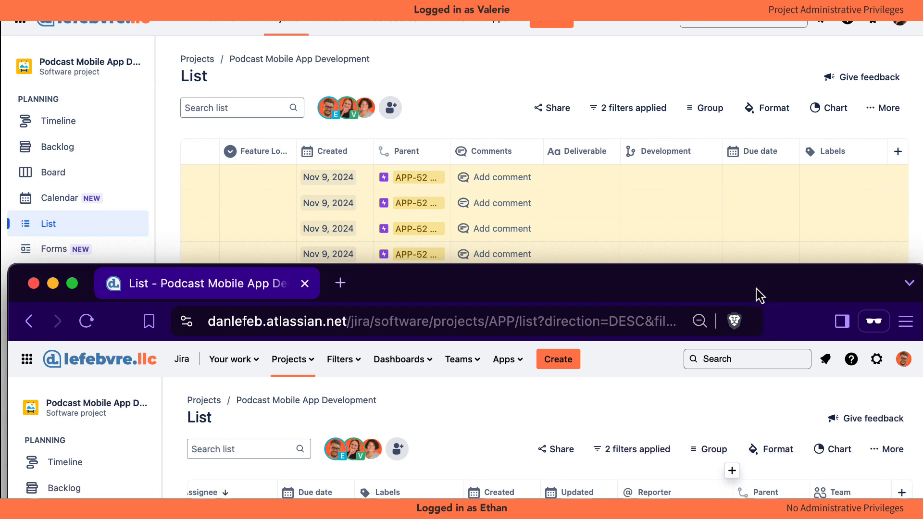
drag(755, 290, 763, 252)
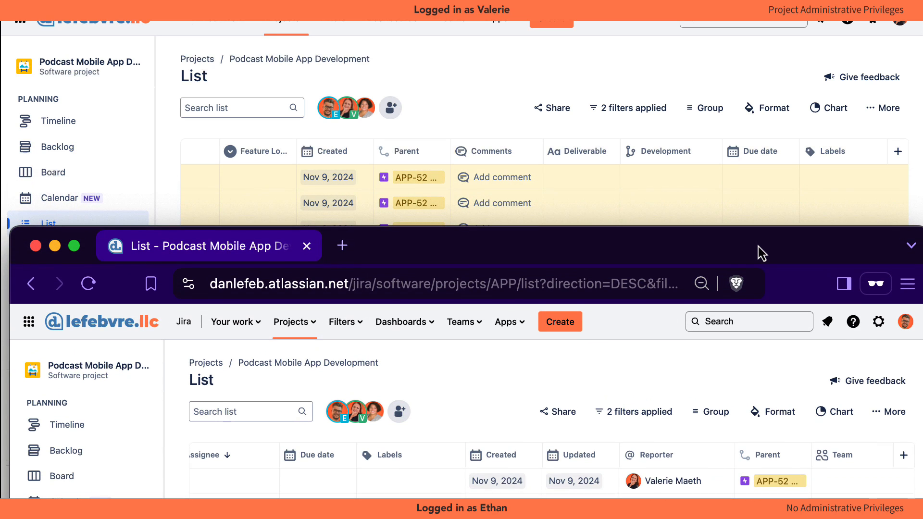
scroll(442, 484, left, 5)
scroll(442, 484, left, 5)
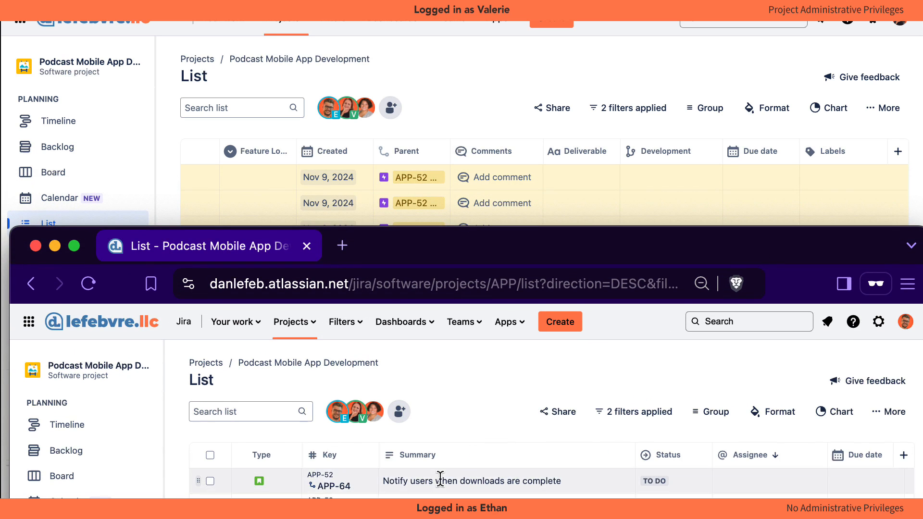
scroll(543, 195, left, 8)
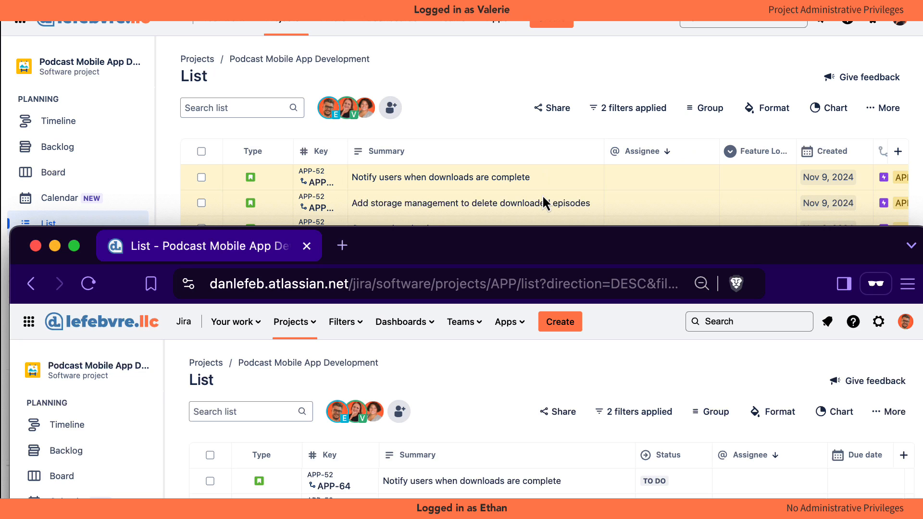
Step: Compare the applied Created date and Issue Type filters in the sender's and the recipient's lists
click(628, 110)
click(628, 111)
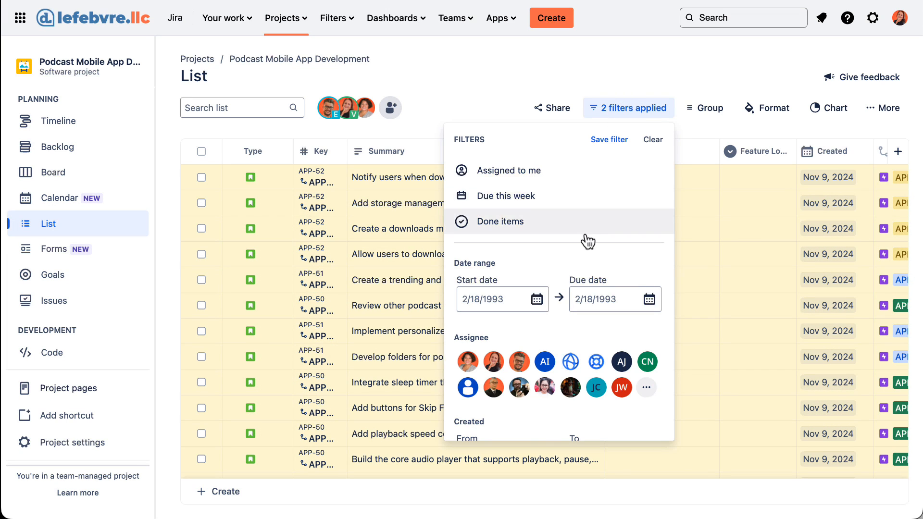
scroll(588, 241, down, 4)
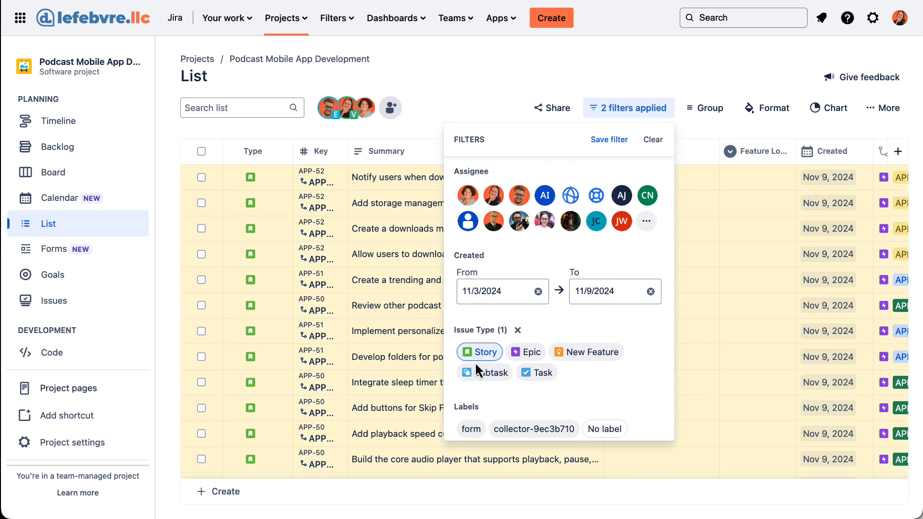
click(607, 516)
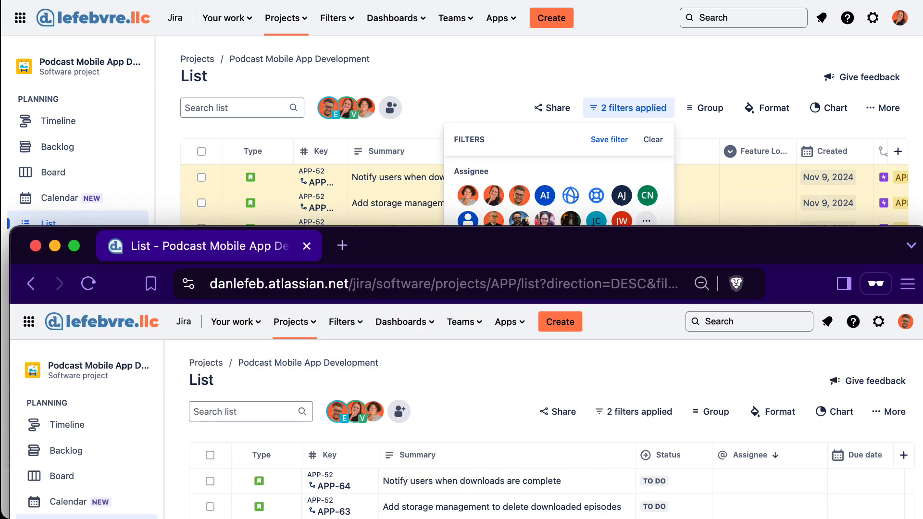
click(646, 412)
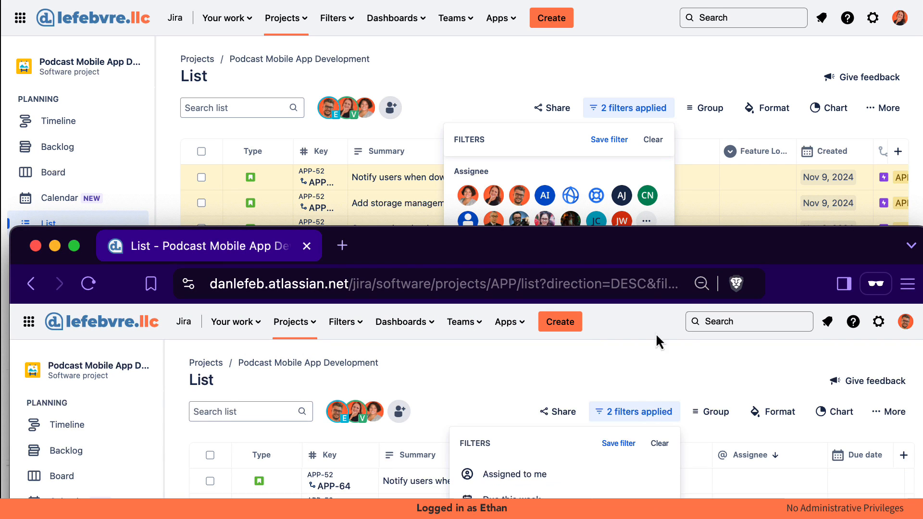
drag(662, 233, 665, 53)
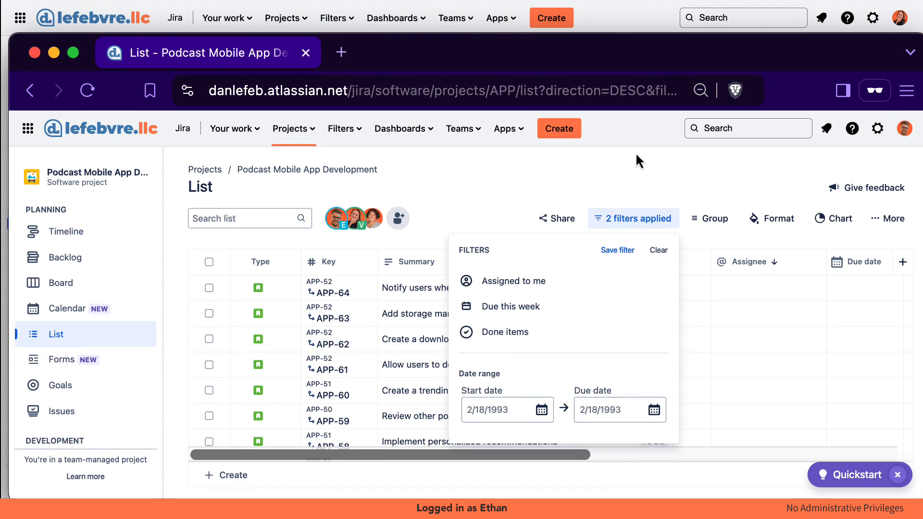
scroll(596, 336, down, 1)
scroll(596, 335, down, 6)
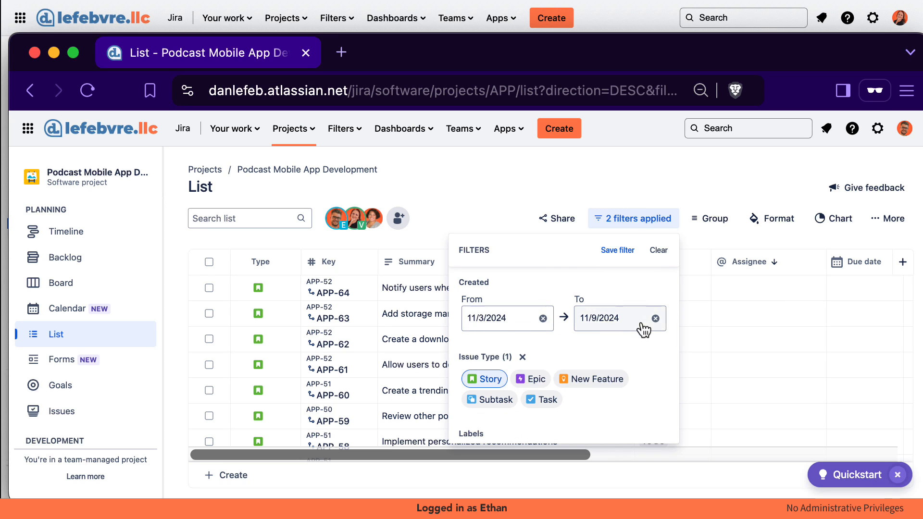
click(641, 222)
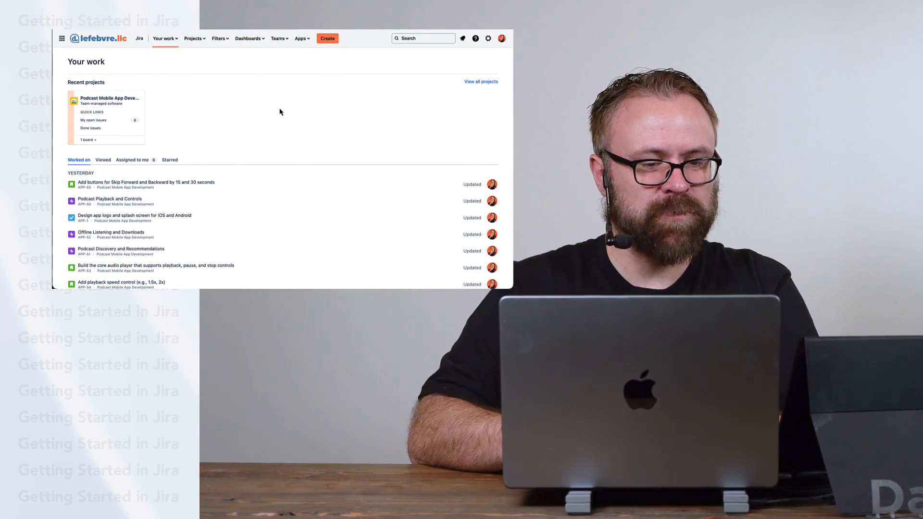
Step: Open the Podcast Mobile App Development project's forms and create a form of the New Feature type
click(116, 108)
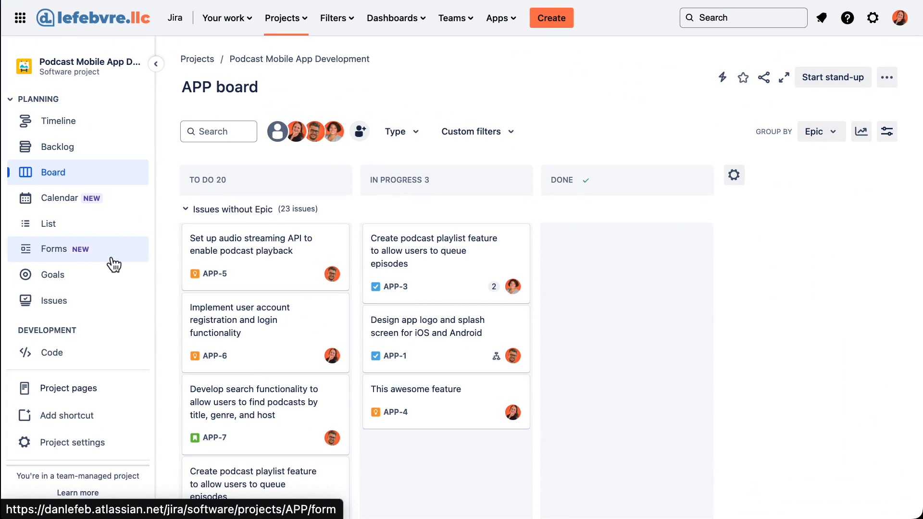
click(80, 260)
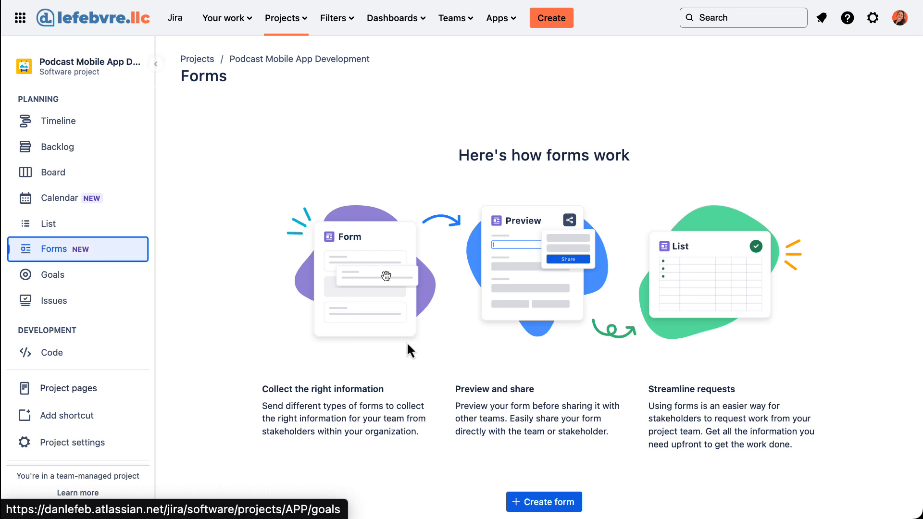
click(557, 501)
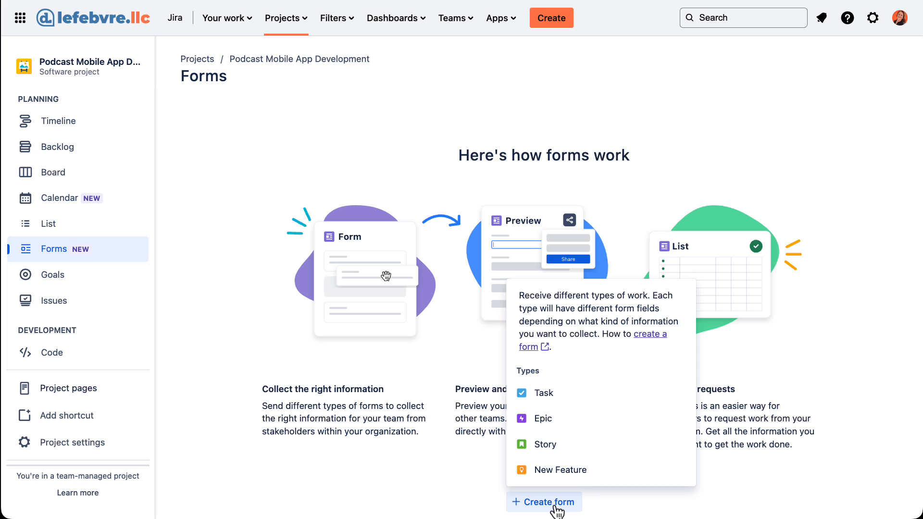
click(598, 469)
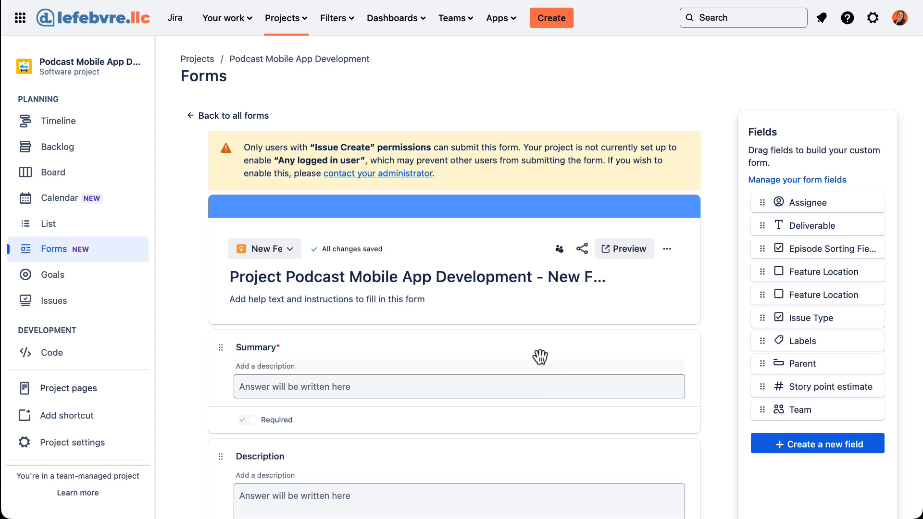
Step: Title the form "Podcast app ideas" and add the help text "What are your favorite features from the podcast apps you're using now?"
click(503, 276)
key(ctrl+a)
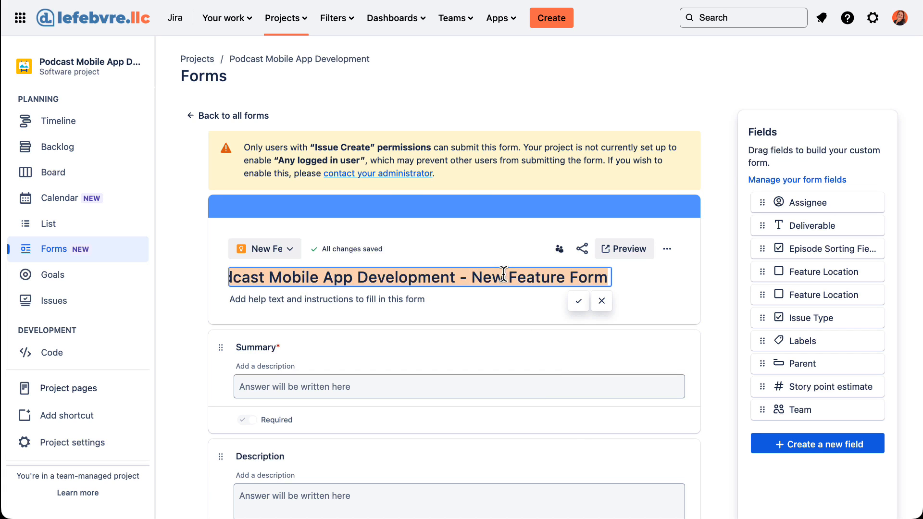
text(Podcast app ideas)
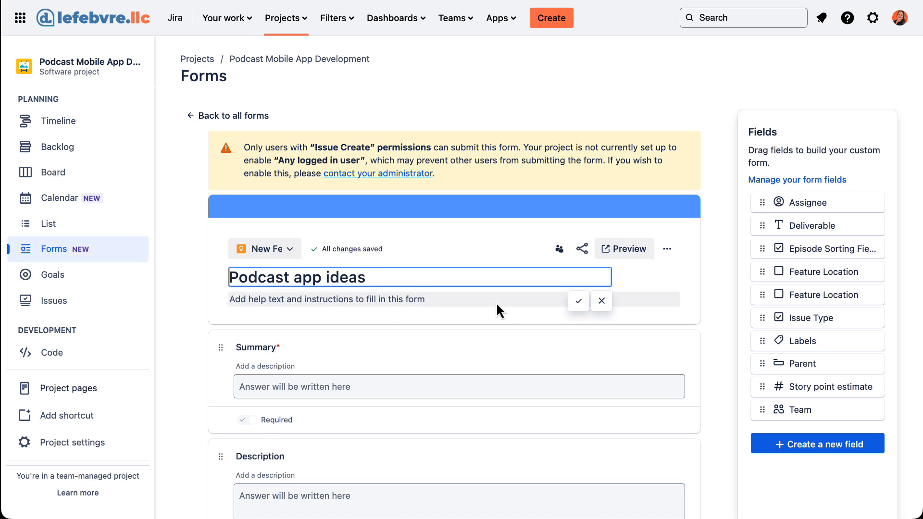
click(496, 302)
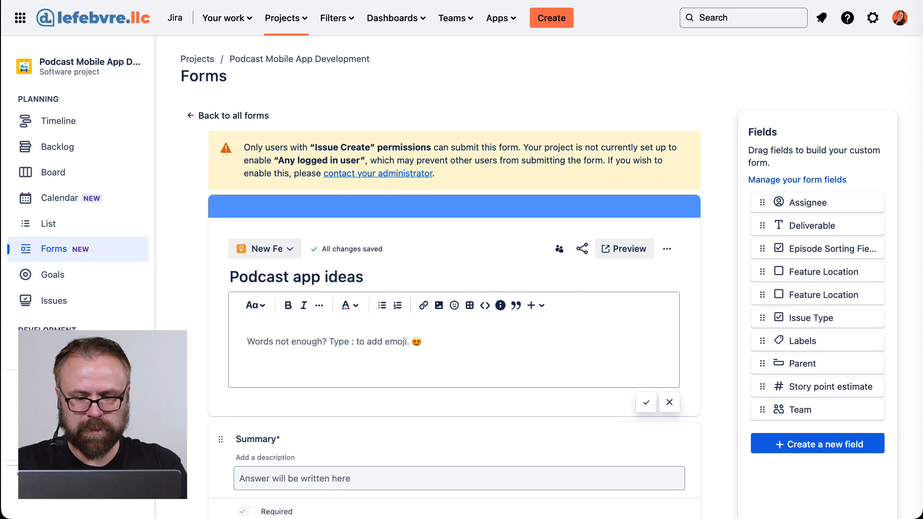
text(What are your favorite features from the podcast apps you're using now?)
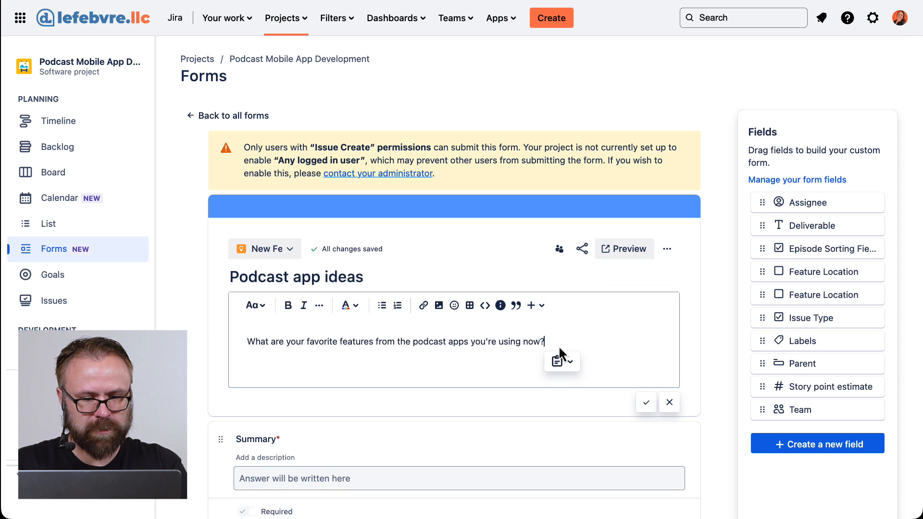
click(643, 407)
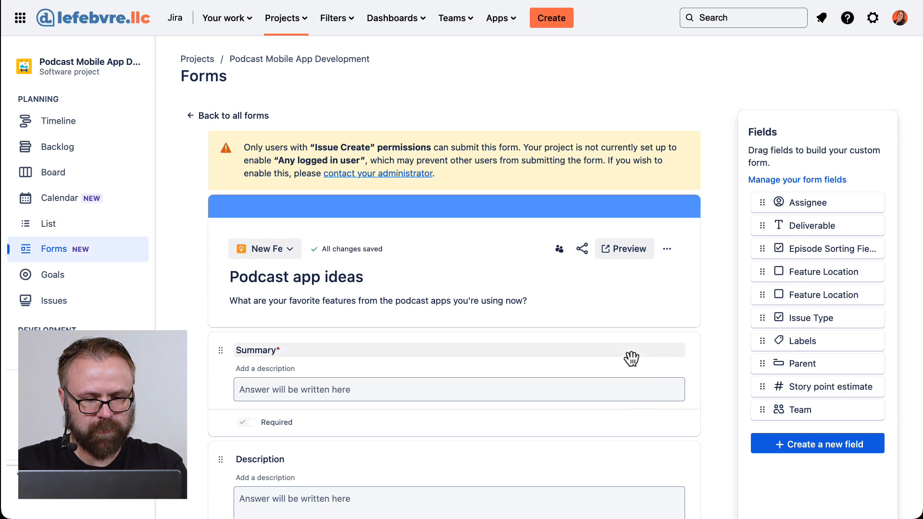
Step: Add the Assignee field to the form between the Summary and Description fields
scroll(631, 359, down, 2)
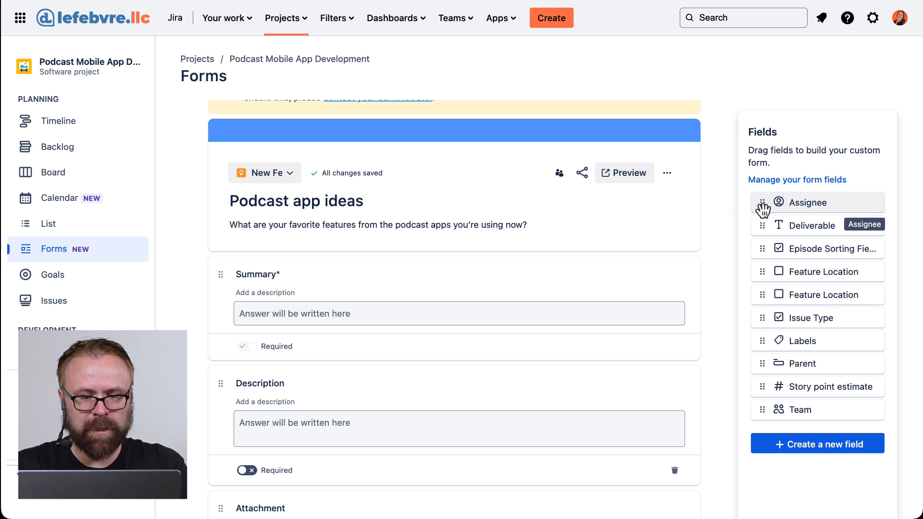
drag(761, 204, 330, 374)
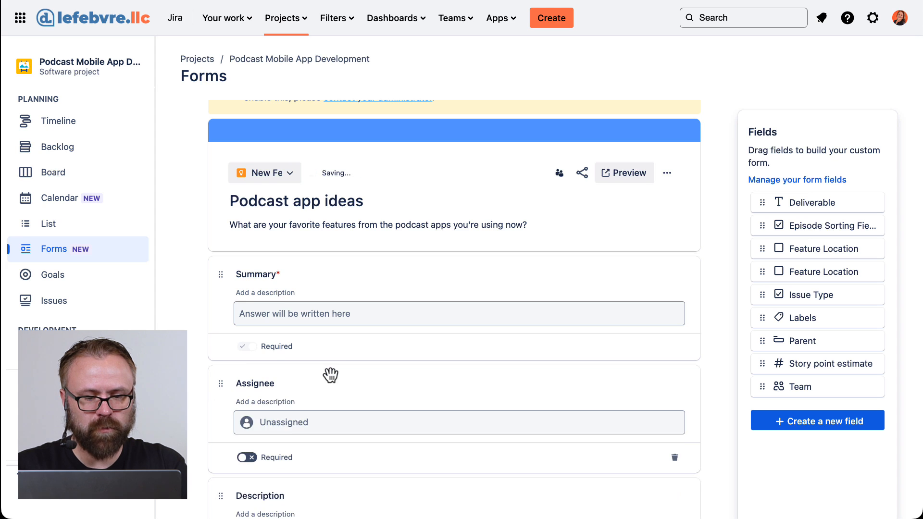
Step: Move the Assignee field below Description and remove it from the form
scroll(330, 375, down, 3)
drag(221, 262, 228, 419)
click(674, 458)
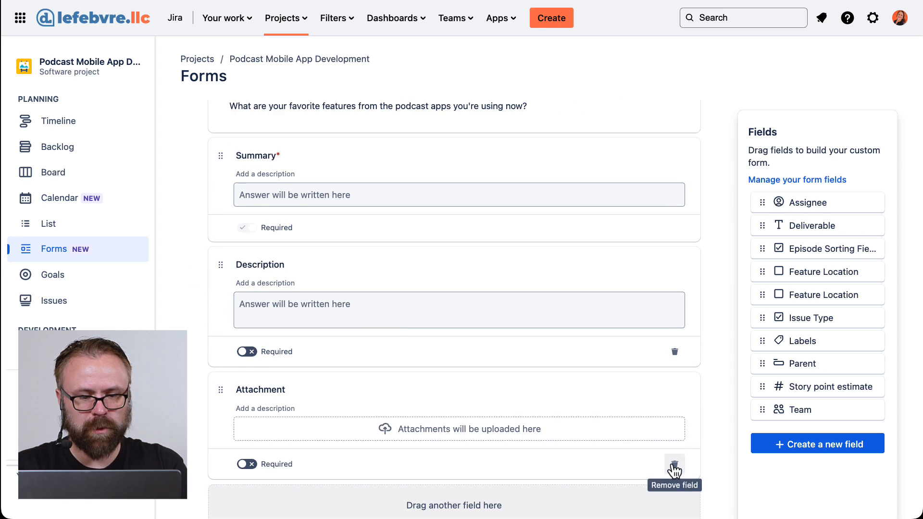
Step: Relabel the form's Summary field "Brief description" and its Description field "Long description"
scroll(392, 330, up, 3)
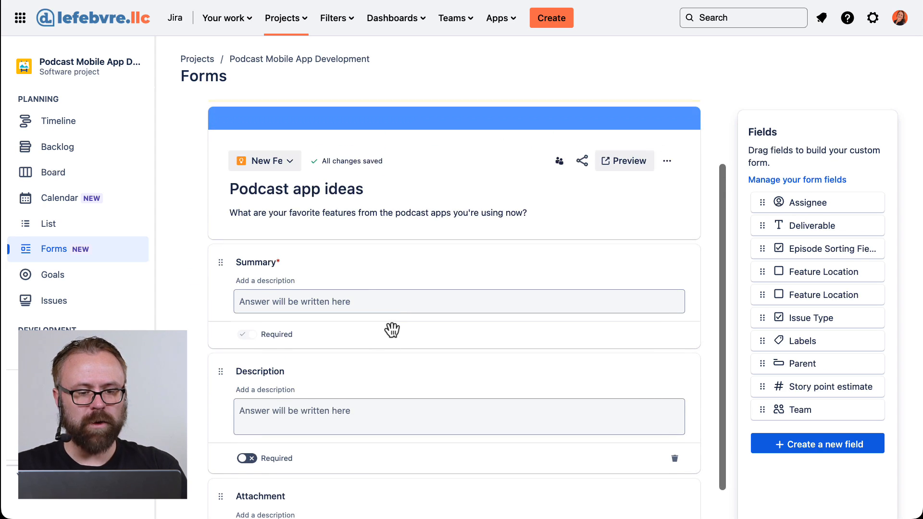
click(309, 263)
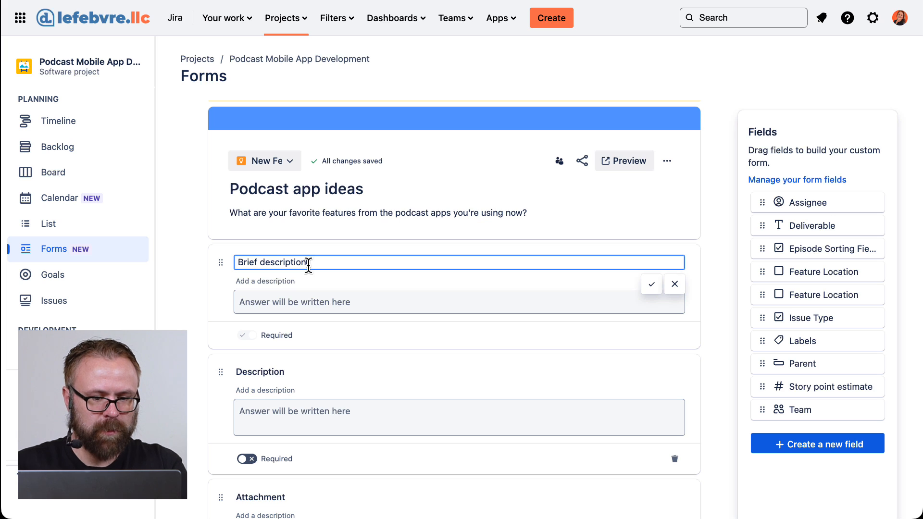
click(291, 373)
text(Long de)
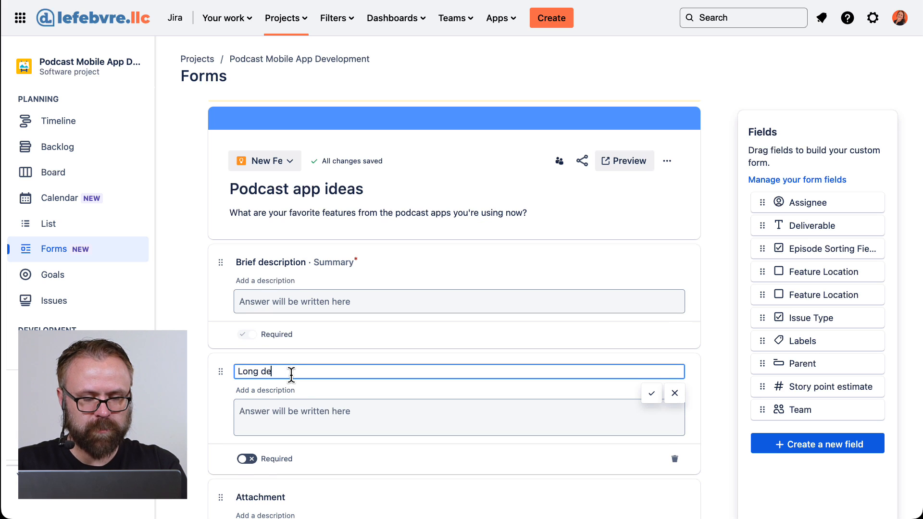
text(scription)
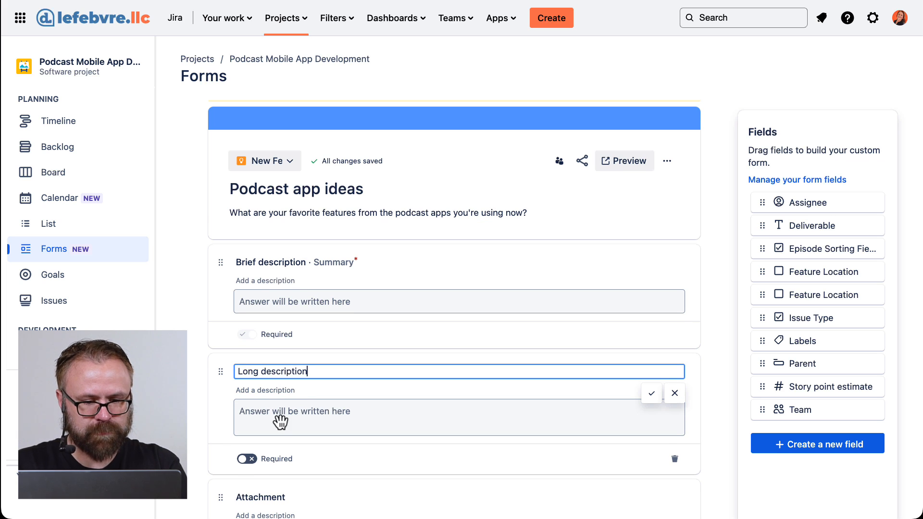
Step: Move the Attachment field between the Summary and Description fields and relabel it "Screenshot"
scroll(259, 419, down, 2)
drag(223, 449, 234, 309)
click(288, 317)
text(S)
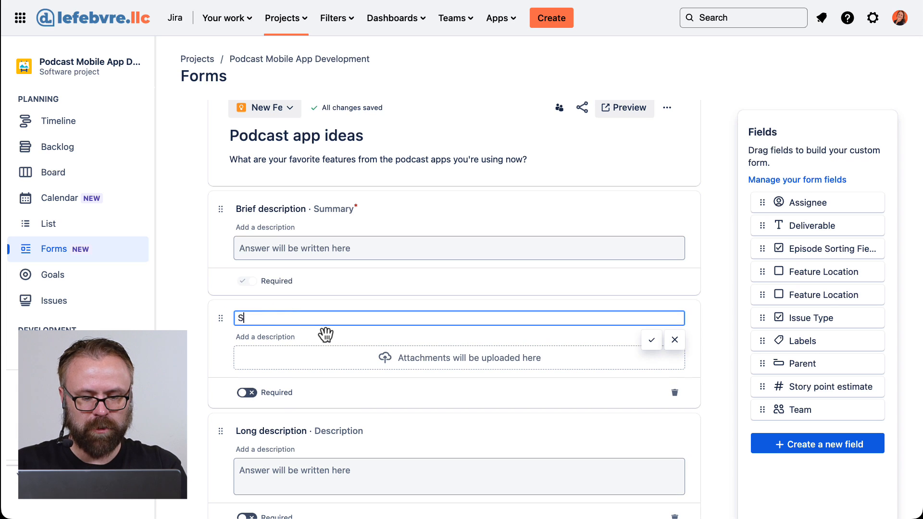
text(creenshot)
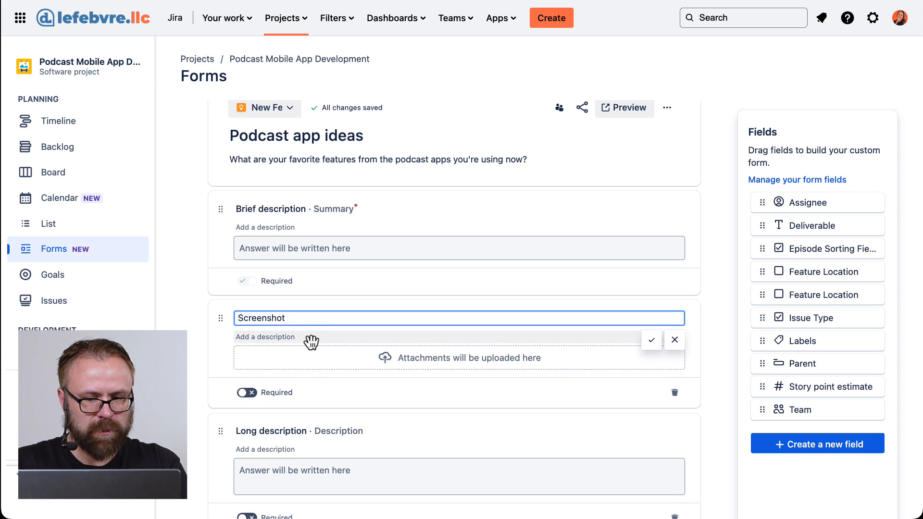
Step: Add the description "Can you screenshot the feature?" to the Screenshot attachment field
click(323, 337)
text(Ca)
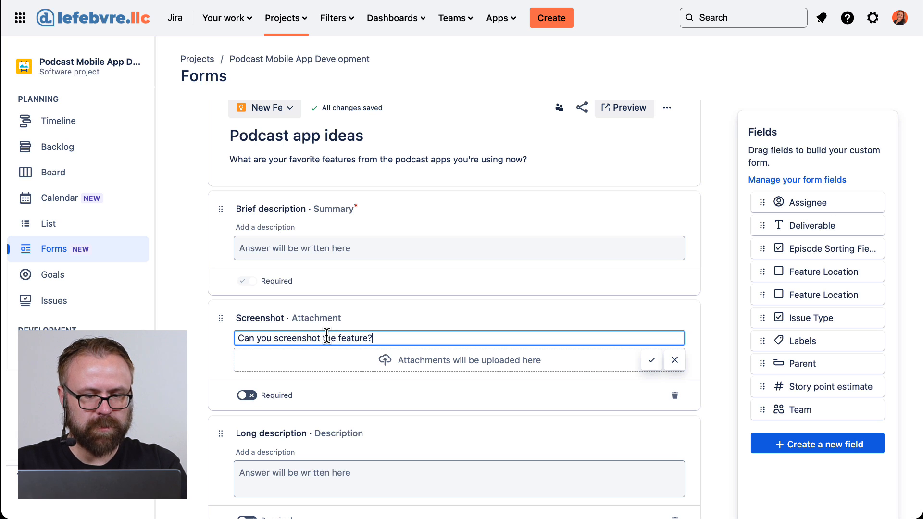
click(651, 360)
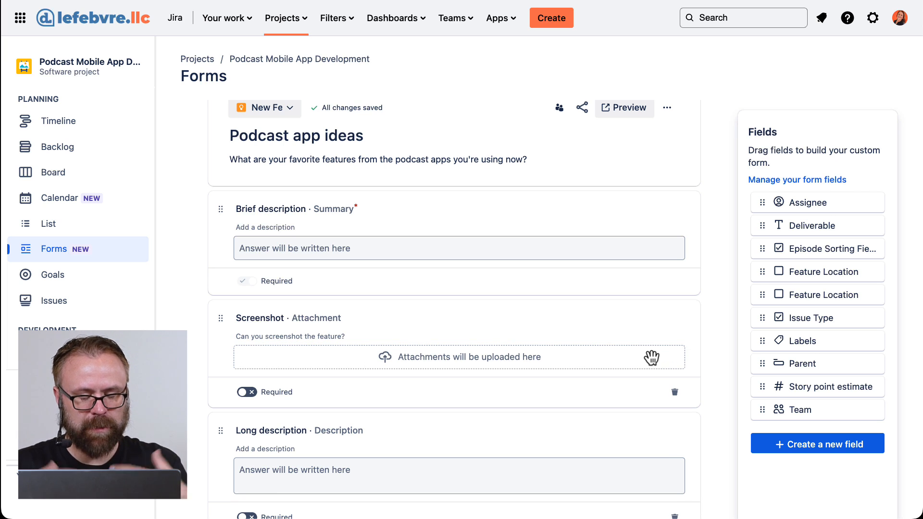
Step: Check the form's share option, preview the form as a submitter sees it, and close the preview
scroll(659, 318, down, 2)
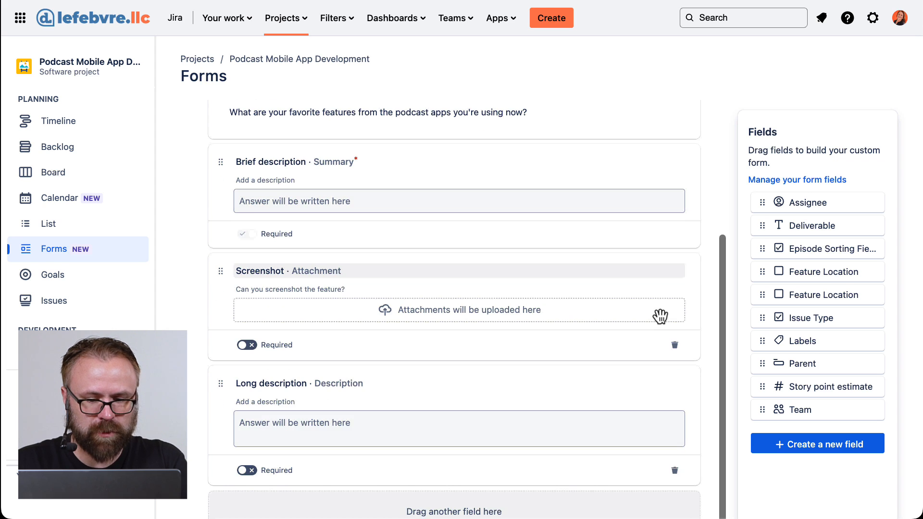
scroll(661, 316, up, 5)
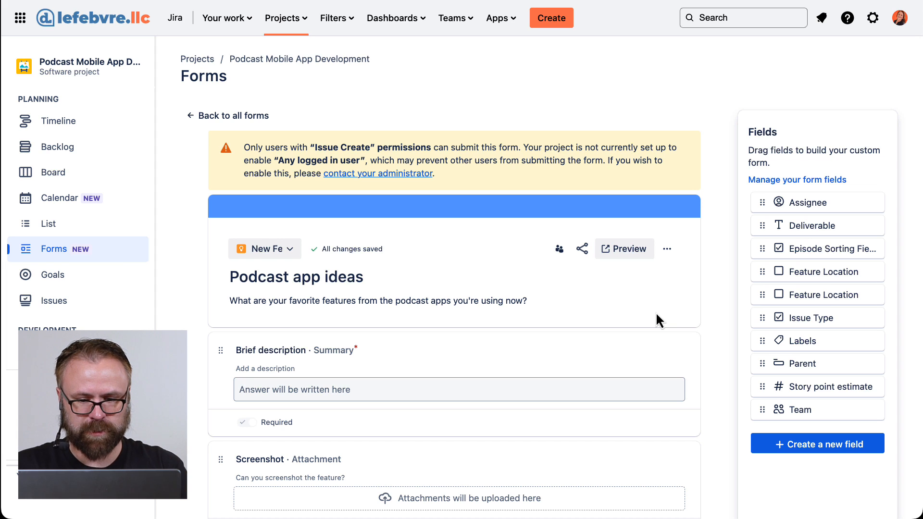
click(583, 249)
click(583, 249)
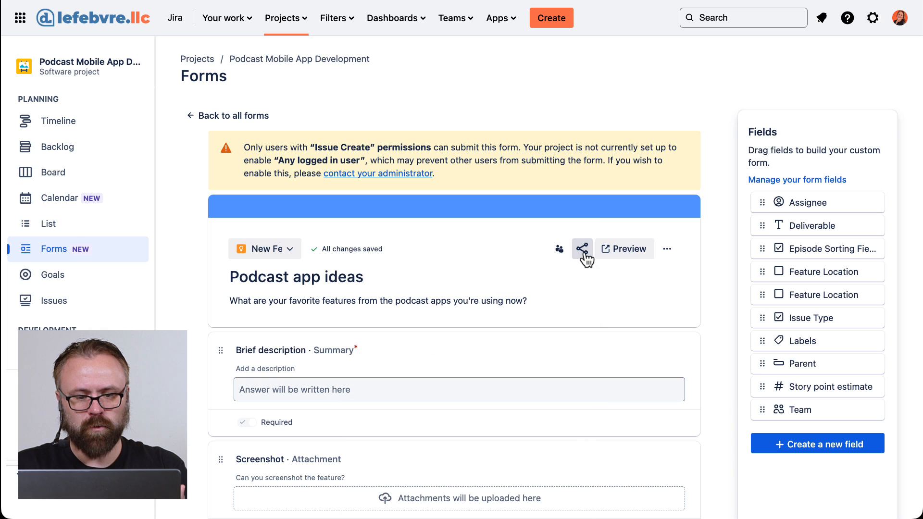
click(619, 254)
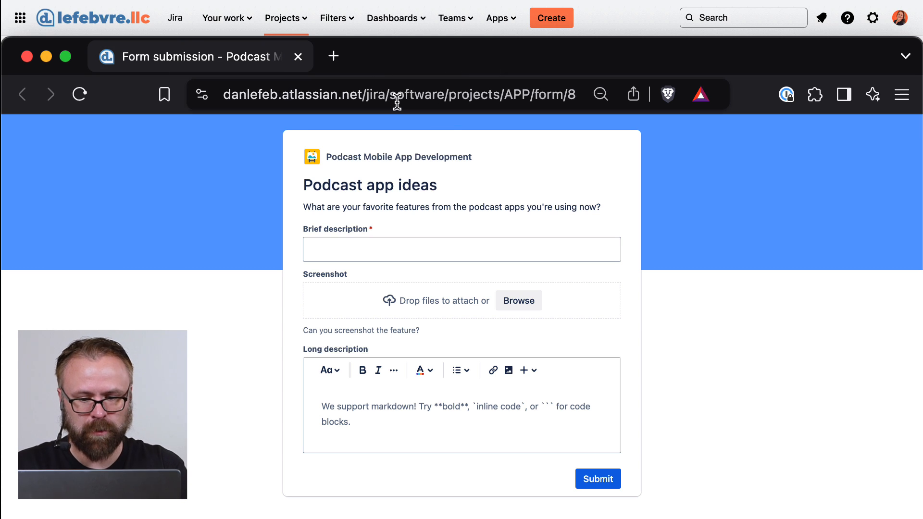
click(298, 58)
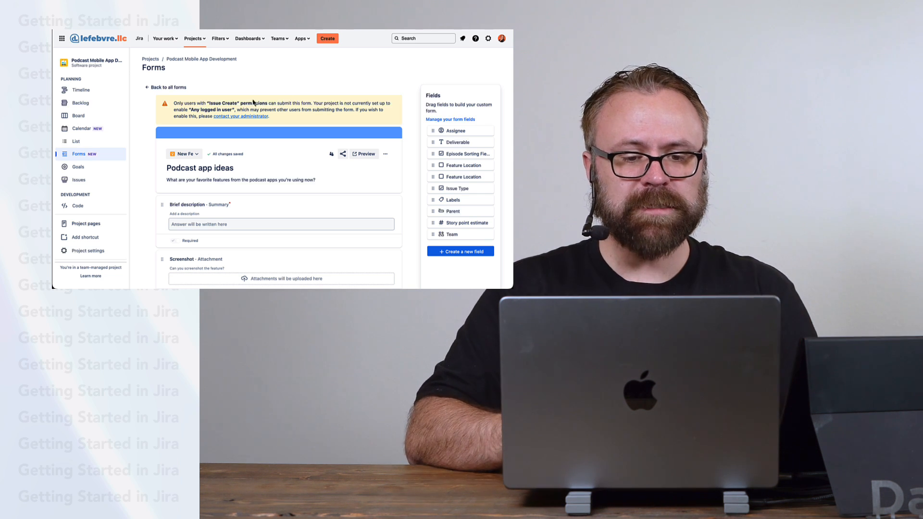
Step: Open the project's access settings and change the project access to Open, accepting the confirmation
drag(175, 102, 308, 103)
click(308, 104)
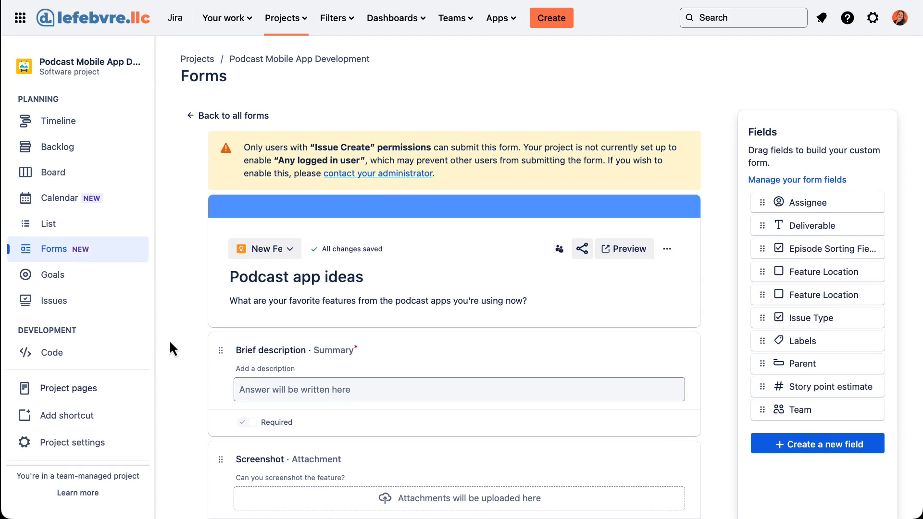
click(94, 448)
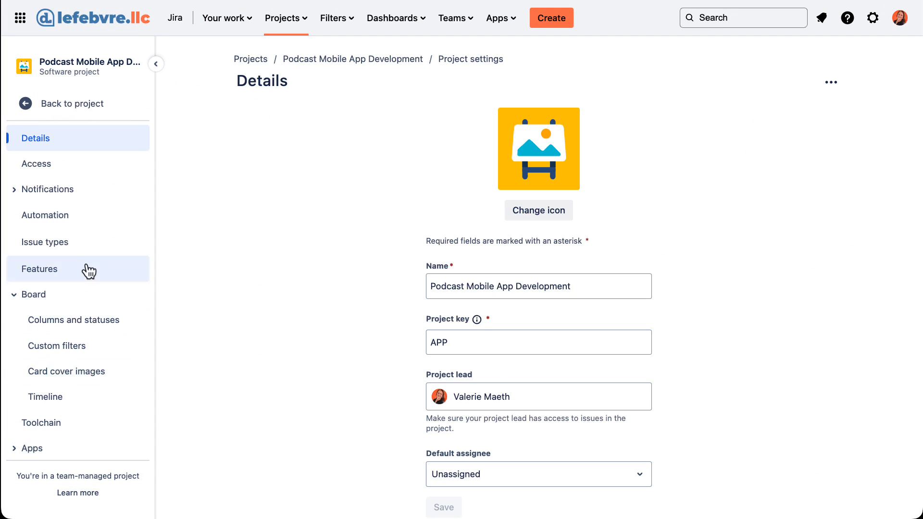
click(89, 175)
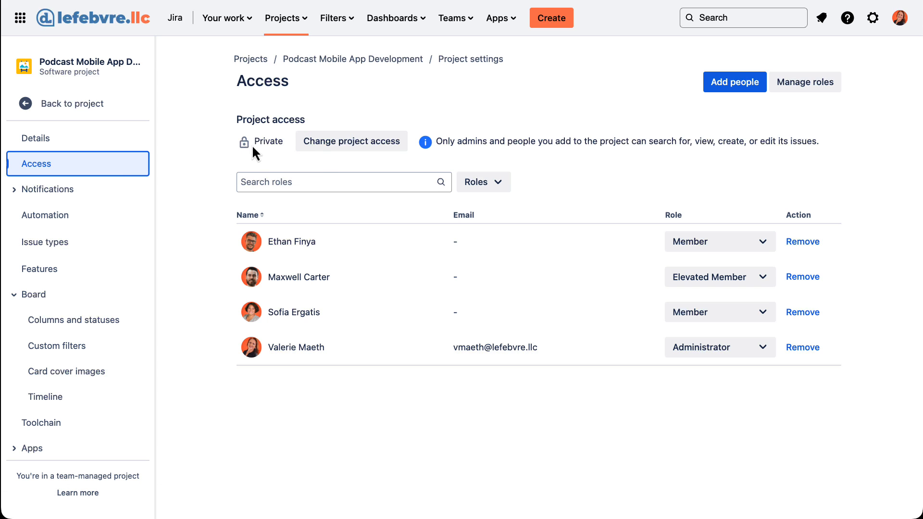
click(328, 146)
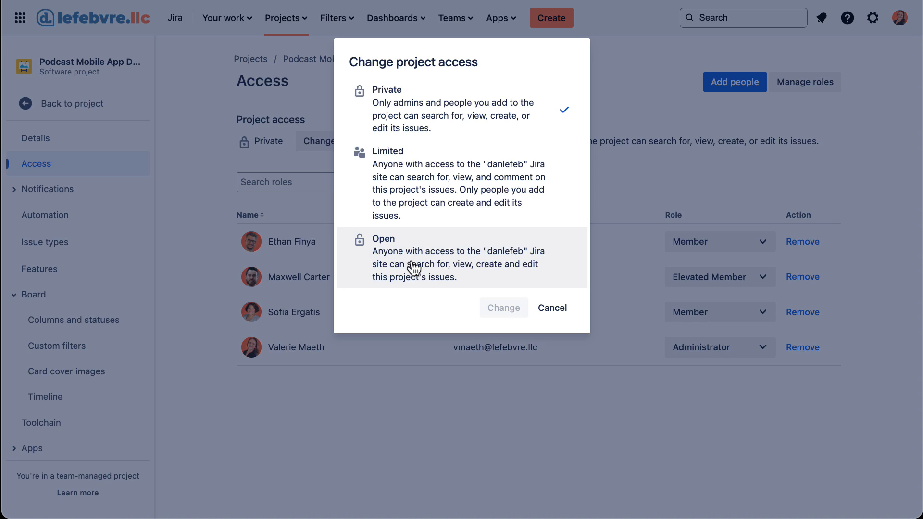
click(464, 269)
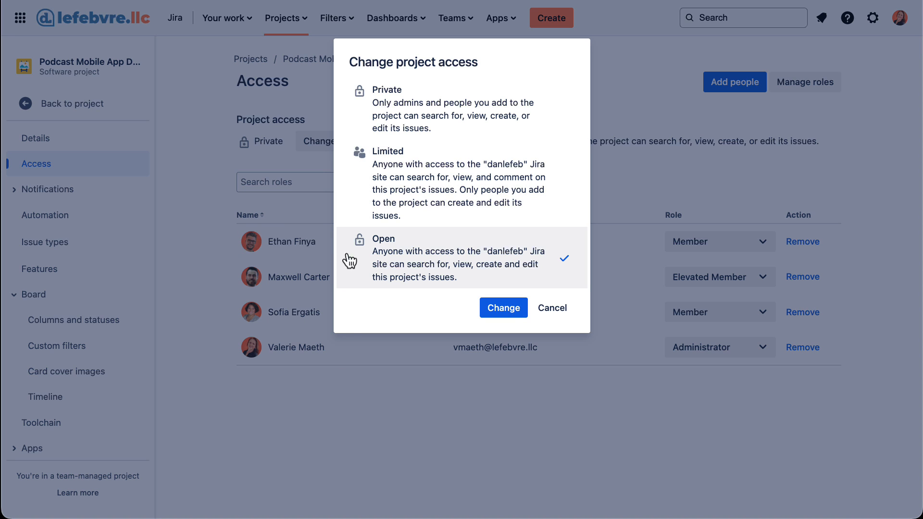
click(499, 312)
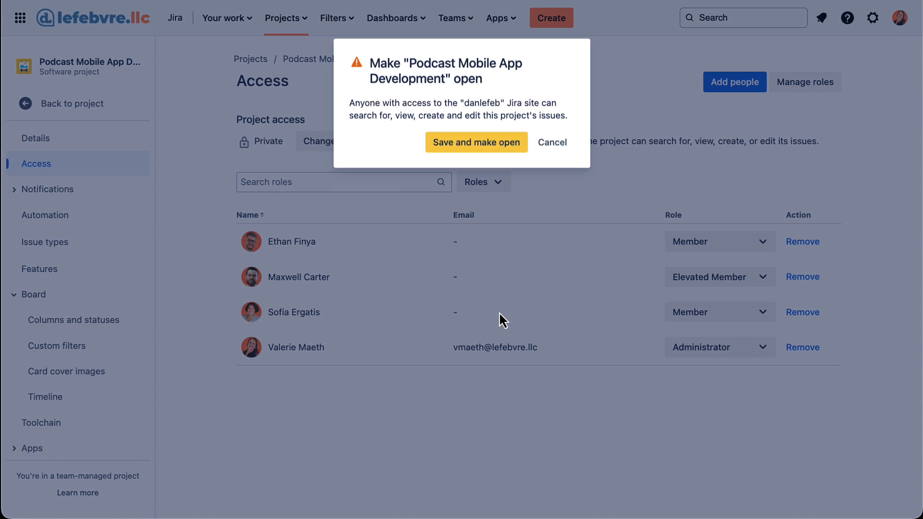
click(479, 148)
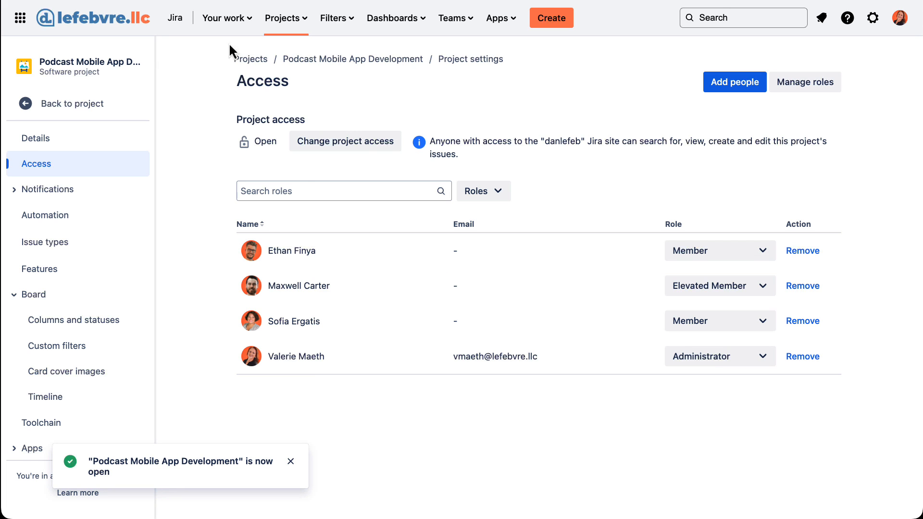
Step: Return to the "Podcast app ideas" form and set its access to Open for anyone who can log in to the instance
click(116, 100)
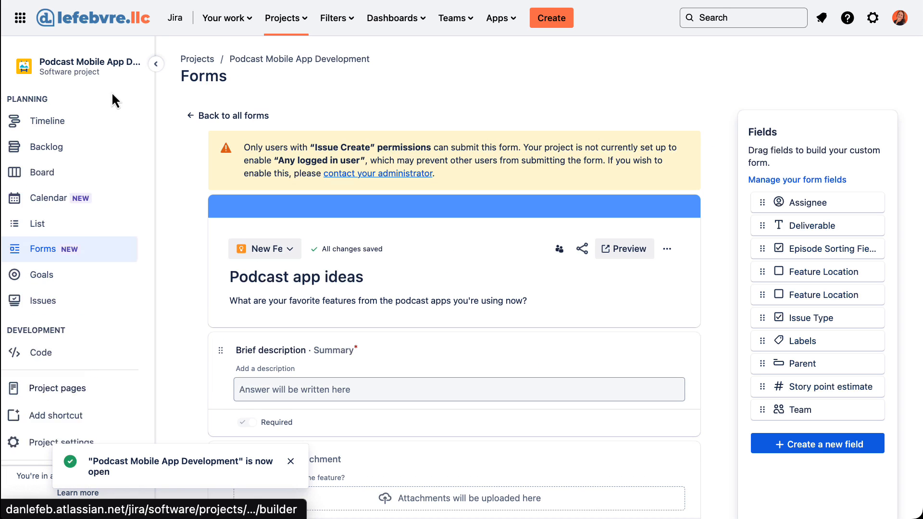
click(79, 257)
click(288, 291)
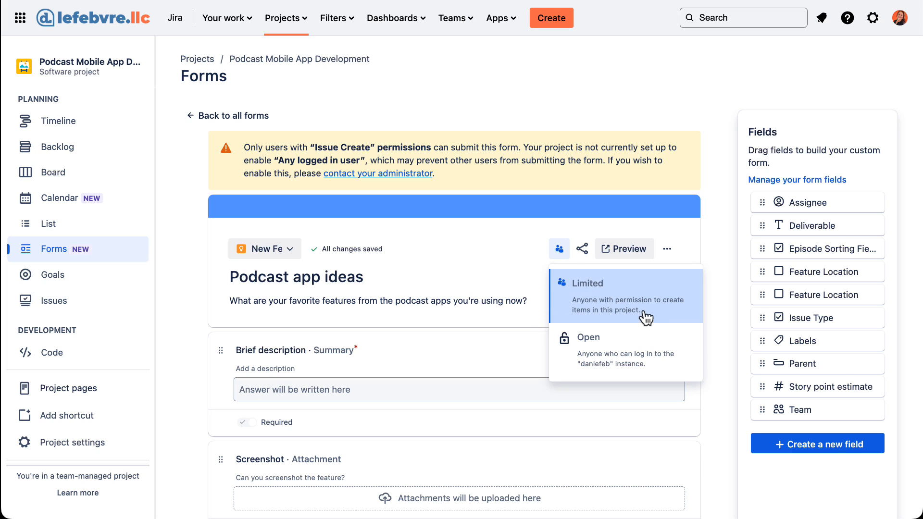
click(614, 360)
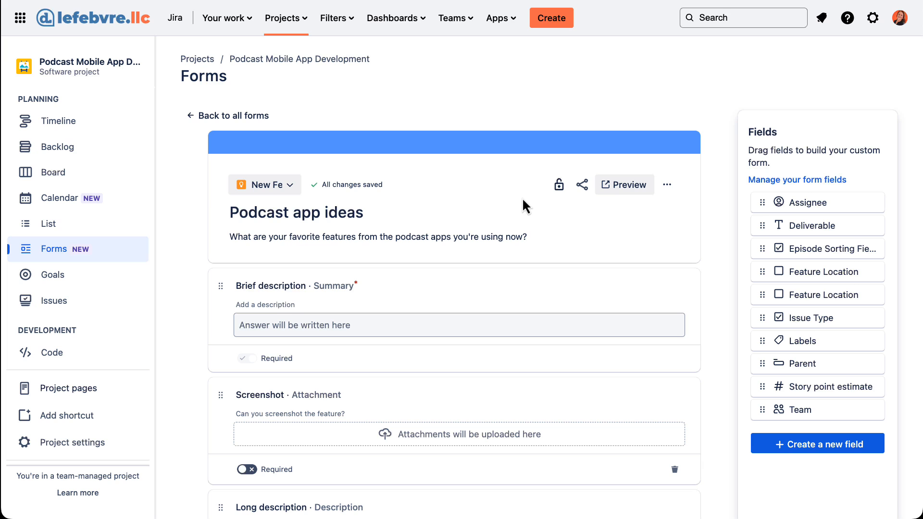
Step: Preview the form, enter the brief description "Archiving episoes" and attach Form Screenshot.jpg as the screenshot
click(631, 189)
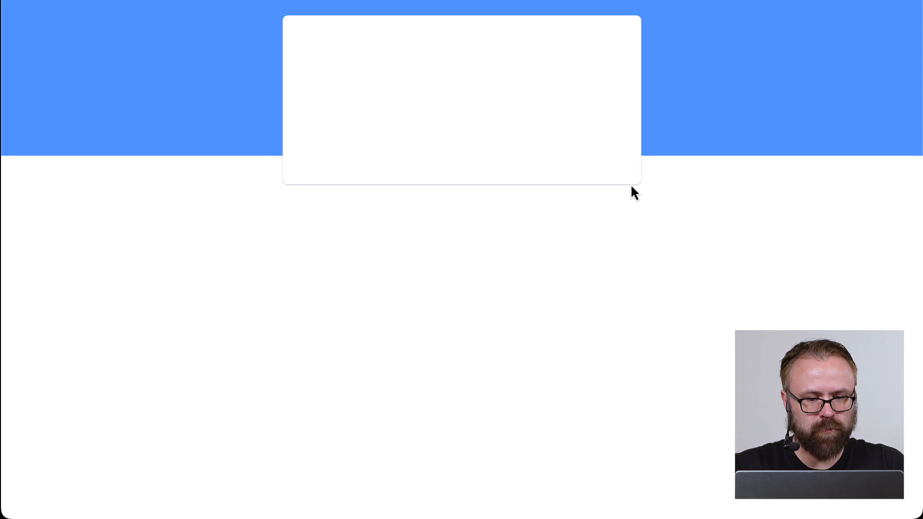
click(409, 138)
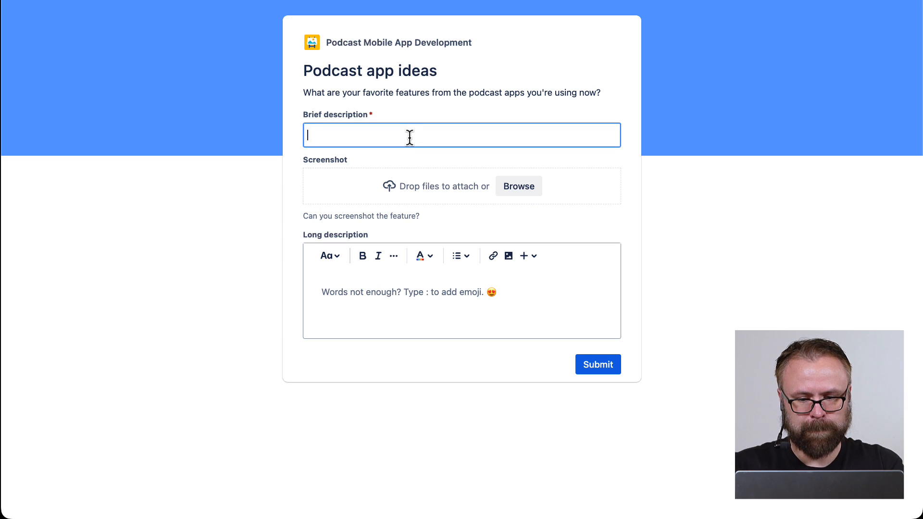
text(Archiving e)
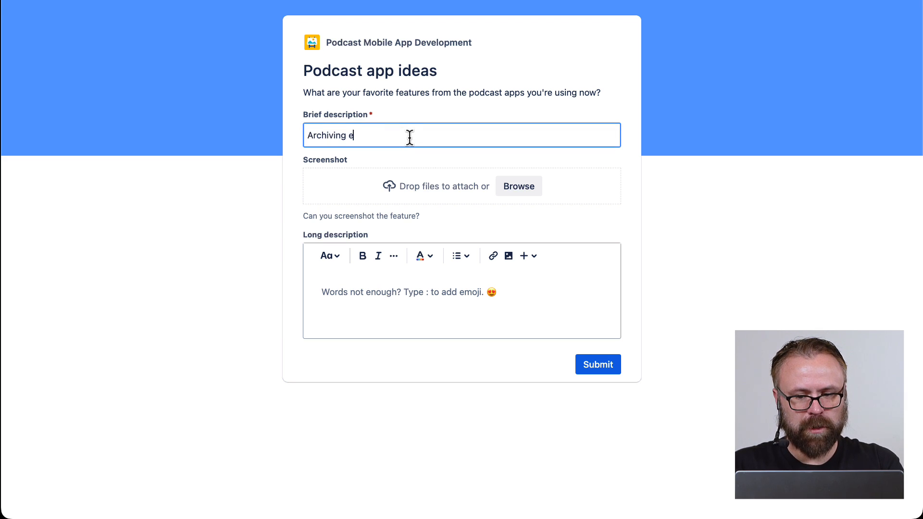
text(pisoes)
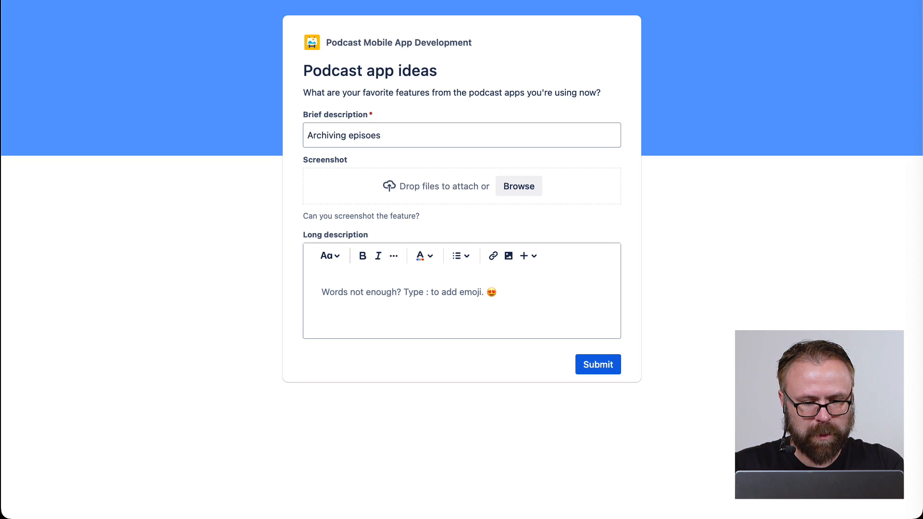
drag(445, 518, 763, 184)
drag(637, 285, 373, 185)
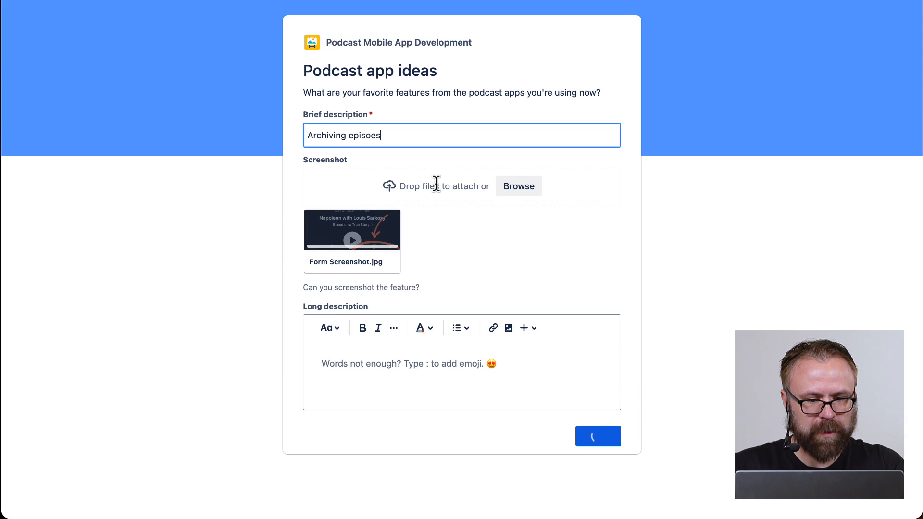
Step: Enter the long description "In Pocket Casts, I like being able to archive an episode in case I heard it elsewhere" and submit the form
click(409, 358)
text(In Pocket Casts, I like being able to archive an episode in case I heard it elsewhere)
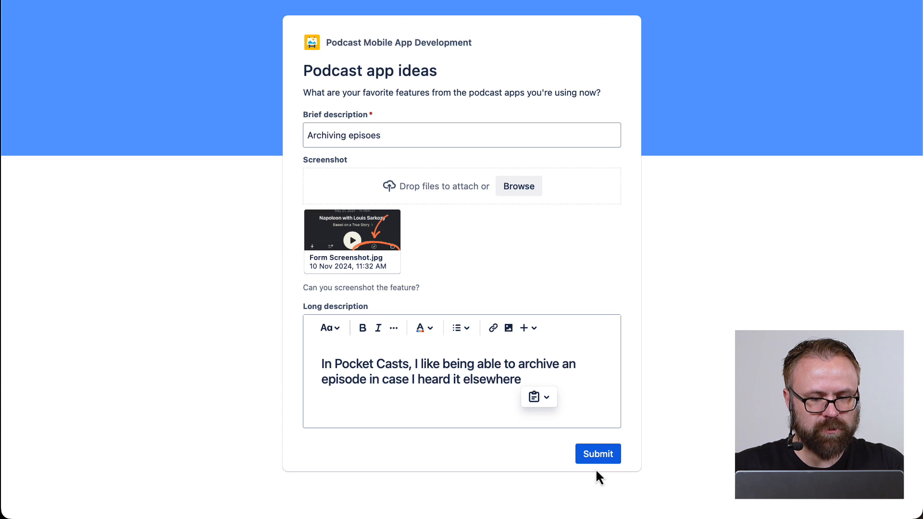
click(606, 456)
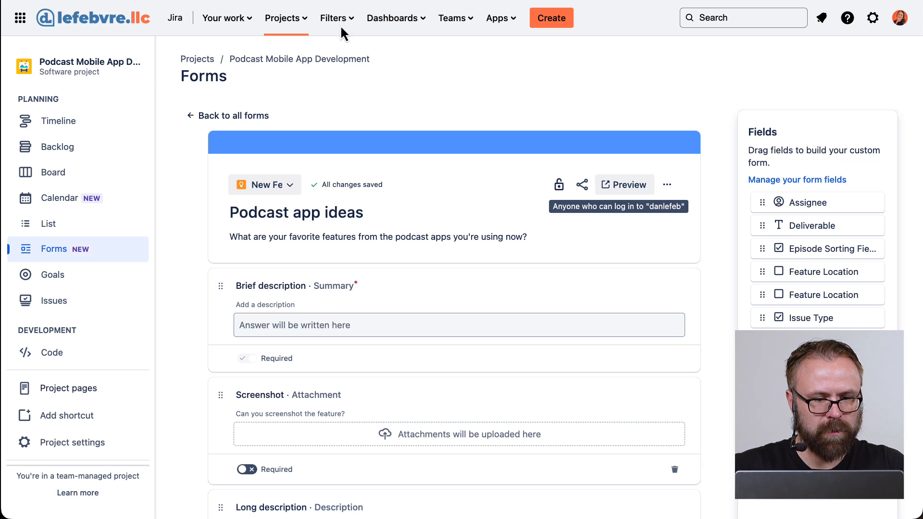
Step: Open the project's issues and review the submitted "Archiving episoes" issue with its description and attachment
click(84, 235)
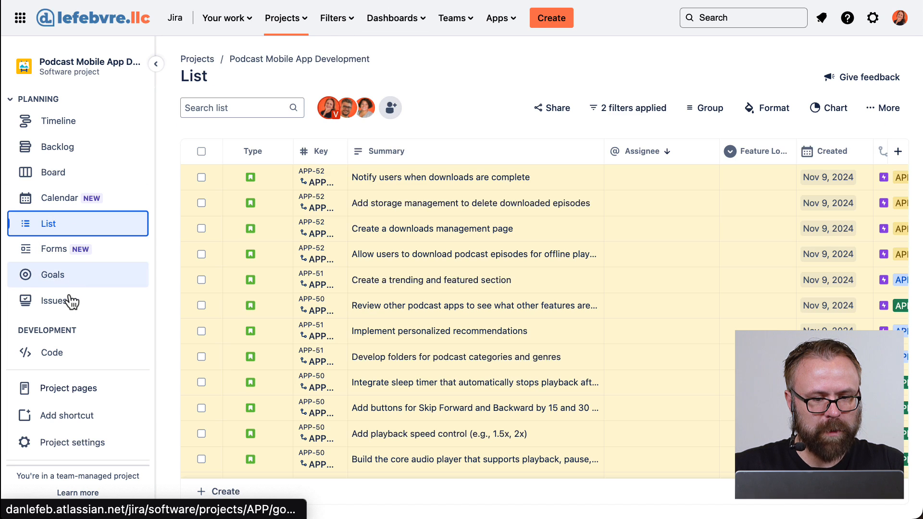
click(67, 301)
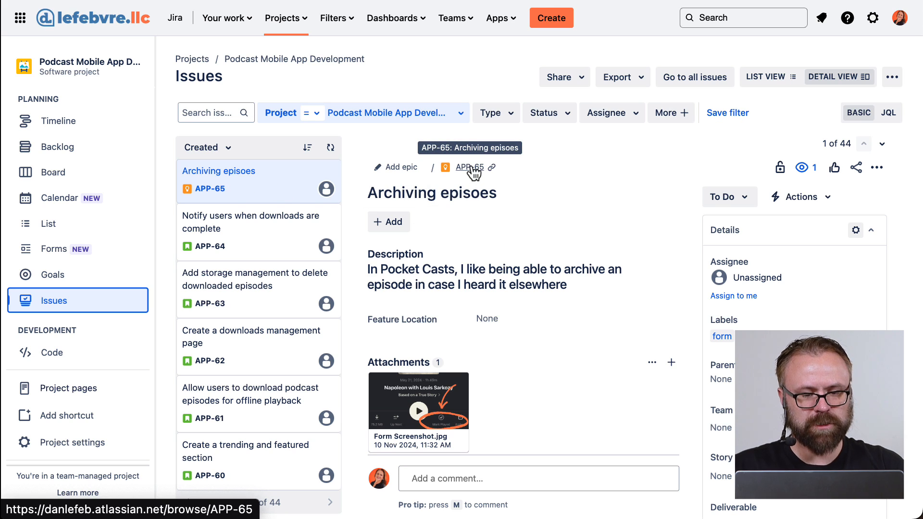
mouse_move(423, 423)
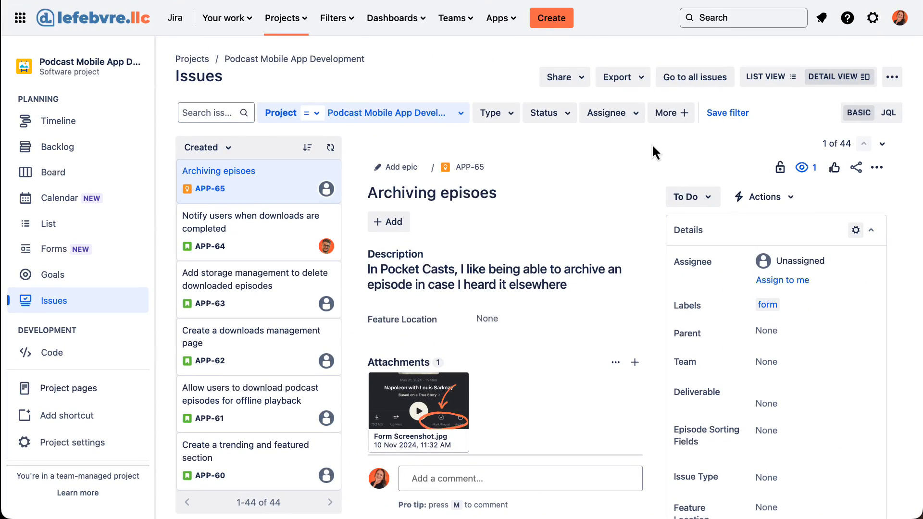
Step: Browse the additional filter fields offered for the project's issues, expanding the list to show more of them
click(680, 118)
scroll(710, 241, down, 2)
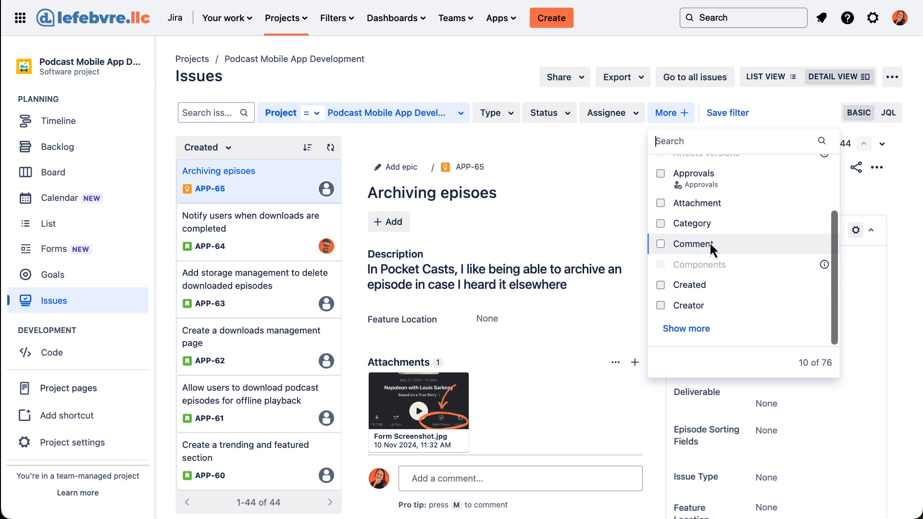
click(707, 332)
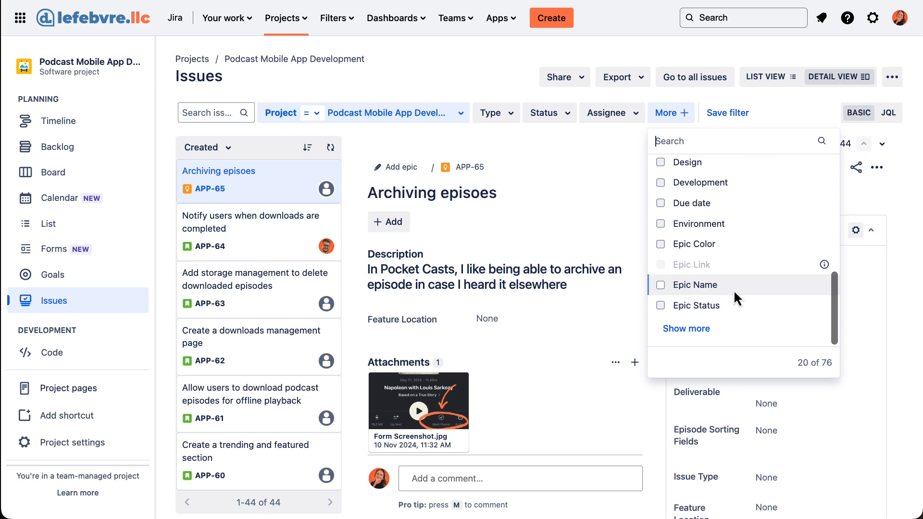
click(705, 331)
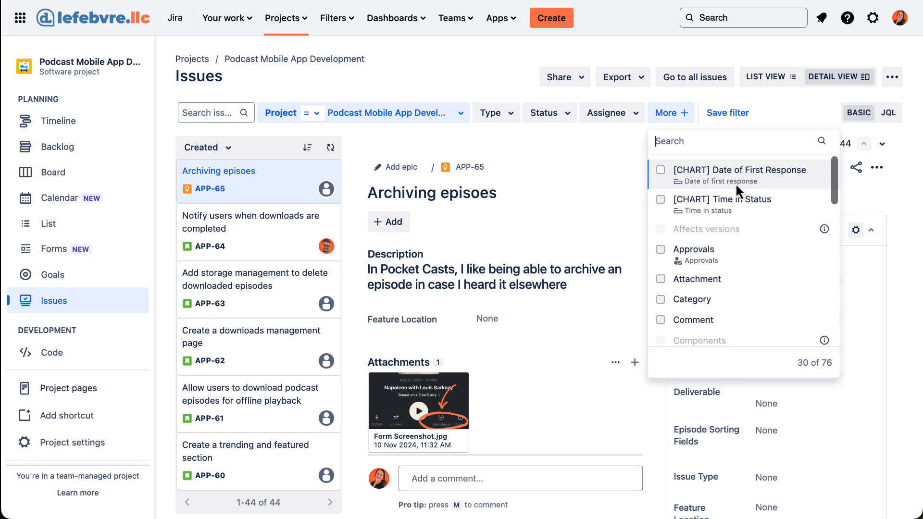
scroll(736, 183, down, 5)
scroll(737, 185, up, 10)
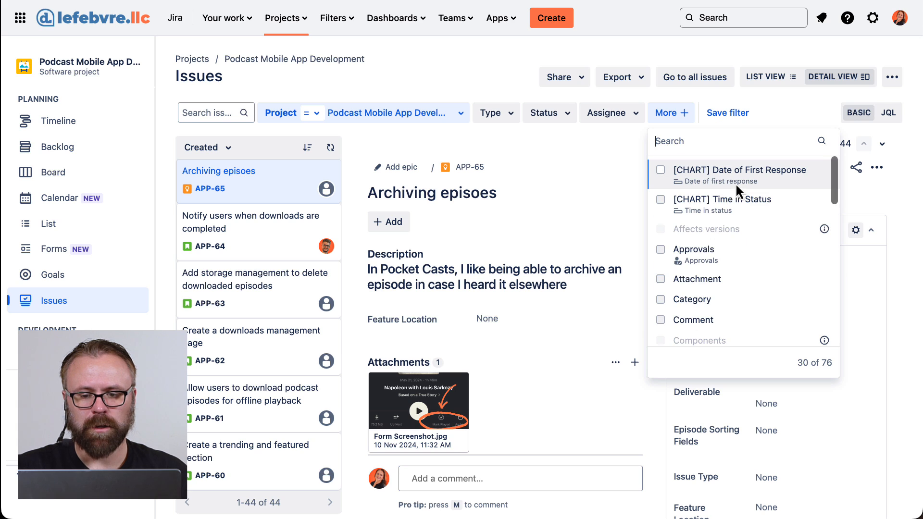
click(568, 141)
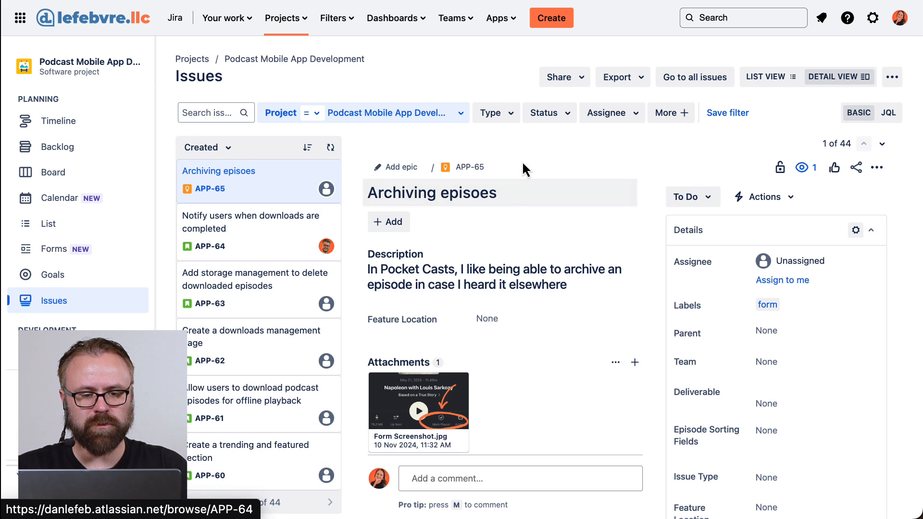
Step: Filter the project's issues by the Story type and look through the filtered list
click(518, 121)
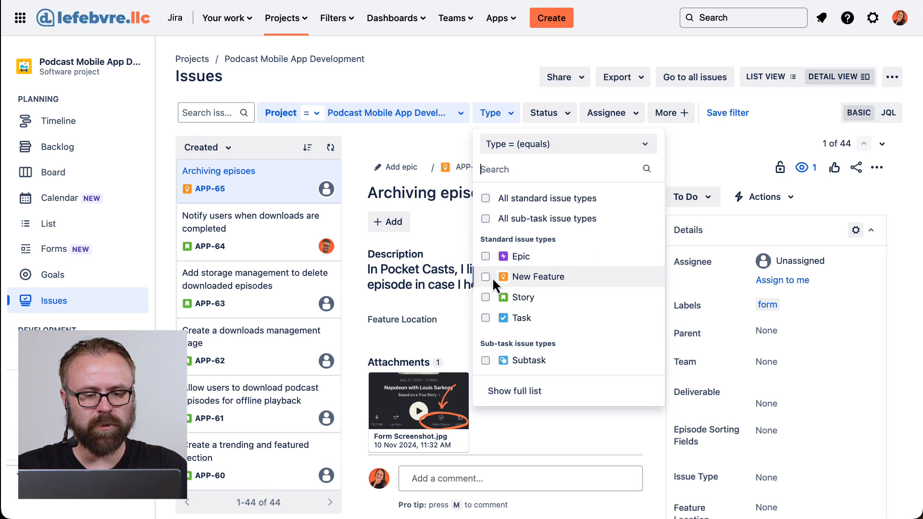
click(485, 297)
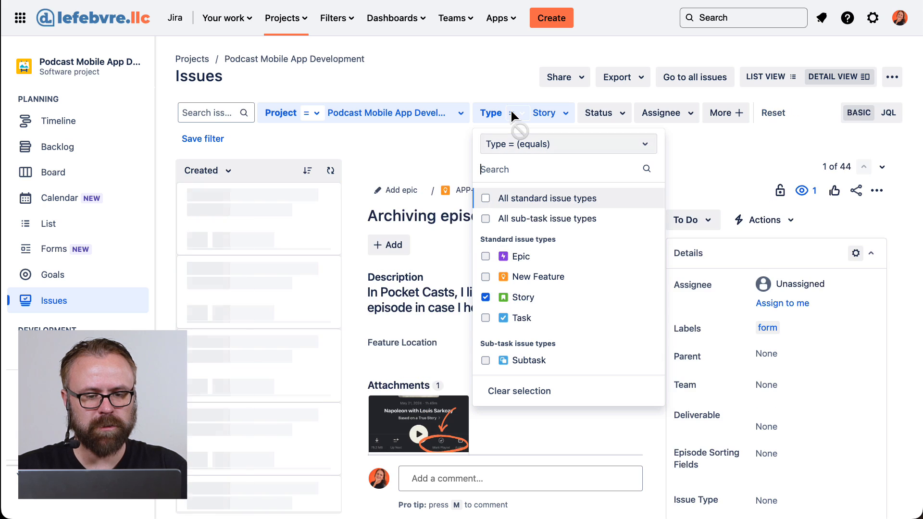
click(432, 136)
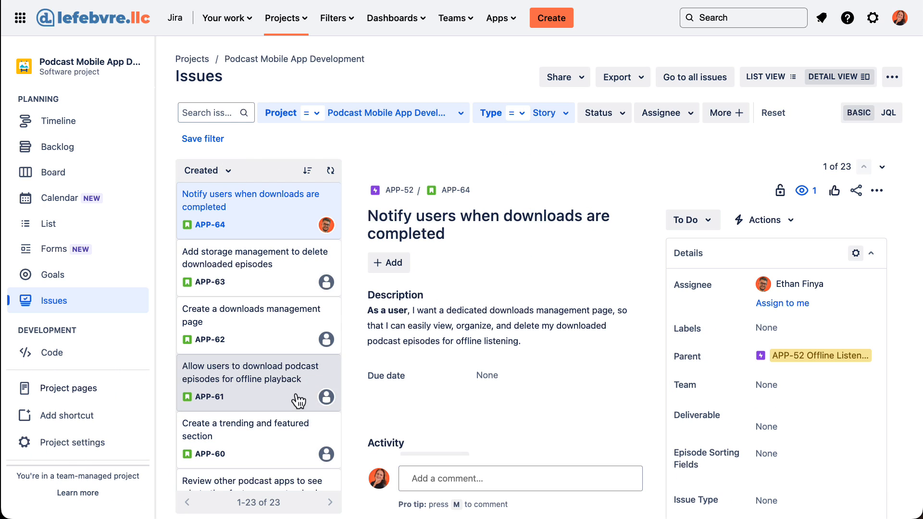
scroll(286, 302, down, 15)
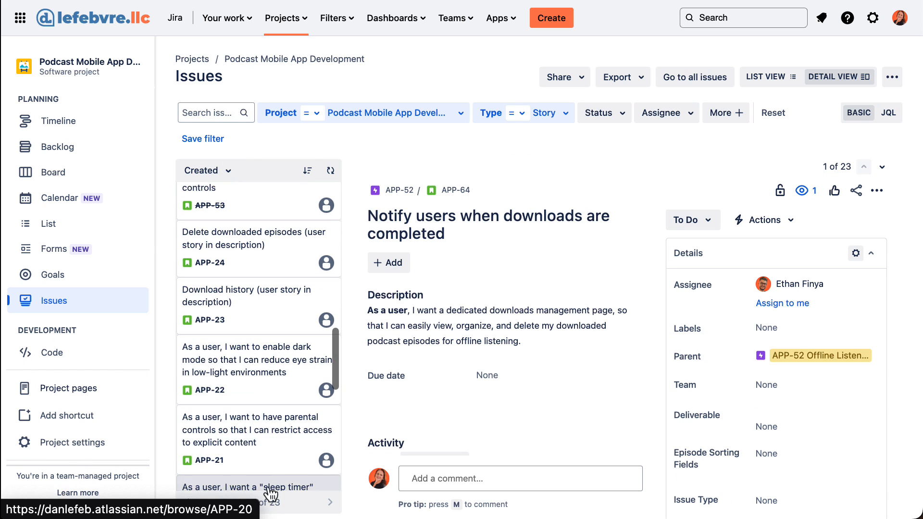
scroll(282, 347, down, 5)
scroll(286, 317, up, 10)
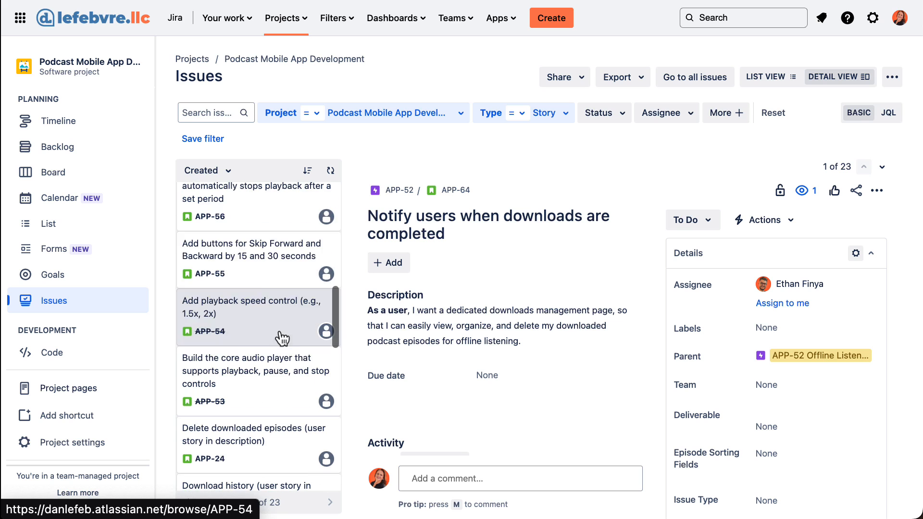
Step: Collapse the project sidebar and open the skip buttons, playback speed control and core audio player stories in turn
click(155, 64)
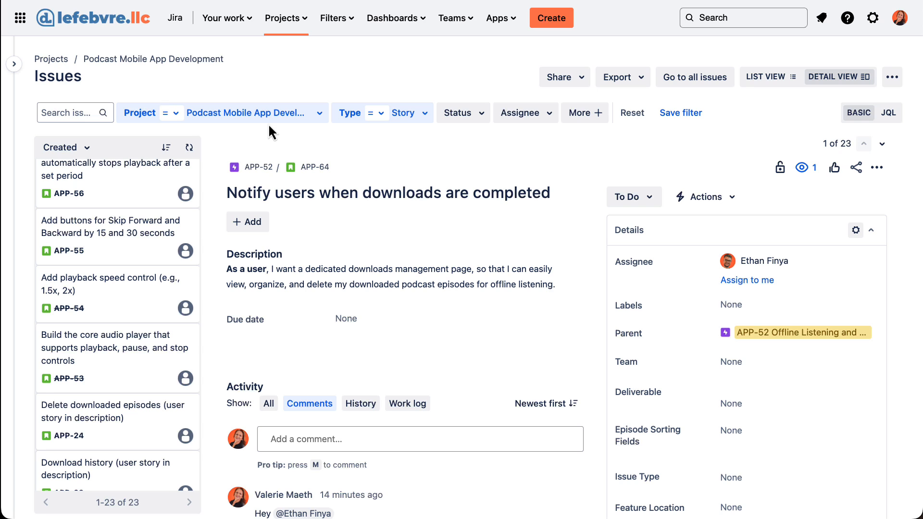
click(123, 250)
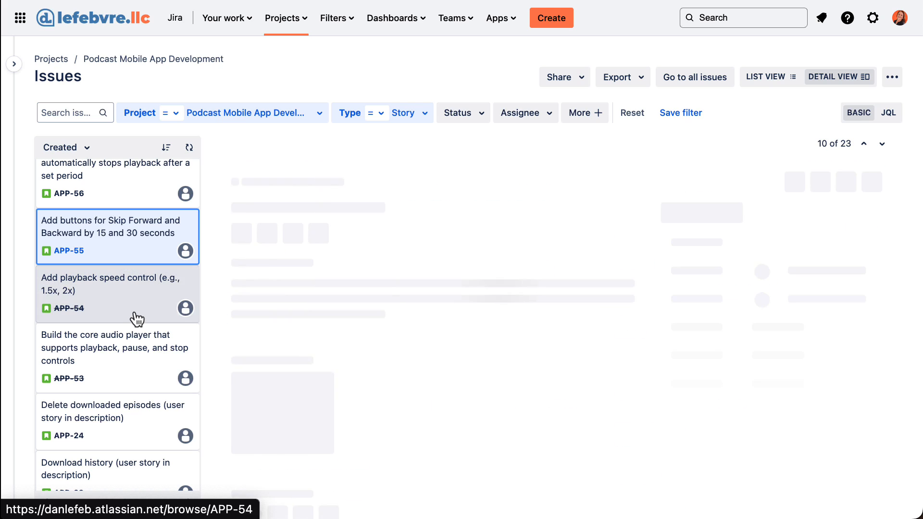
click(131, 317)
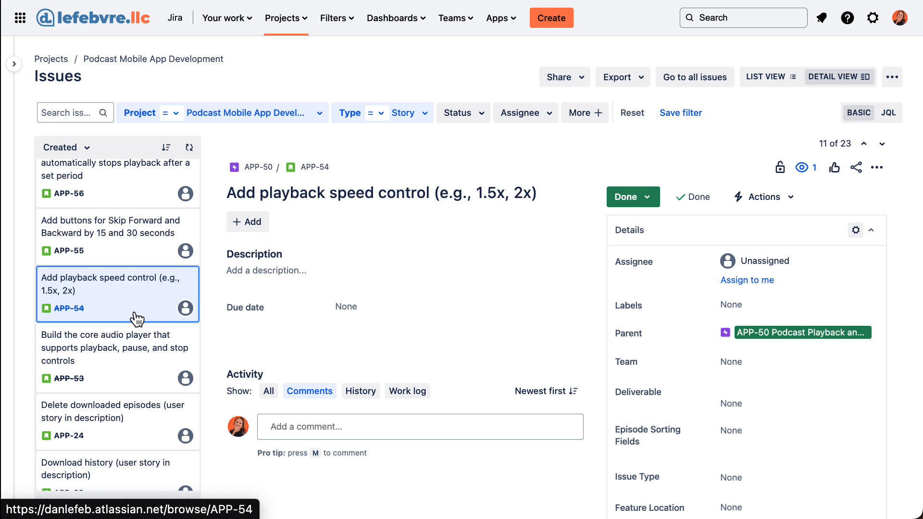
click(143, 373)
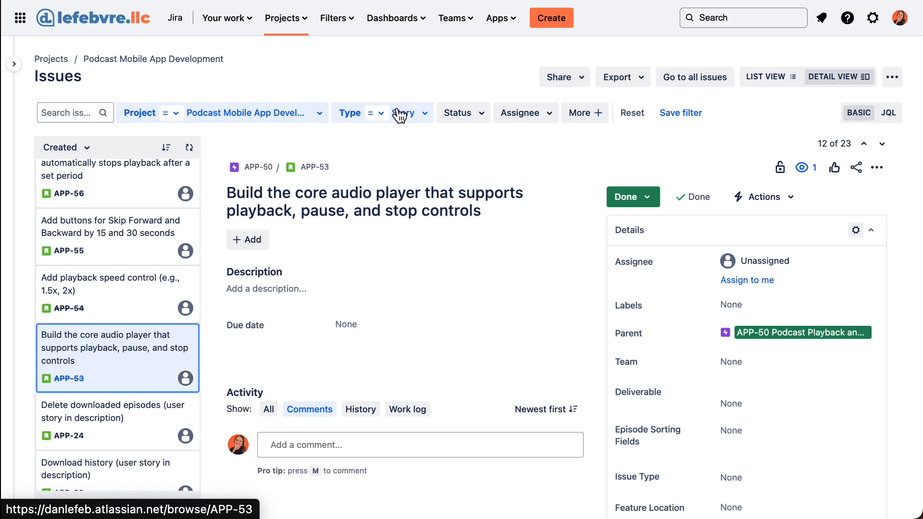
Step: Add ", 2.5x" to the examples in the playback speed control story's summary and set its description to "Add the user story please"
click(138, 292)
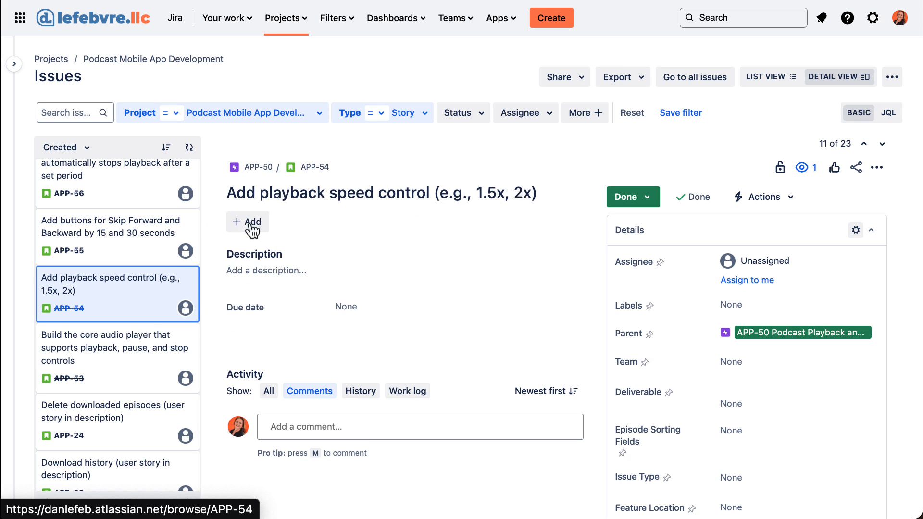
click(296, 194)
click(532, 194)
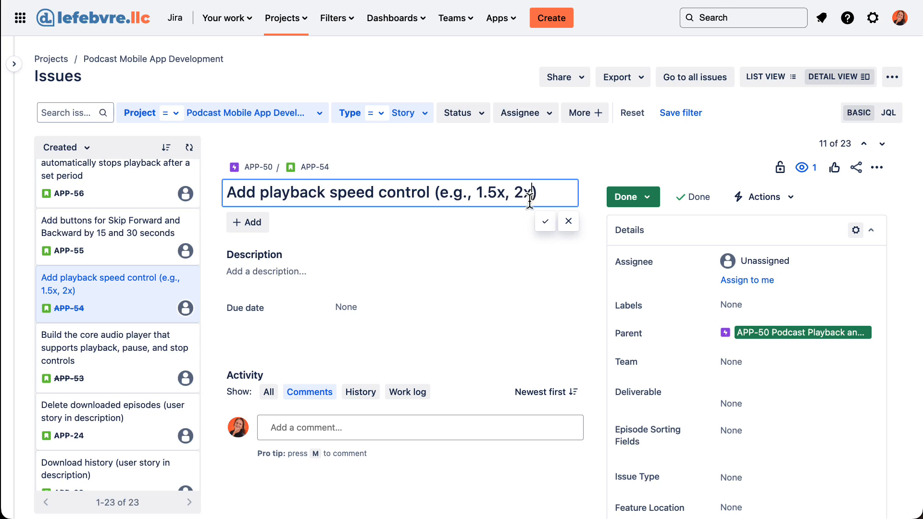
text(, 2.5x)
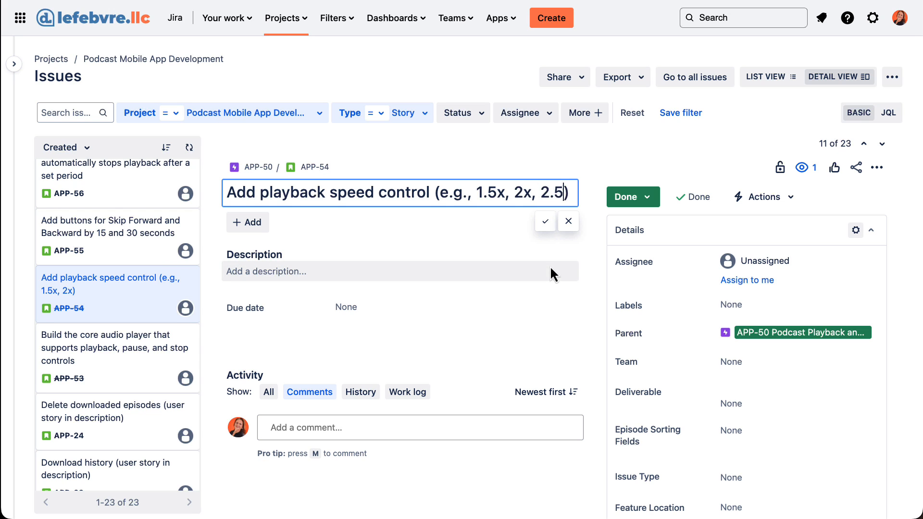
click(550, 237)
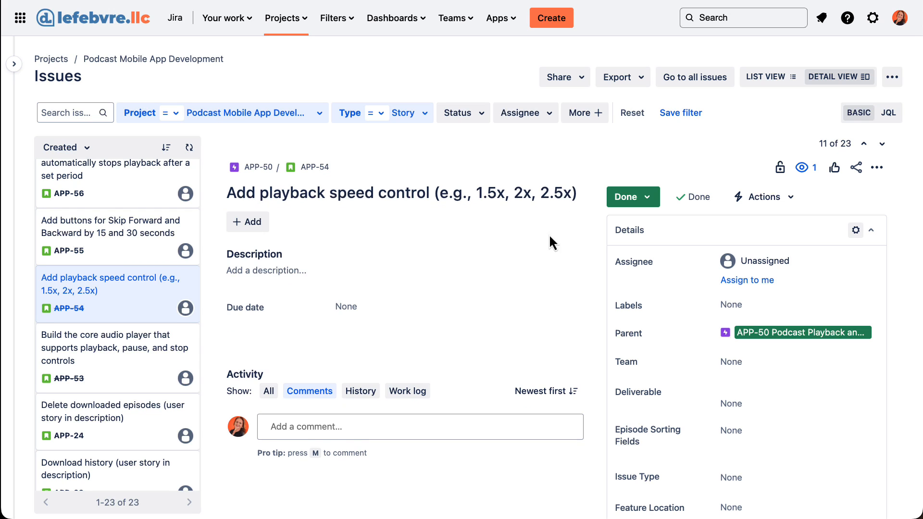
click(300, 269)
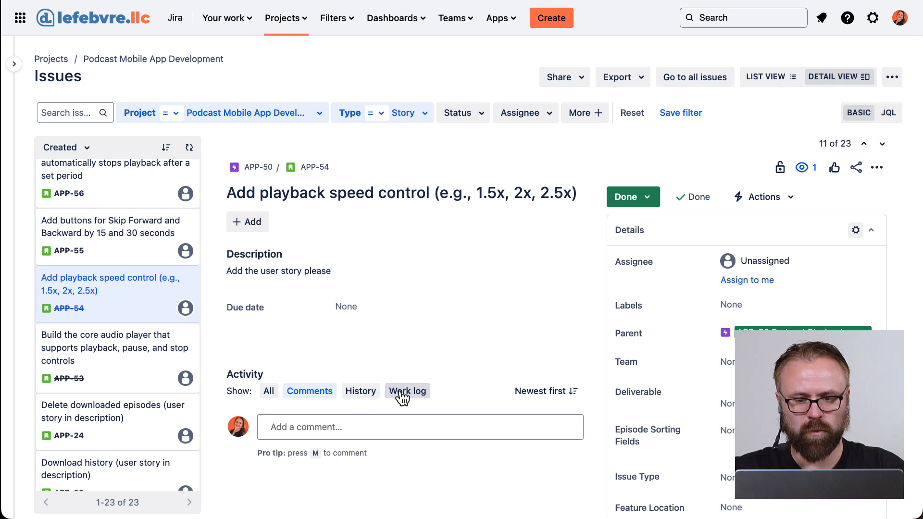
Step: Post a comment on the story that greets and mentions the teammate and asks "can you add the user story"
click(365, 433)
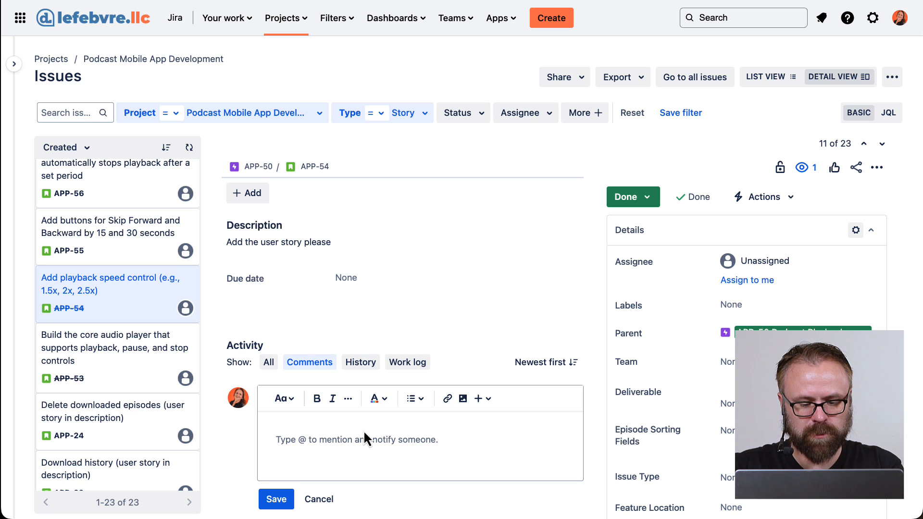
text(Hey @etha)
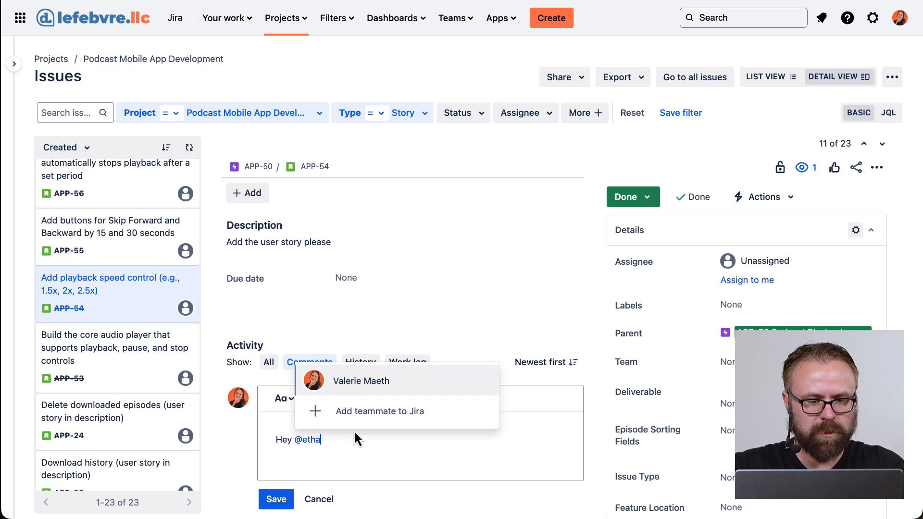
click(384, 385)
text(can you a)
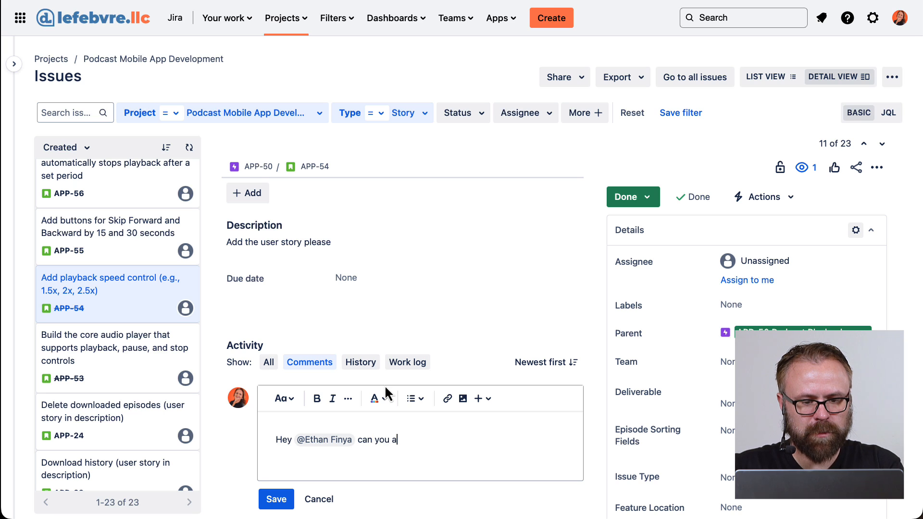
text(dd the user story)
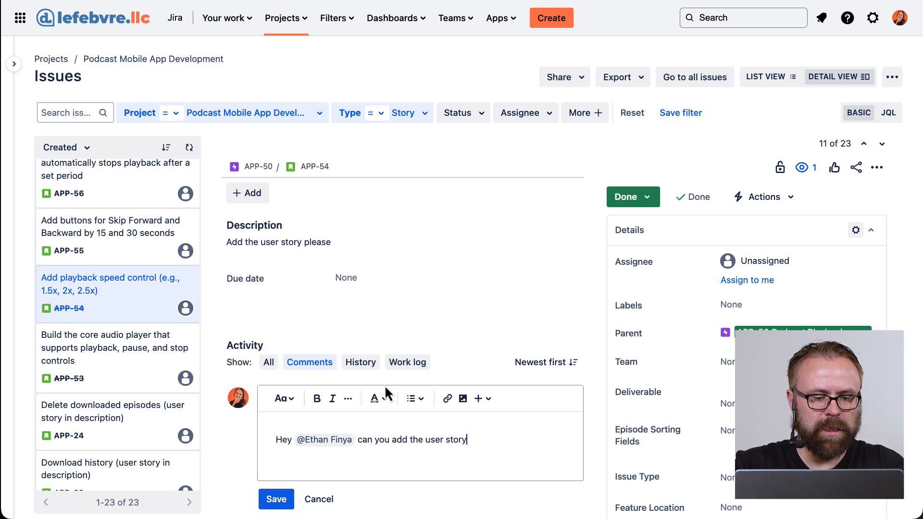
click(274, 498)
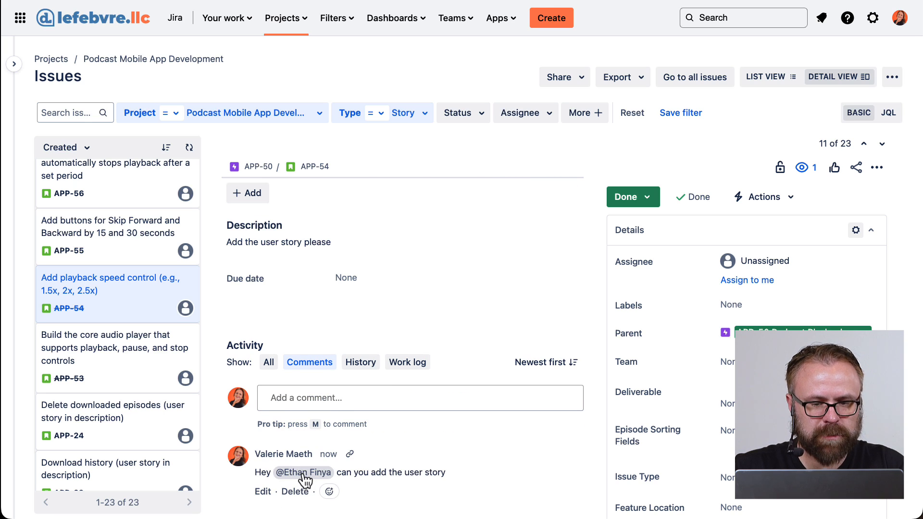
Step: Check the direct notifications and review the change history of the playback speed control story
click(828, 21)
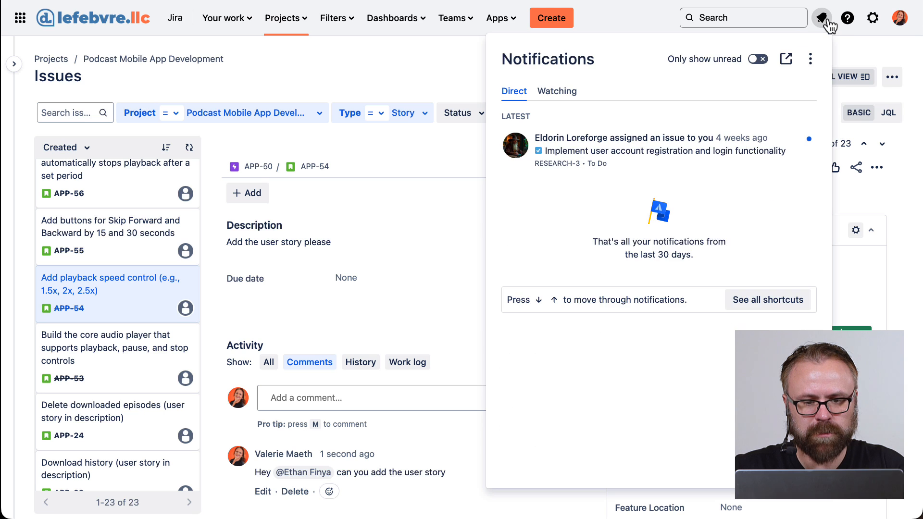
click(823, 19)
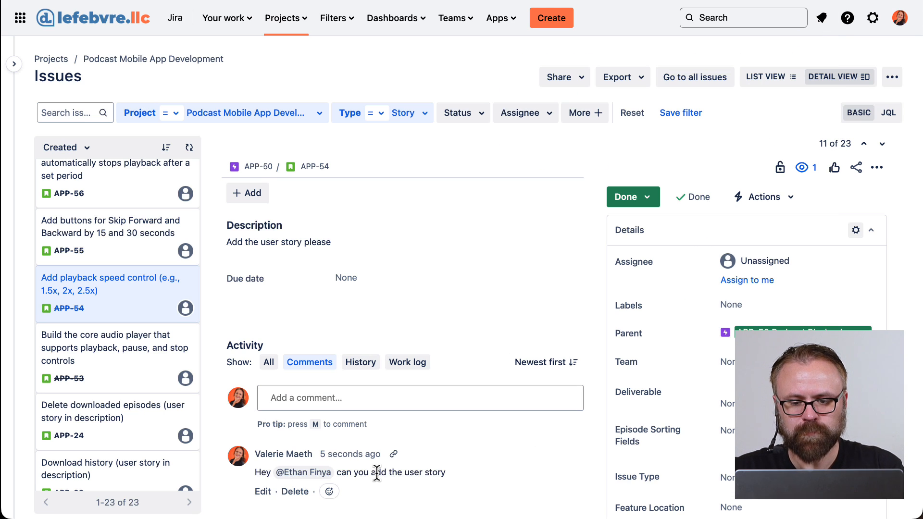
click(374, 366)
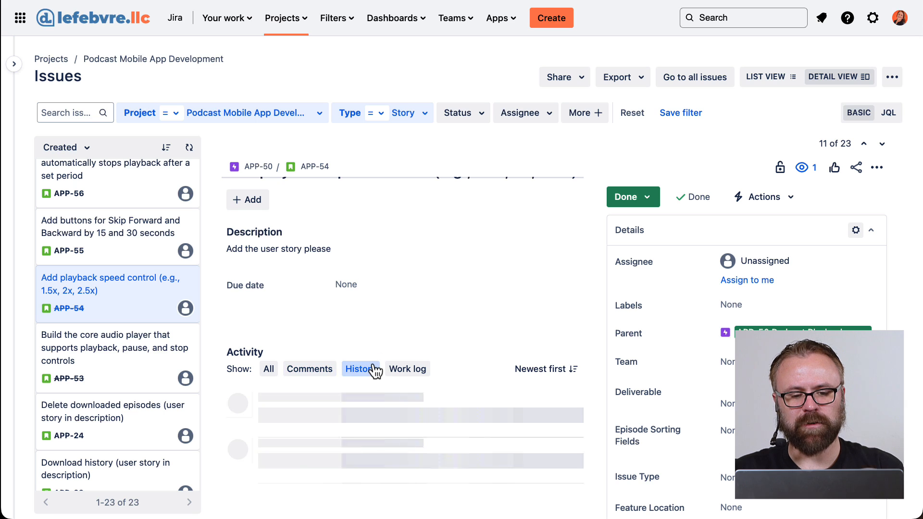
scroll(375, 371, down, 3)
scroll(376, 371, down, 1)
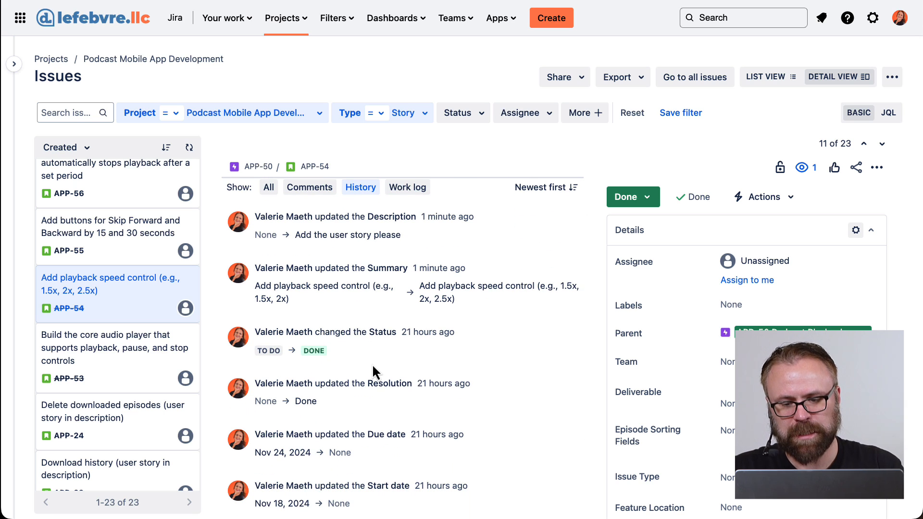
Step: Assign the playback speed control story to the teammate mentioned in the comment
click(784, 262)
text(eth)
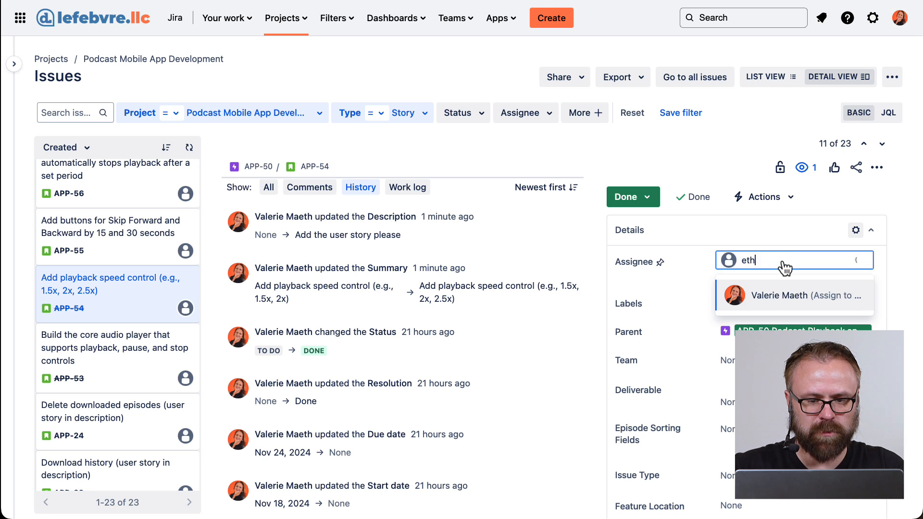
click(762, 325)
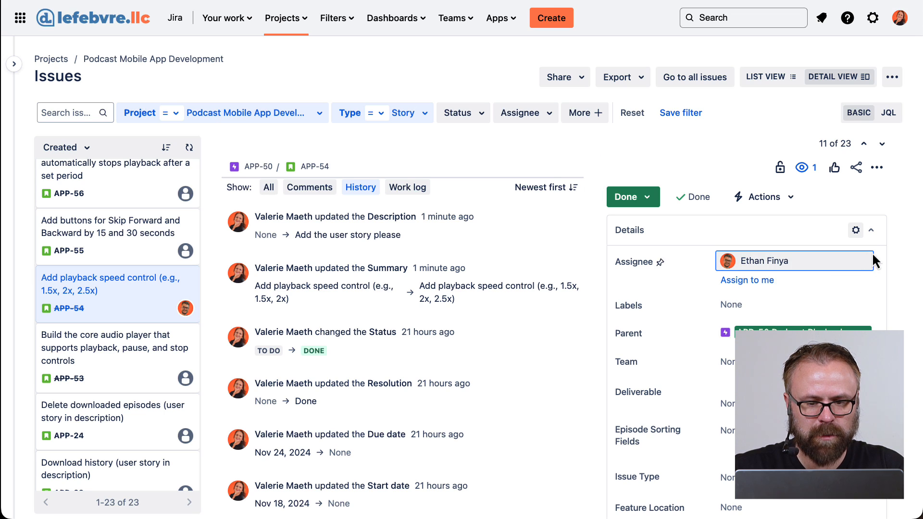
click(887, 256)
Step: Review the updated history of the story for the assignee change and view its work log
scroll(442, 287, up, 2)
scroll(438, 286, up, 1)
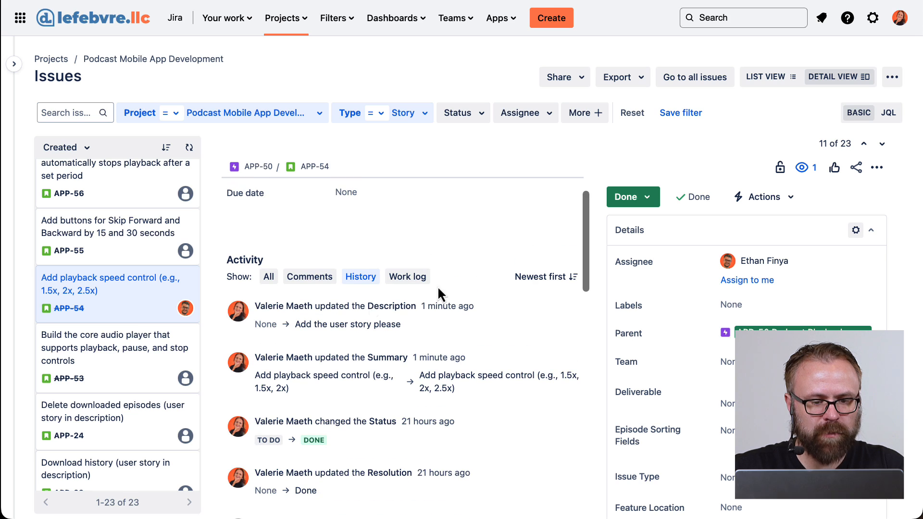
scroll(336, 293, up, 3)
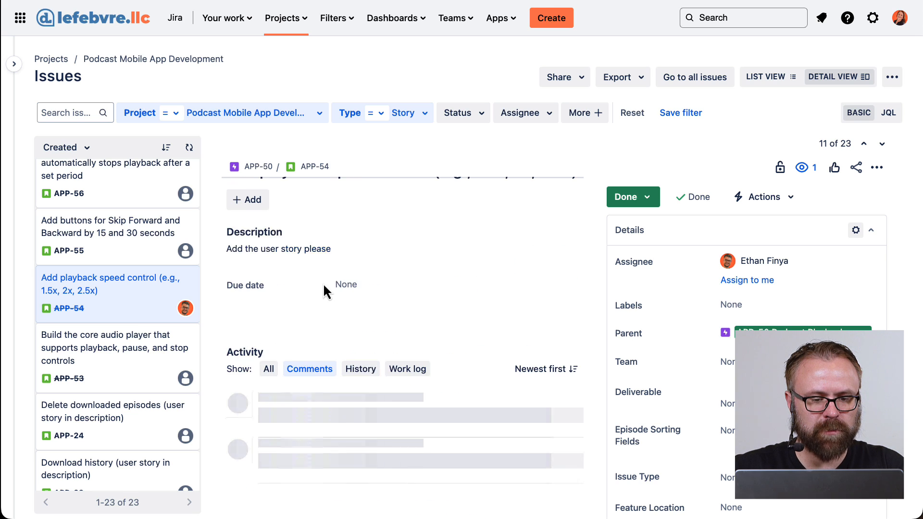
click(360, 391)
scroll(362, 395, down, 3)
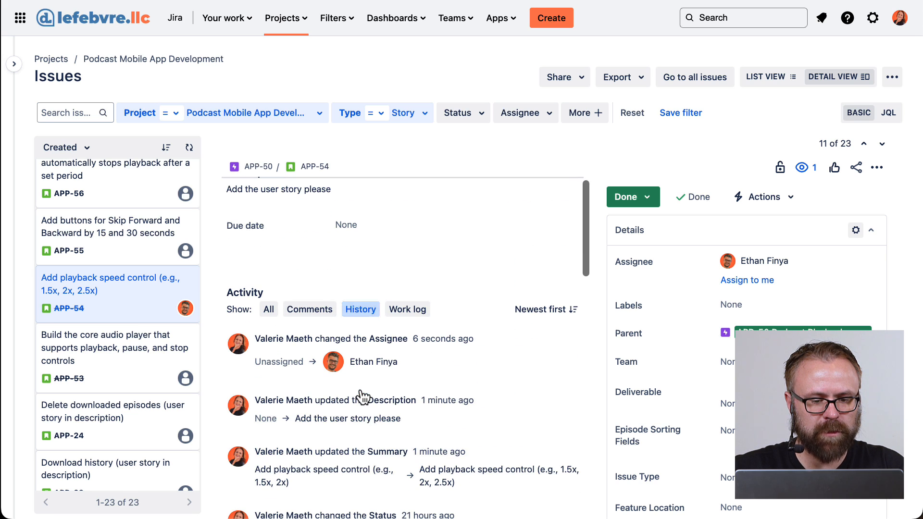
scroll(508, 386, down, 2)
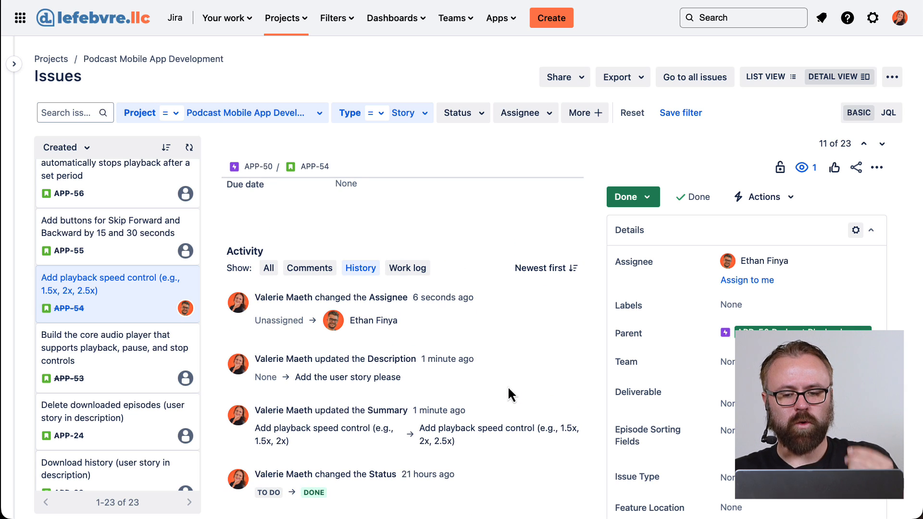
click(412, 269)
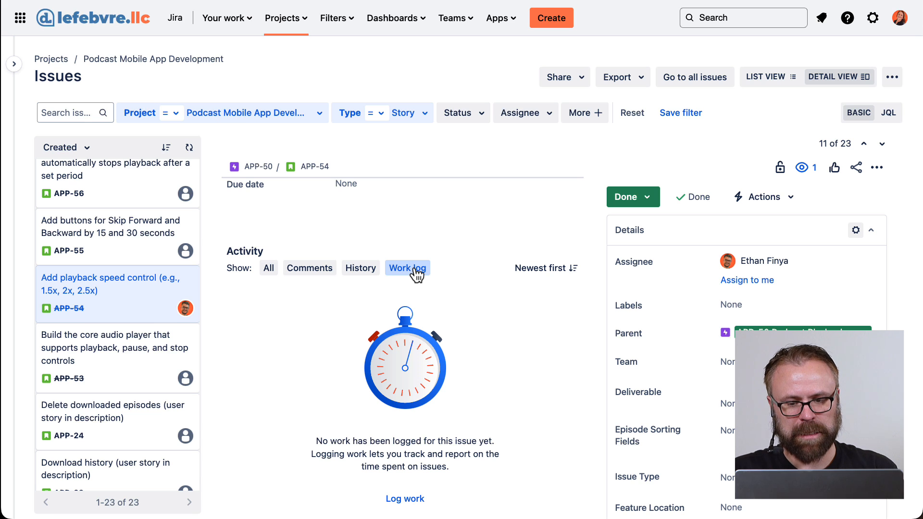
Step: Log 1h of work on the playback speed control story with the description "Initial functionality built"
scroll(416, 275, down, 2)
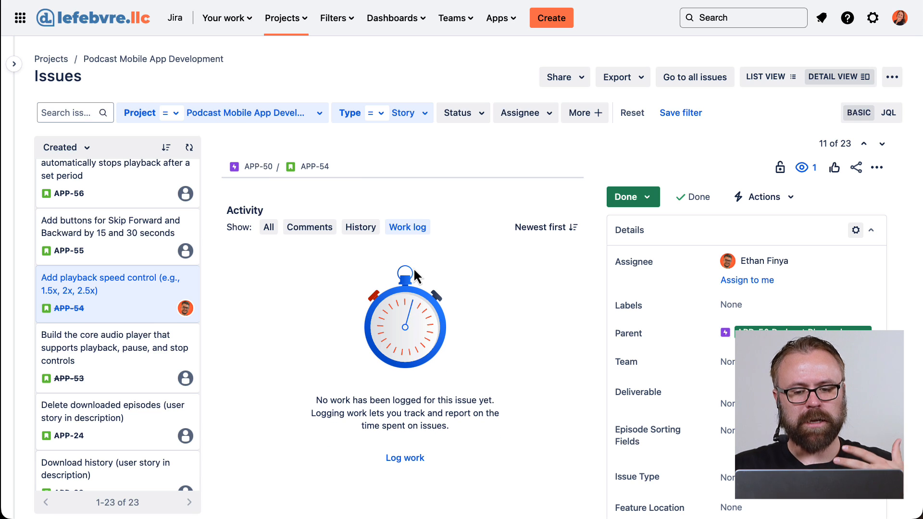
click(412, 460)
text(1h)
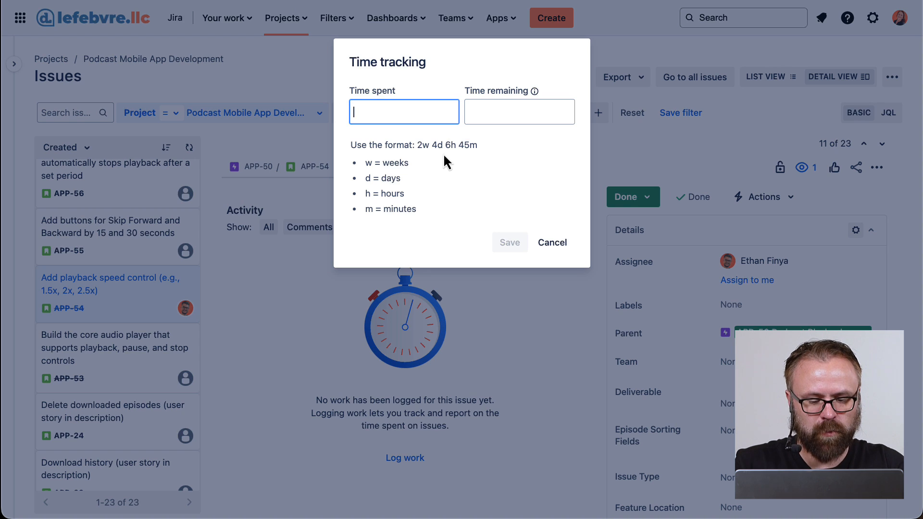
click(438, 358)
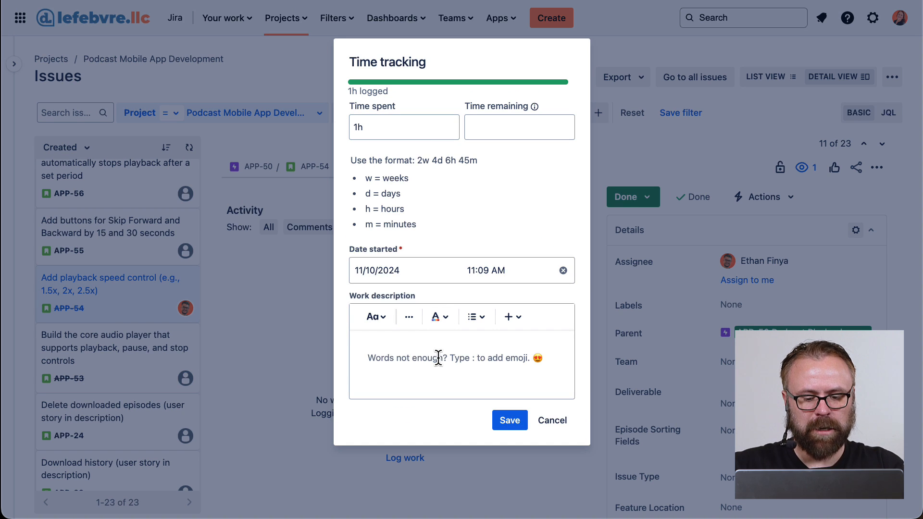
text(Initial functiona)
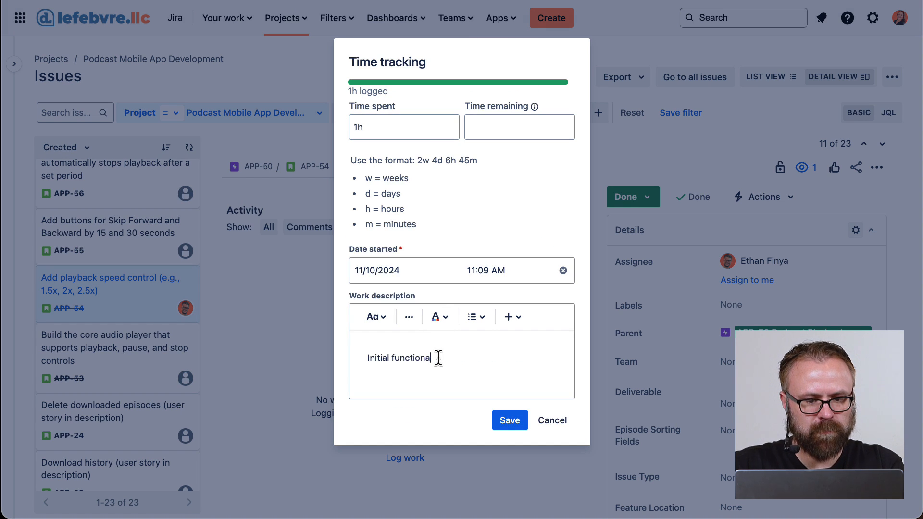
text(lity built)
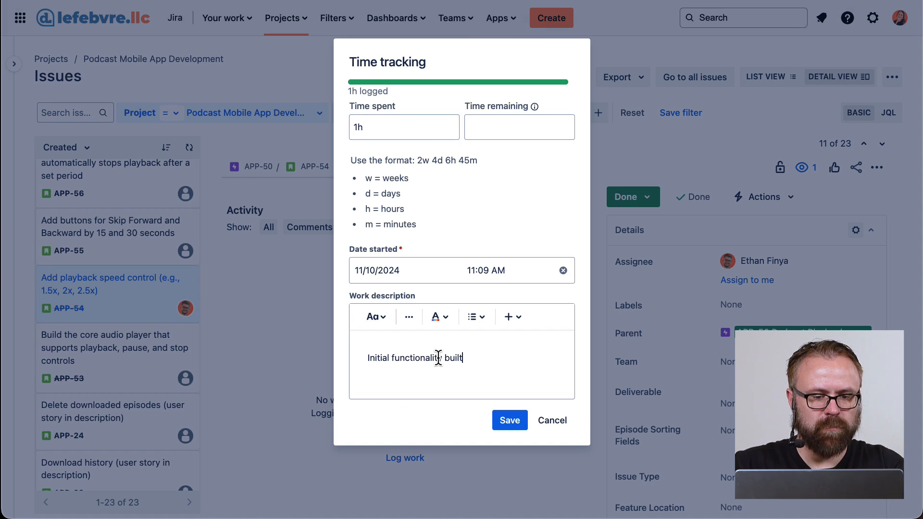
click(510, 423)
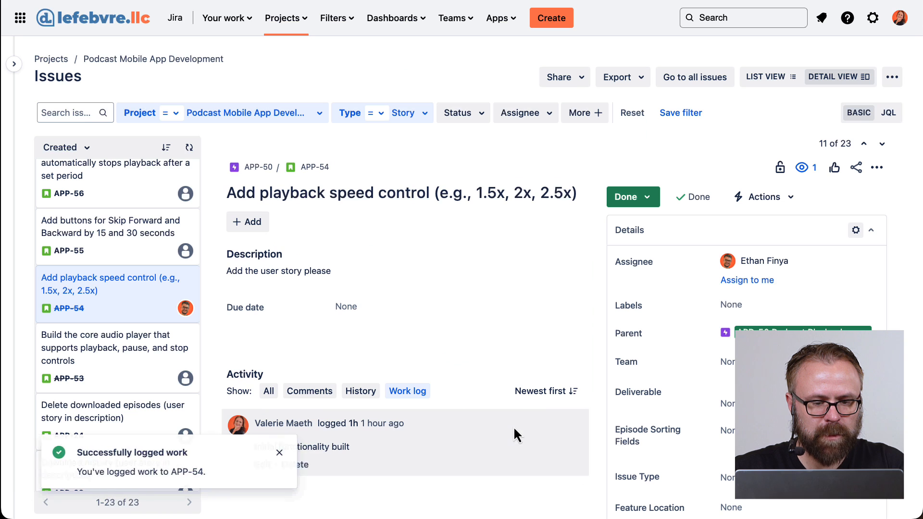
click(291, 453)
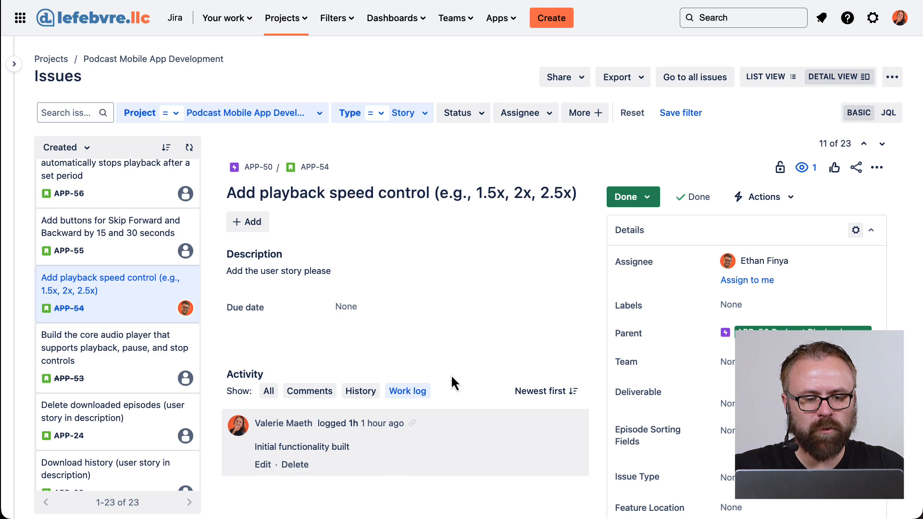
Step: Show all activity of the playback speed control story and look over its detail fields
click(264, 397)
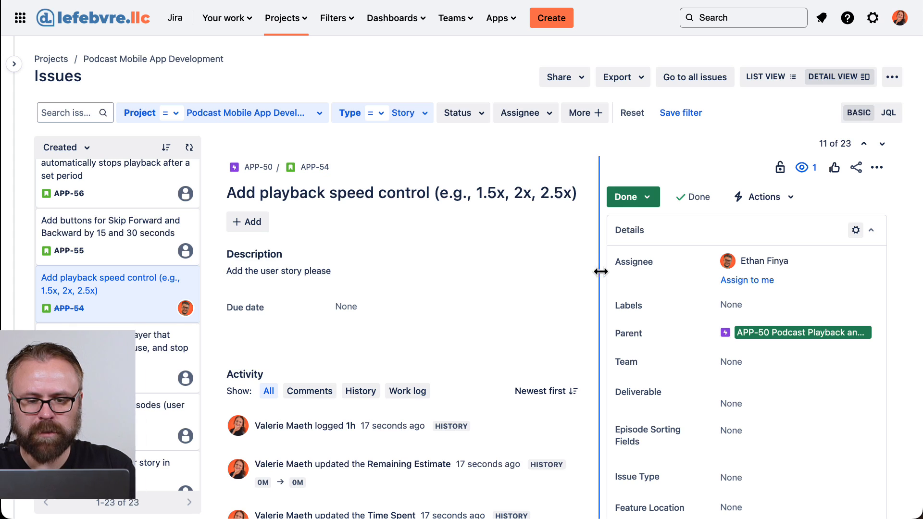
drag(601, 271, 597, 252)
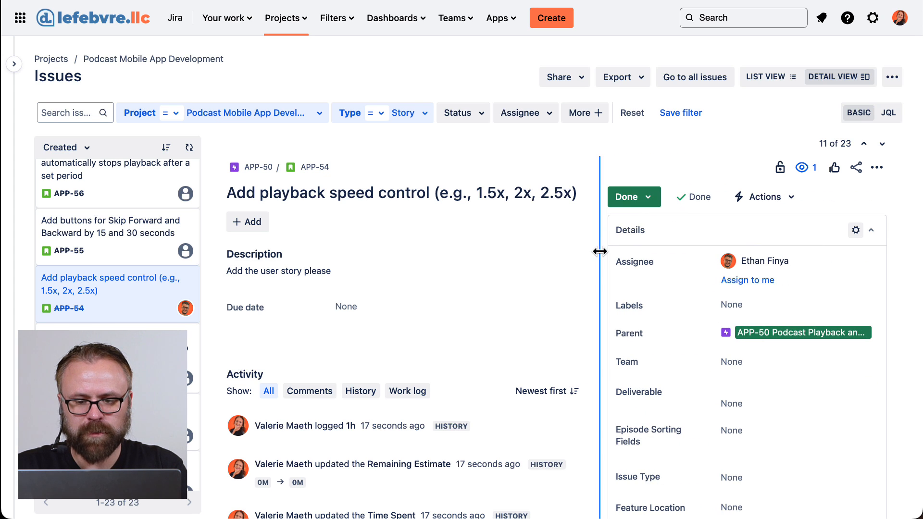
scroll(689, 308, down, 2)
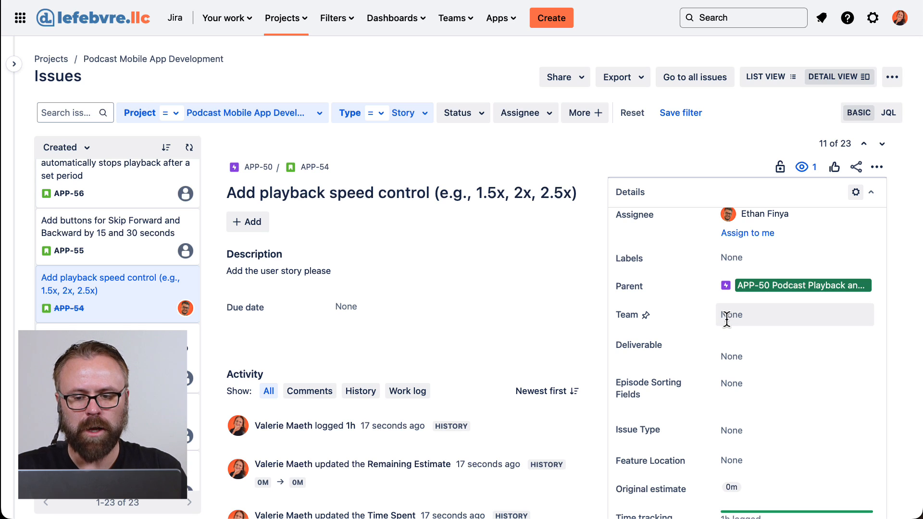
scroll(727, 319, up, 2)
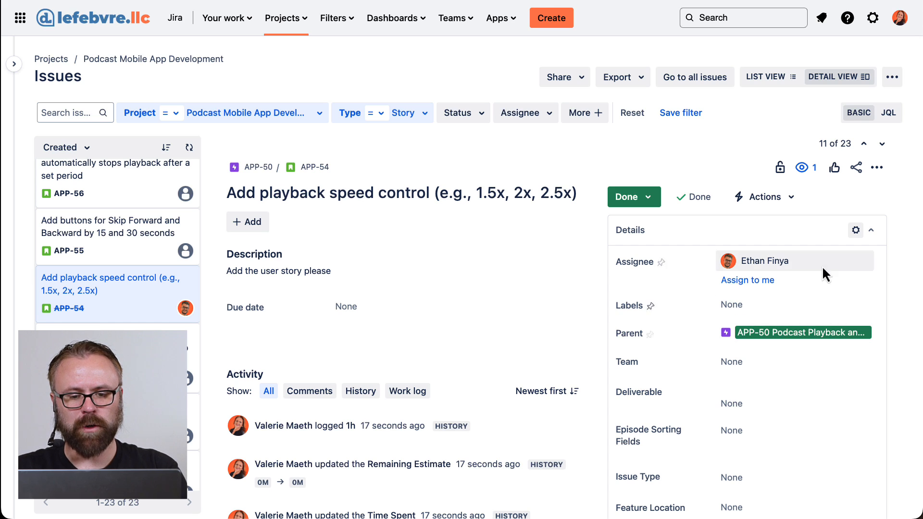
Step: Create a new Dropdown field named "Operating System" from the story's details
click(857, 231)
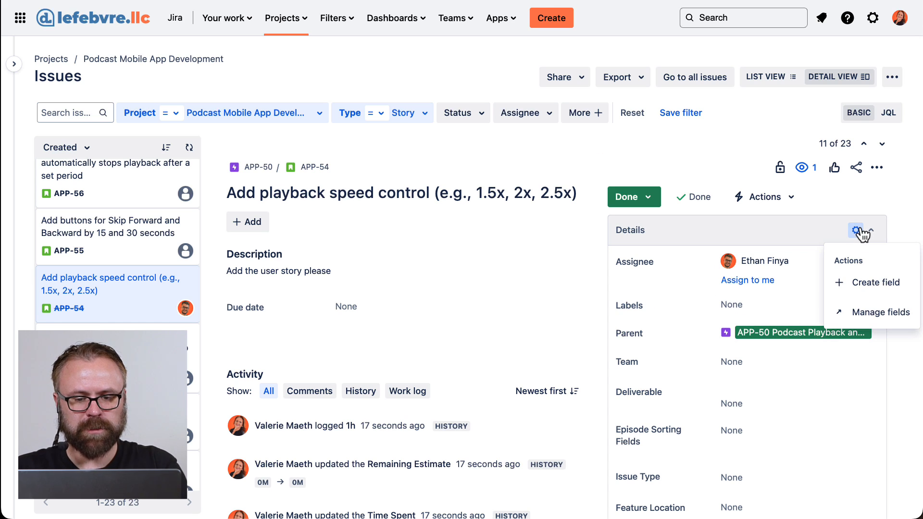
click(862, 289)
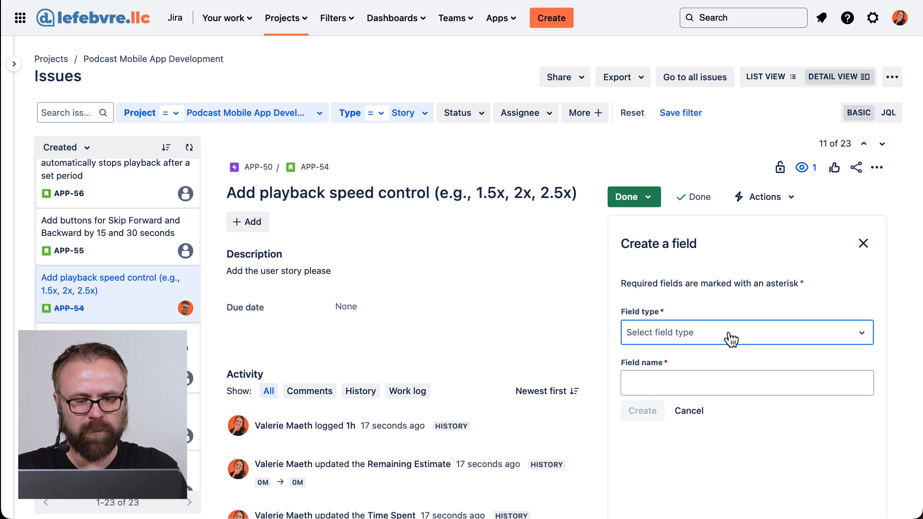
text(Operating S)
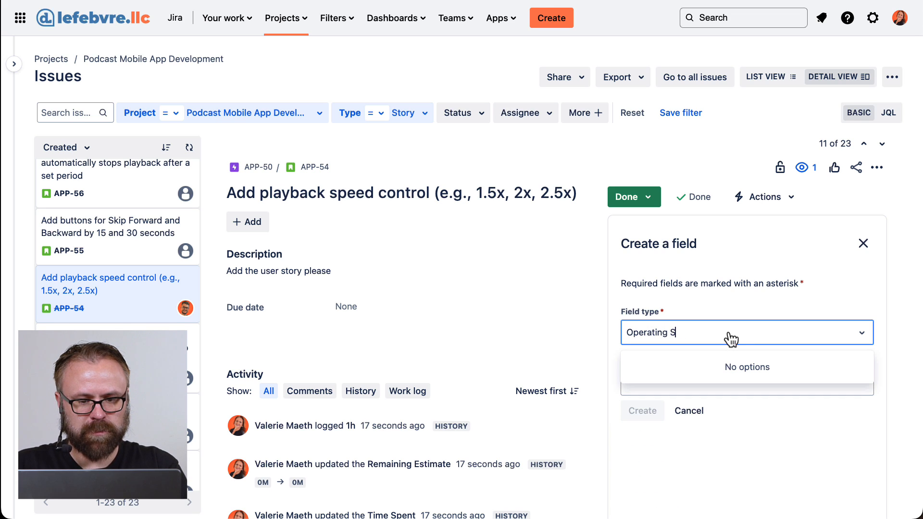
text(ystem)
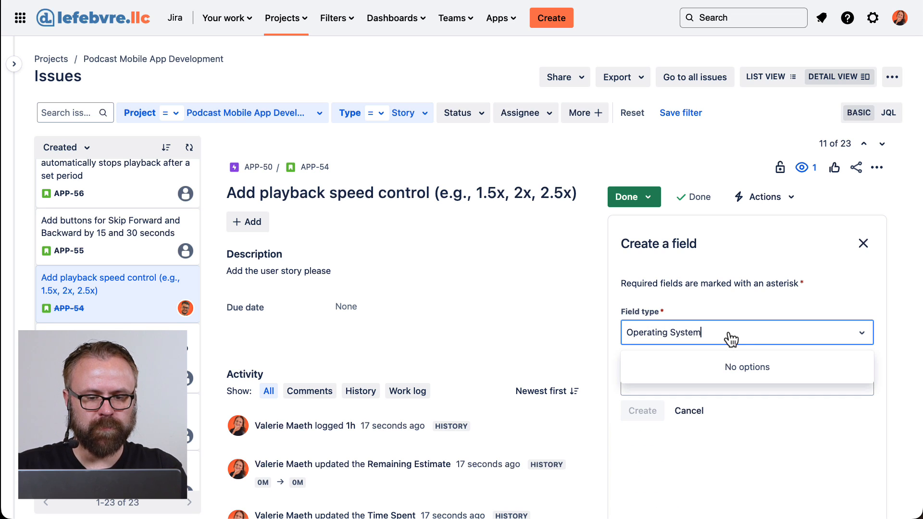
click(726, 313)
click(680, 332)
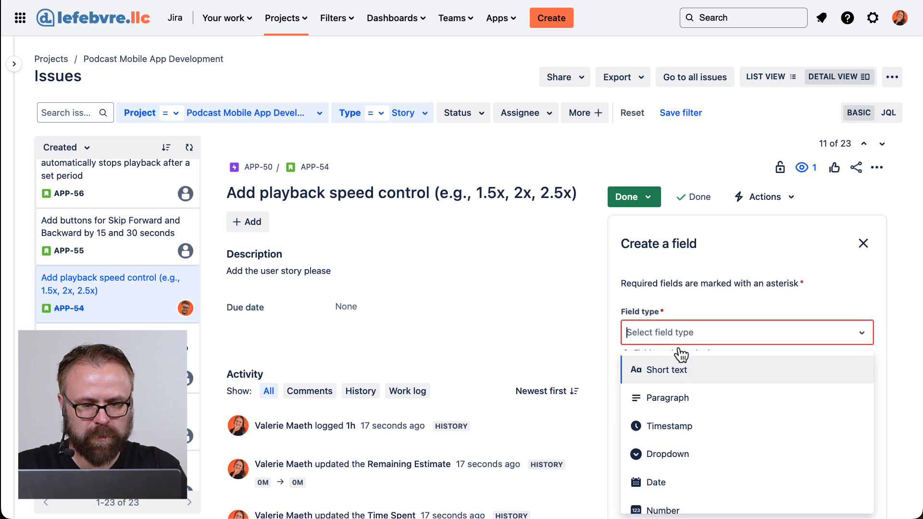
click(683, 456)
click(714, 377)
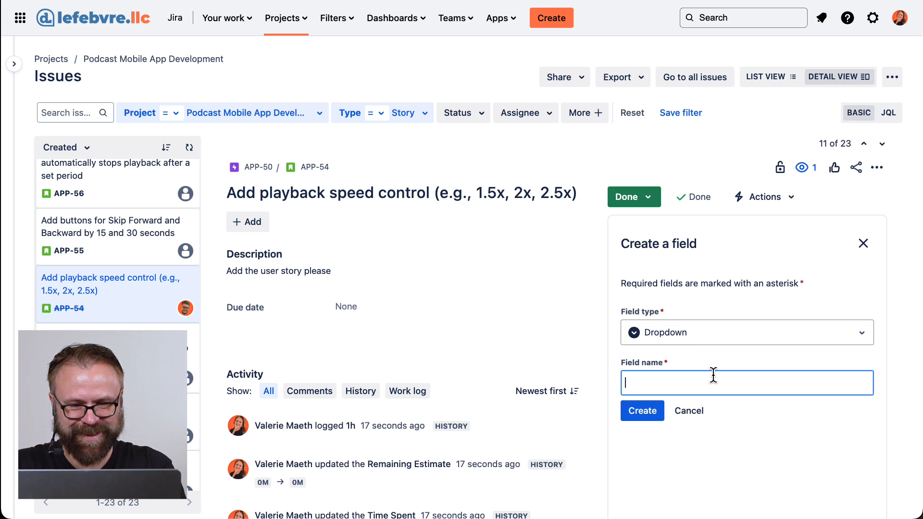
text(Operating Sy)
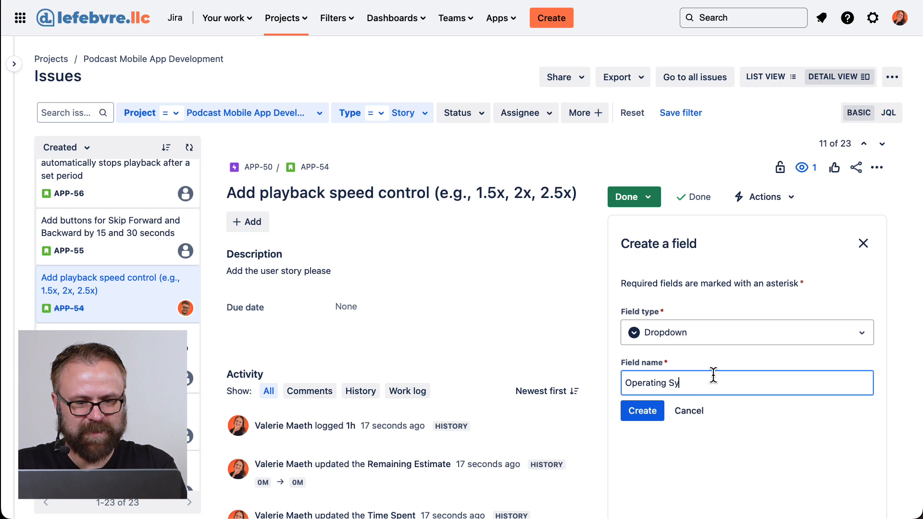
text(stem)
click(663, 409)
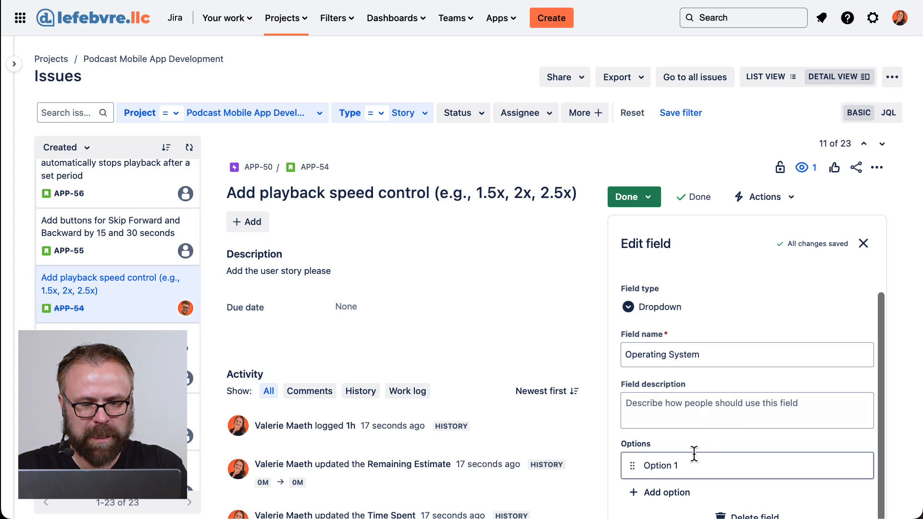
Step: Give the Operating System field the options iOS and Android and close the field editor
click(690, 471)
text(iOS)
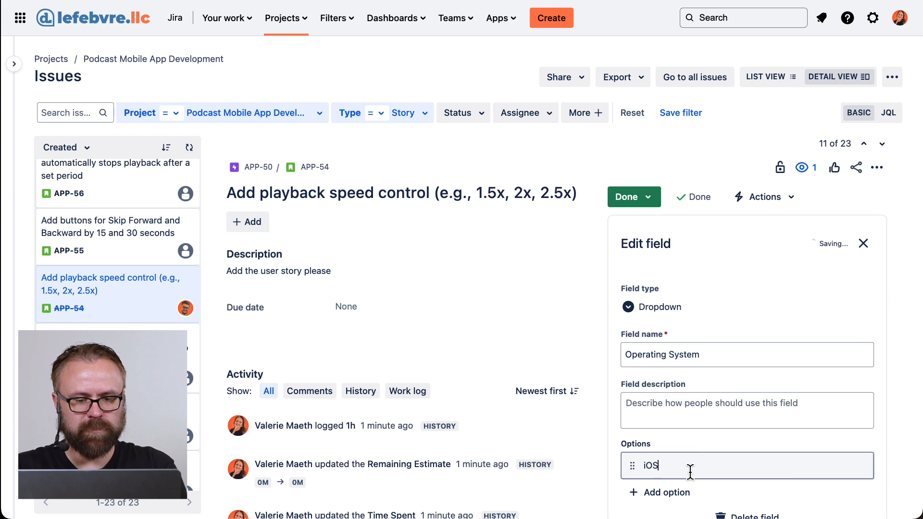
click(669, 493)
text(Android)
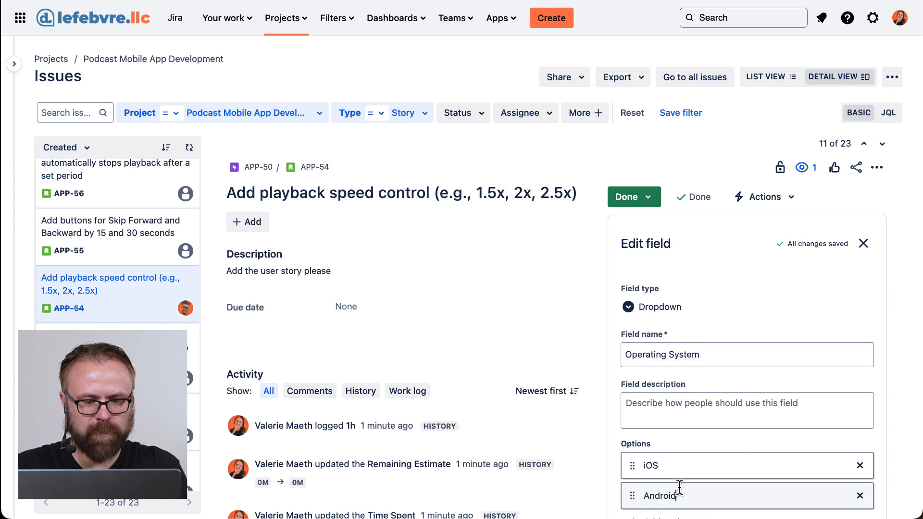
scroll(744, 458, down, 1)
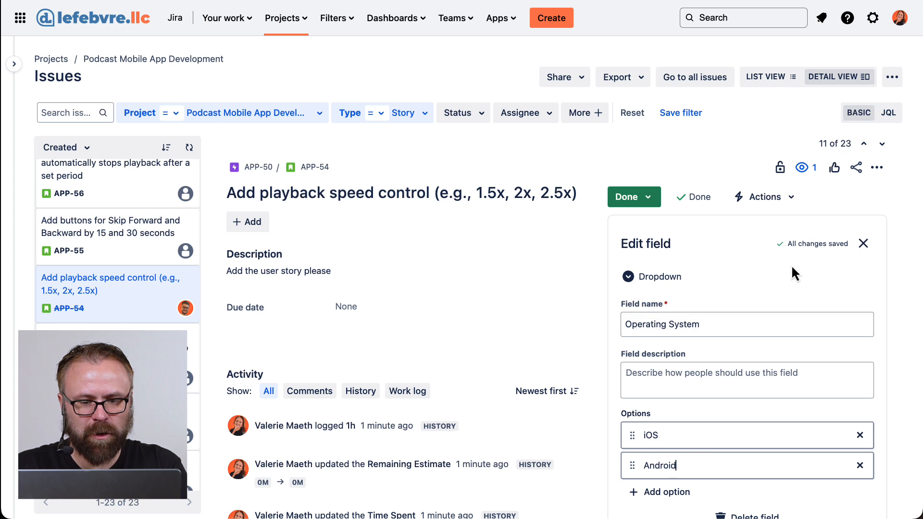
click(864, 243)
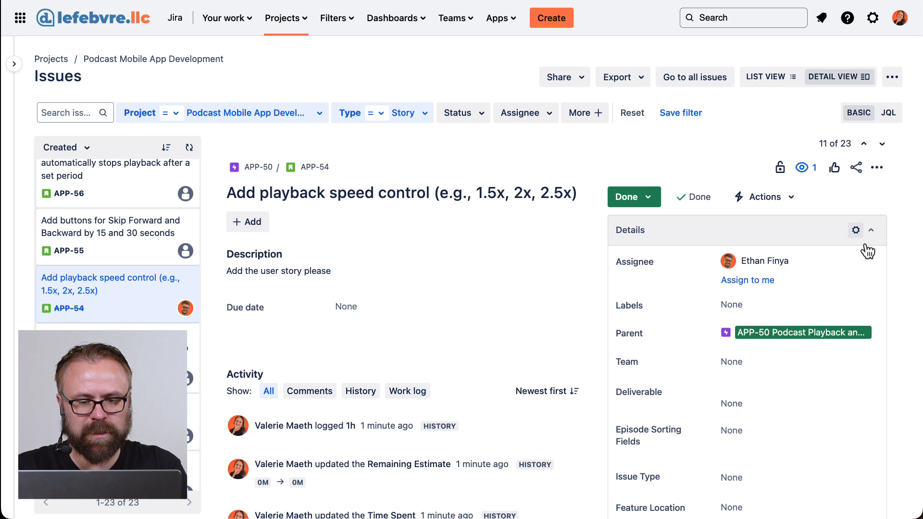
Step: Set the story's Operating System to iOS and pin that field above the other details
scroll(760, 368, down, 5)
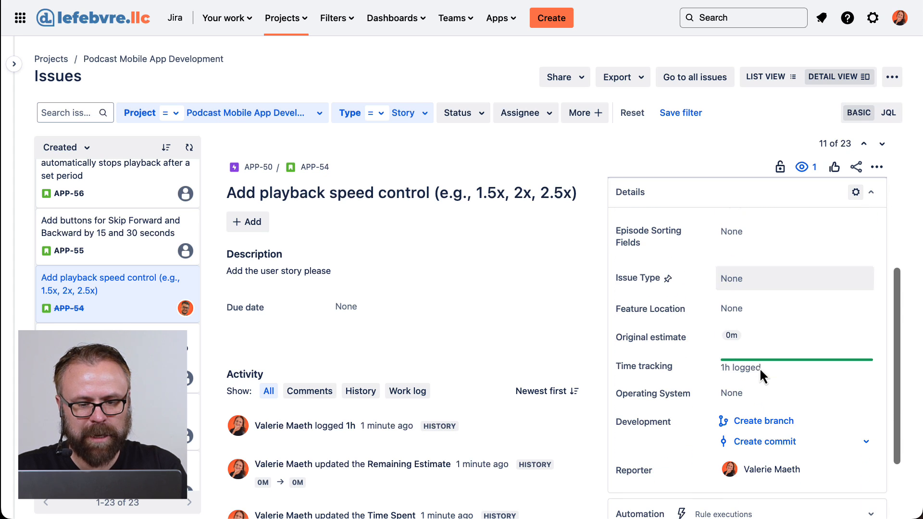
click(741, 392)
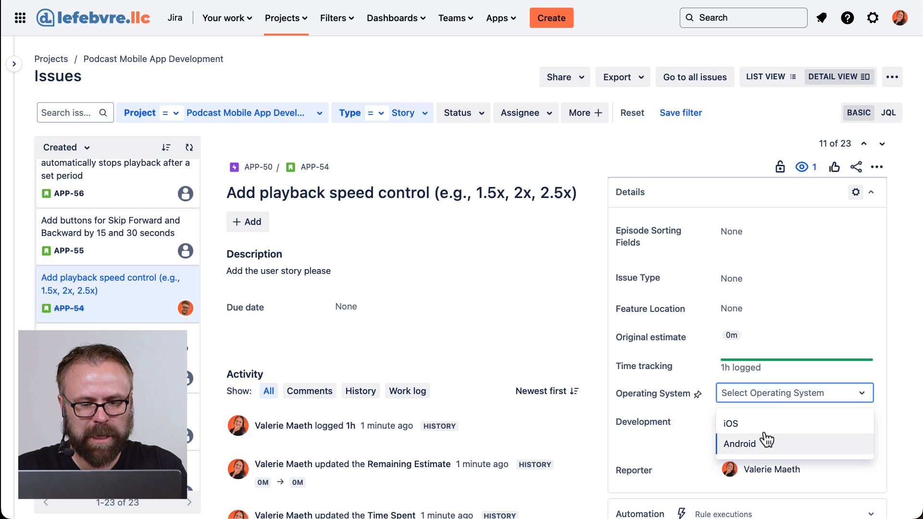
click(768, 424)
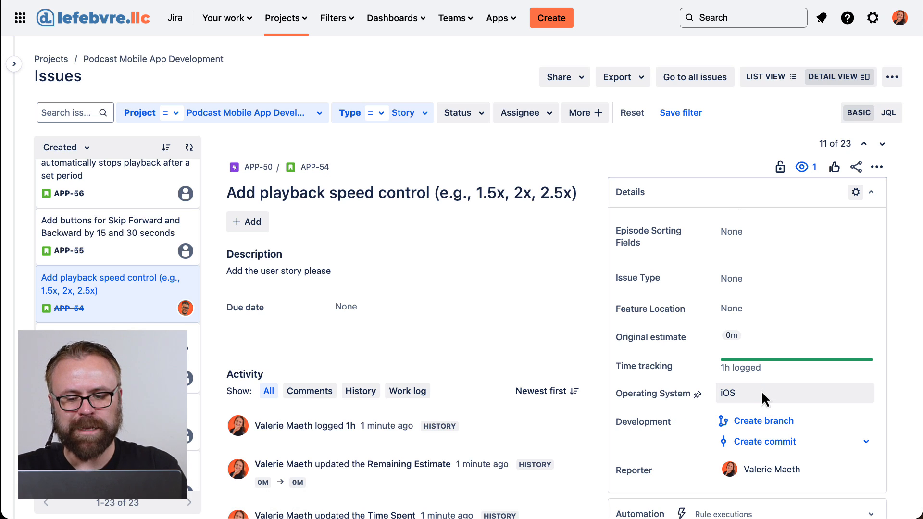
click(699, 394)
scroll(717, 313, up, 10)
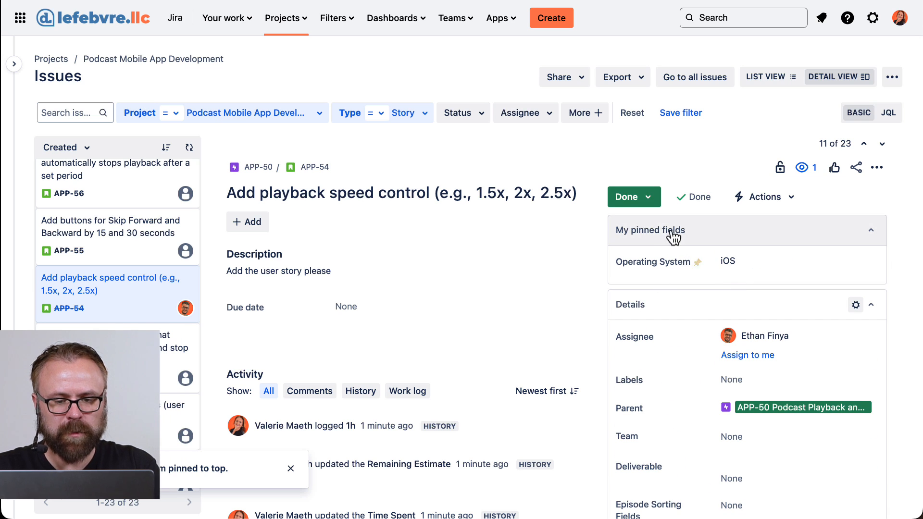
Step: Check the pinned Operating System field on neighbouring stories, including the sleep timer, core audio player and skip buttons stories
click(112, 271)
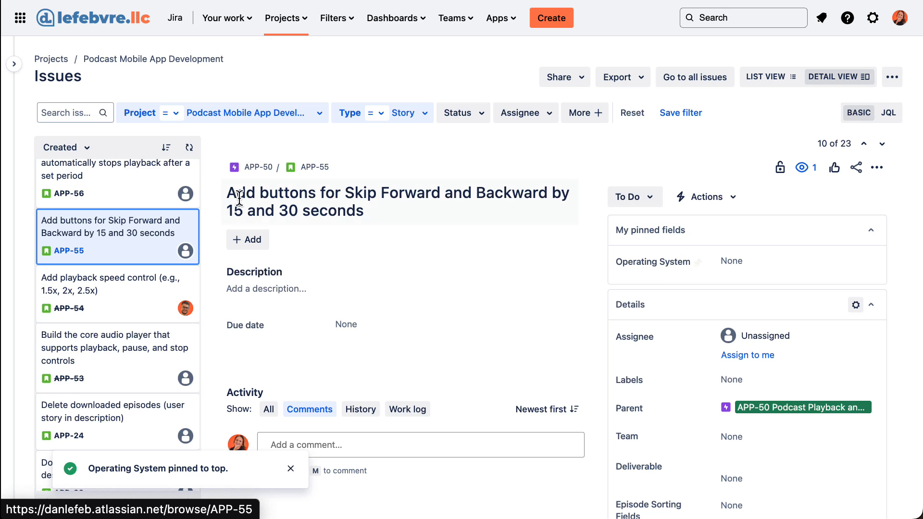
key(k)
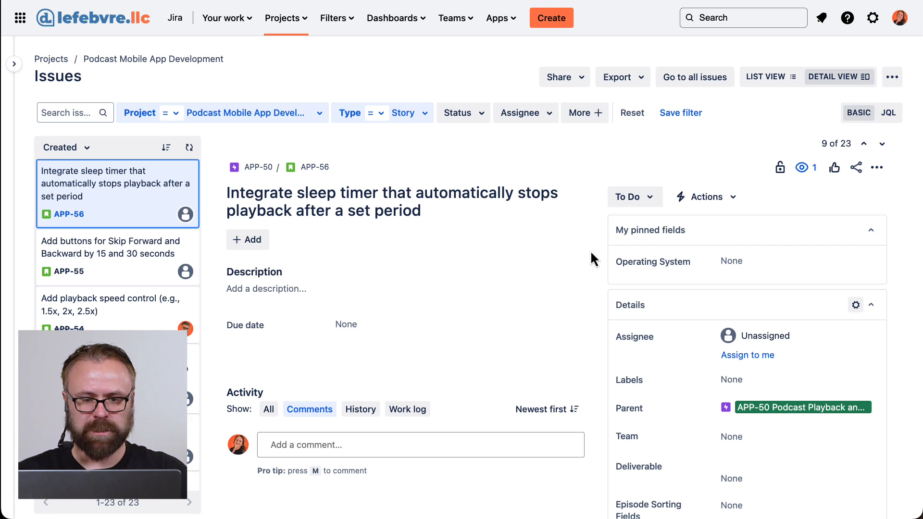
click(164, 368)
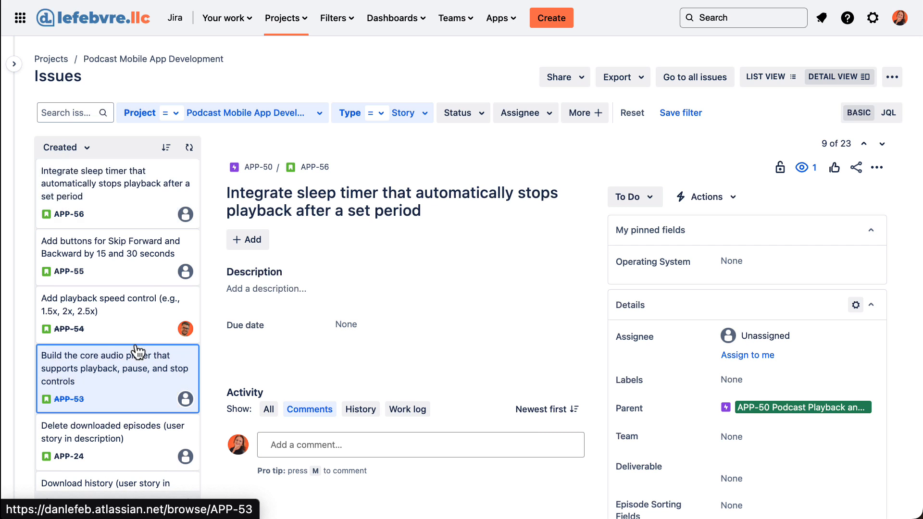
click(128, 449)
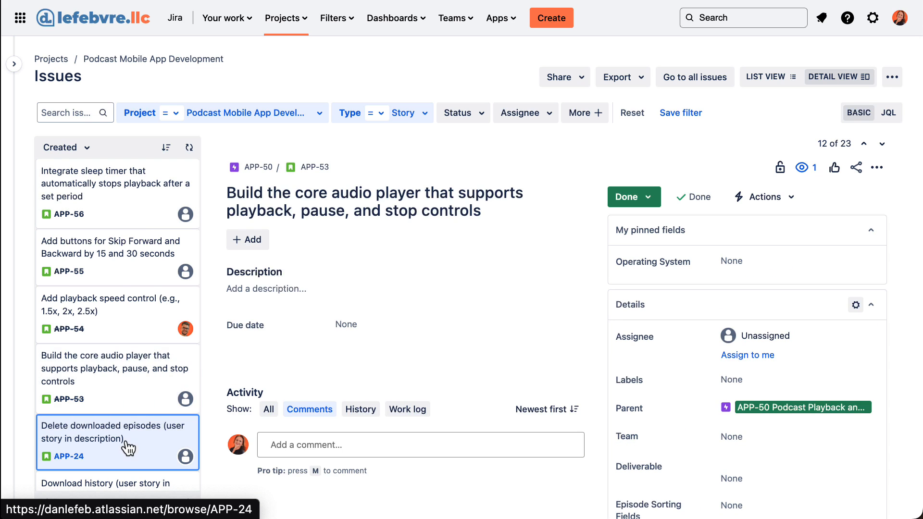
click(130, 269)
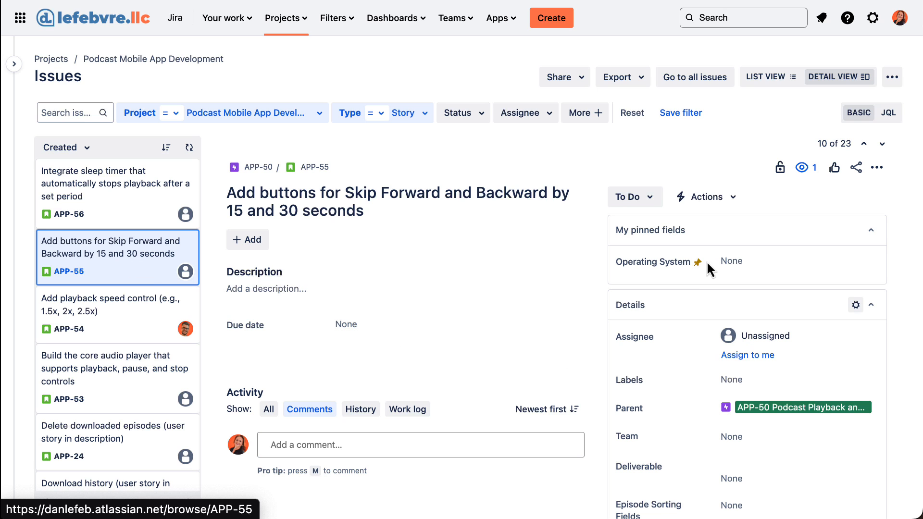
Step: Open the field configuration of the Story issue type from the skip buttons story and review its context fields
scroll(688, 326, down, 6)
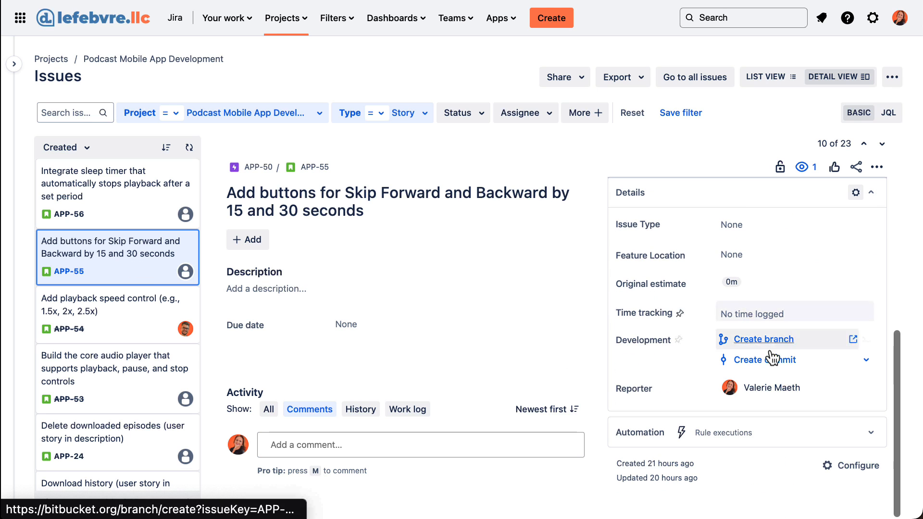
click(850, 466)
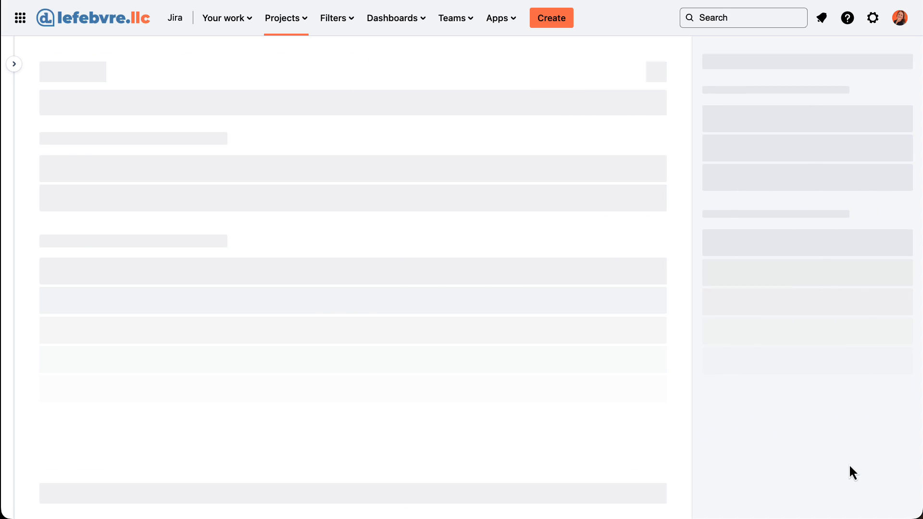
scroll(677, 299, down, 5)
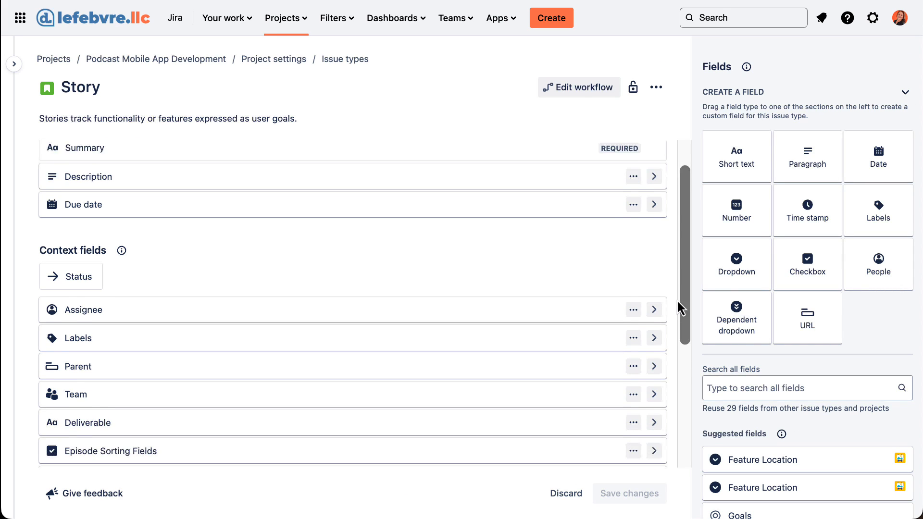
Step: Remove the Operating System field from the Story issue type's context fields and save the changes
scroll(678, 301, up, 1)
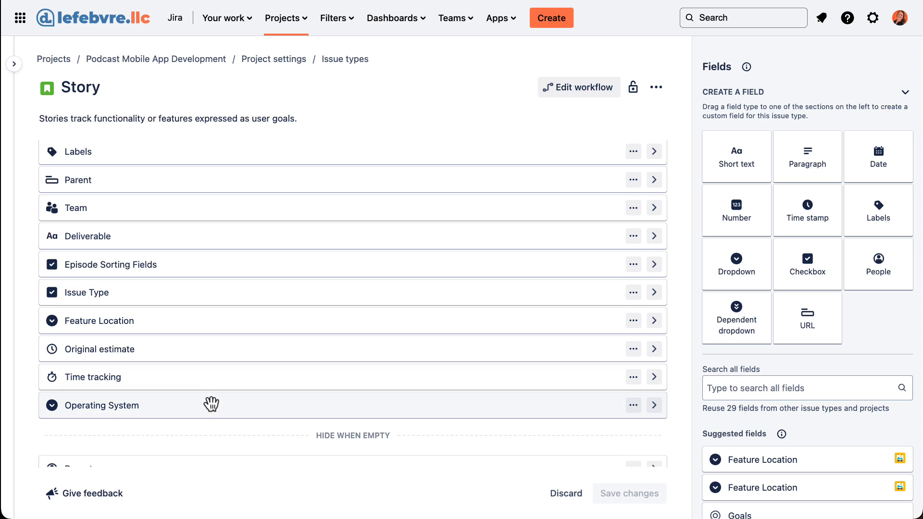
drag(195, 410, 790, 357)
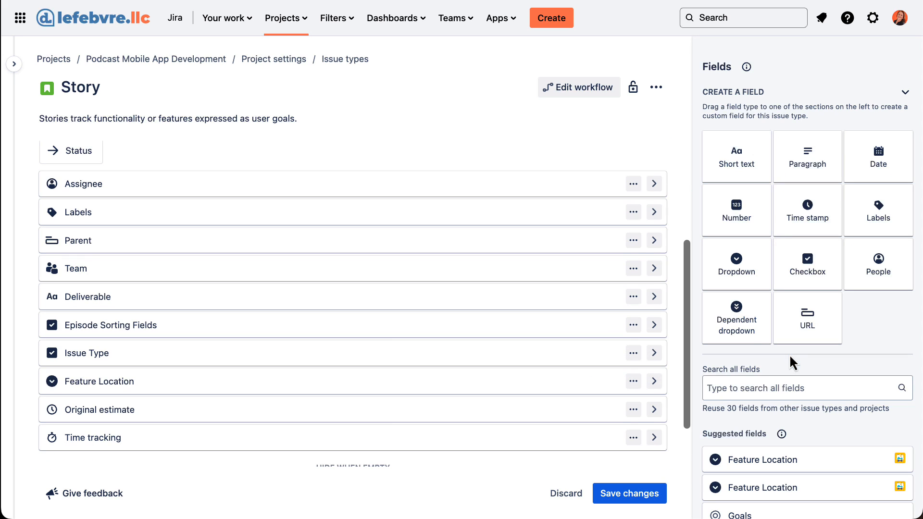
click(653, 501)
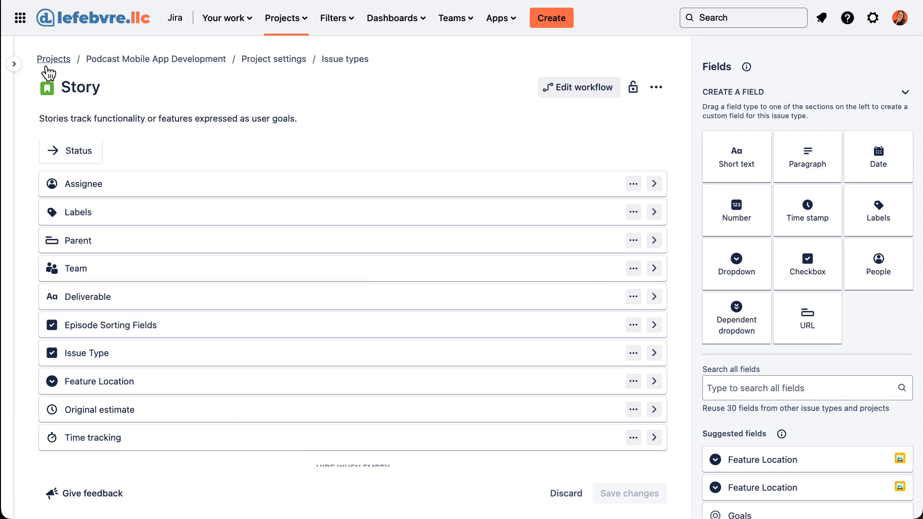
Step: Return from the Story settings to the project's Issues view and collapse the project sidebar
click(14, 64)
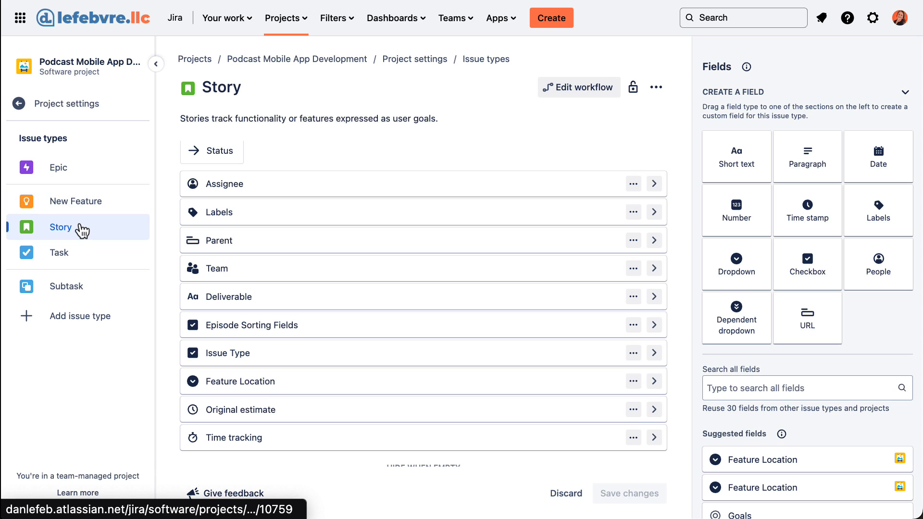
click(86, 105)
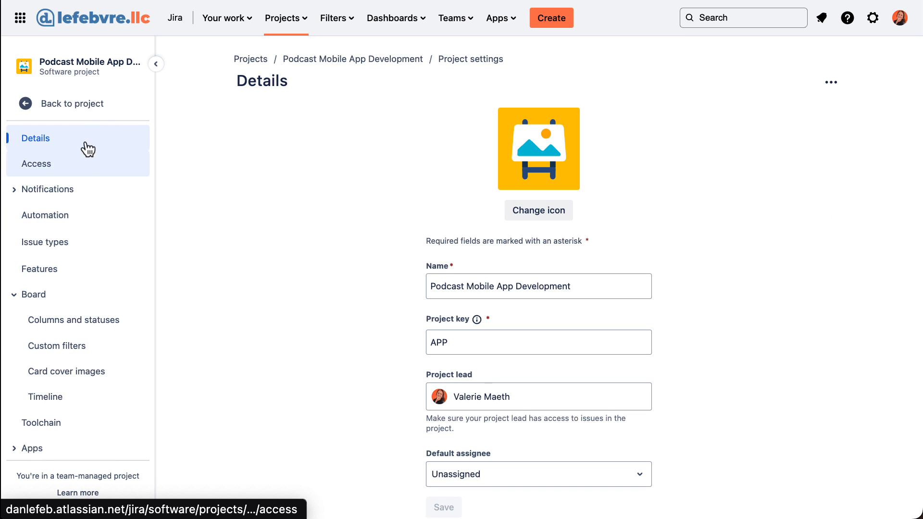
click(98, 106)
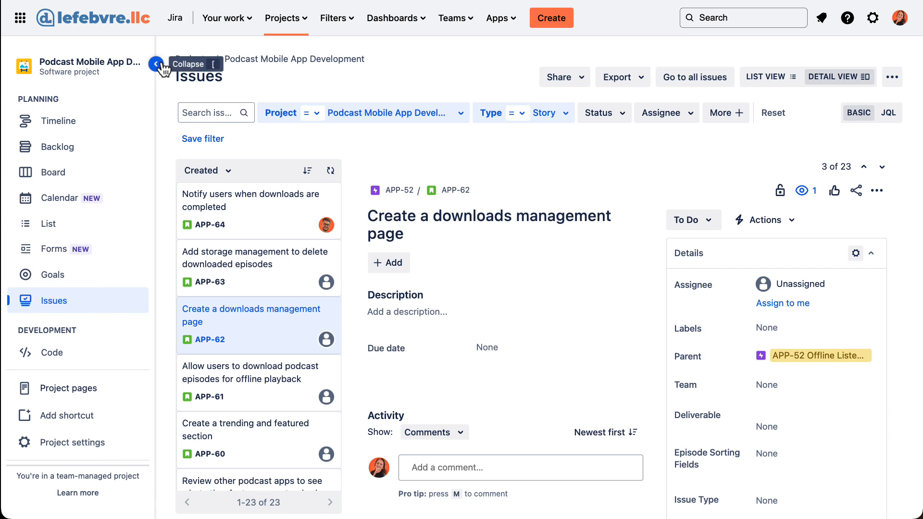
click(162, 67)
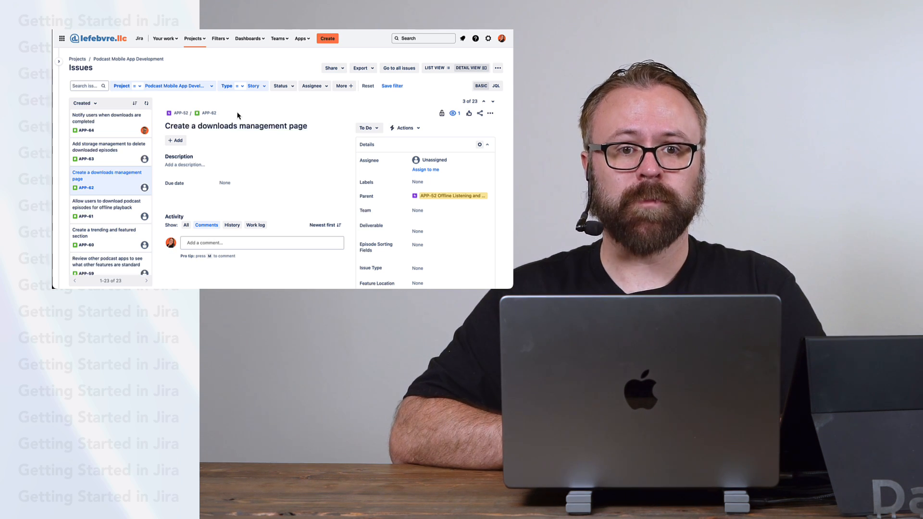
Step: Expand the project sidebar and correct the title of issue APP-65 to "Archiving episodes"
click(57, 63)
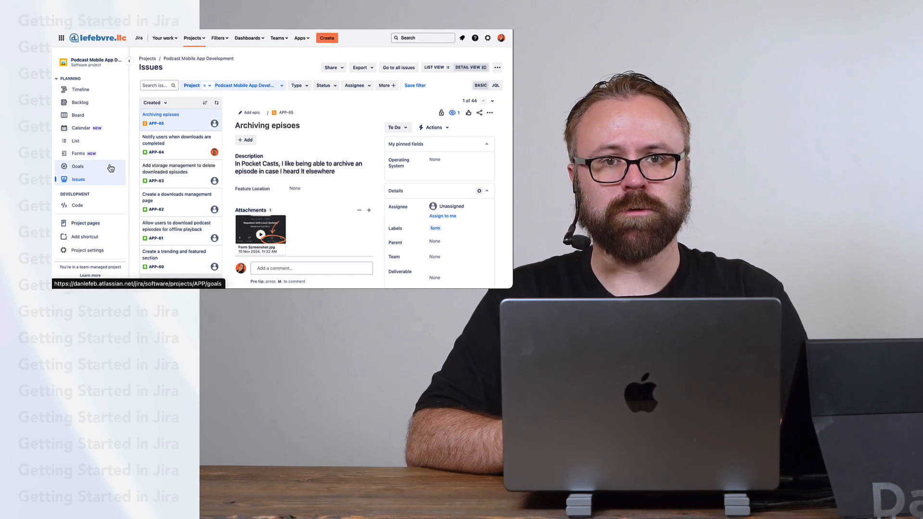
click(290, 126)
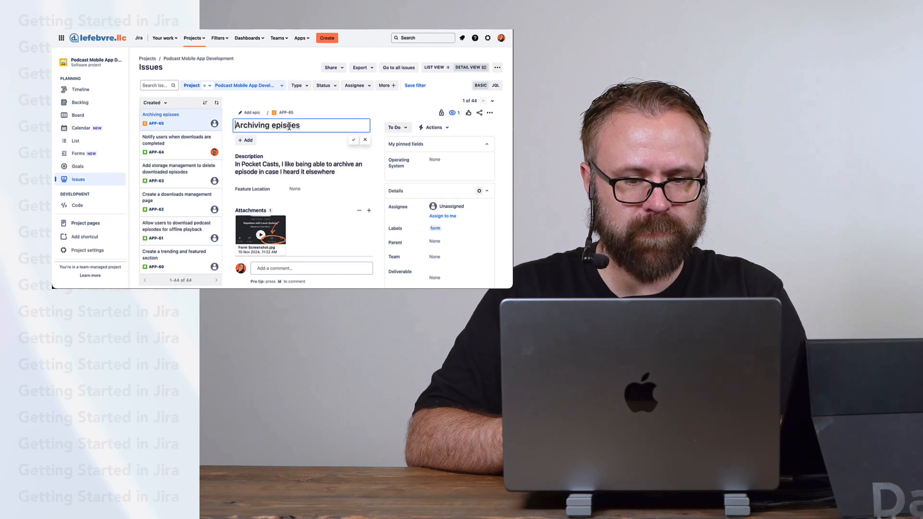
click(353, 140)
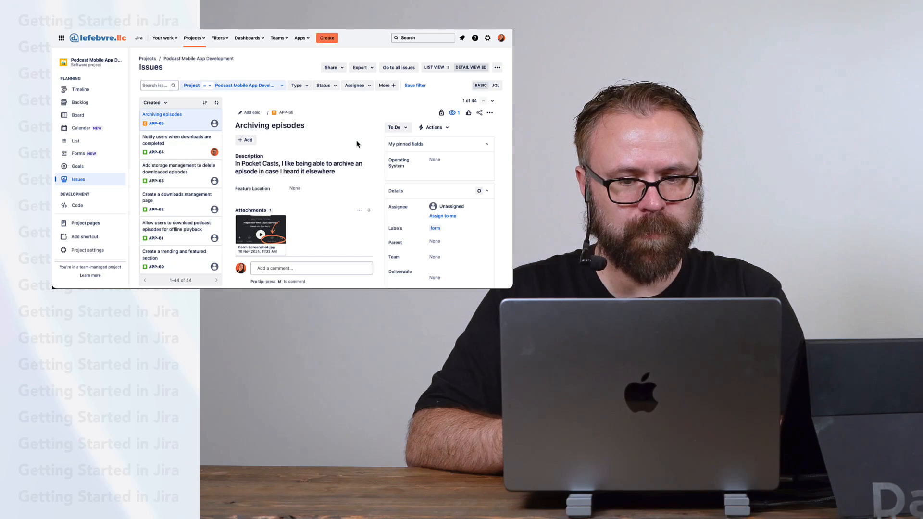
Step: Go from the project's Goals page to Atlassian Home and create the goal "Publish the podcast app in the App Store" with target date December 2024
click(102, 171)
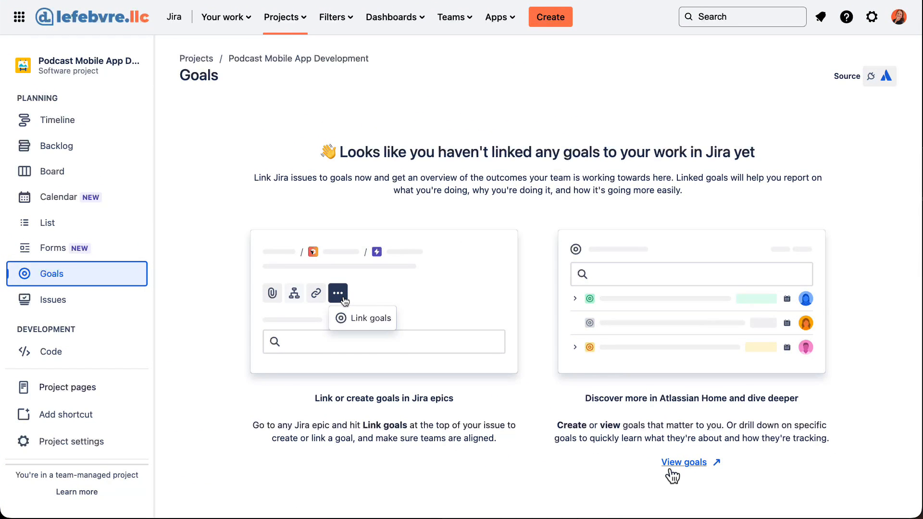
click(670, 470)
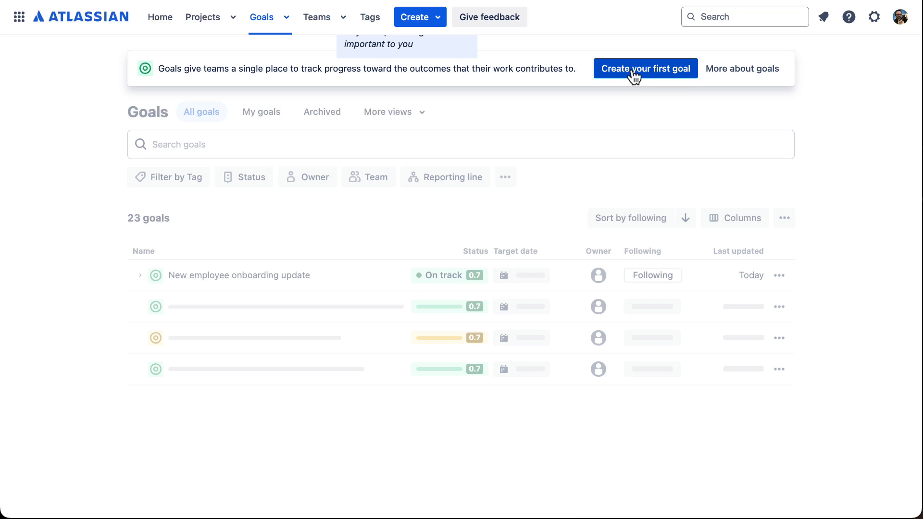
click(432, 15)
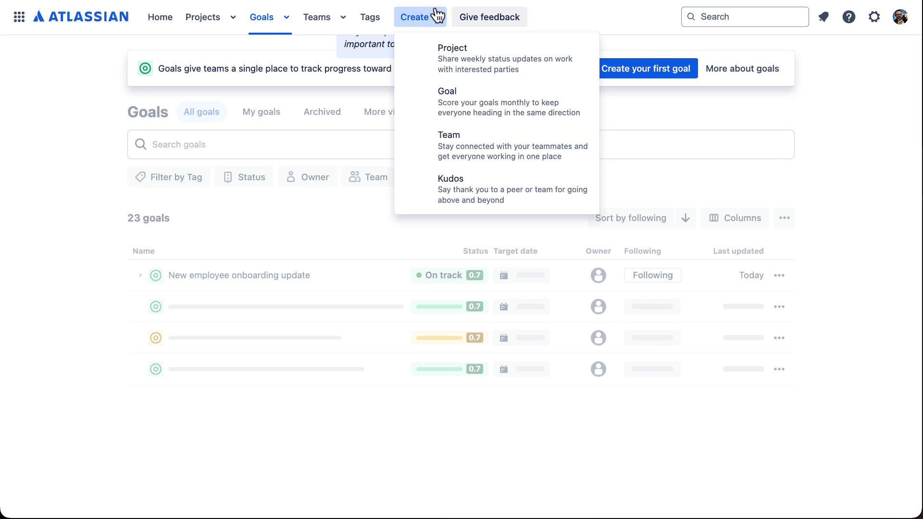
click(479, 115)
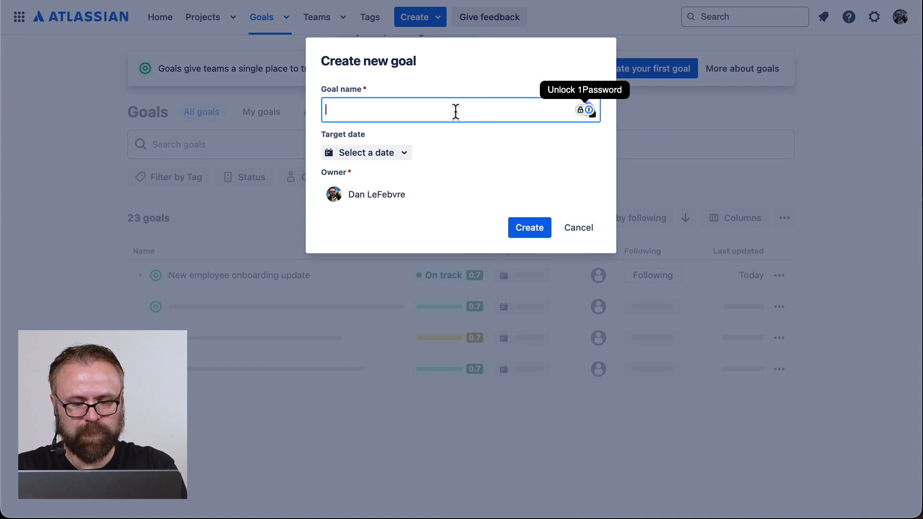
text(Publish )
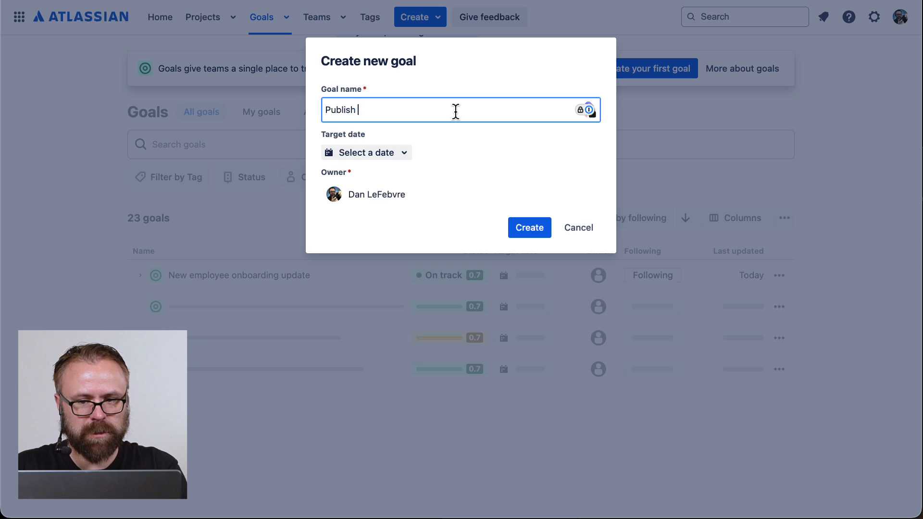
text(the podcast app)
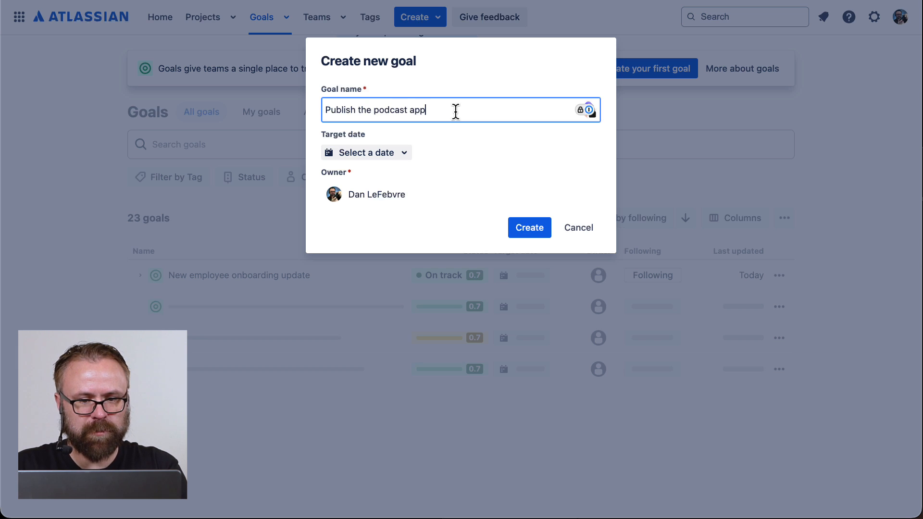
text( in the App Store)
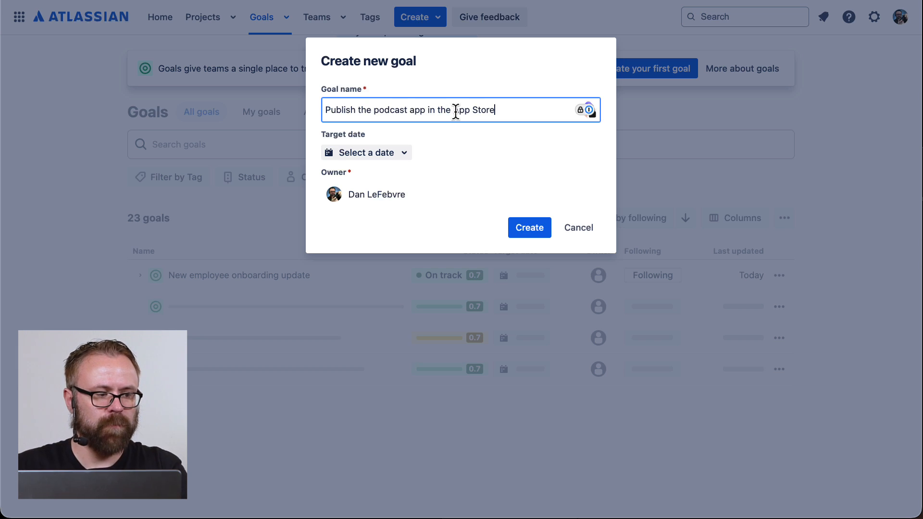
click(406, 154)
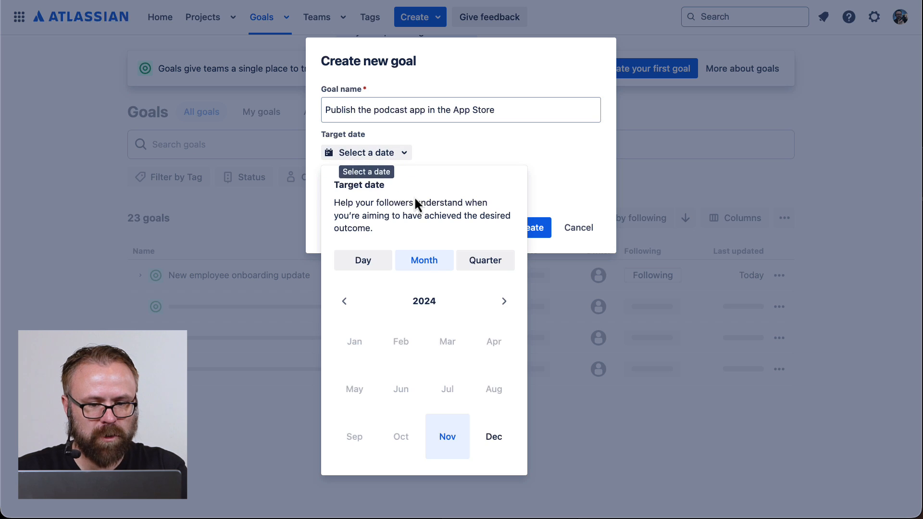
click(498, 440)
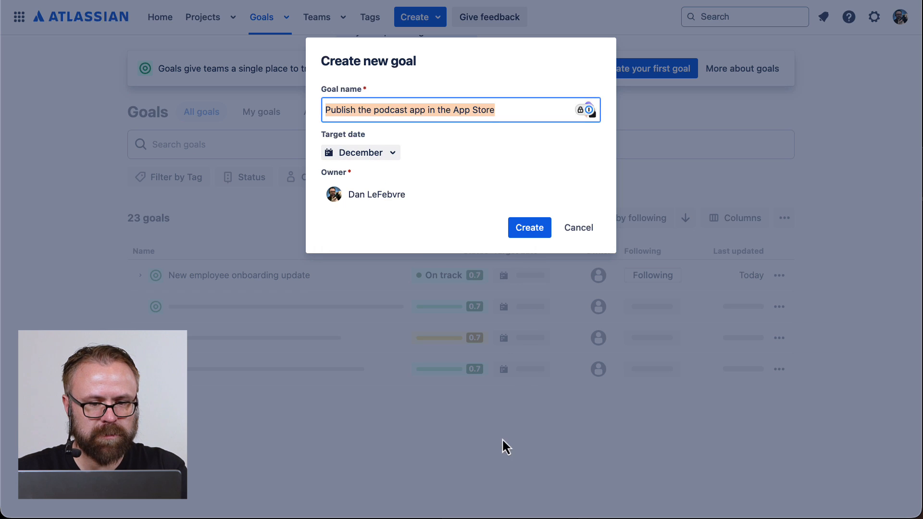
click(533, 230)
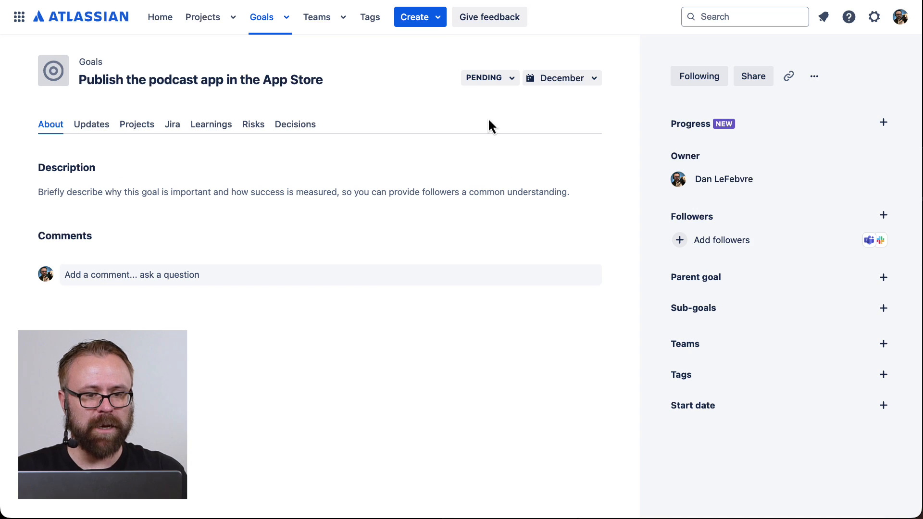
Step: Create a new Atlassian Home project named "This Project Created in Atlassian Home"
click(438, 22)
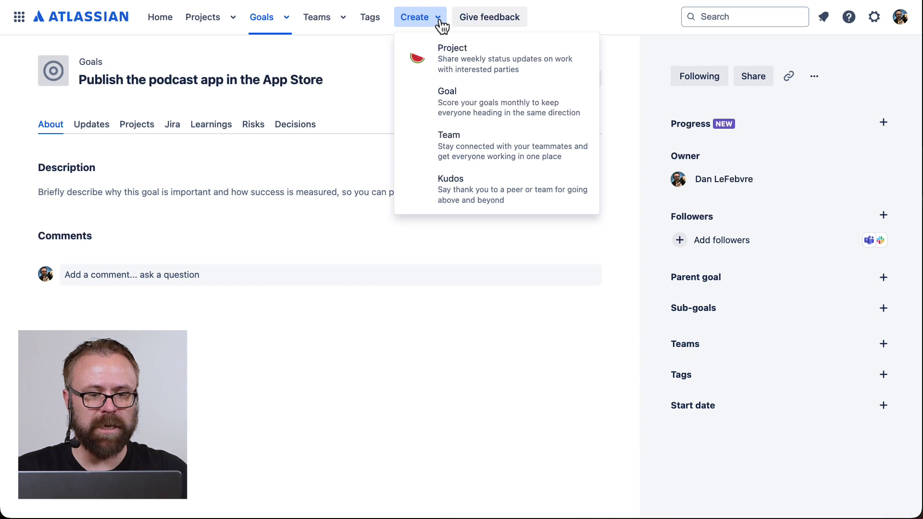
click(479, 74)
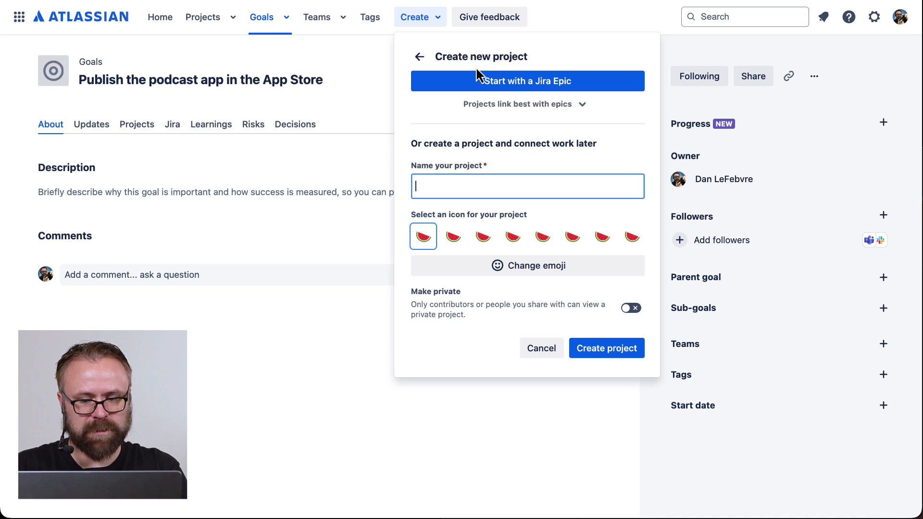
text(This Project )
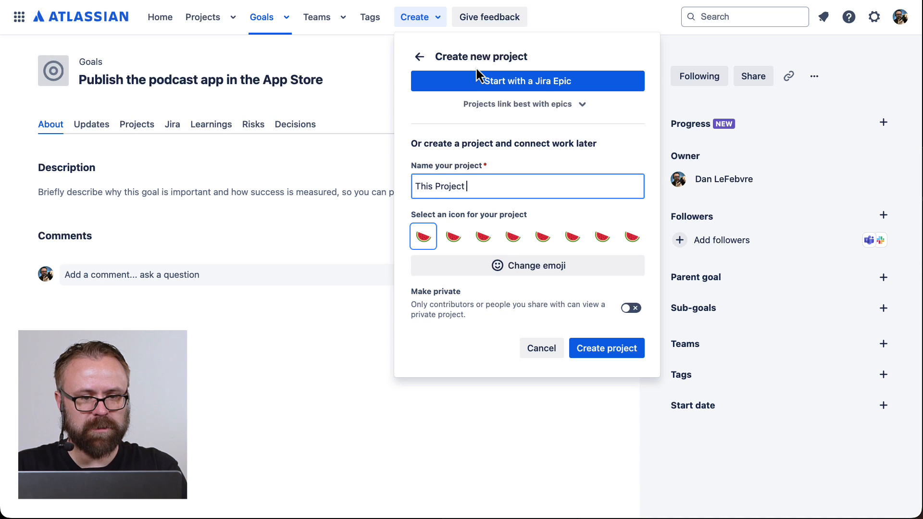
text(Created in Atlassi)
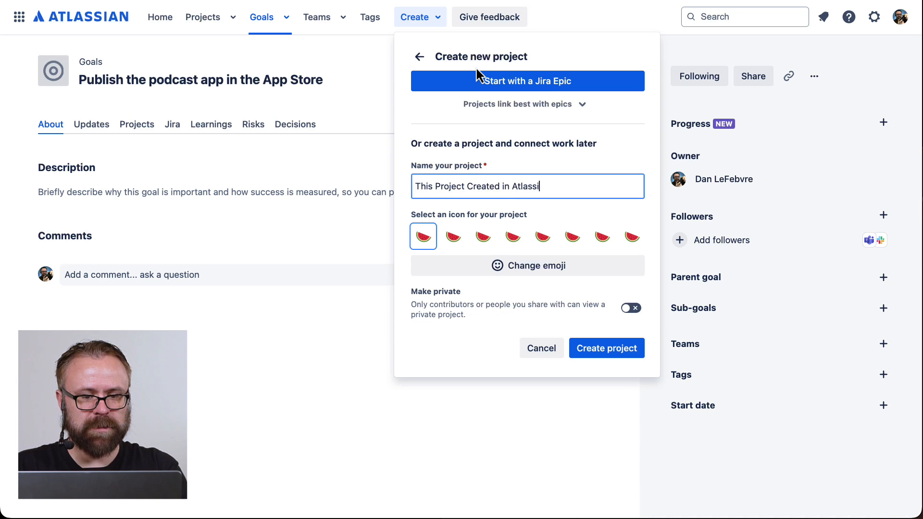
text(an Home)
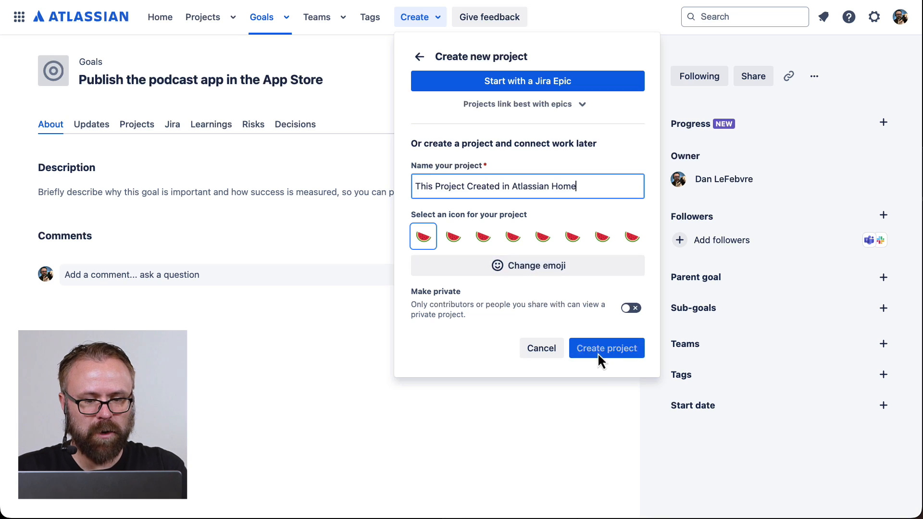
click(599, 353)
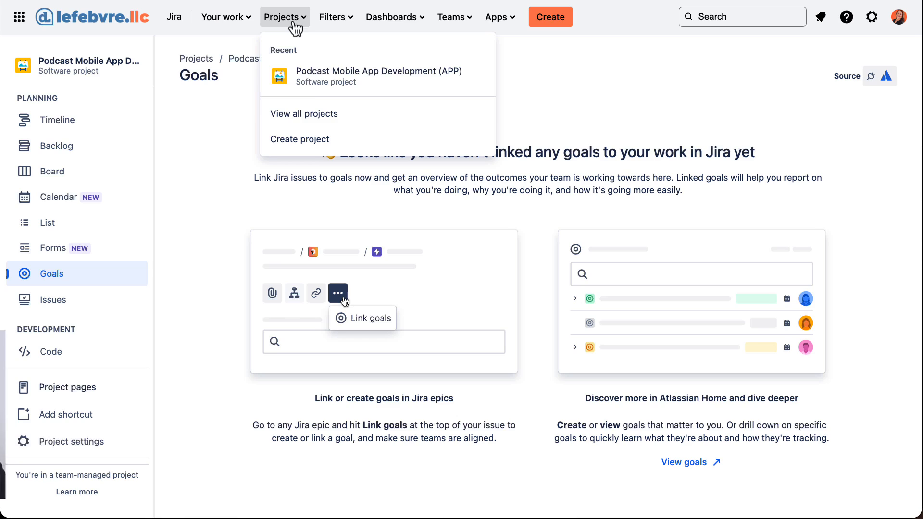
Step: Open the Podcast Mobile App Development board from Jira's full project list, and open the field configuration from its podcast search functionality story
click(318, 116)
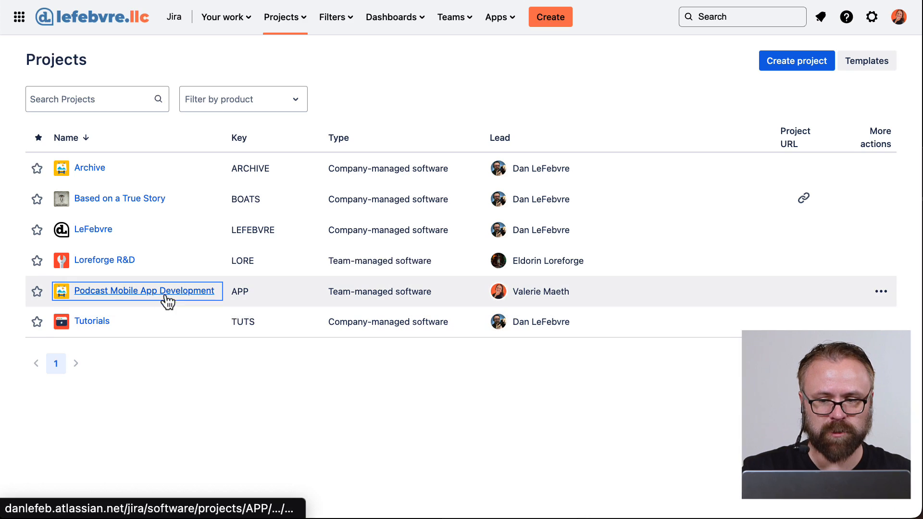
click(165, 294)
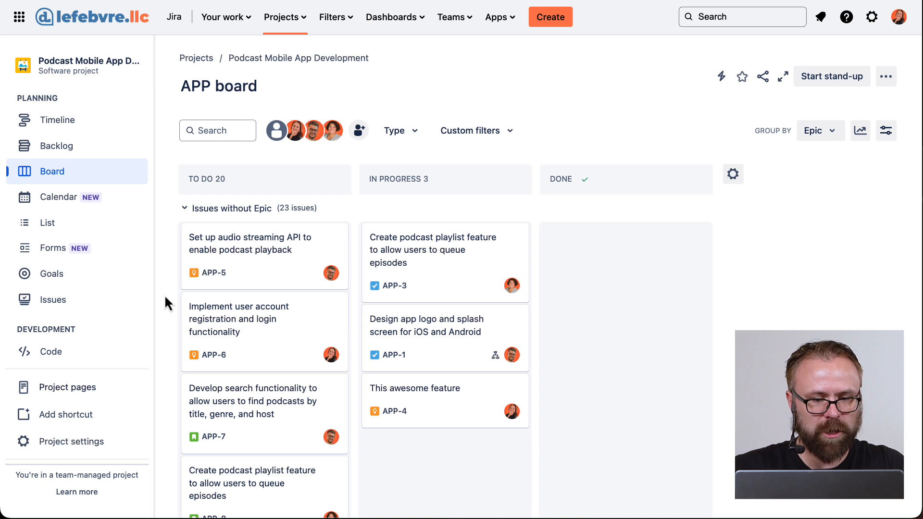
click(272, 405)
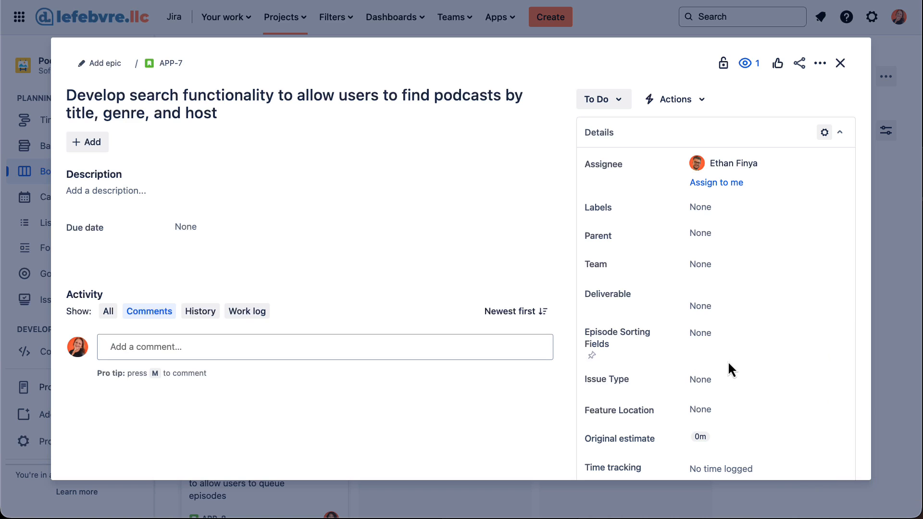
scroll(789, 316, down, 3)
scroll(790, 315, down, 2)
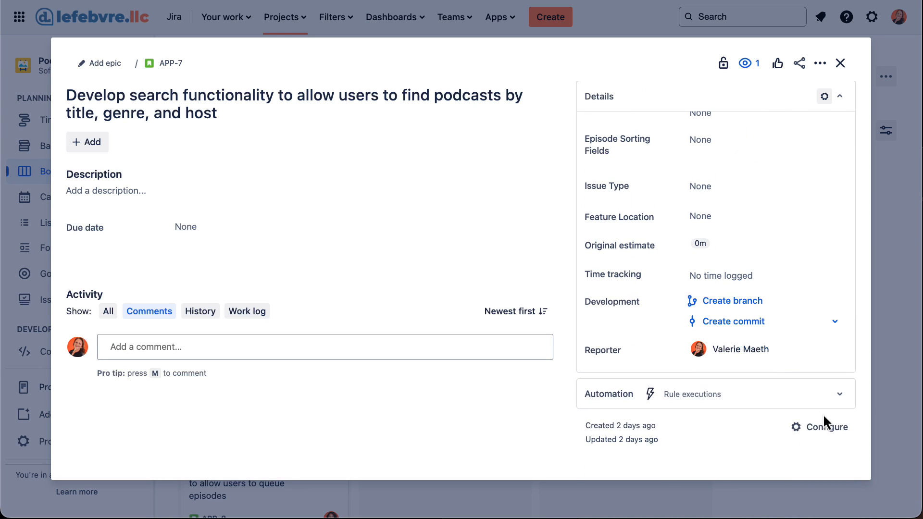
click(827, 428)
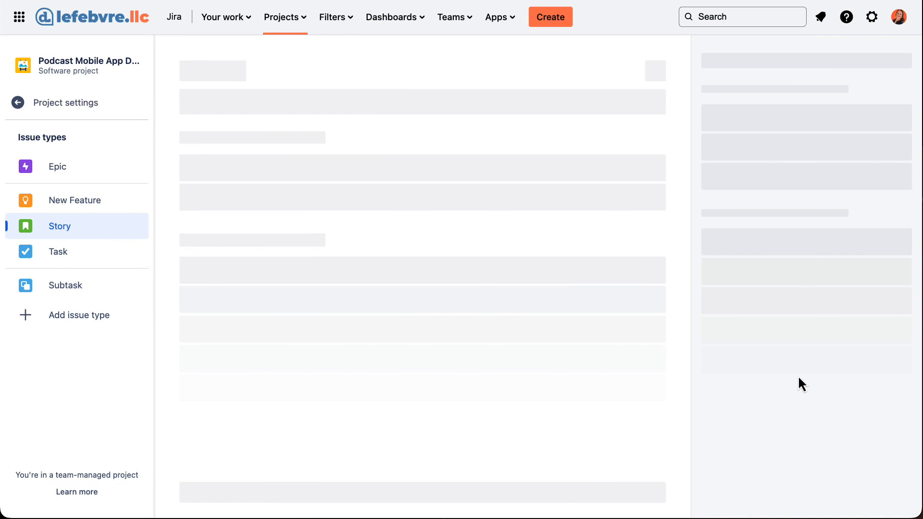
Step: Add the suggested Goals field above Assignee in the Story context fields, save the changes and return to APP-7
scroll(798, 375, down, 2)
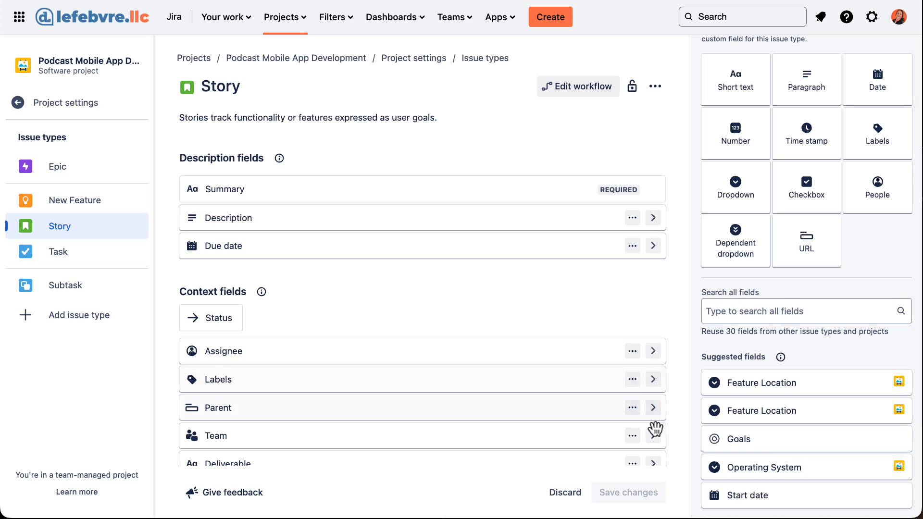
drag(737, 449, 347, 339)
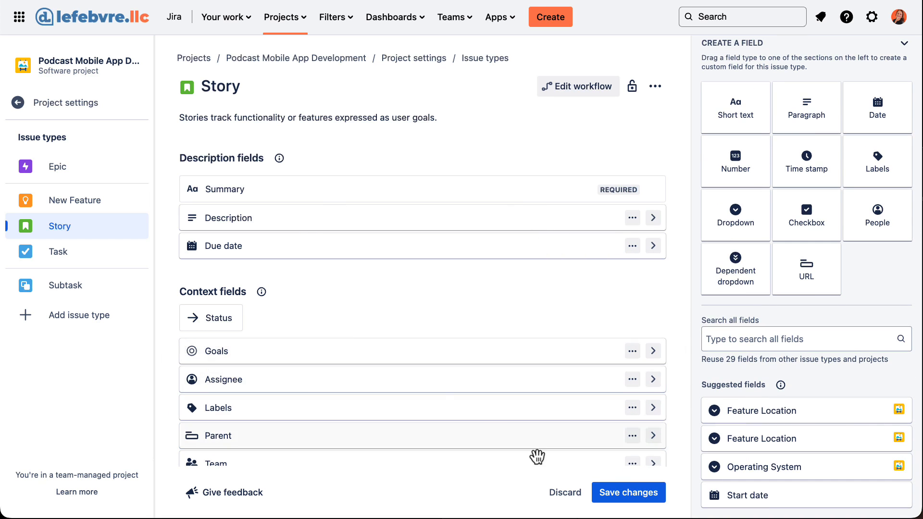
click(630, 493)
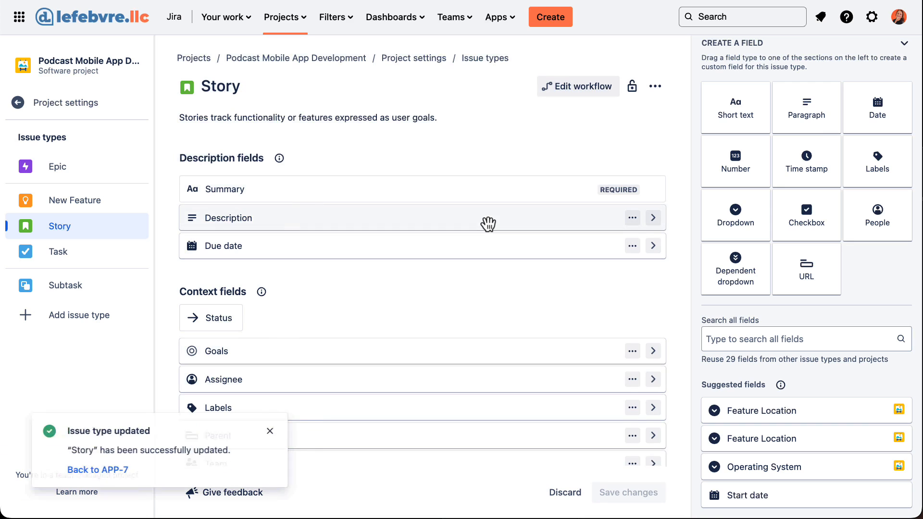
click(130, 471)
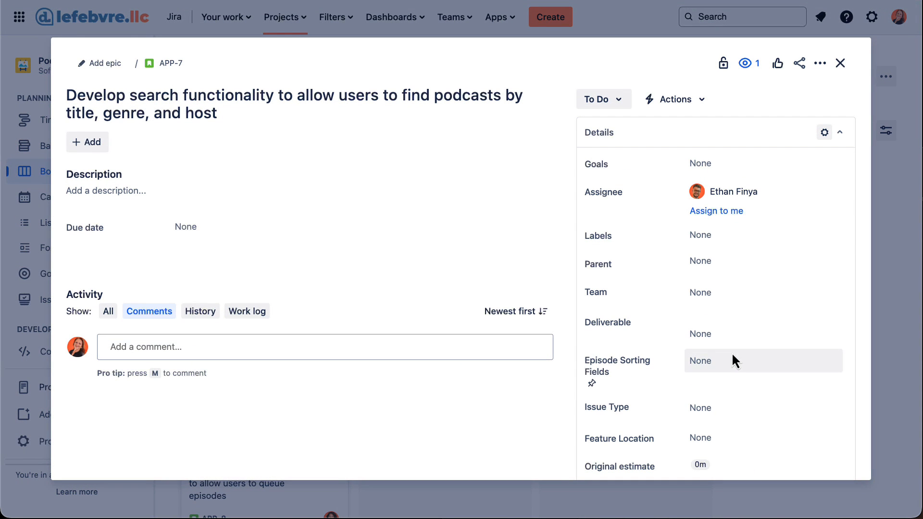
Step: Pin the Goals field on APP-7 and link the goal "Publish the podcast app in the App Store" to it
scroll(732, 353, down, 1)
scroll(732, 353, up, 1)
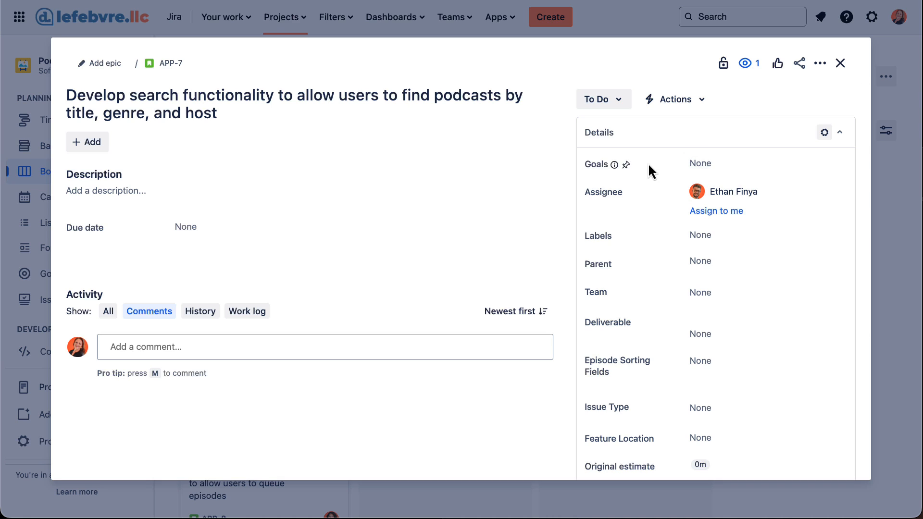
click(626, 165)
click(724, 175)
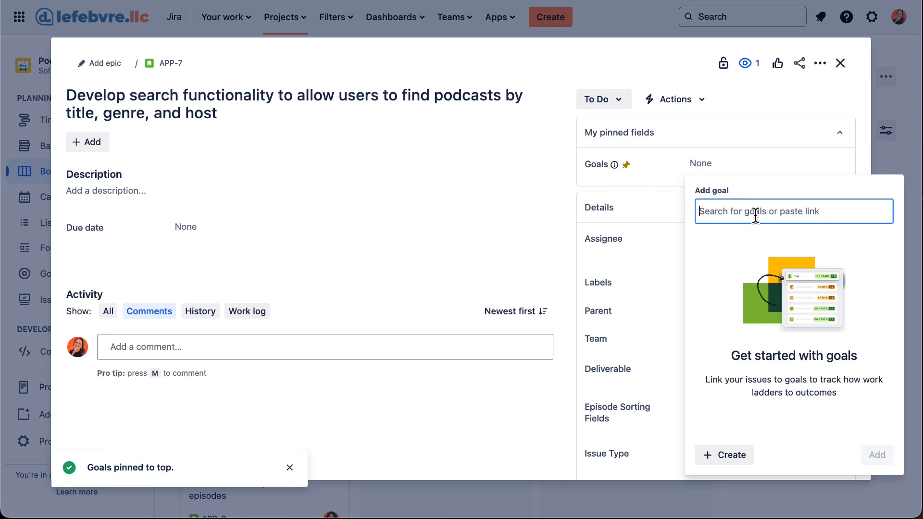
text(pod)
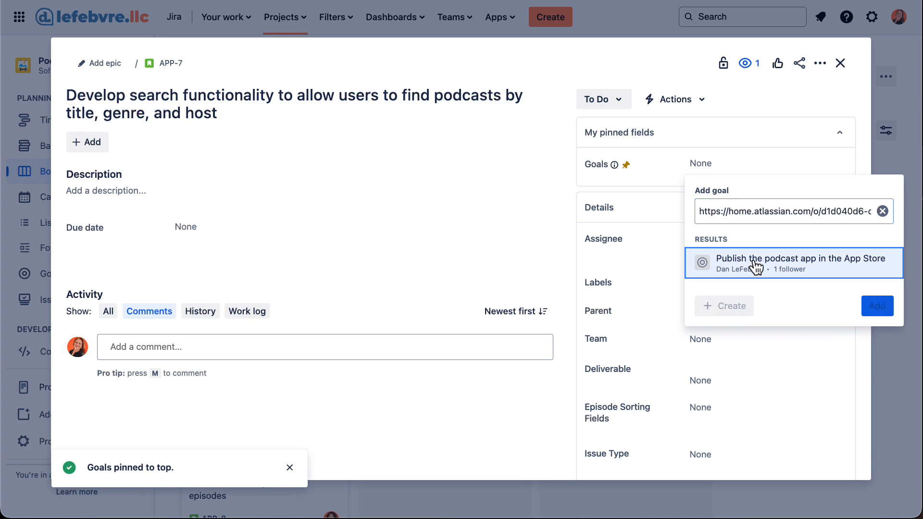
click(756, 263)
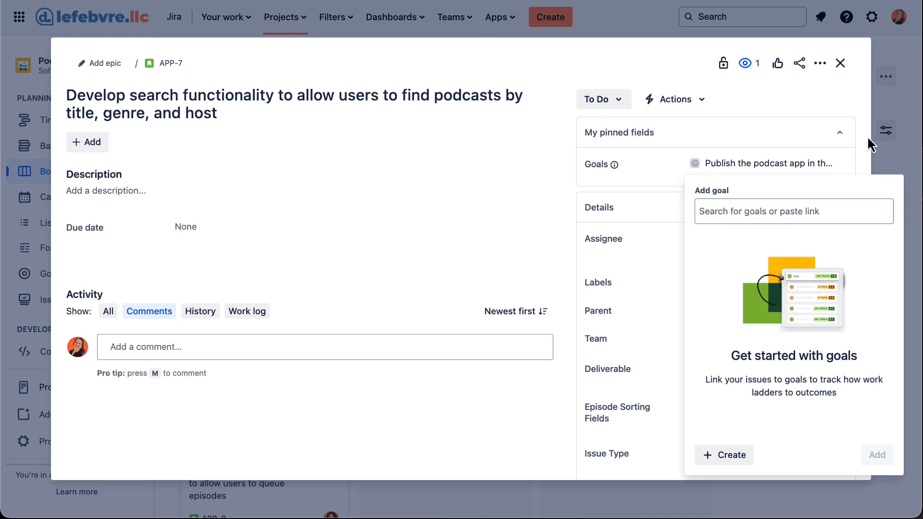
Step: Open the linked goal in Atlassian Home and view its contributing Jira issues
click(825, 162)
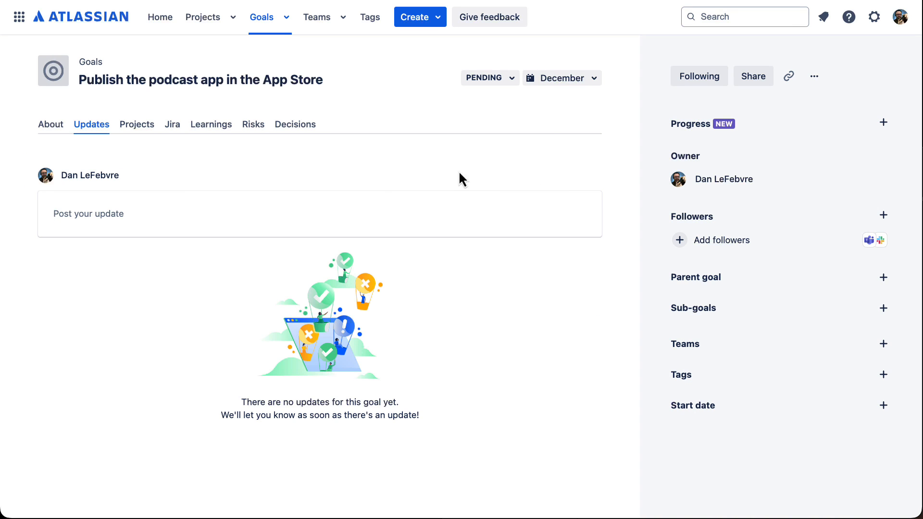
click(174, 128)
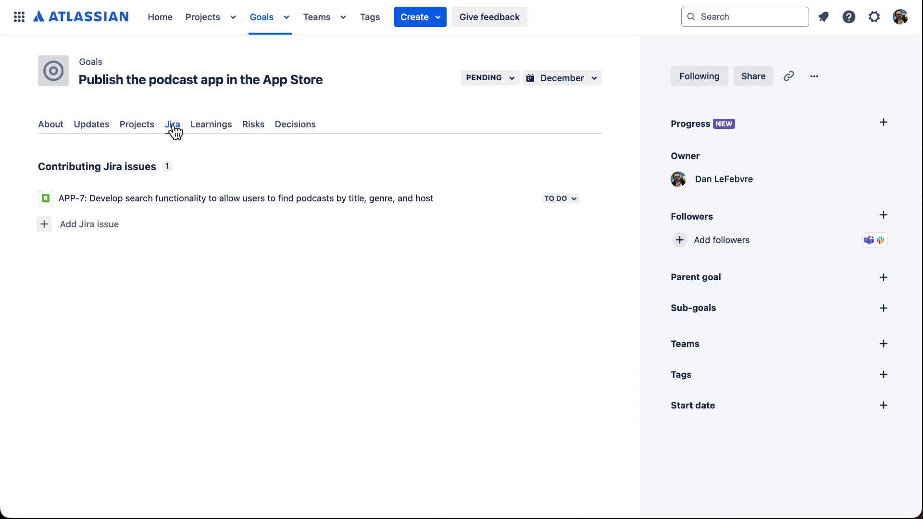
mouse_move(270, 211)
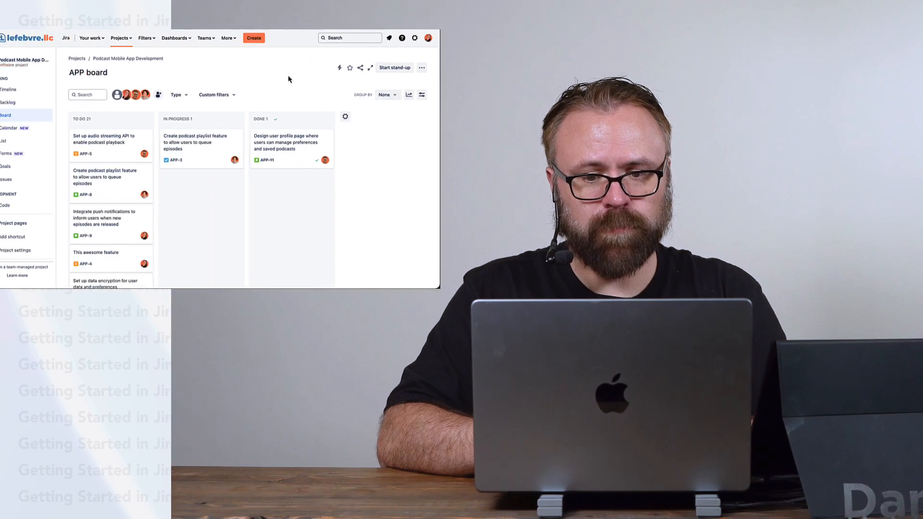
Step: Start a stand-up on the APP board and run its timer with the duration set to 01:00
click(452, 73)
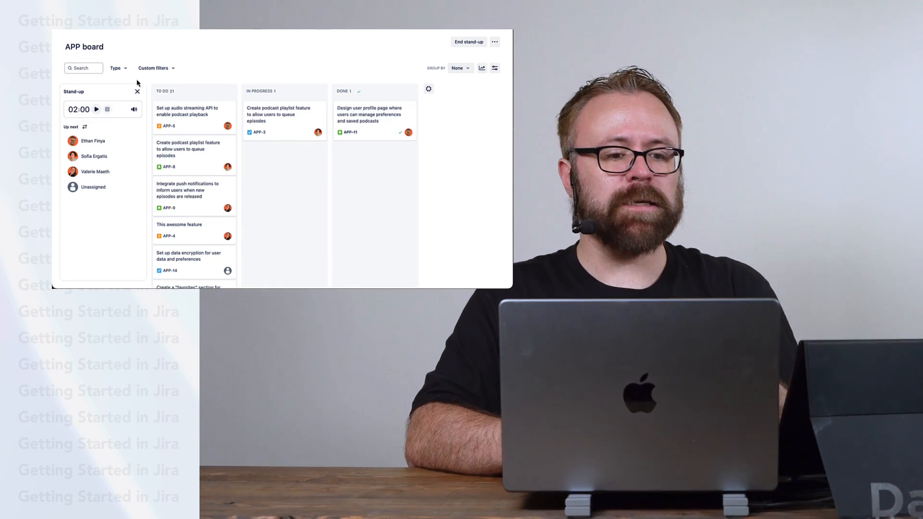
click(75, 111)
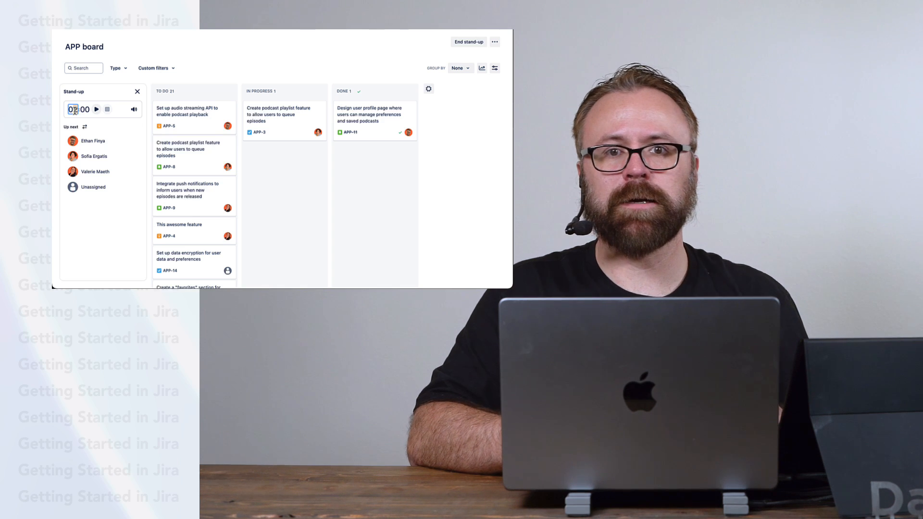
text(01)
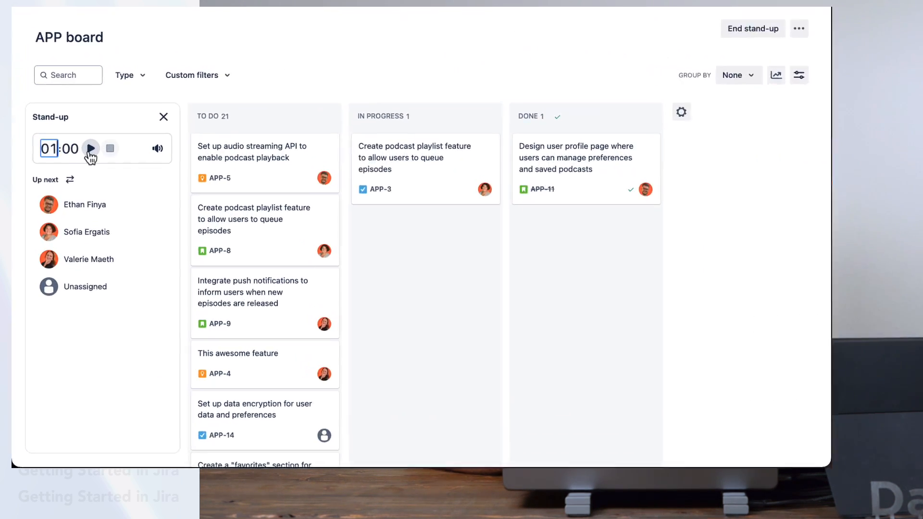
click(97, 109)
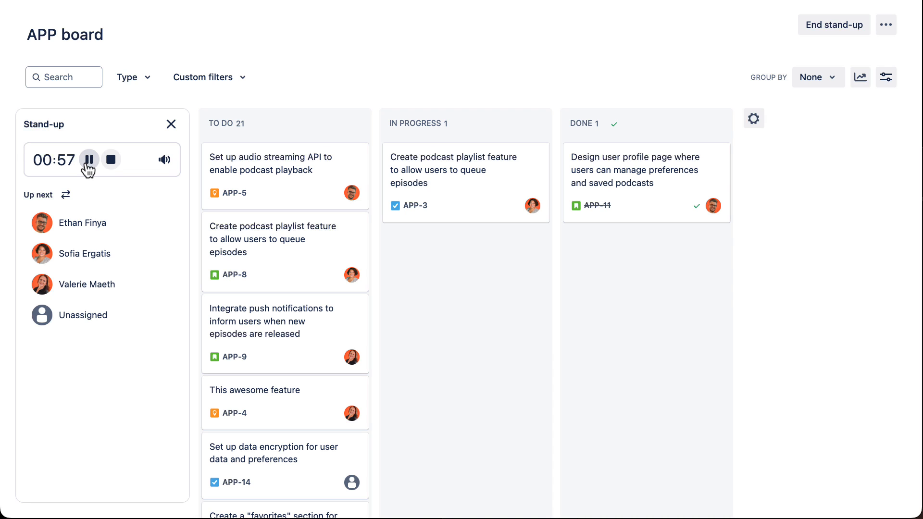
Step: Show the third team member's issues in the stand-up and move "Add social media sharing buttons for podcast episodes" to In Progress
click(80, 291)
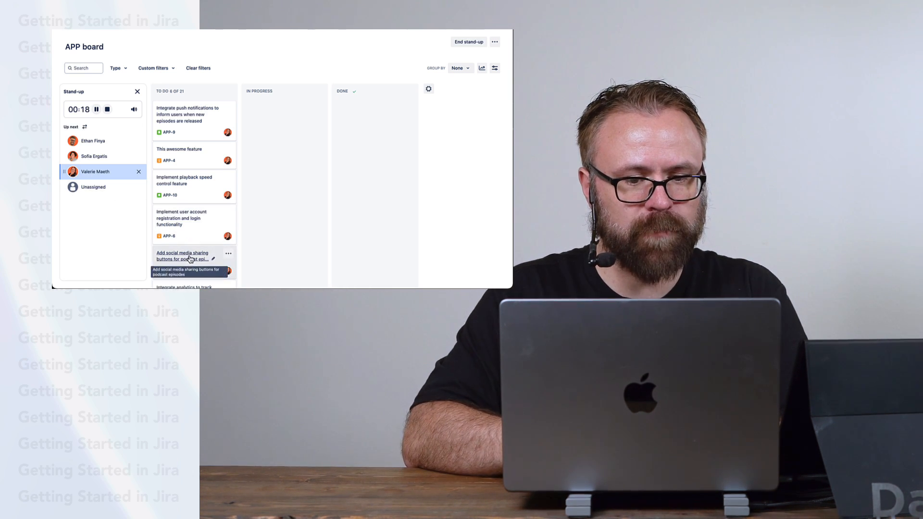
drag(190, 260, 276, 149)
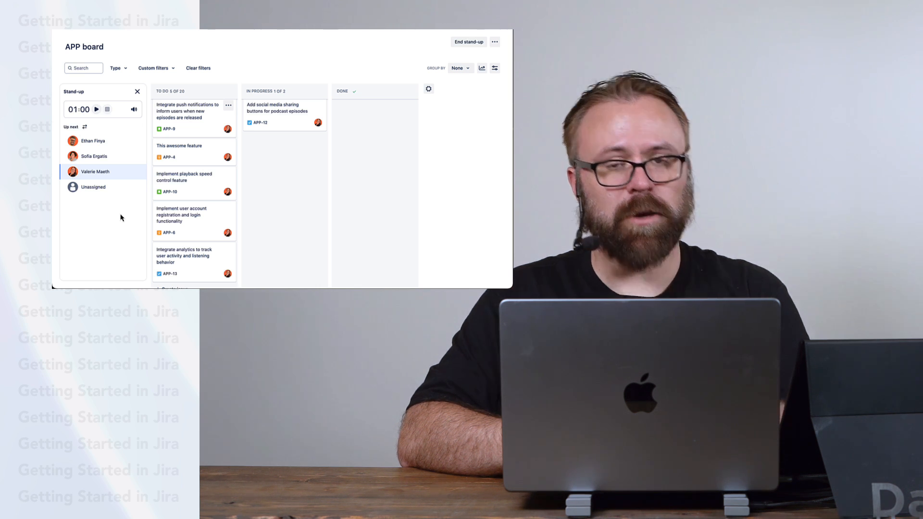
Step: Switch the stand-up to the second team member and pause the timer before ending the stand-up
click(102, 157)
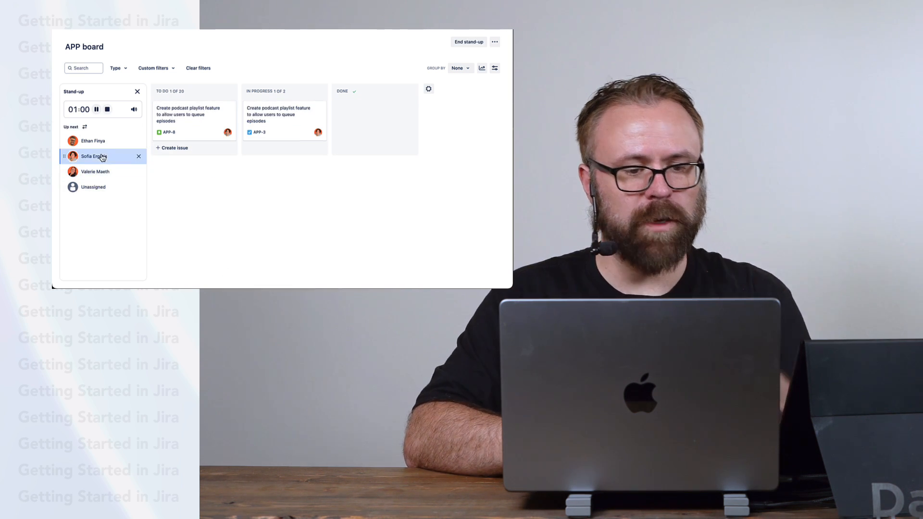
click(97, 110)
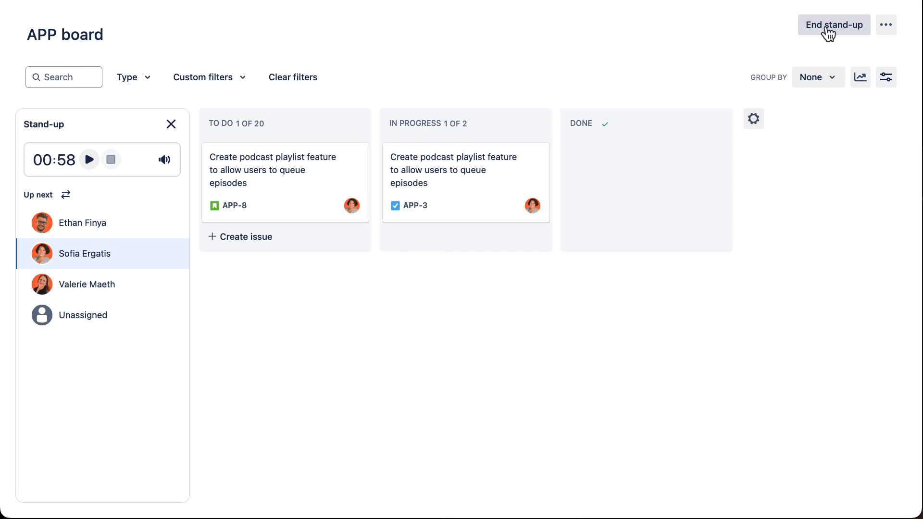
click(828, 30)
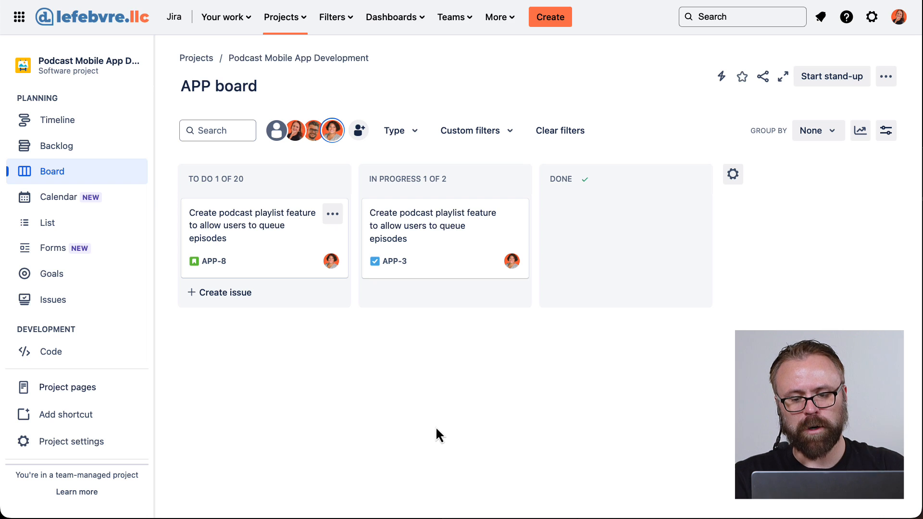
Step: Filter the board to only APP-12's assignee, and move APP-12 to Done and APP-9 to In Progress
click(333, 131)
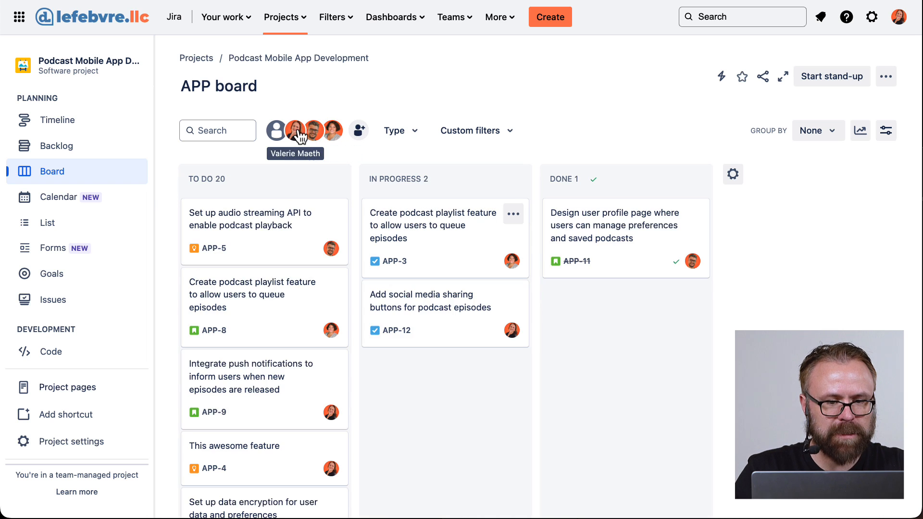
click(295, 131)
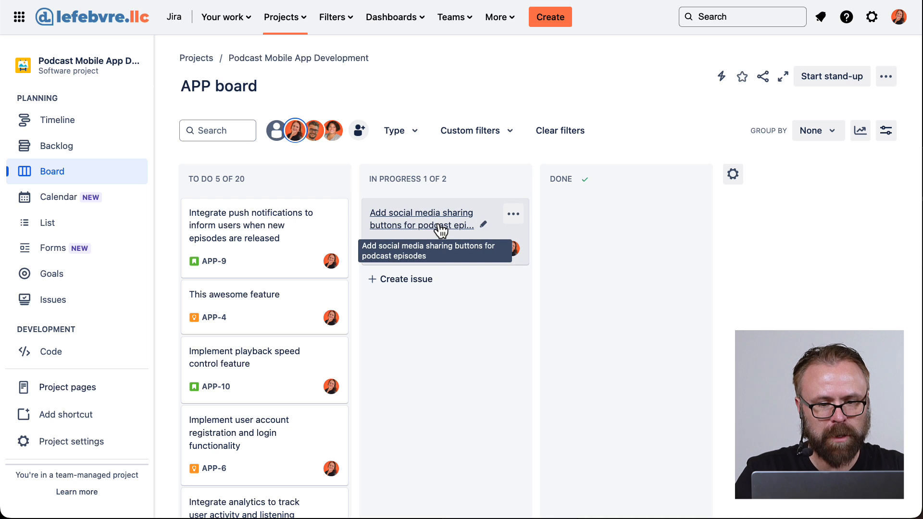
drag(440, 230, 600, 226)
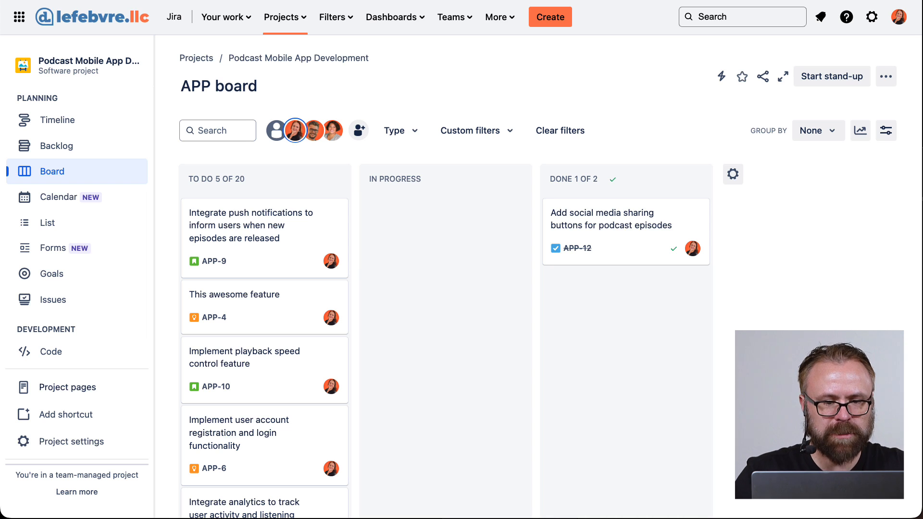
drag(301, 219, 414, 282)
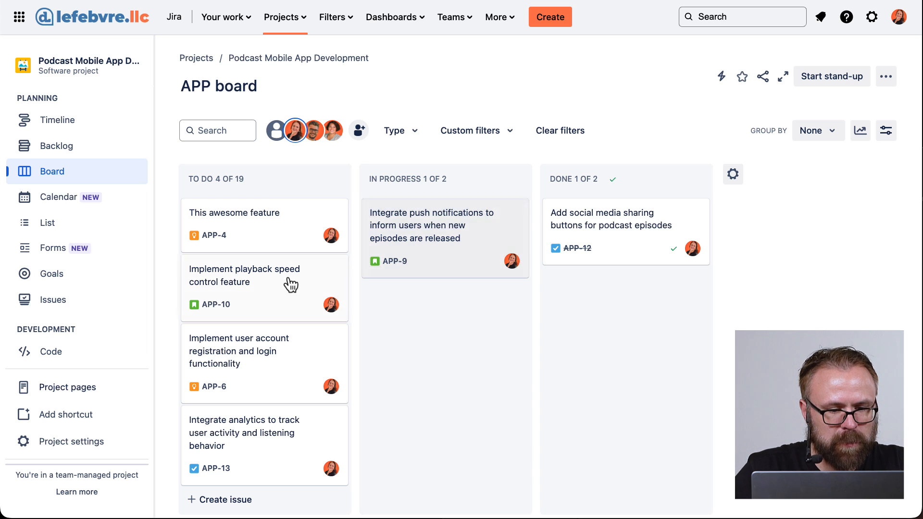
Step: Link APP-9 to APP-10 with the link type "is blocked by"
click(513, 217)
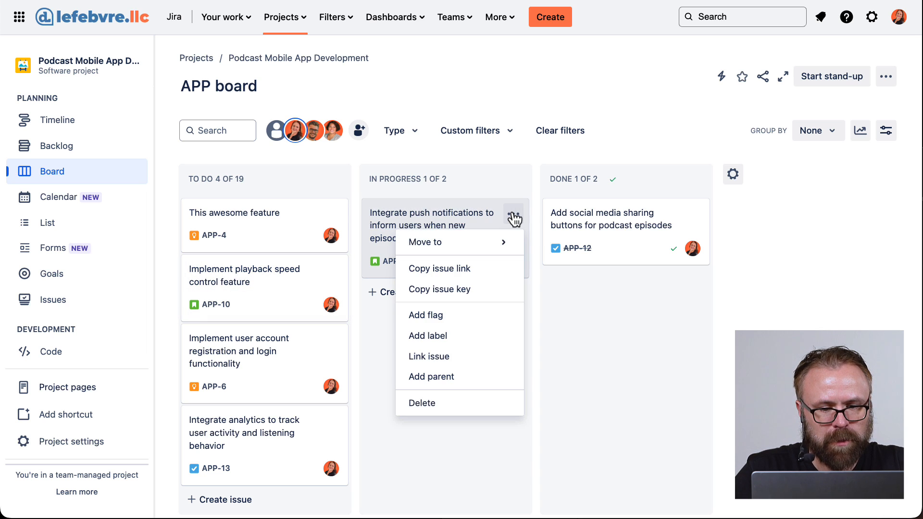
click(462, 359)
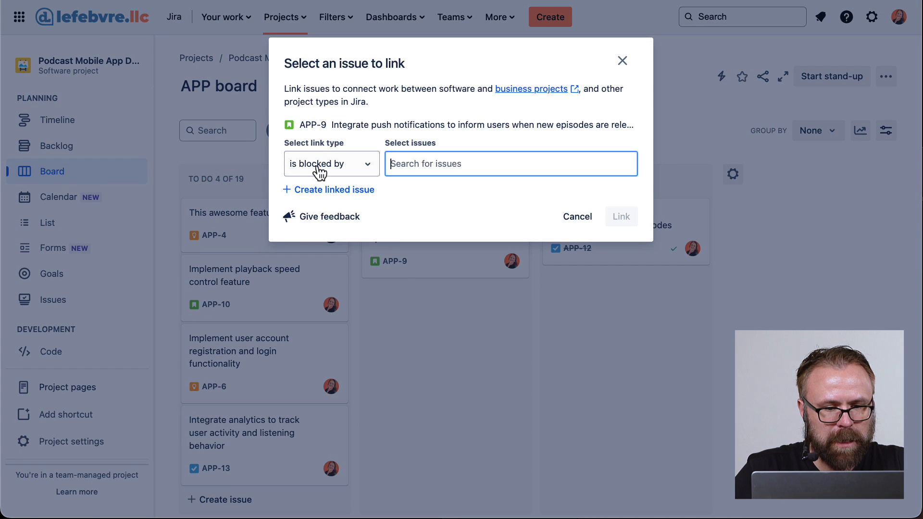
click(470, 175)
text(app-10)
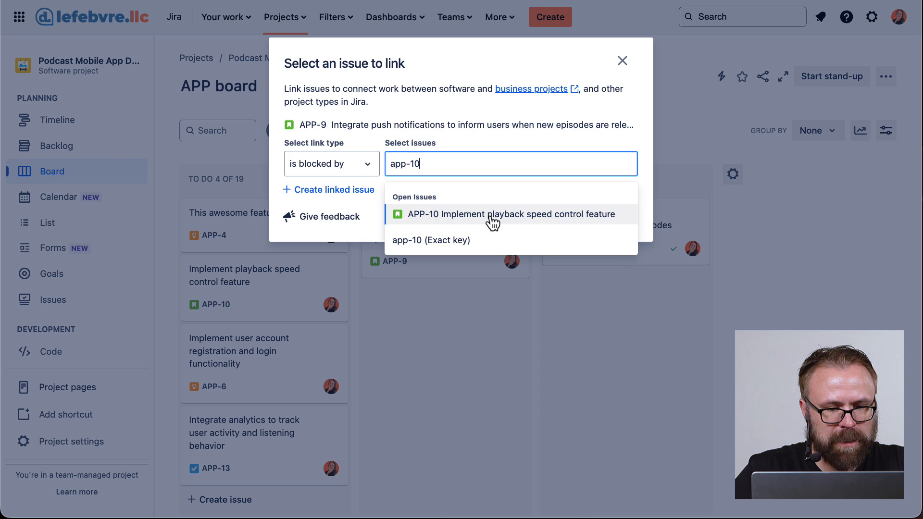
click(491, 215)
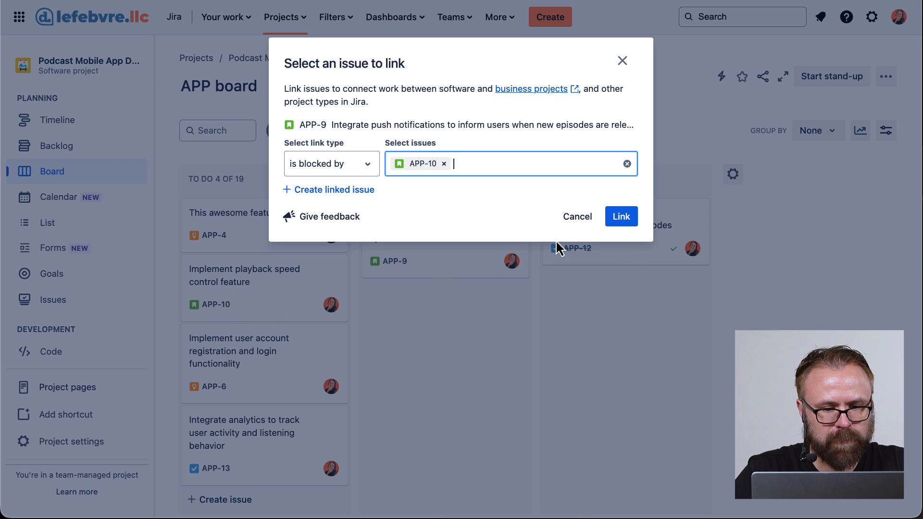
click(623, 216)
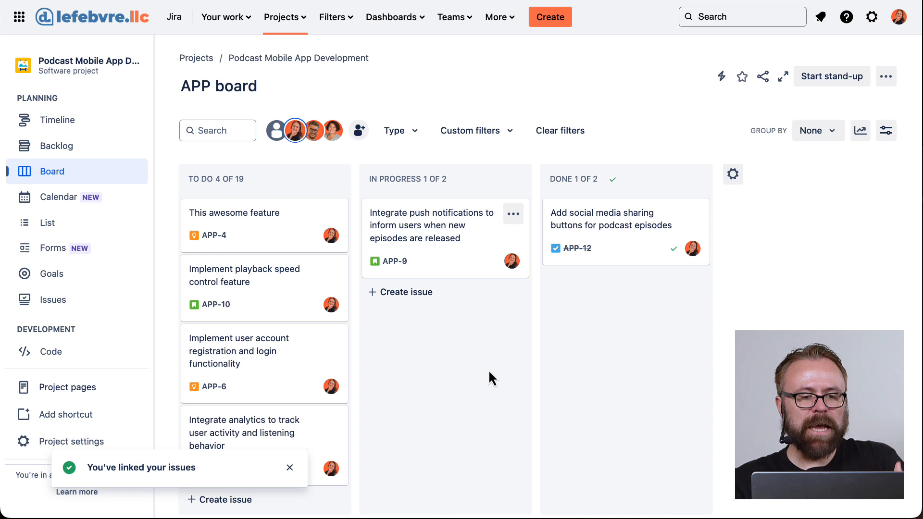
Step: Review the linked issue in APP-9's details and check the blocked issues in Board insights
click(442, 246)
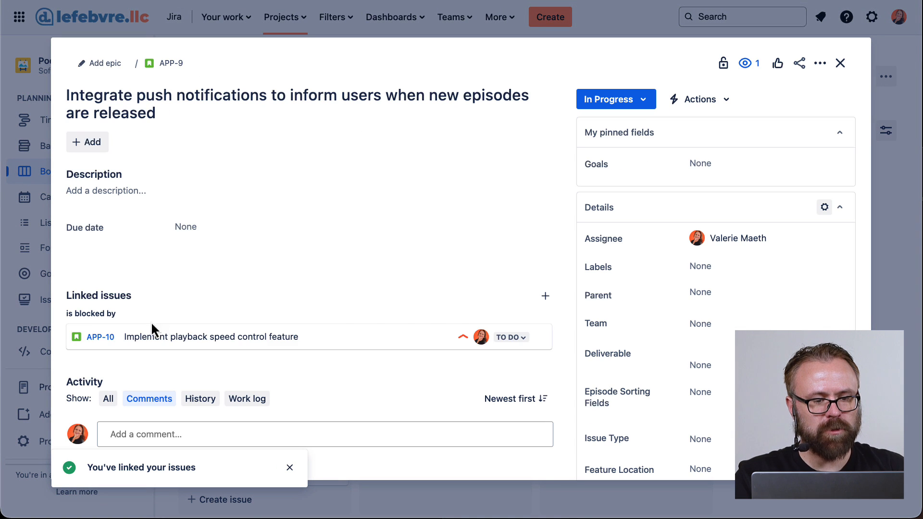
mouse_move(198, 342)
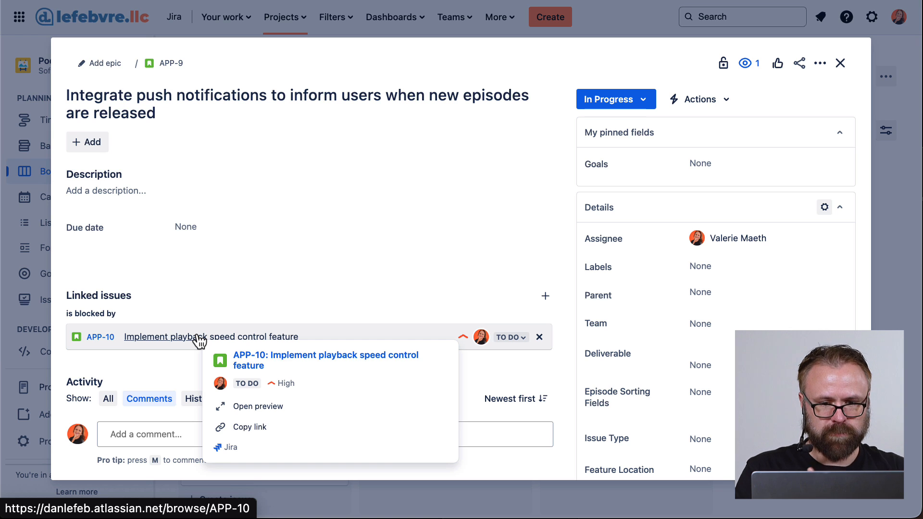
click(840, 63)
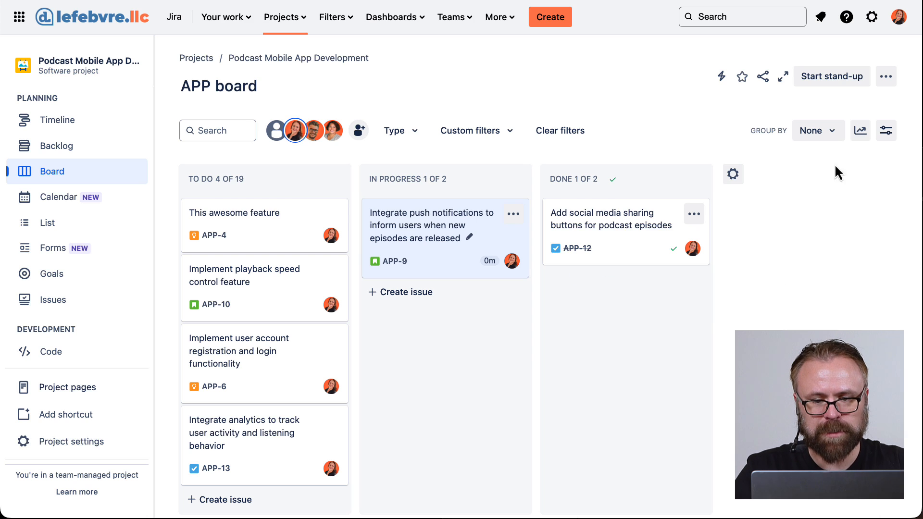
click(861, 131)
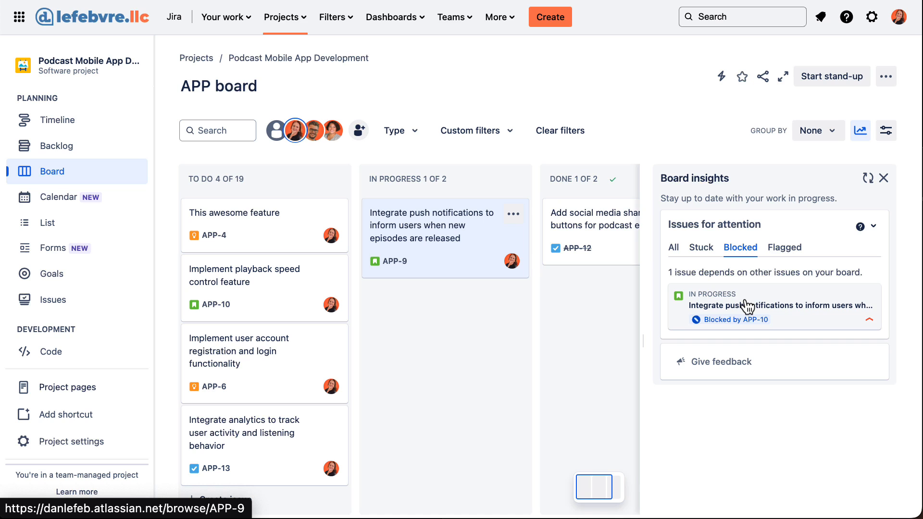
click(884, 179)
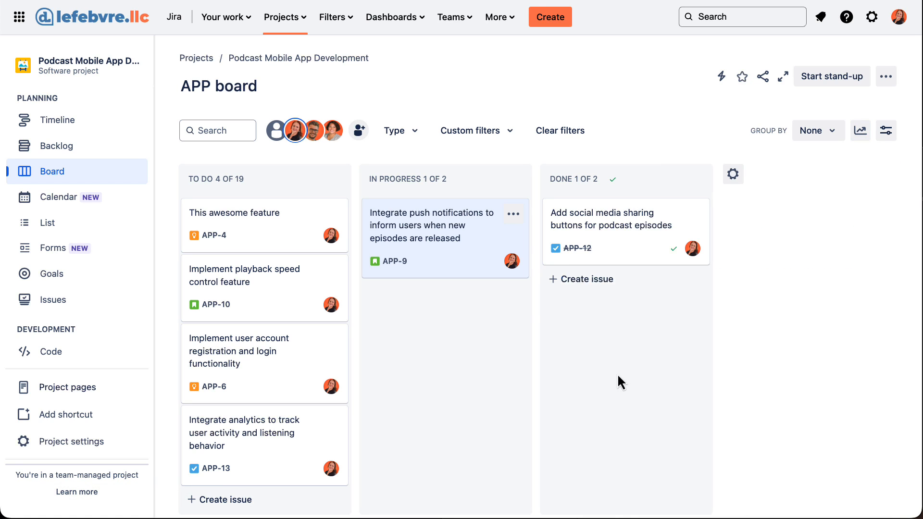
Step: Flag APP-9 with the comment "Let's talk about this in stand-up"
click(514, 214)
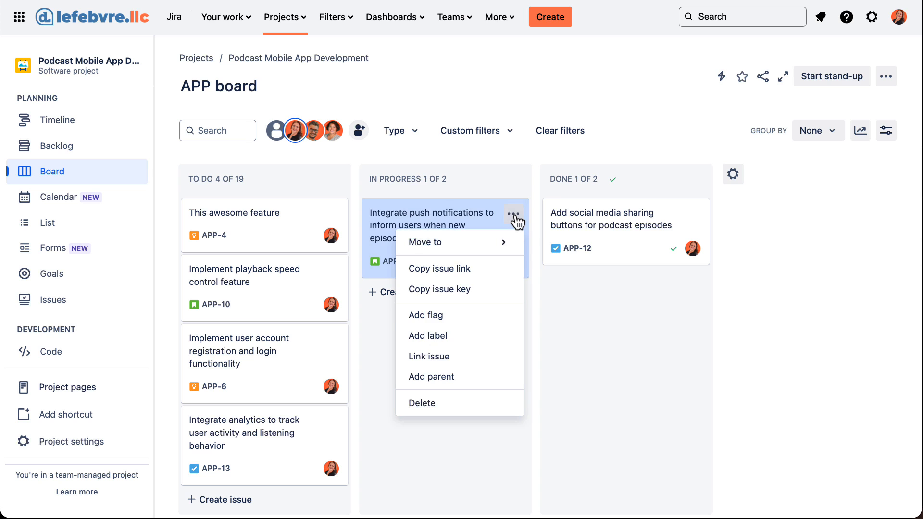
click(459, 319)
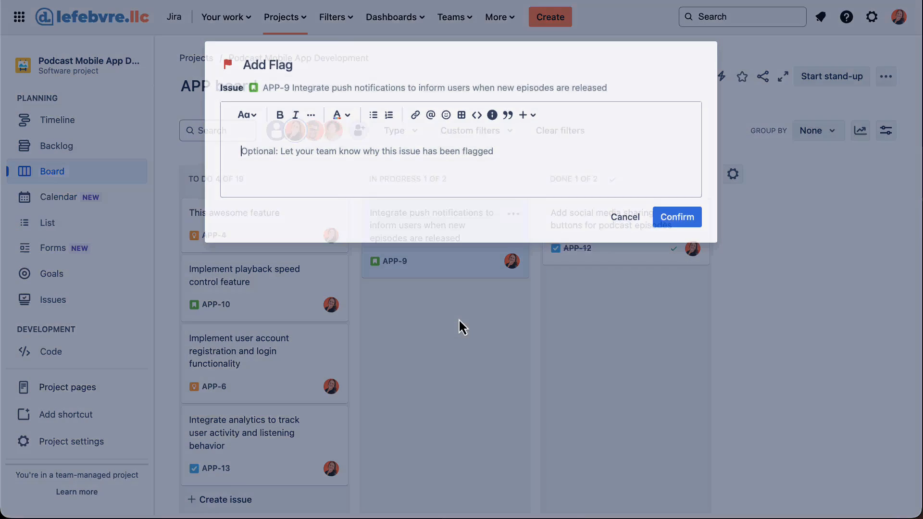
text(Let)
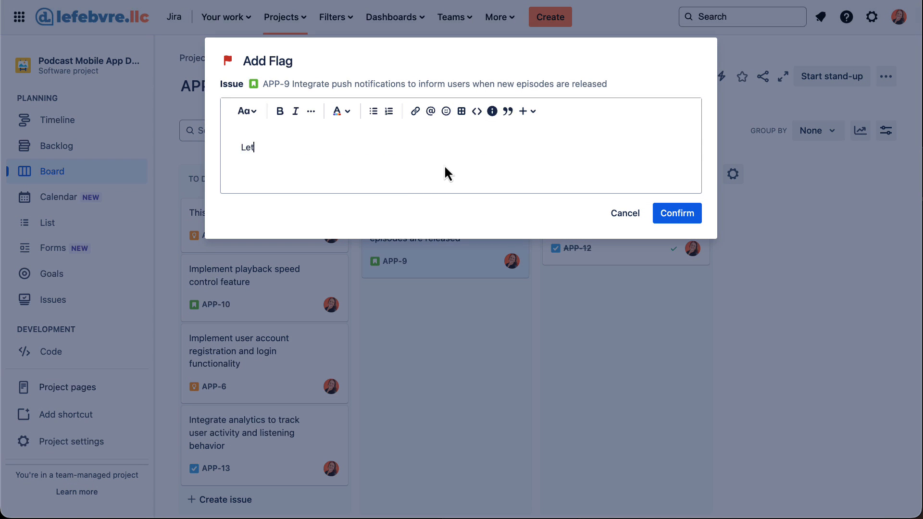
text('s talk about this in stand-up)
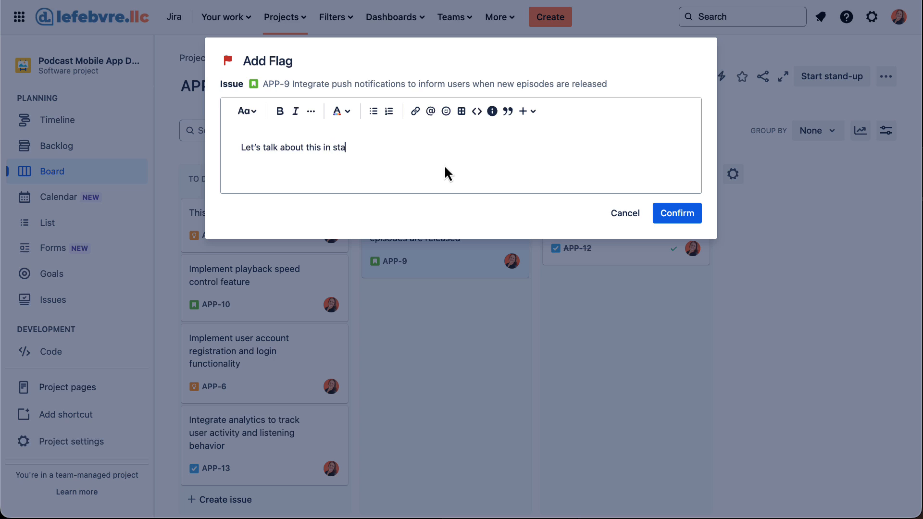
click(678, 215)
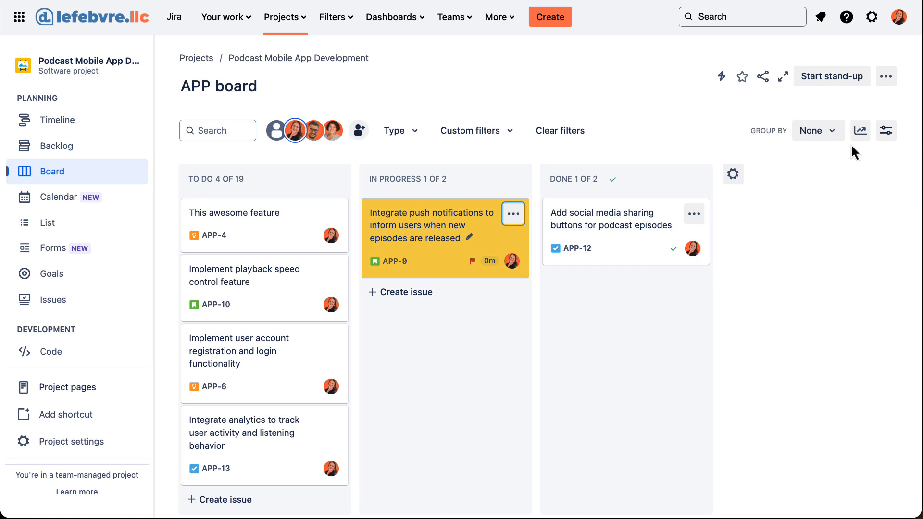
Step: Review the flagged issues in Board insights
click(861, 131)
click(774, 249)
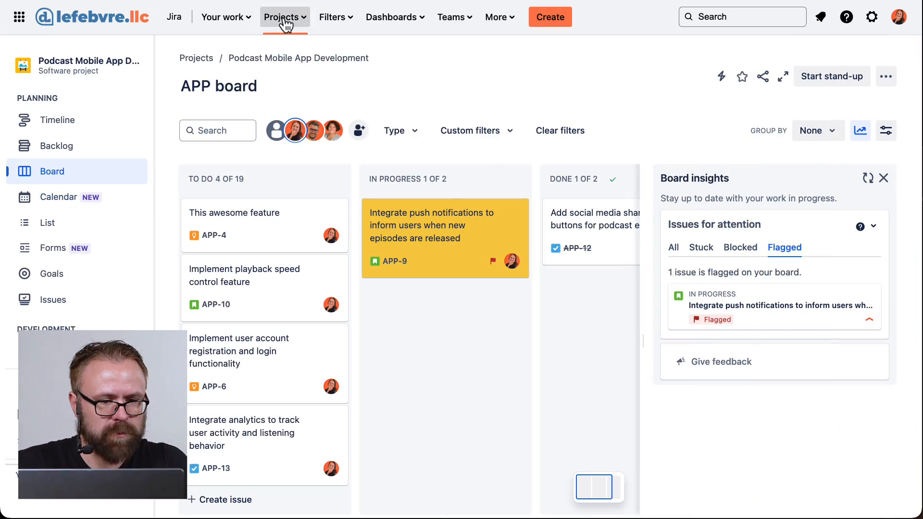
Step: Start a new project from the Kanban software development template and make it team-managed
click(284, 17)
click(312, 138)
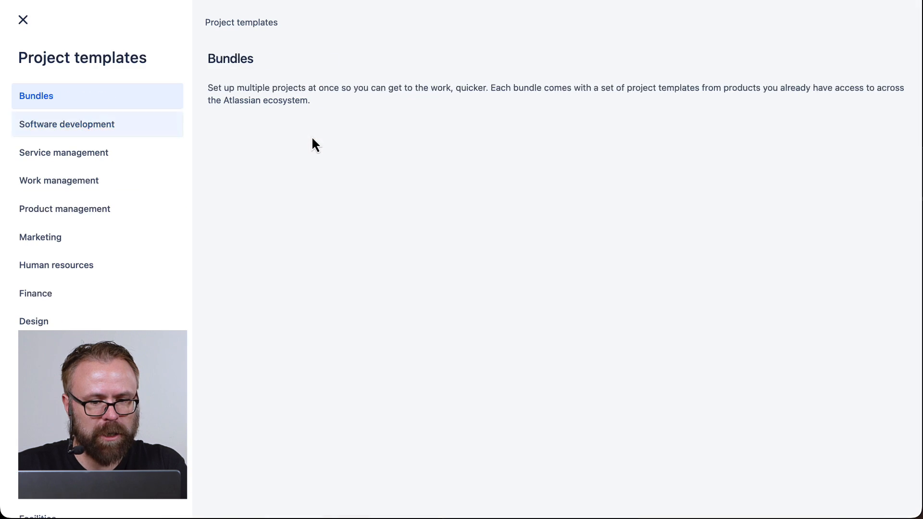
click(102, 127)
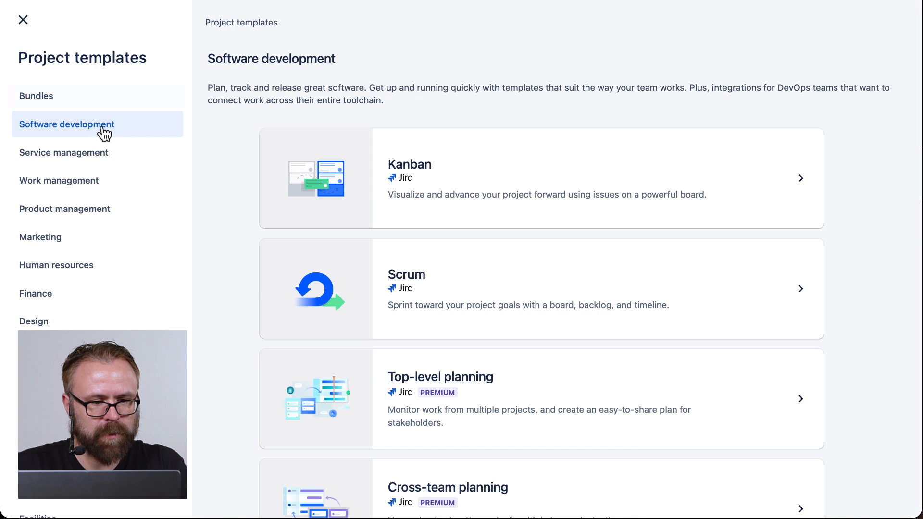
click(411, 154)
click(791, 487)
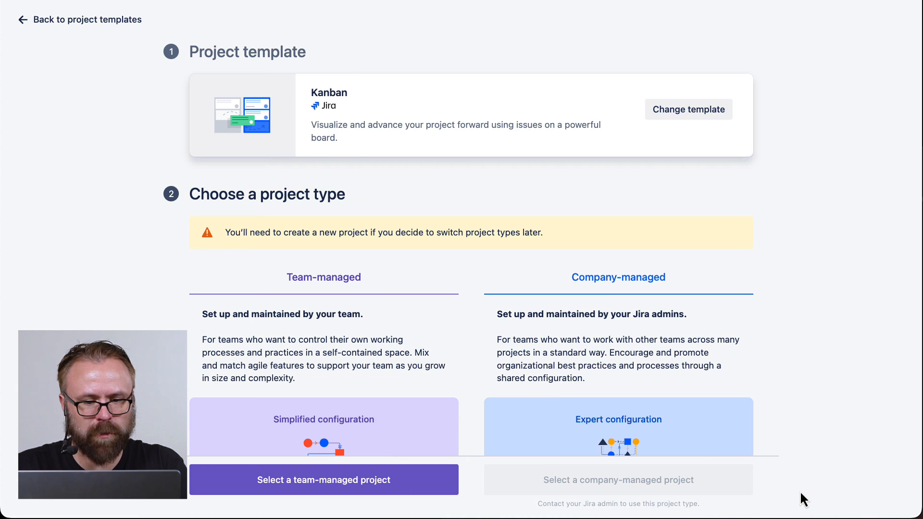
click(386, 479)
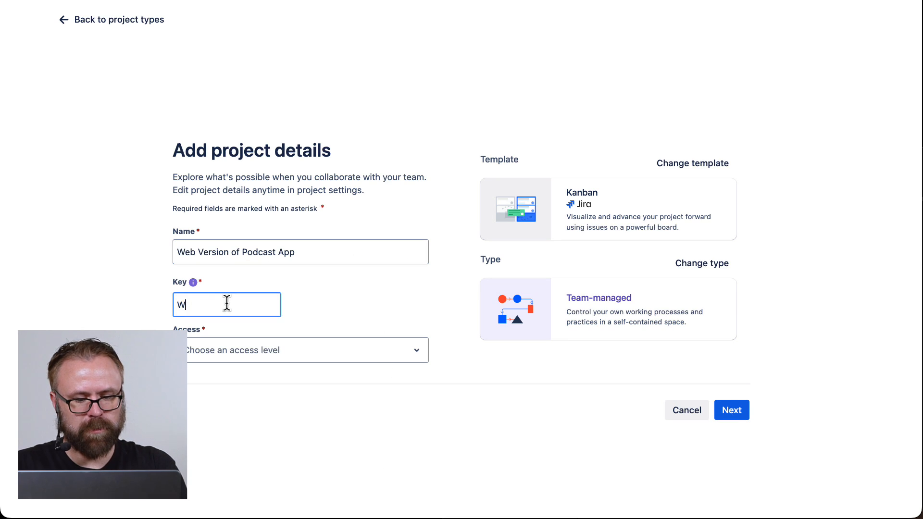
Step: Name the project "Web Version of Podcast App" with the key WEBAPP and Open access, and create it
click(247, 356)
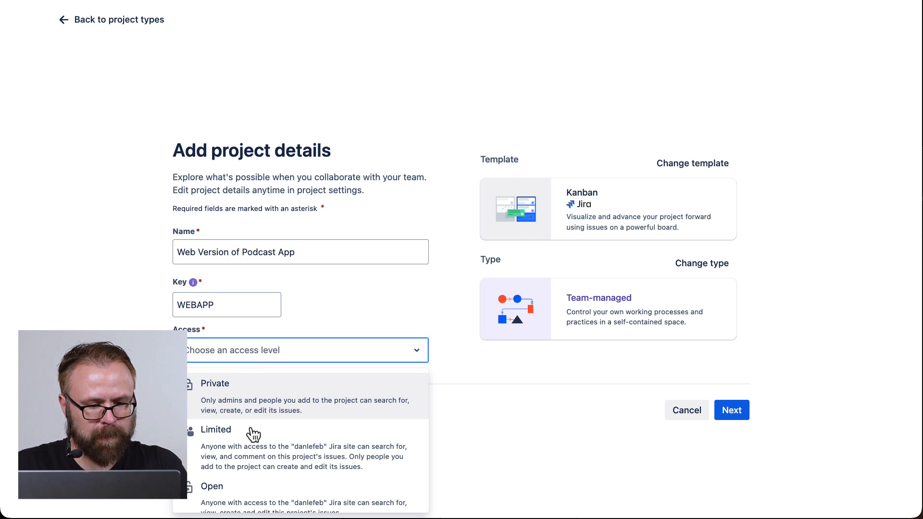
click(261, 499)
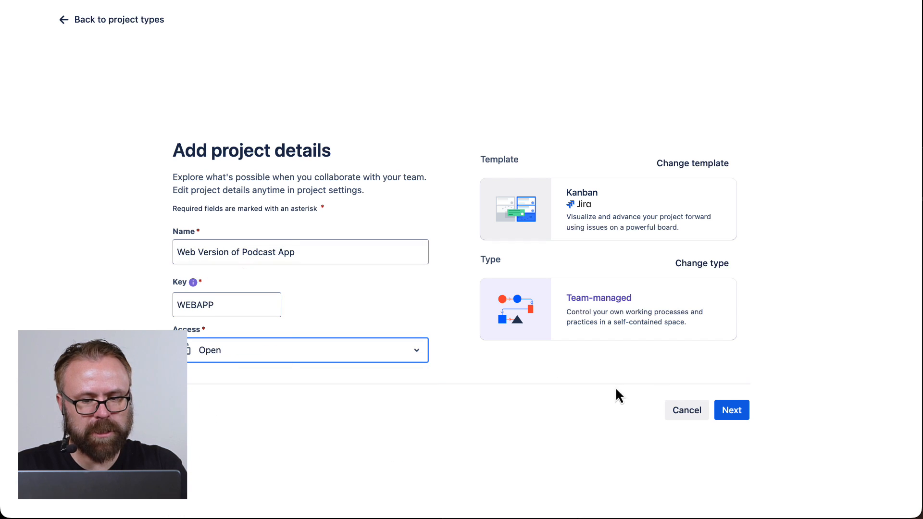
click(743, 412)
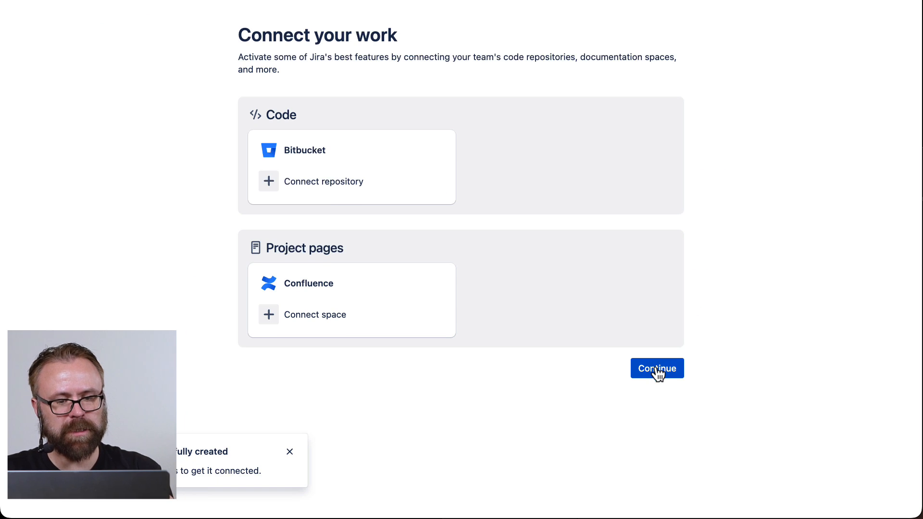
Step: Skip connecting tools and adding people, and open the new project's settings
click(658, 370)
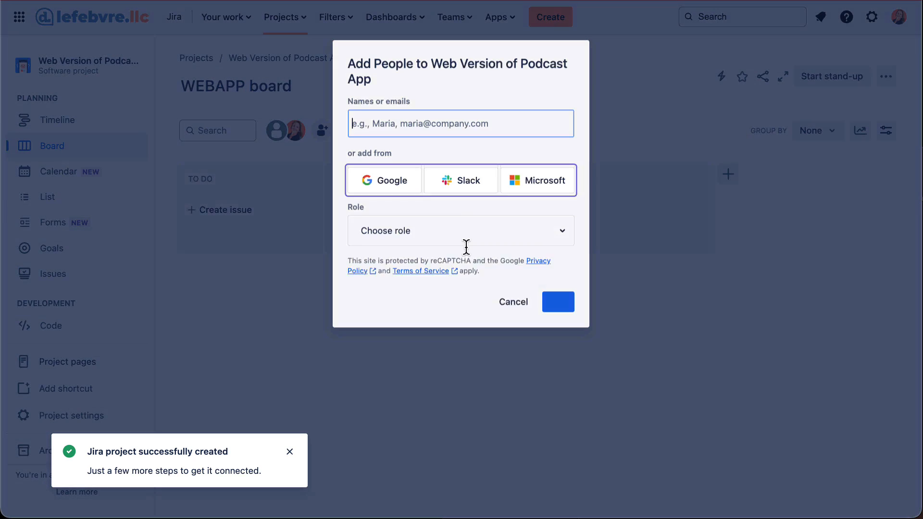
click(554, 296)
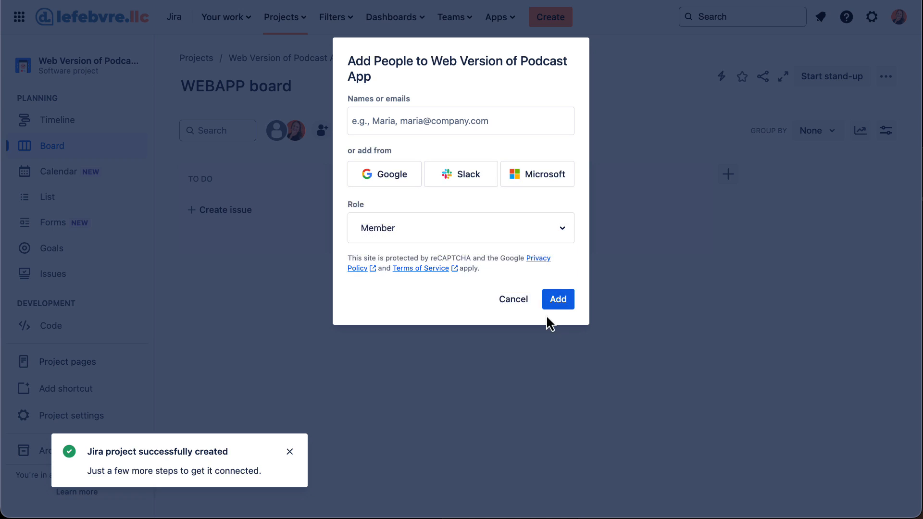
click(513, 299)
click(308, 361)
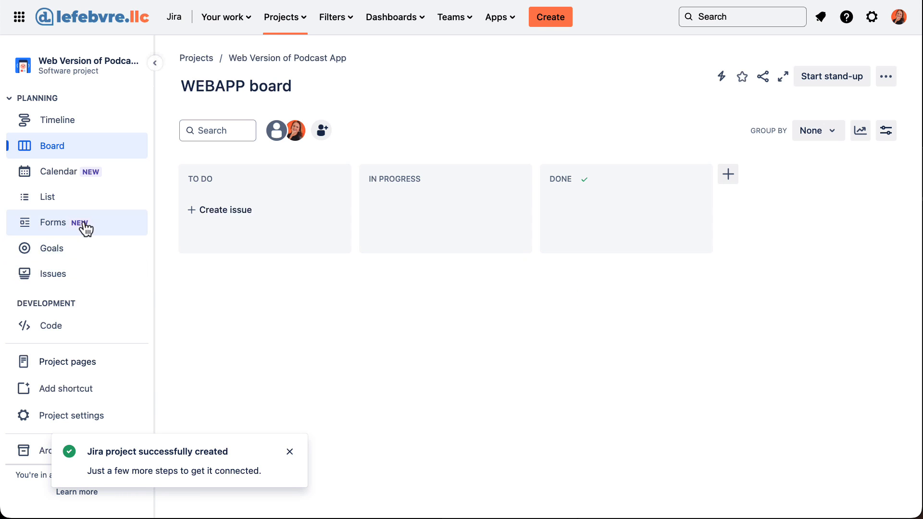
click(66, 423)
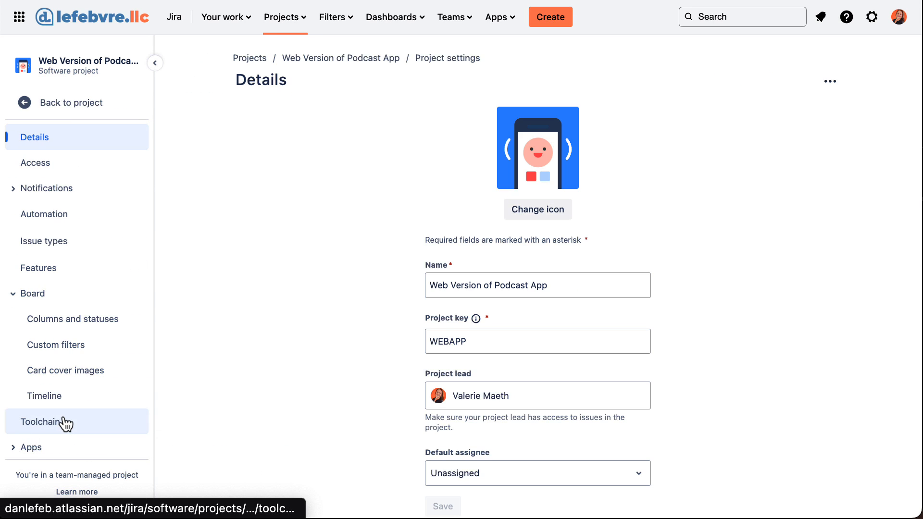